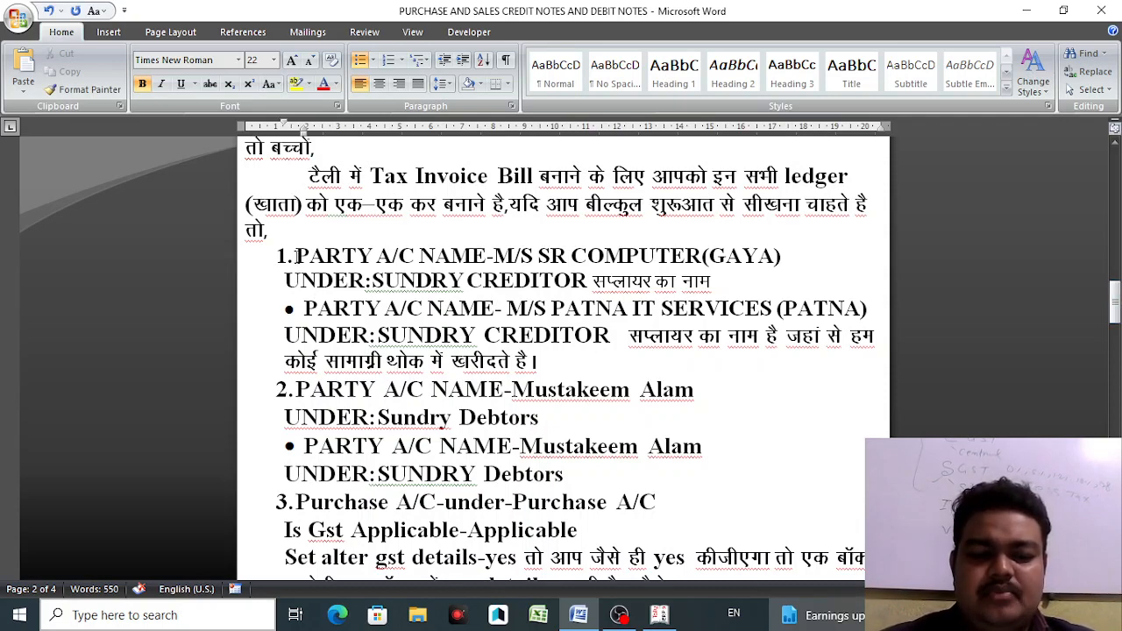
- Insert the note 'F11-F3 GST-YES SET ALTER GST DETAILS-YES' after 'तो,' in the Word introduction
left_click_drag(295, 255, 474, 255)
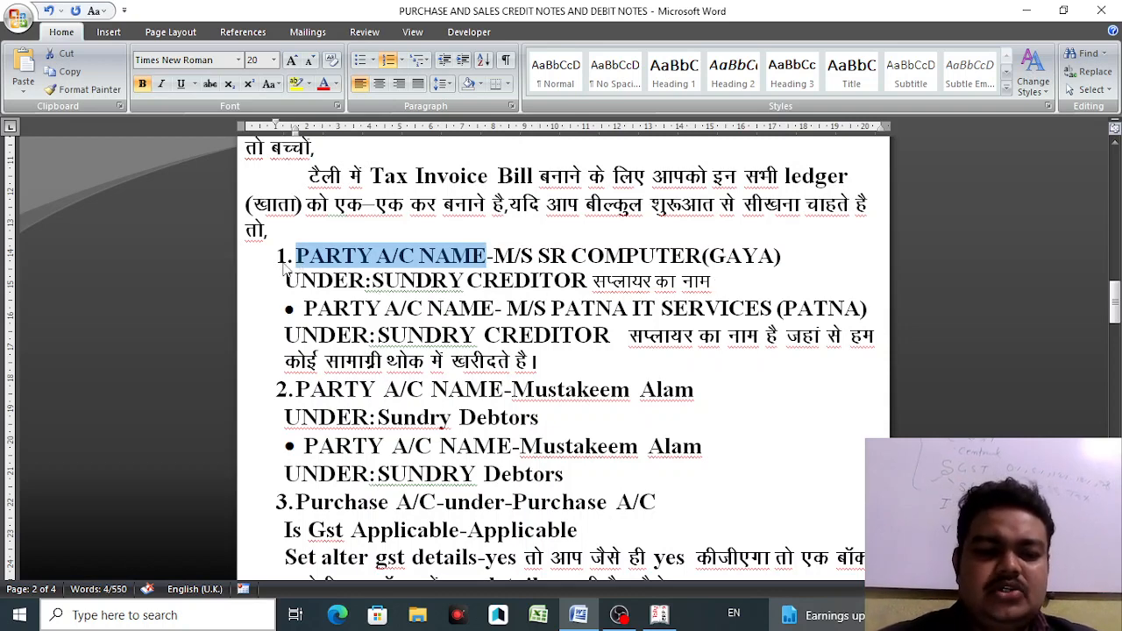
left_click(279, 233)
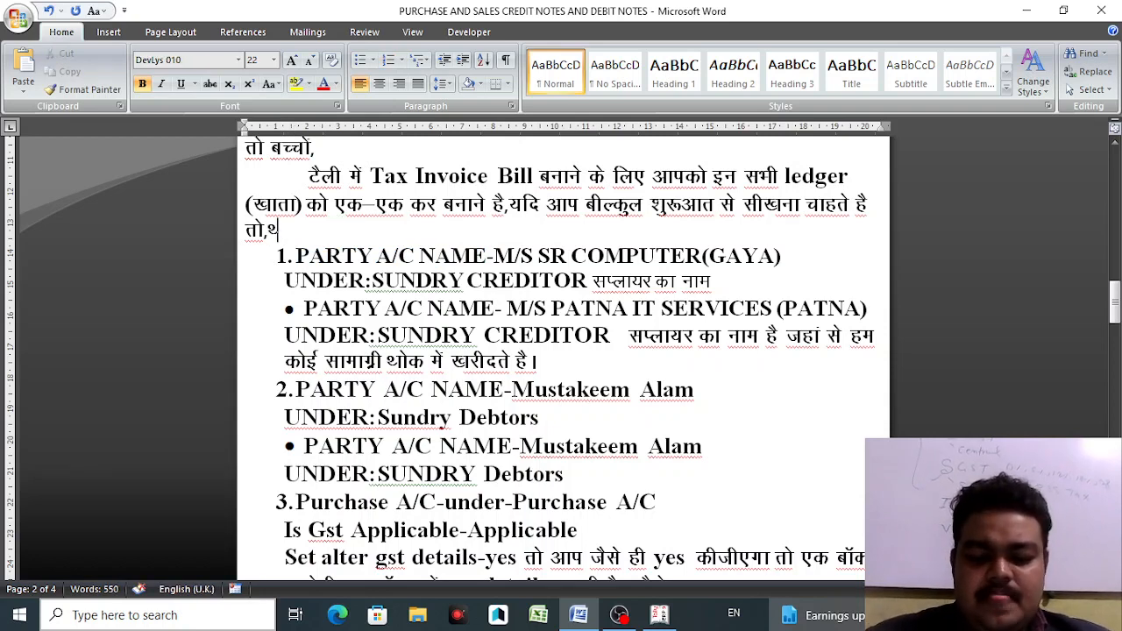
key("alt+e")
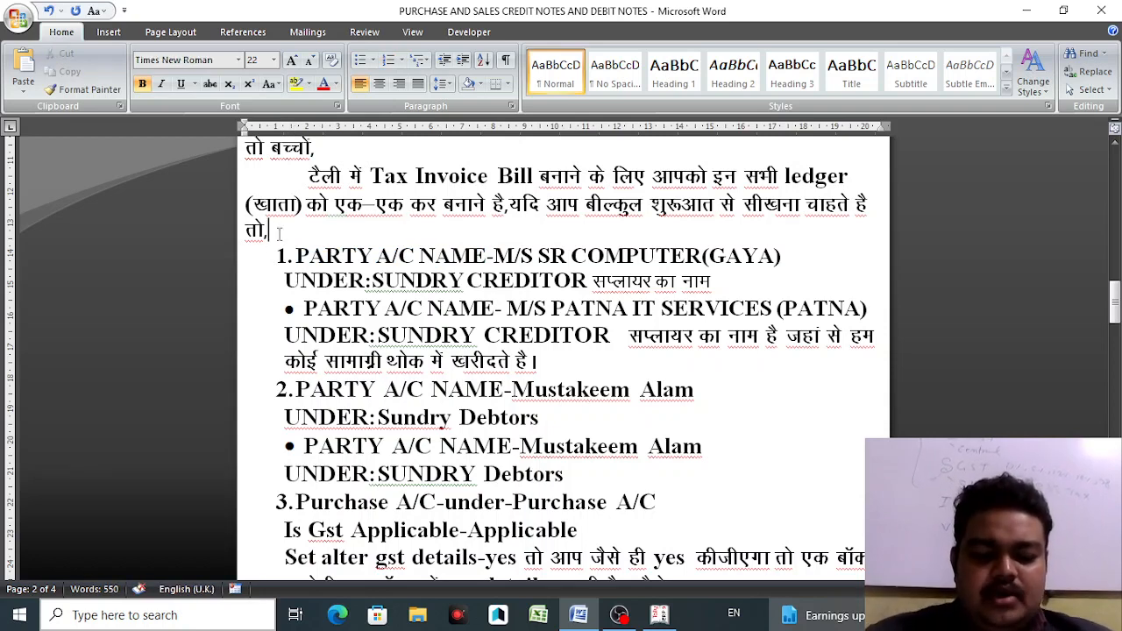
type("F1")
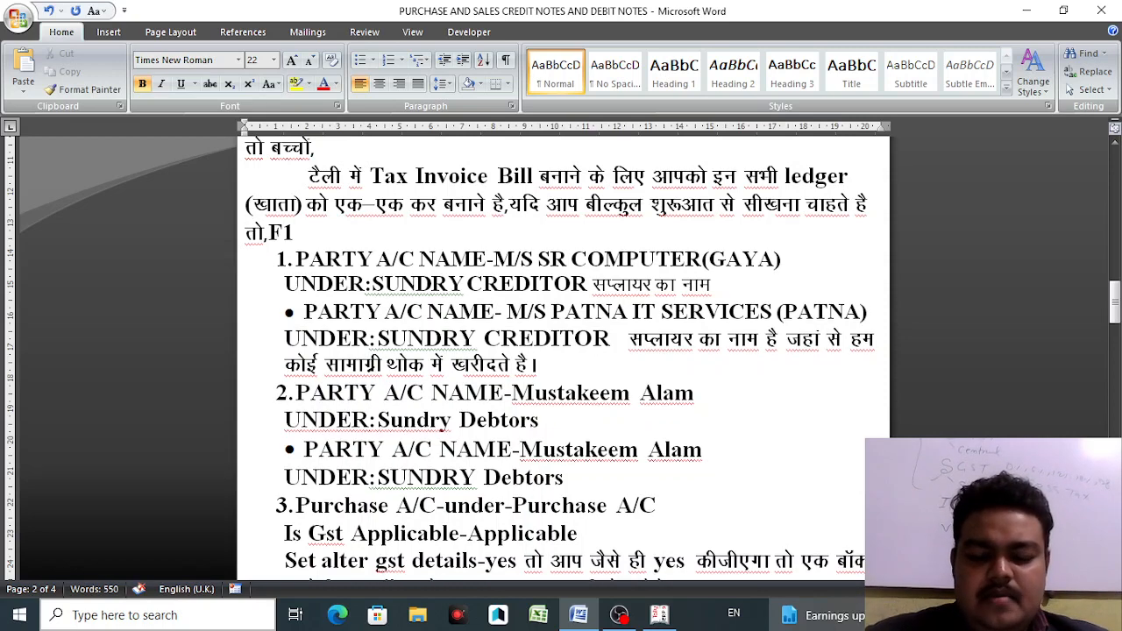
key("BackSpace")
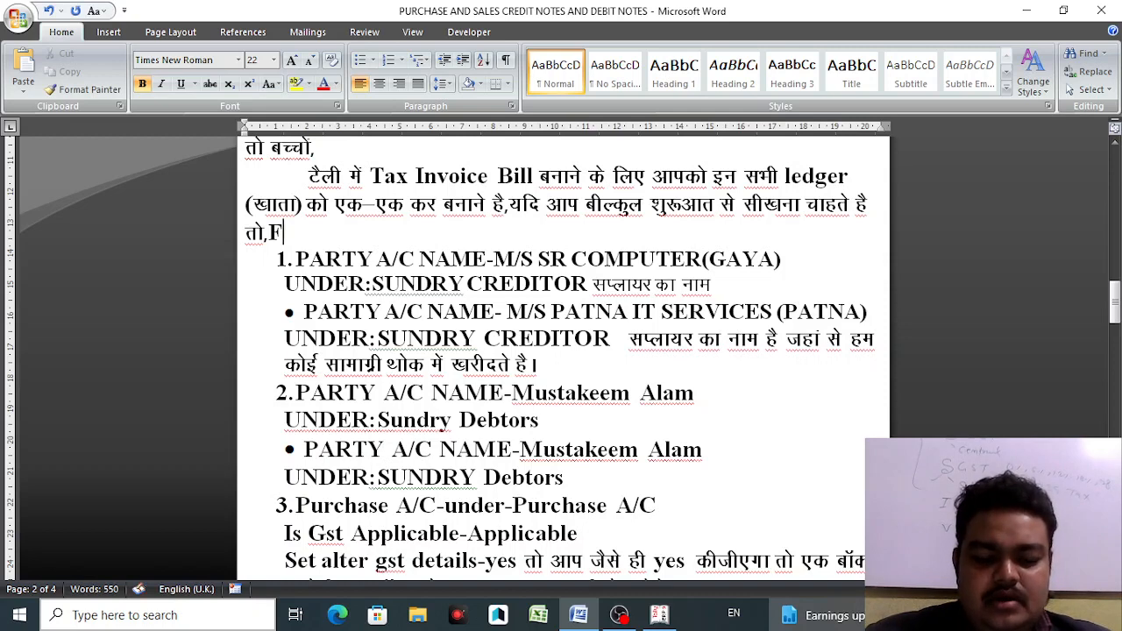
type("F")
key("BackSpace")
type("1")
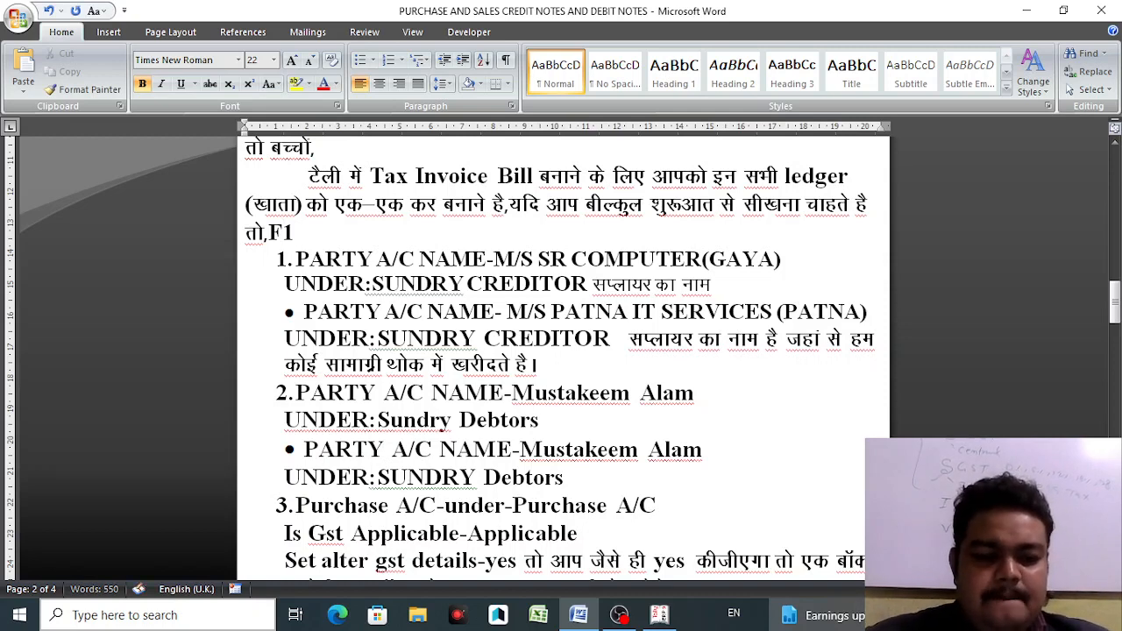
type("1-F3")
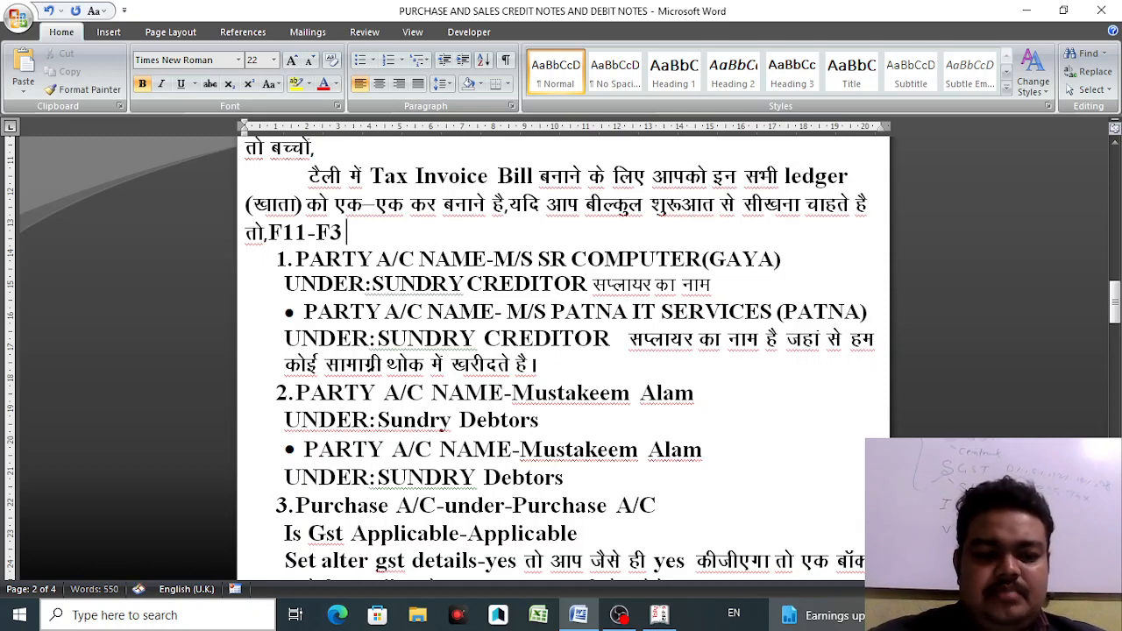
type(" G")
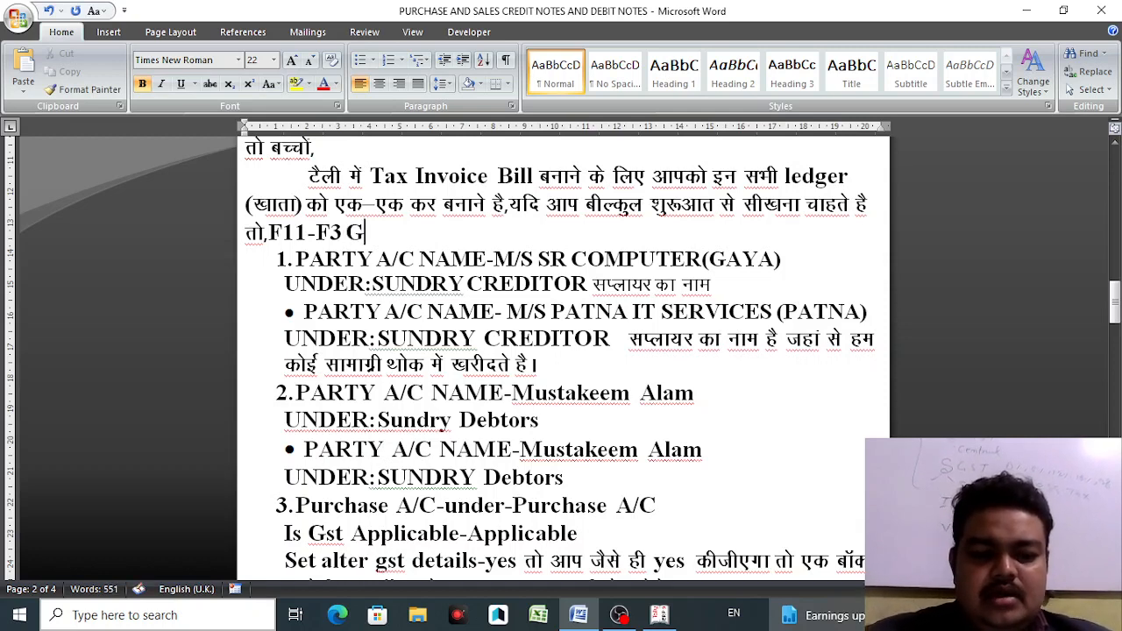
type("ST-YES")
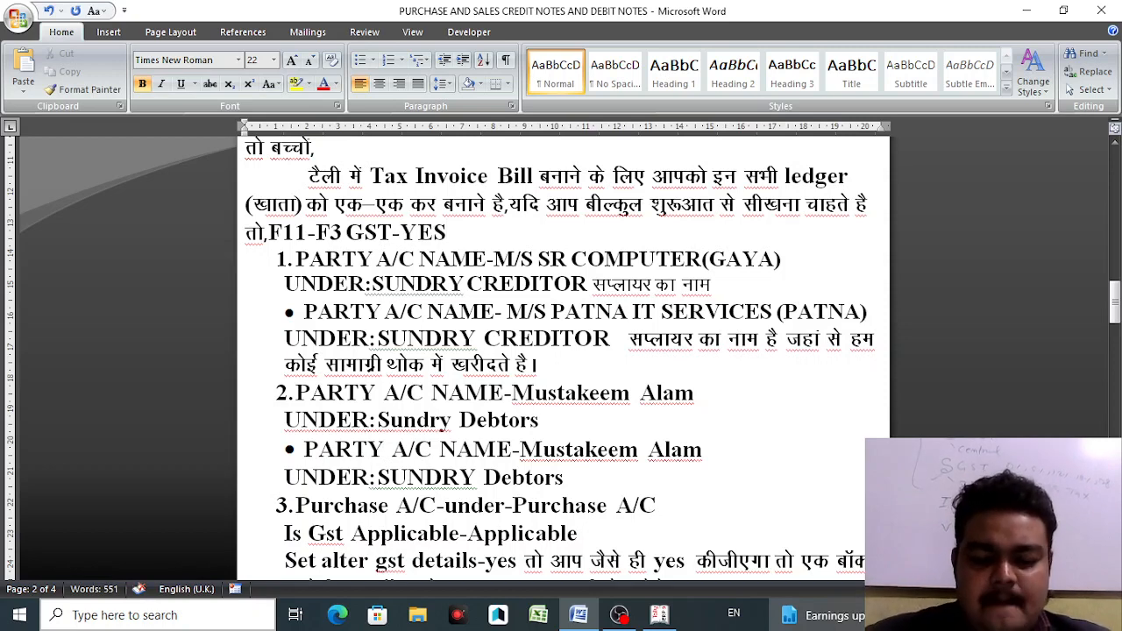
type(" SET ALT")
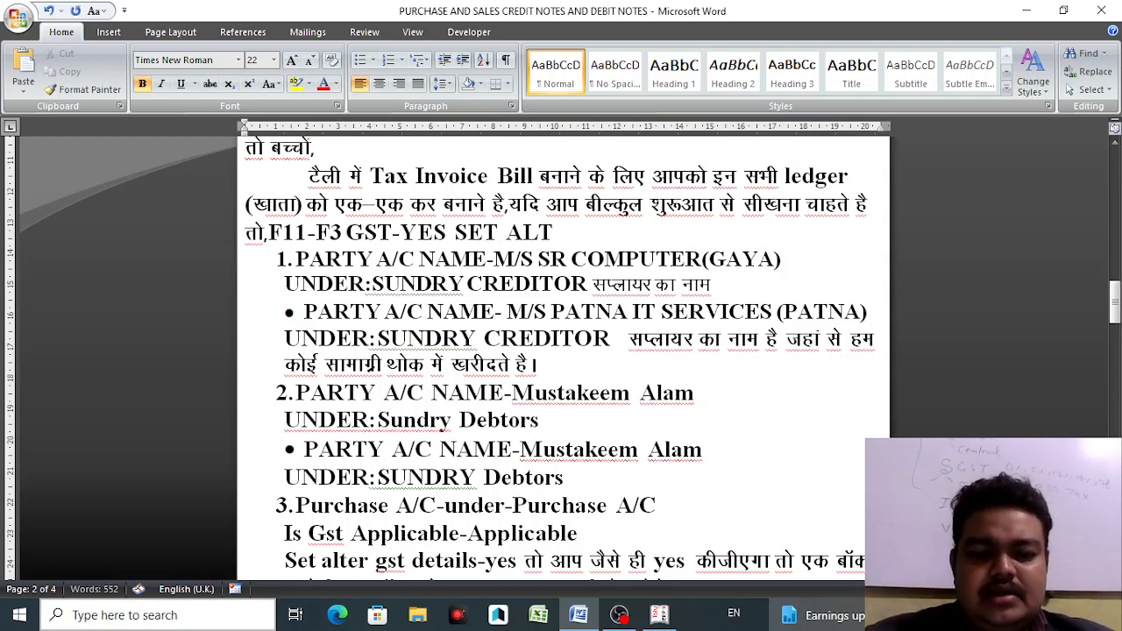
type("ER GST ")
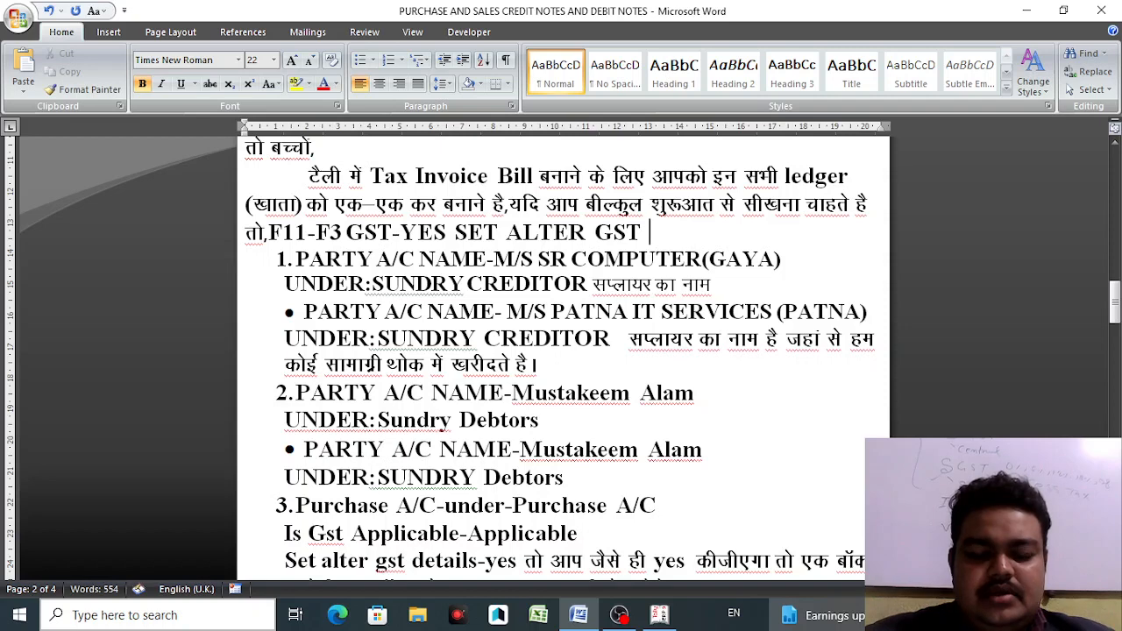
type("DETAILS")
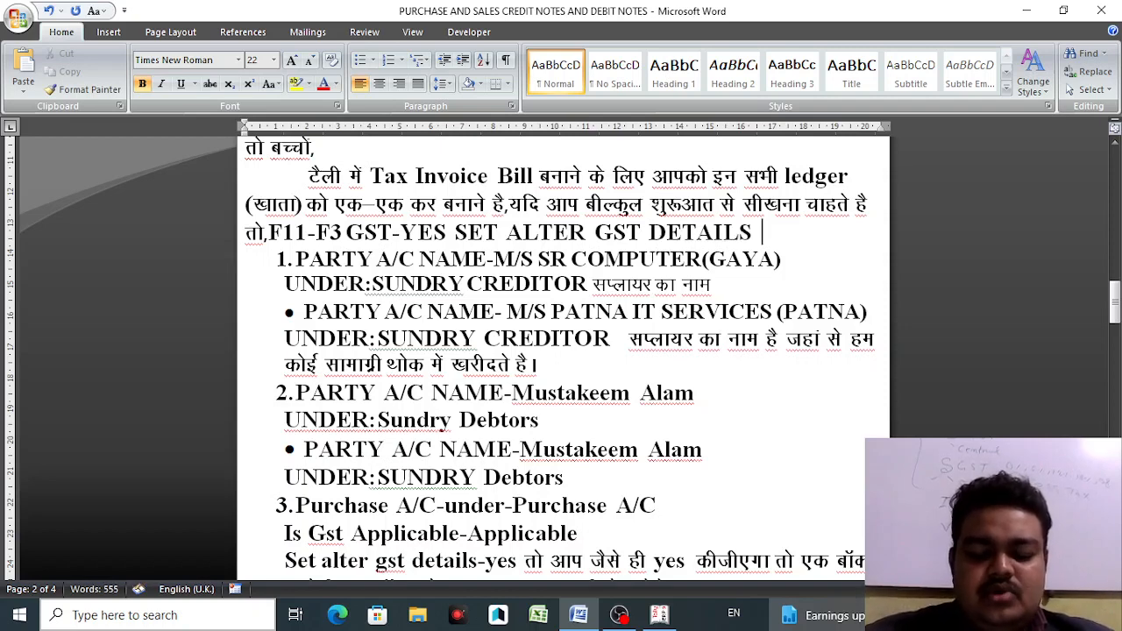
type("-YES")
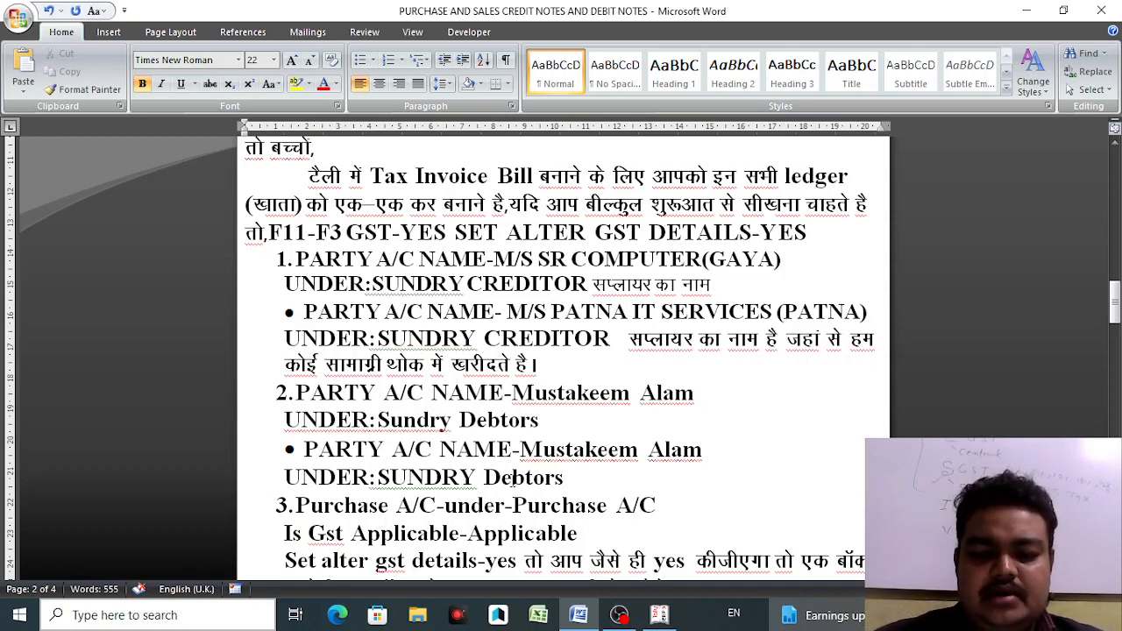
left_click(660, 615)
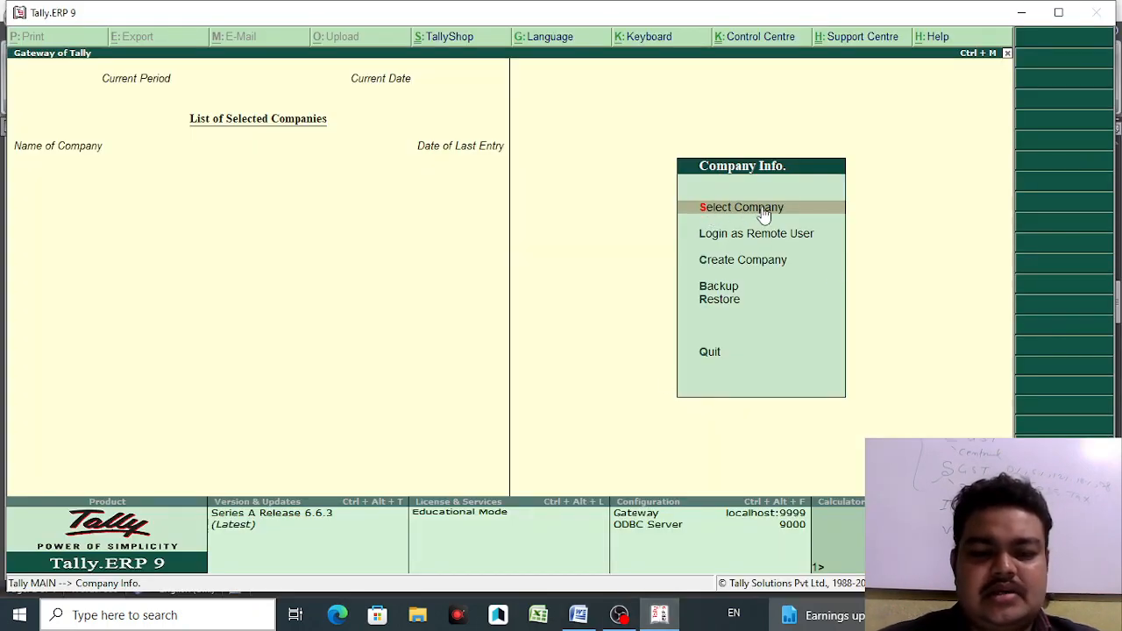
- Create and save company GST NEW COM with country India and state Bihar
left_click(763, 210)
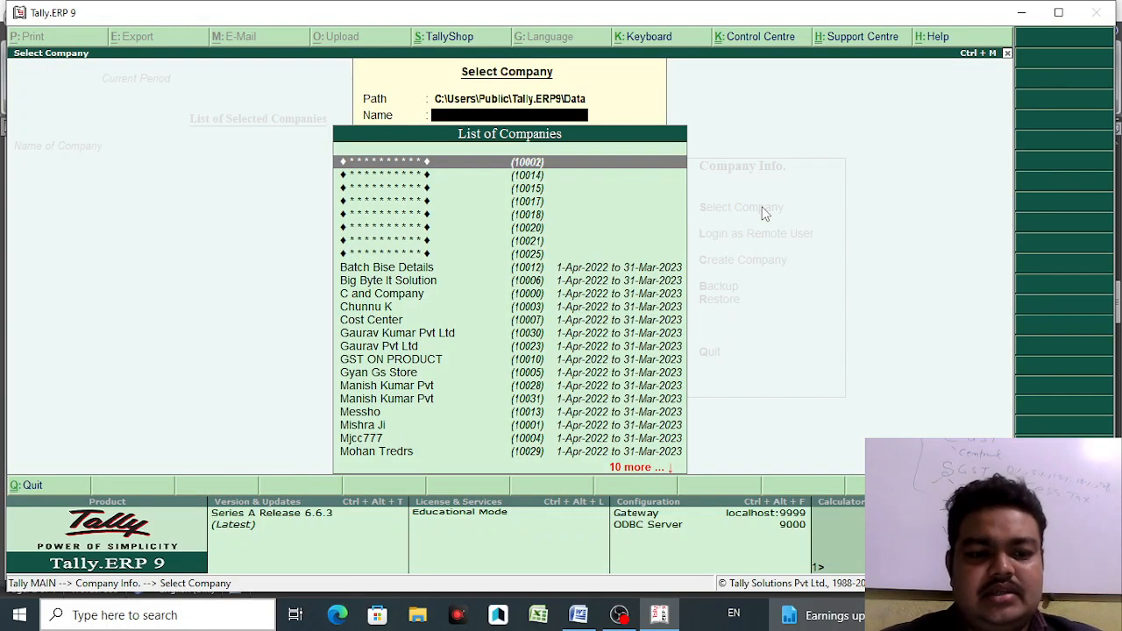
key("Escape")
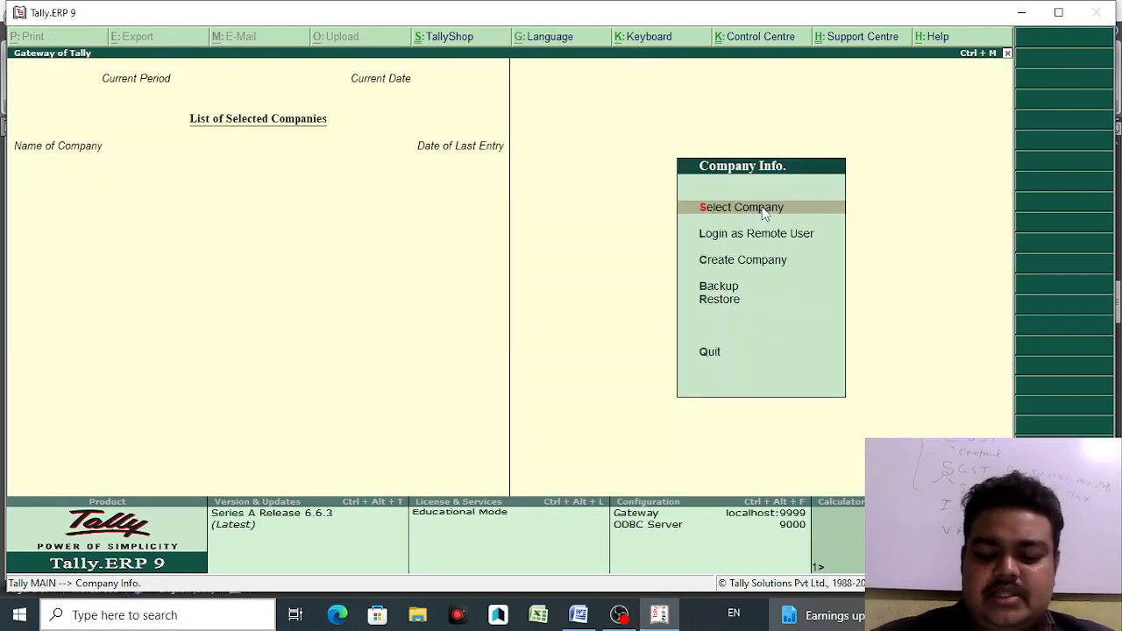
left_click(726, 260)
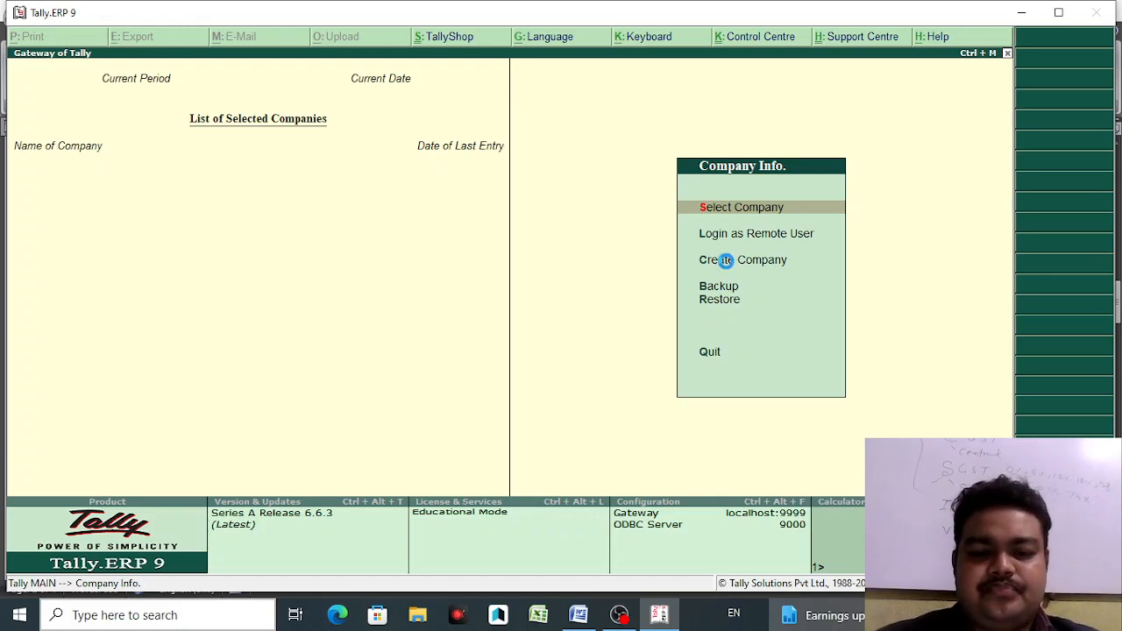
type("GS")
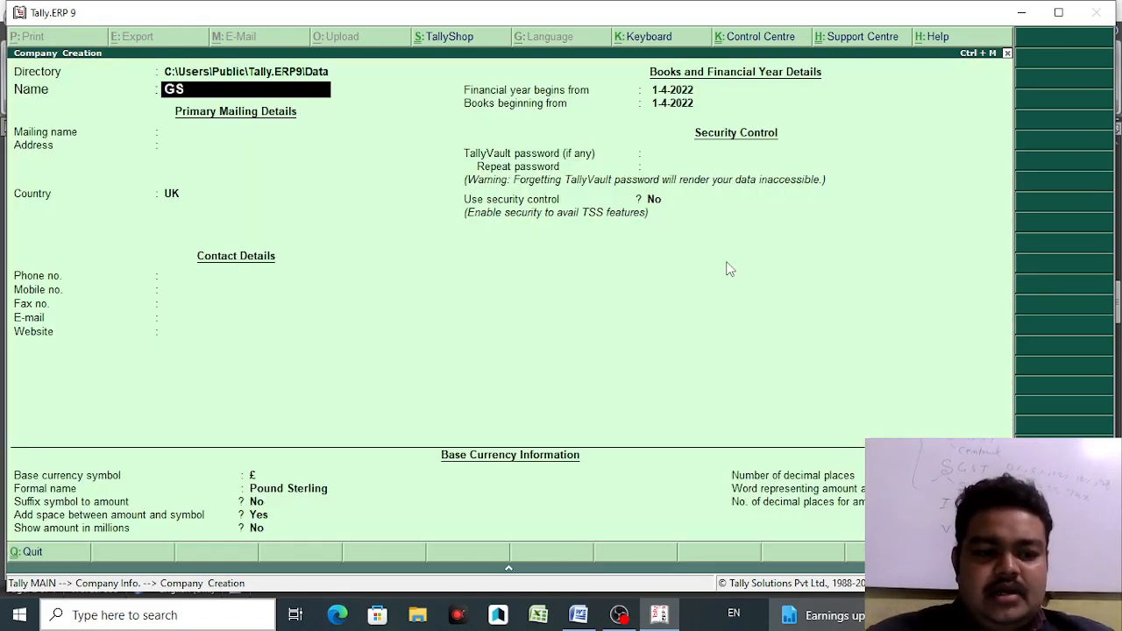
type("T NEW COM")
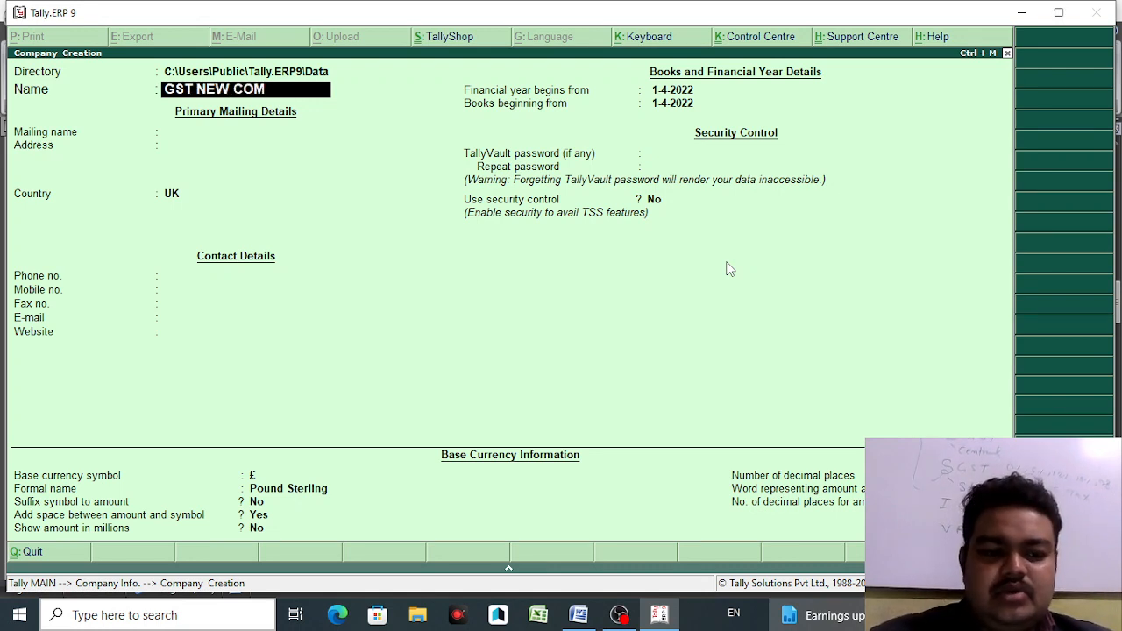
key("Return")
key("Return")
key("Return")
type("IND")
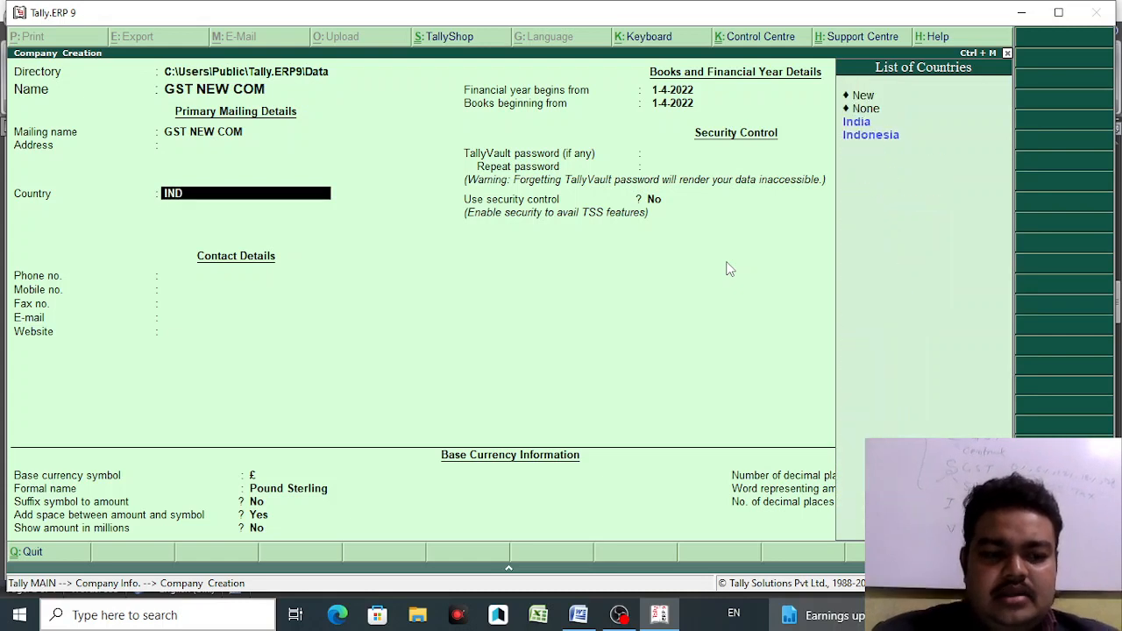
key("Return")
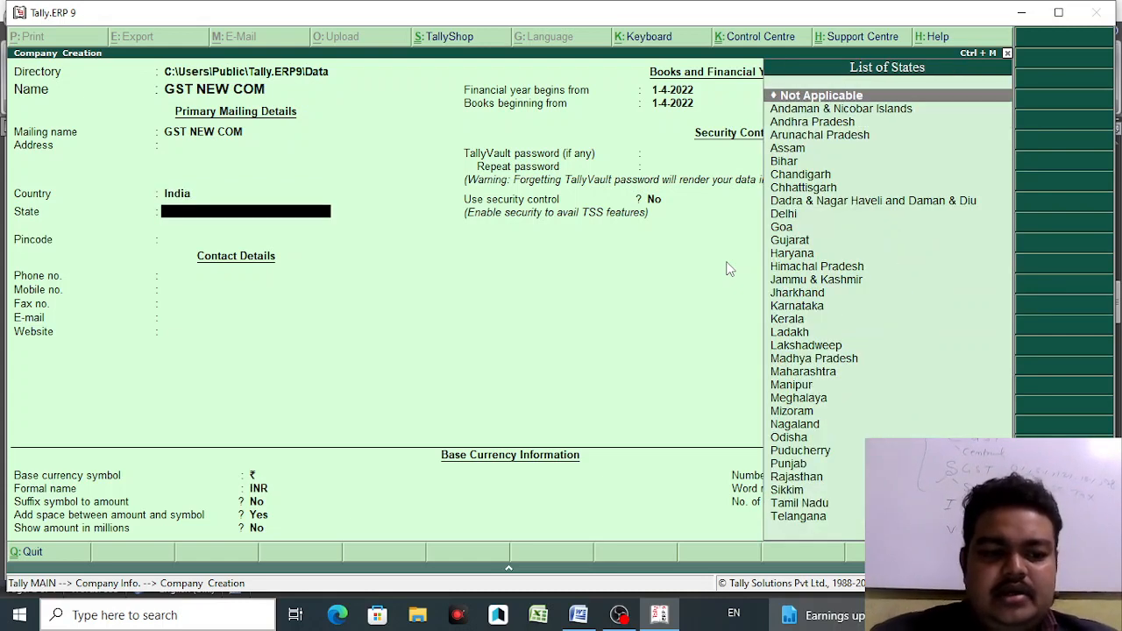
type("ST")
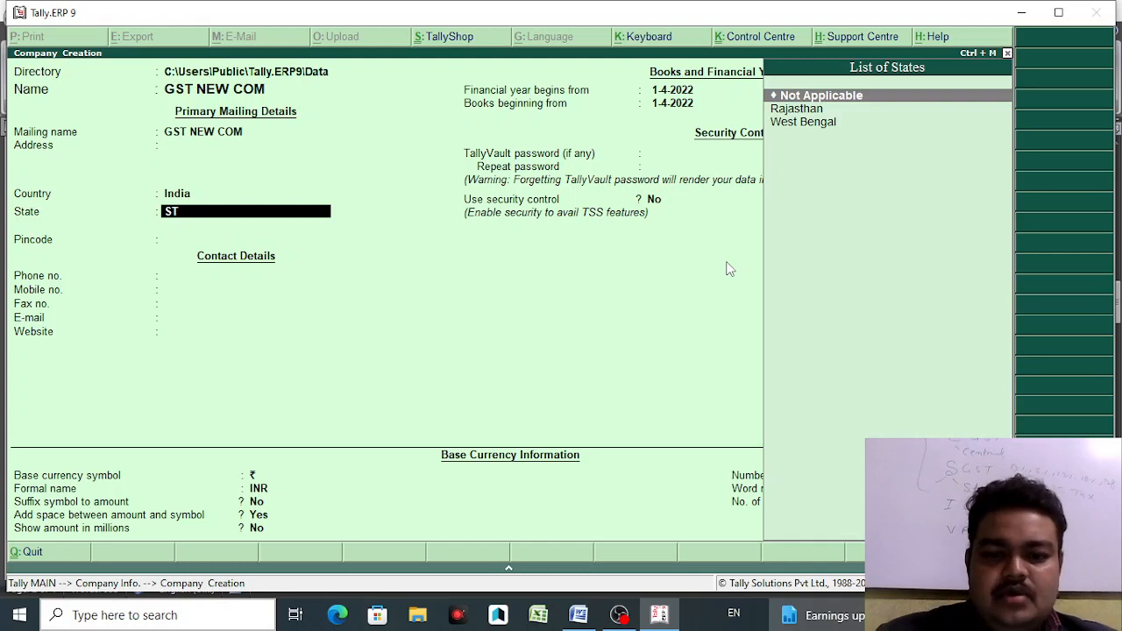
key("BackSpace")
key("BackSpace")
key("BackSpace")
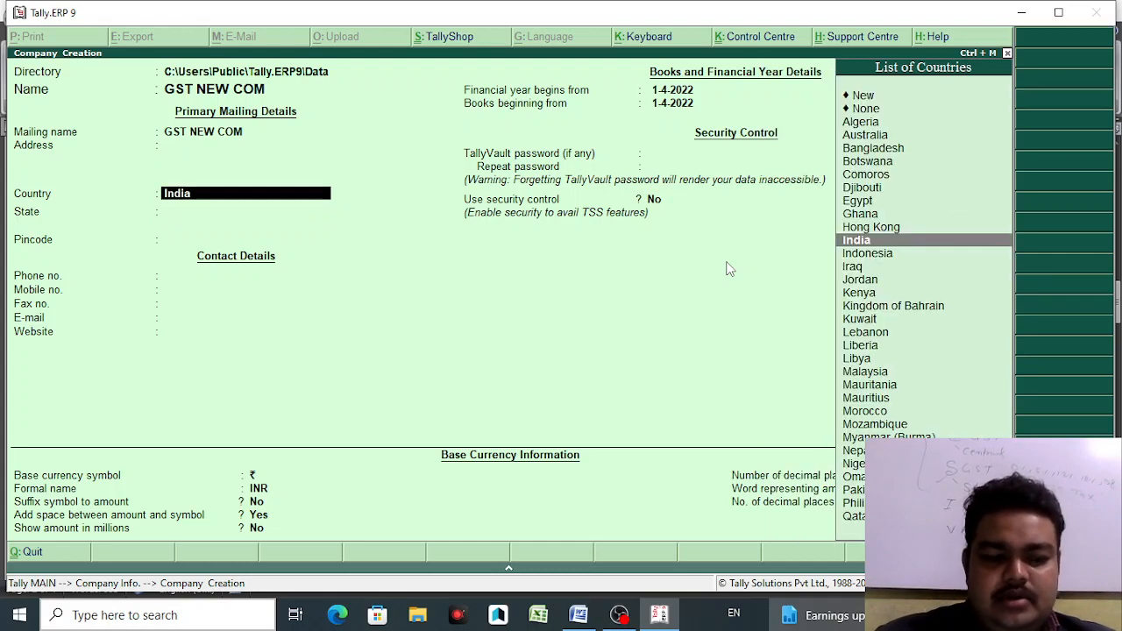
key("Return")
type("B")
key("Return")
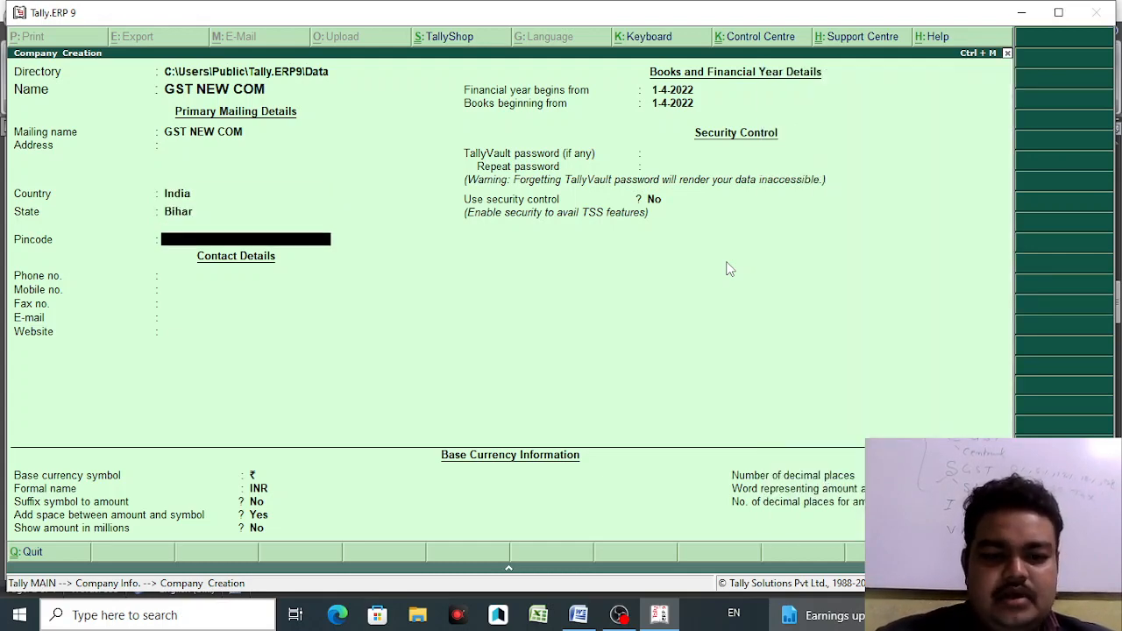
key("ctrl+a")
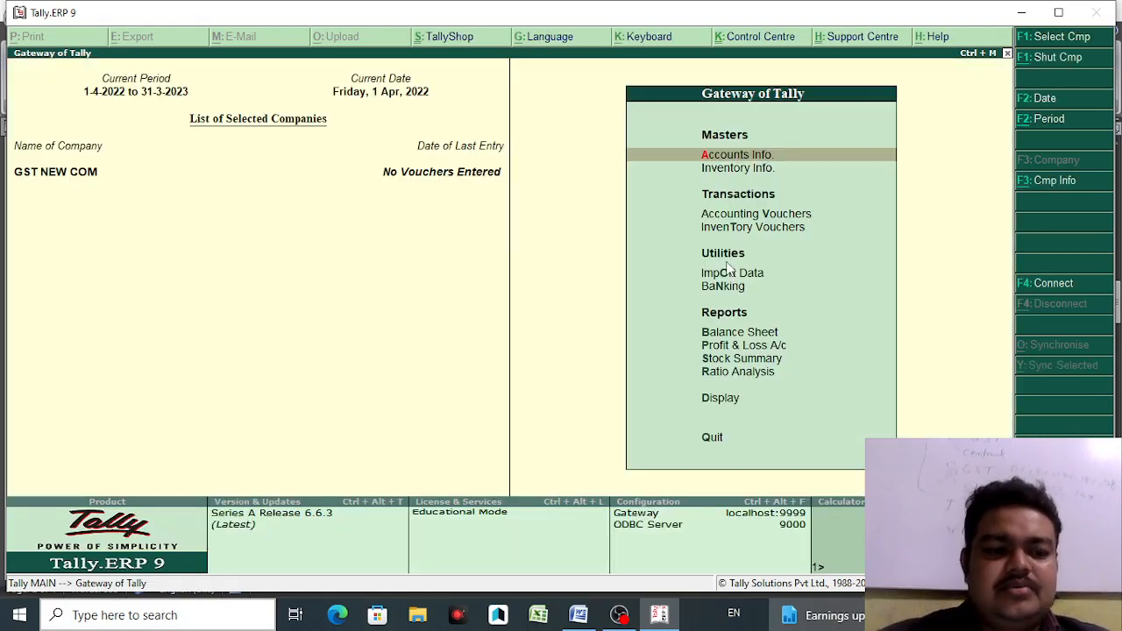
- Go to Accounts Info > Ledgers > Single Ledger Create for a blank ledger form
left_click(749, 157)
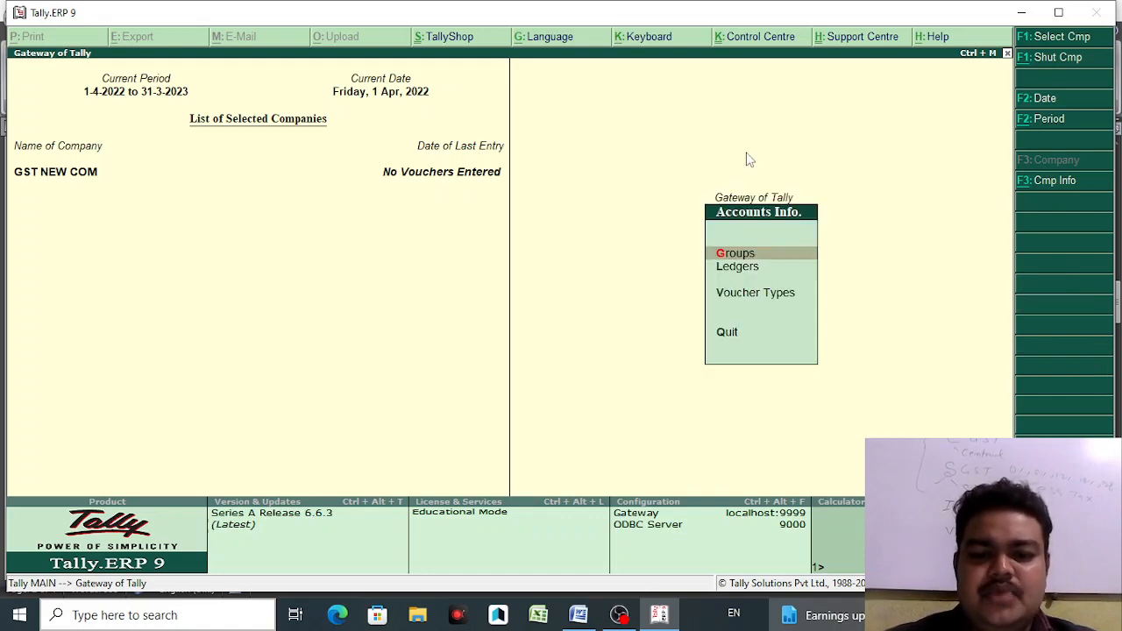
key("Down")
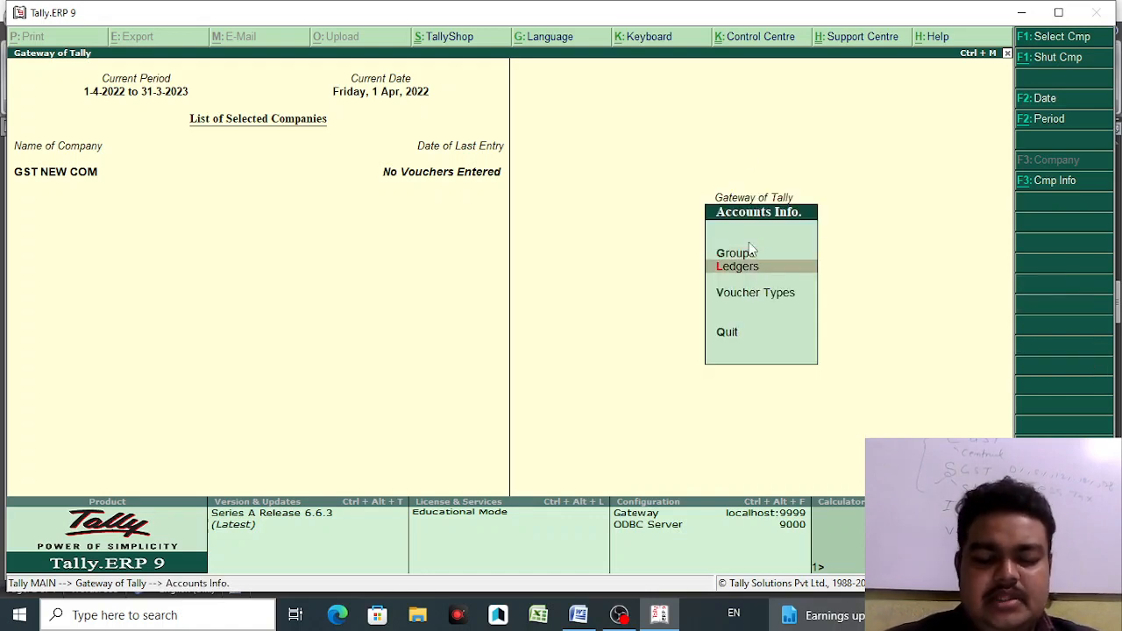
key("Return")
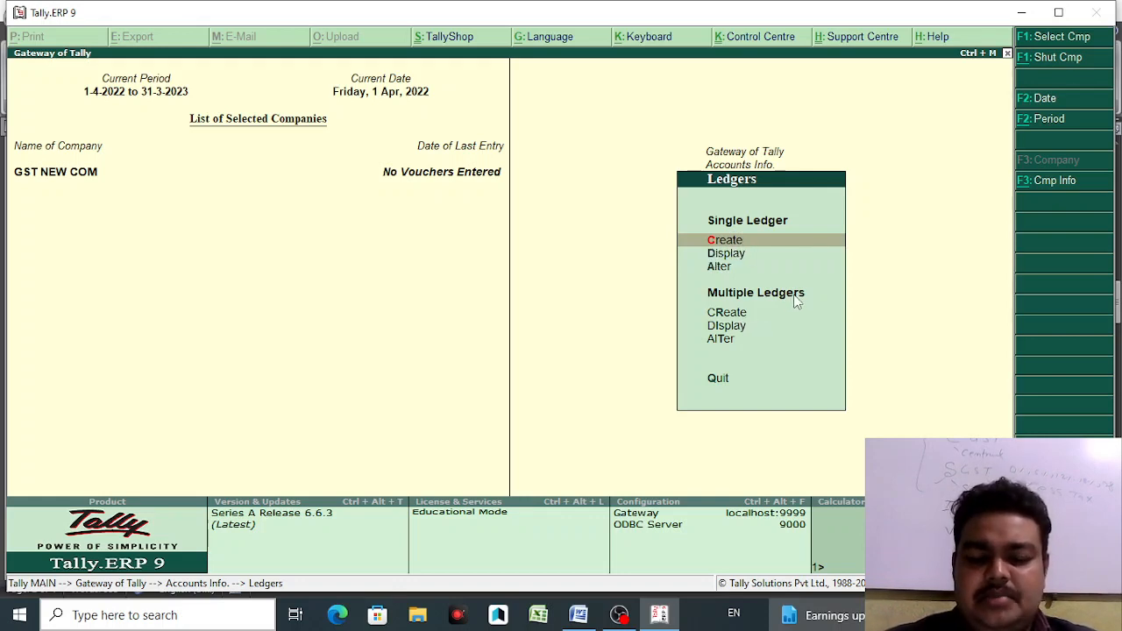
key("Return")
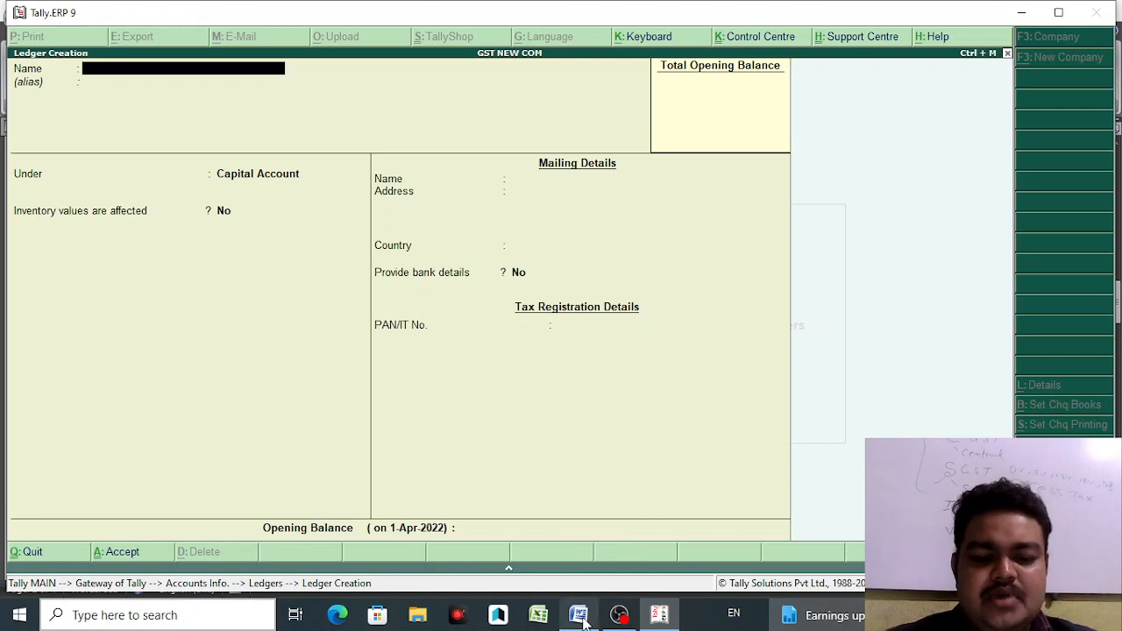
mouse_move(580, 617)
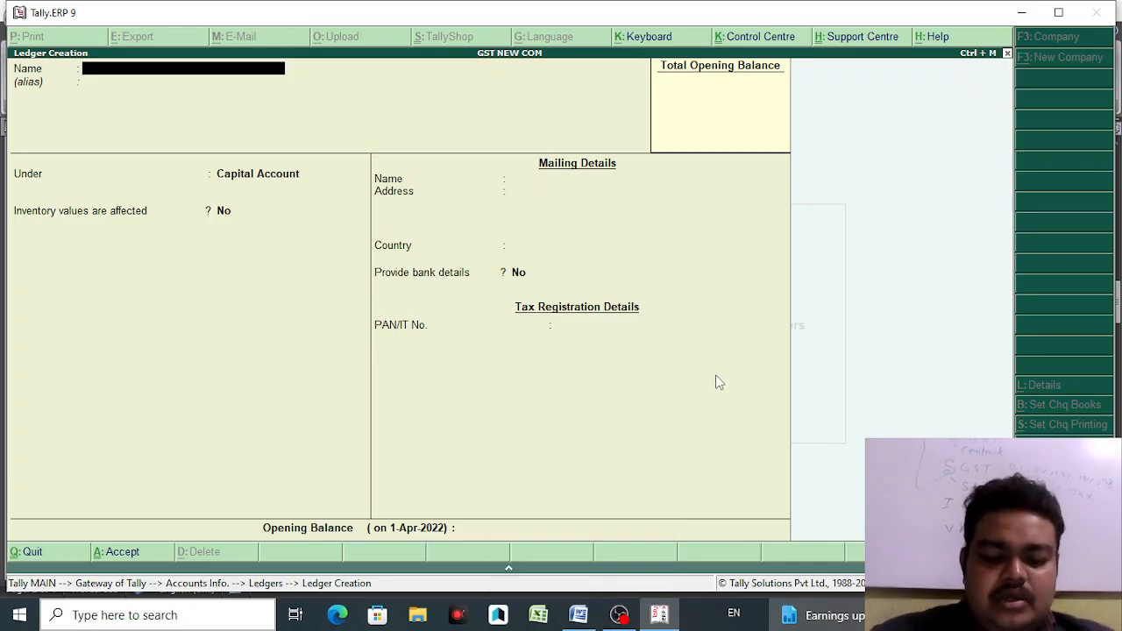
- In F11 statutory features, set Enable GST and Set/alter GST details to Yes
key("F11")
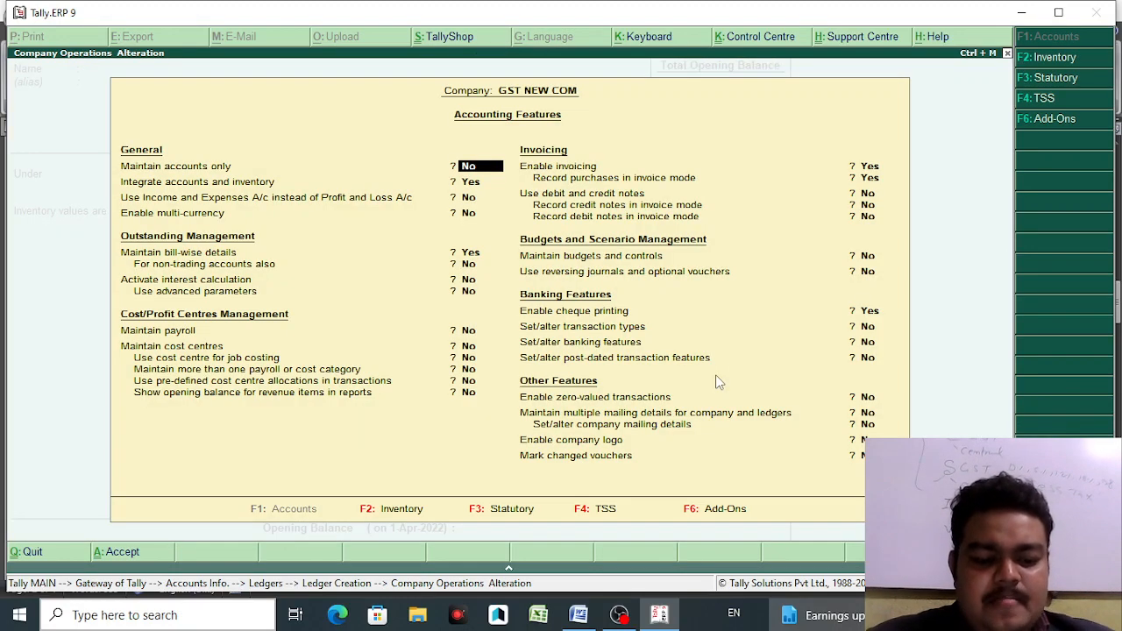
key("F3")
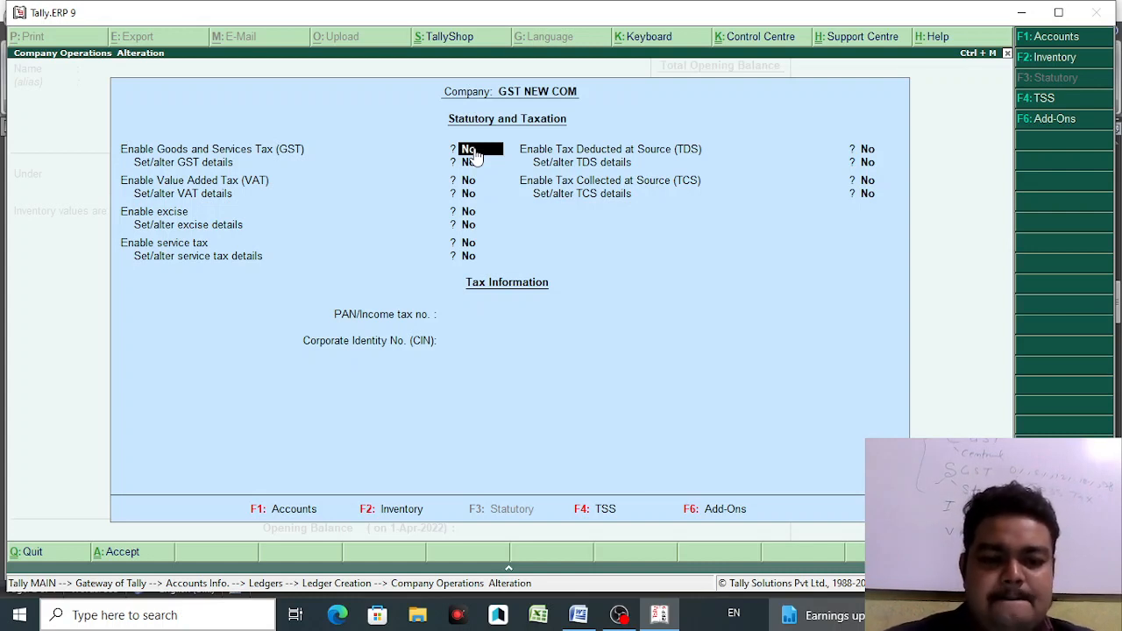
type("Y")
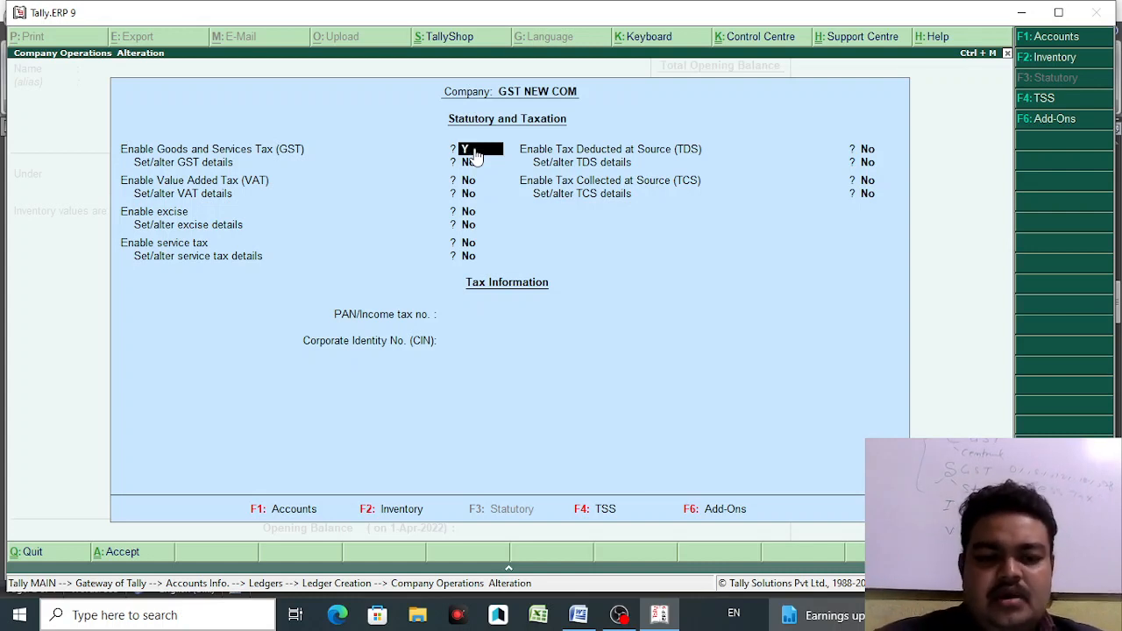
key("Return")
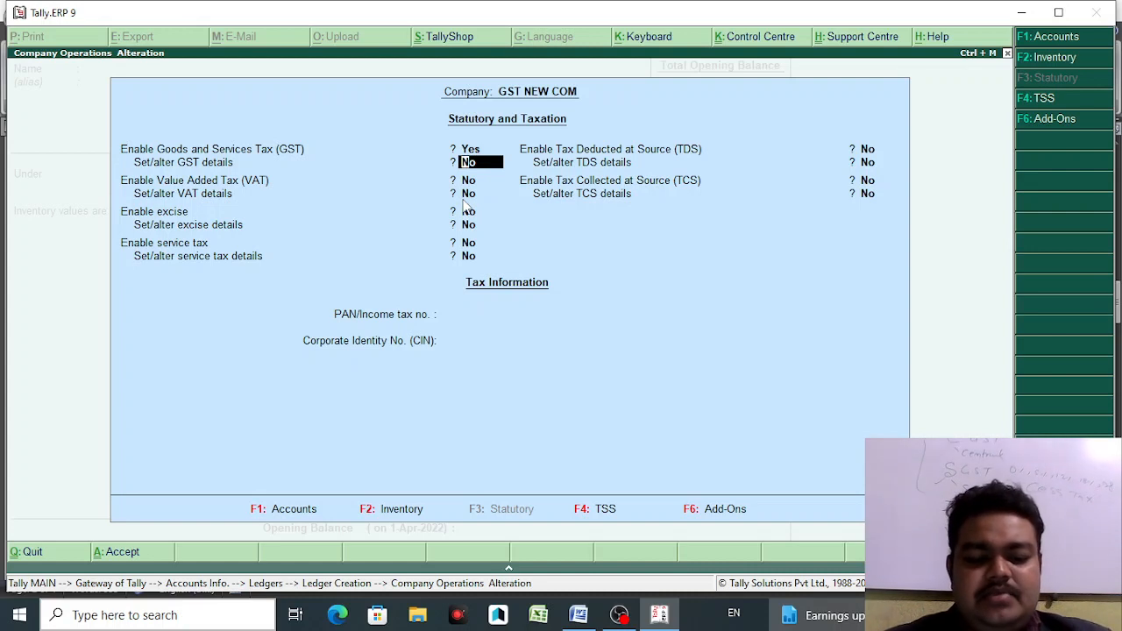
type("Y")
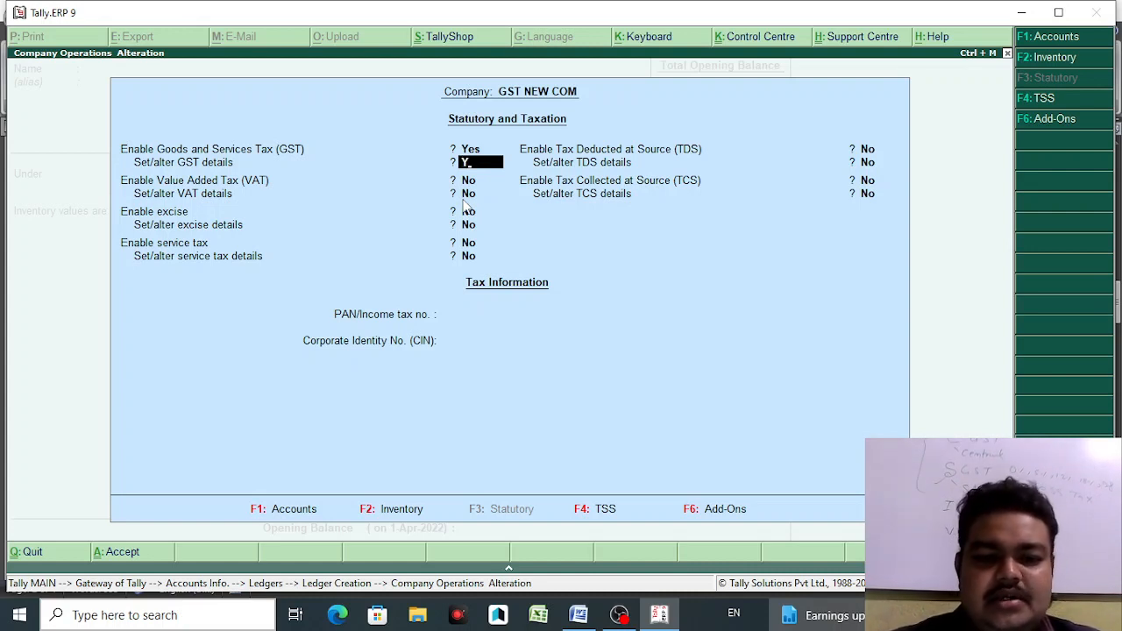
key("Return")
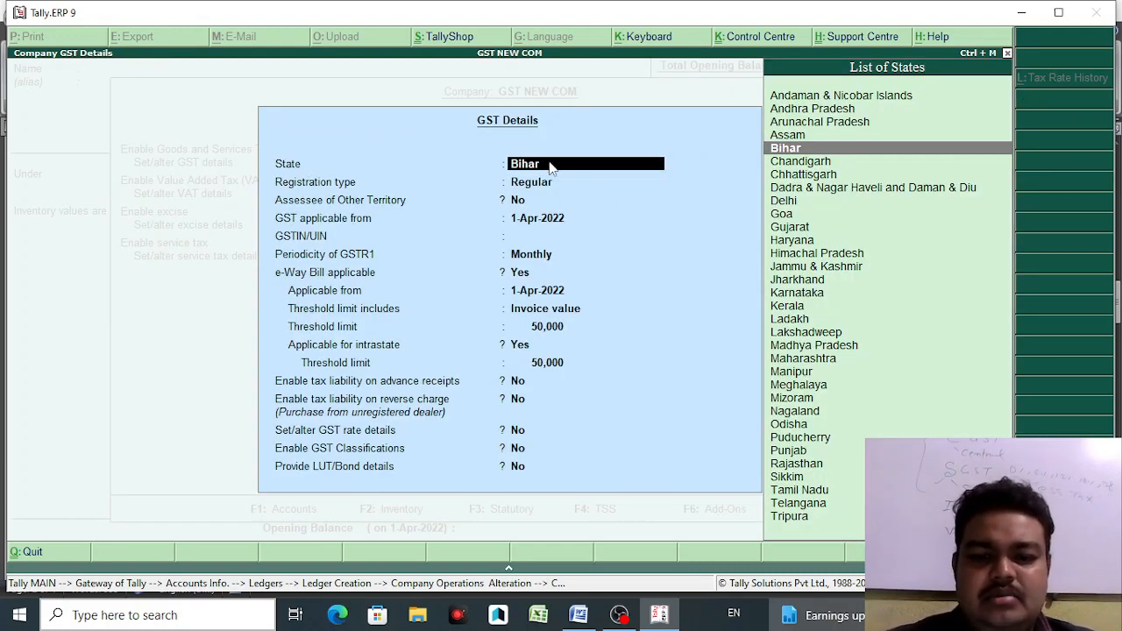
- Set state Bihar, Regular registration, keep the applicable date, and enter the company's GSTIN
key("Return")
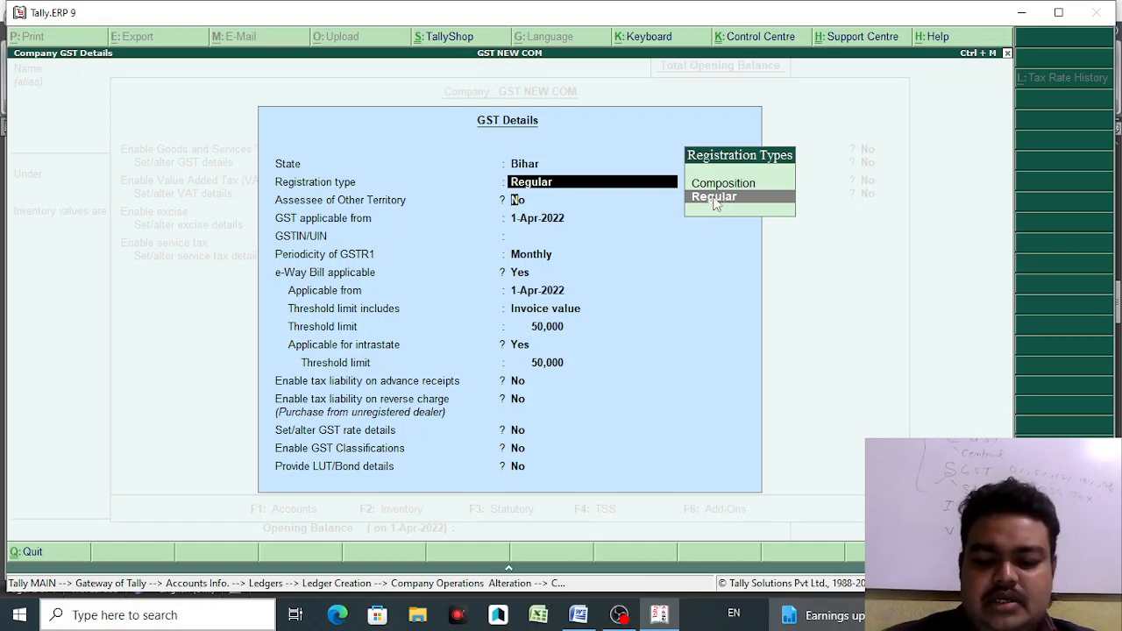
left_click(714, 198)
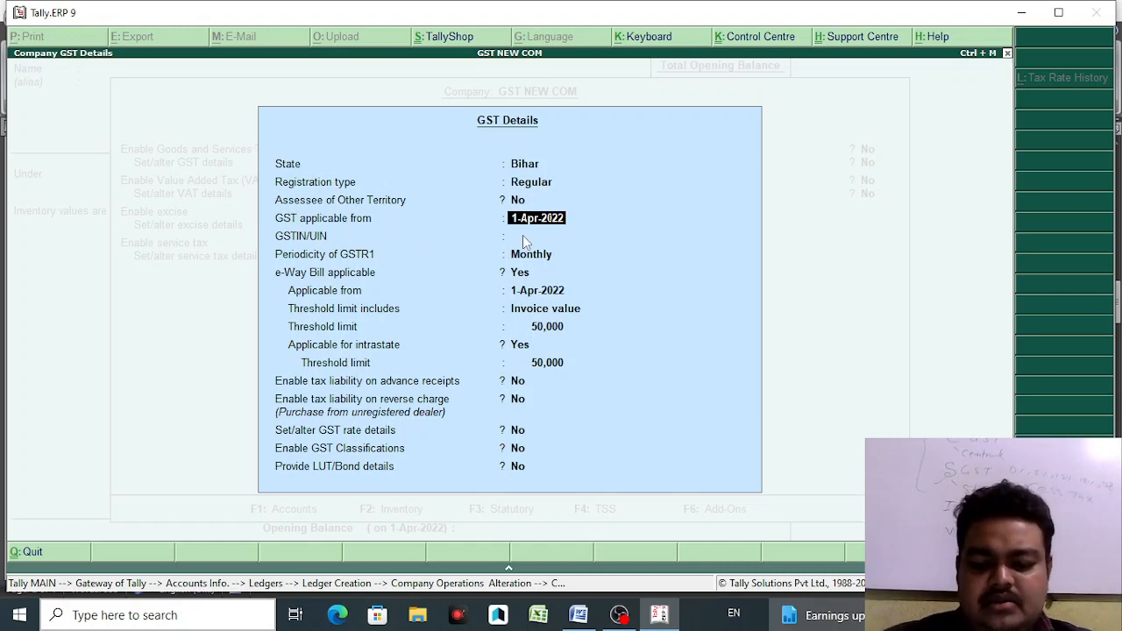
key("Return")
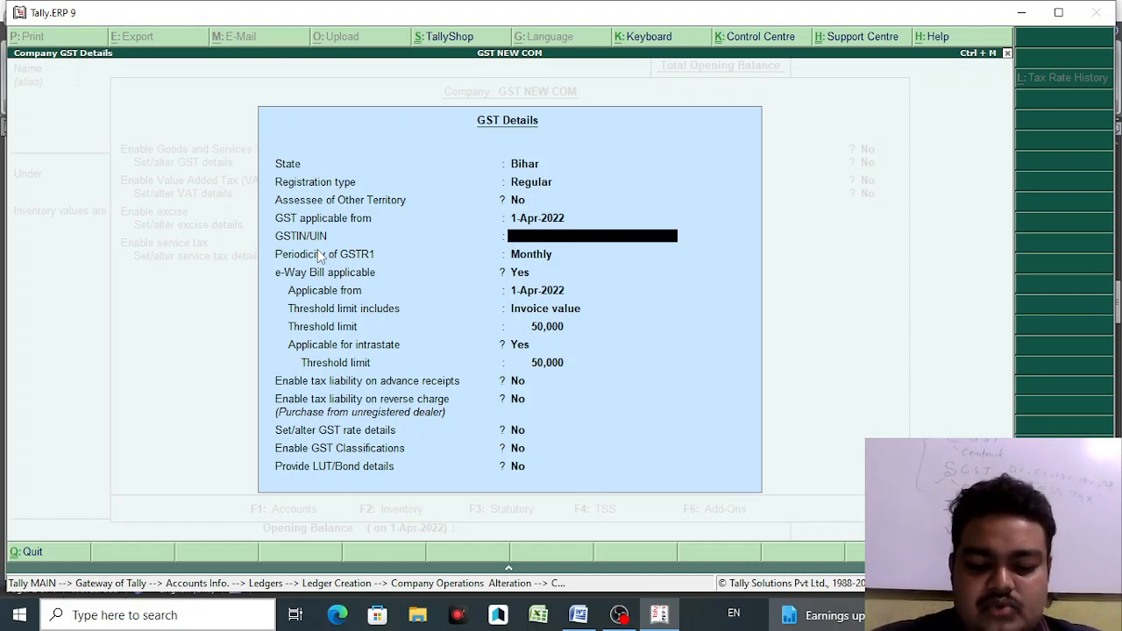
type("10")
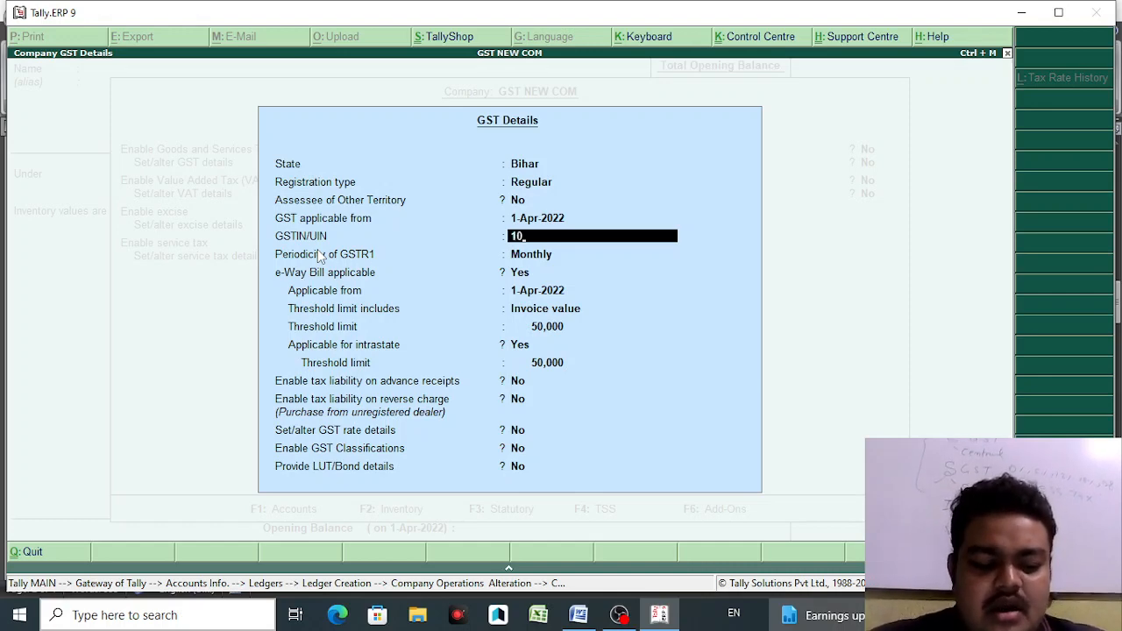
type("AAAAA")
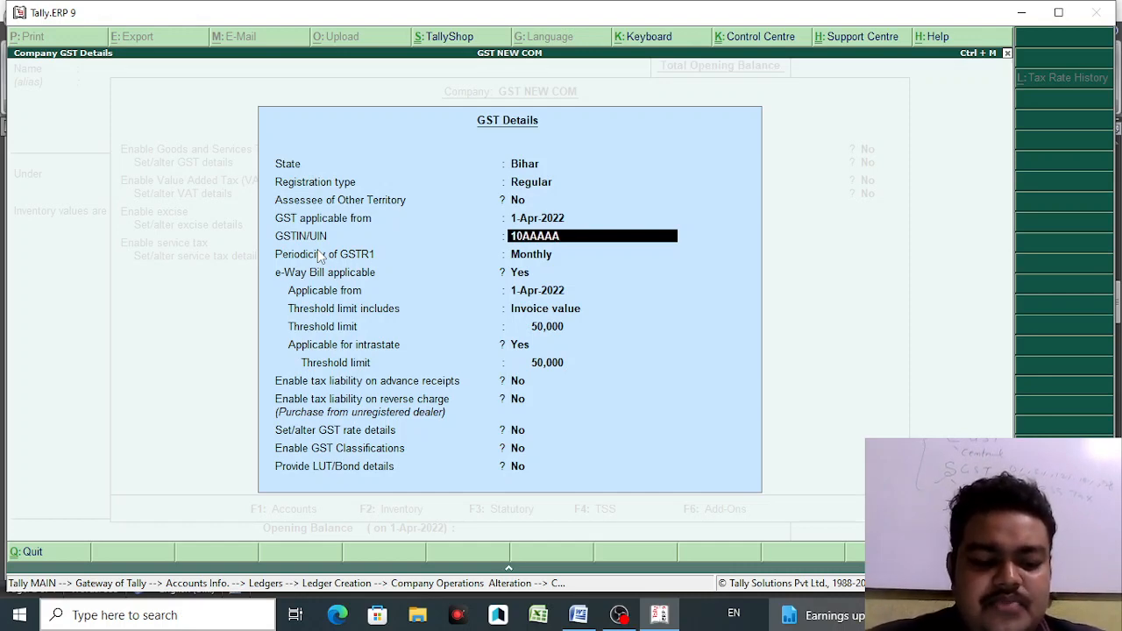
type("1234")
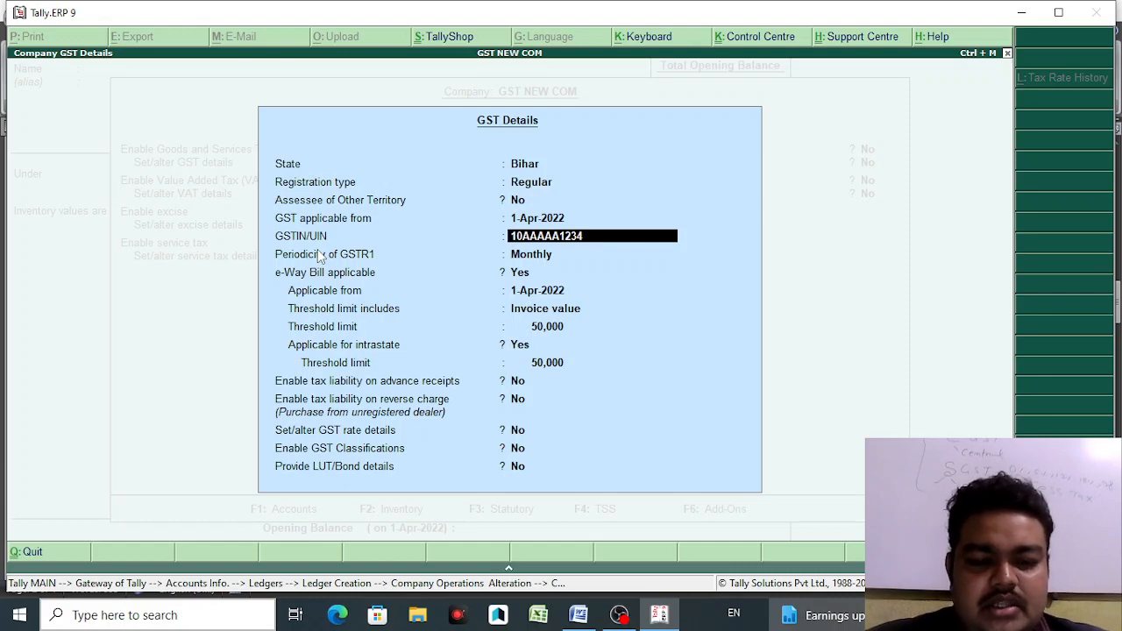
type("A")
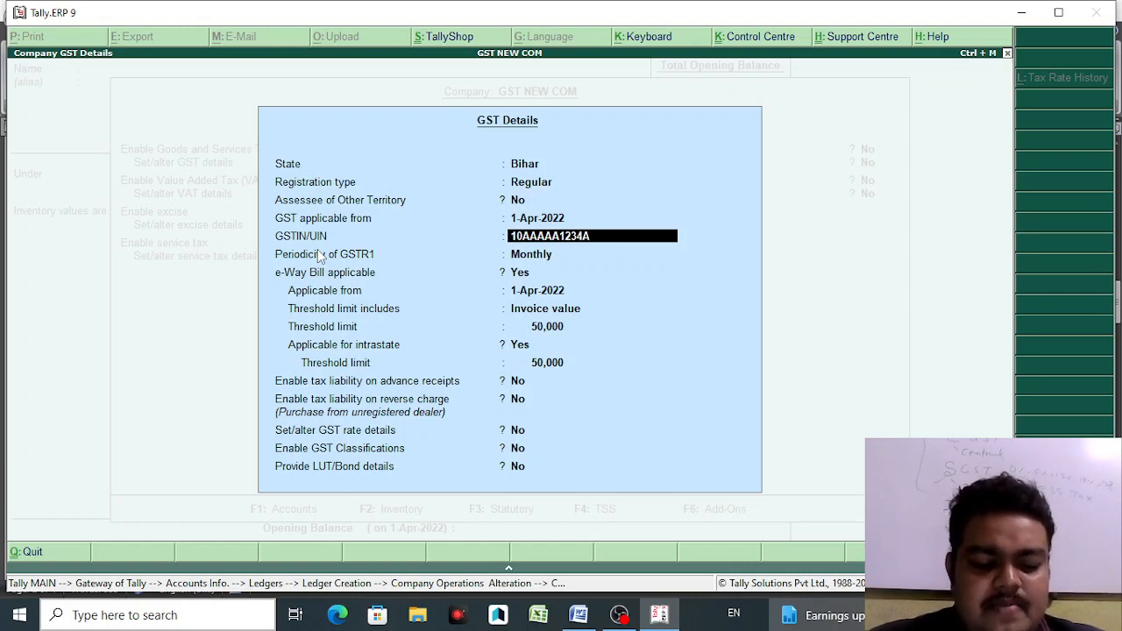
type("1")
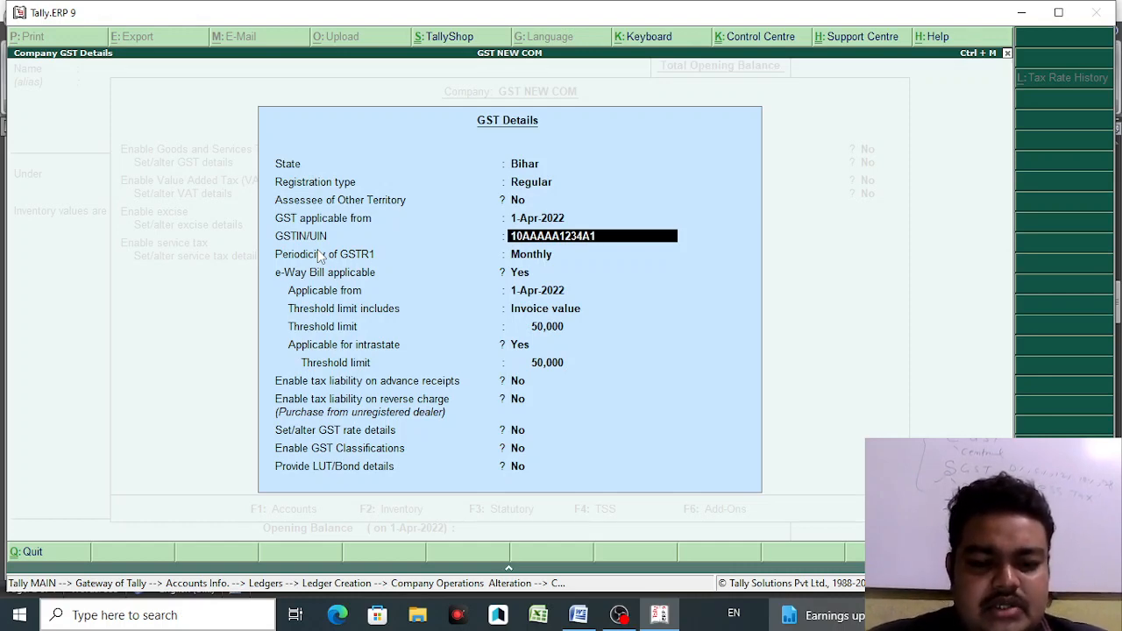
type("Z5")
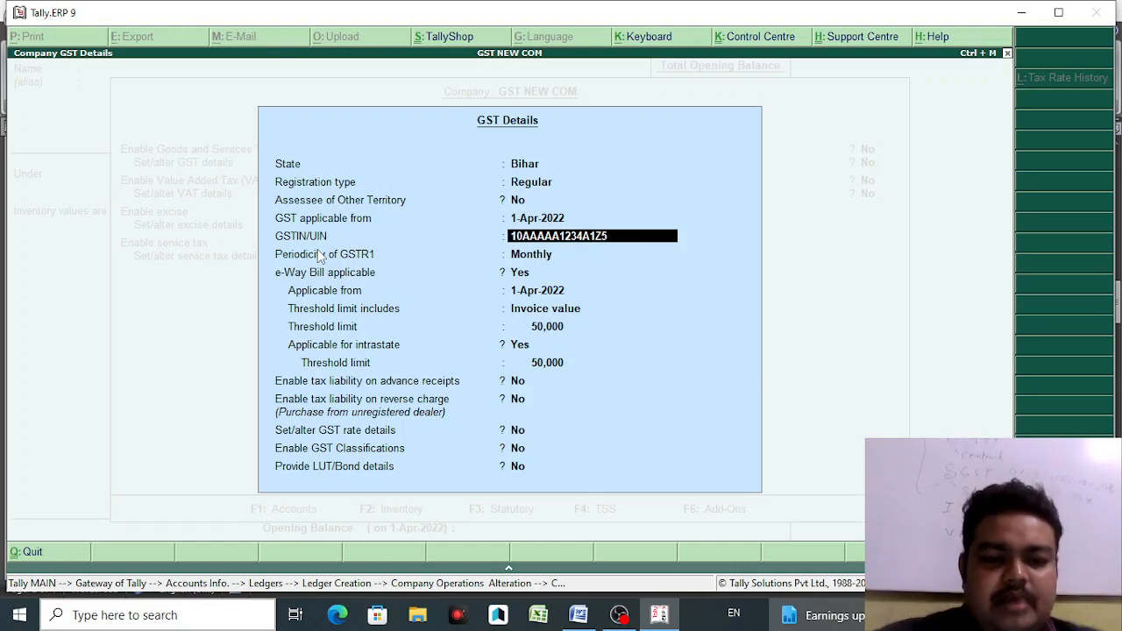
key("Return")
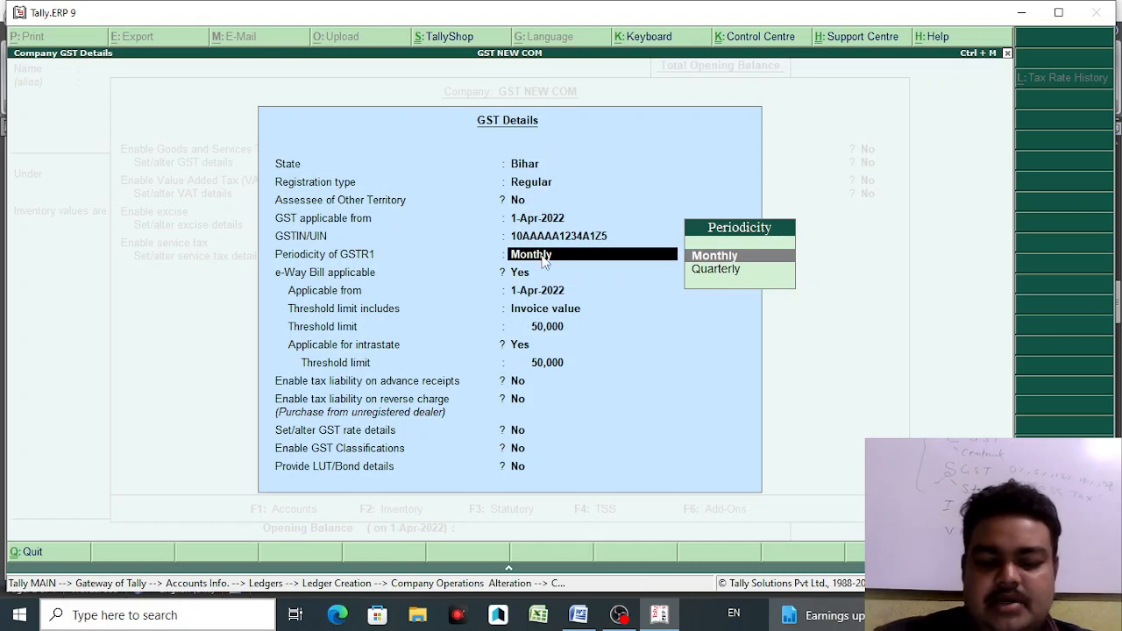
- Keep Monthly GSTR1 and e-Way Bill applicable, set both thresholds to 0, and accept the details
key("Return")
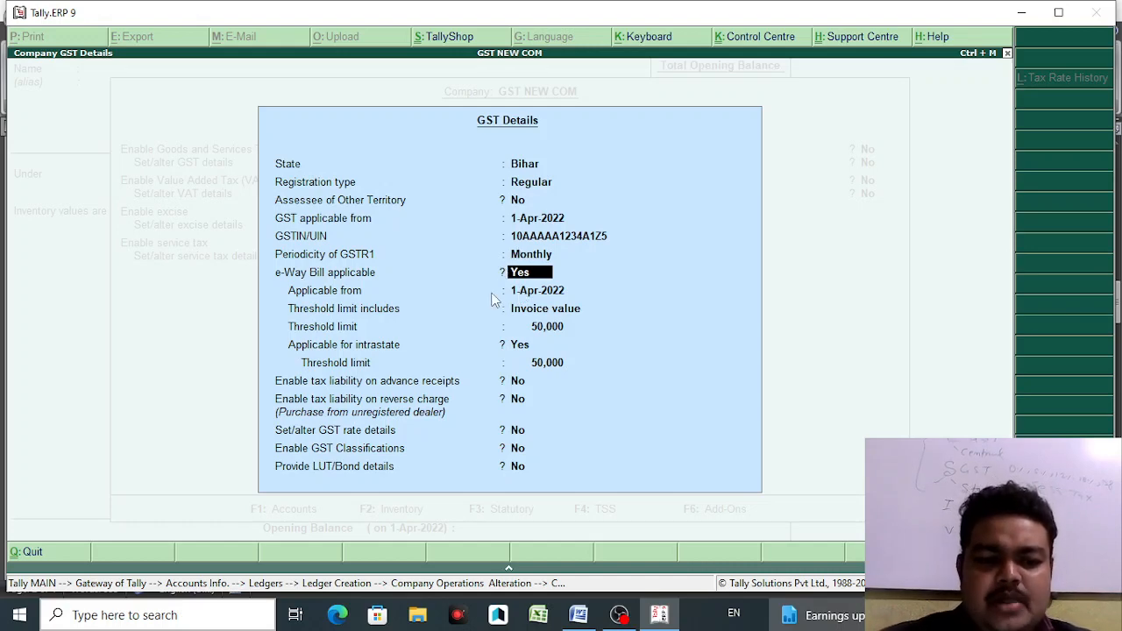
key("Return")
key("Return")
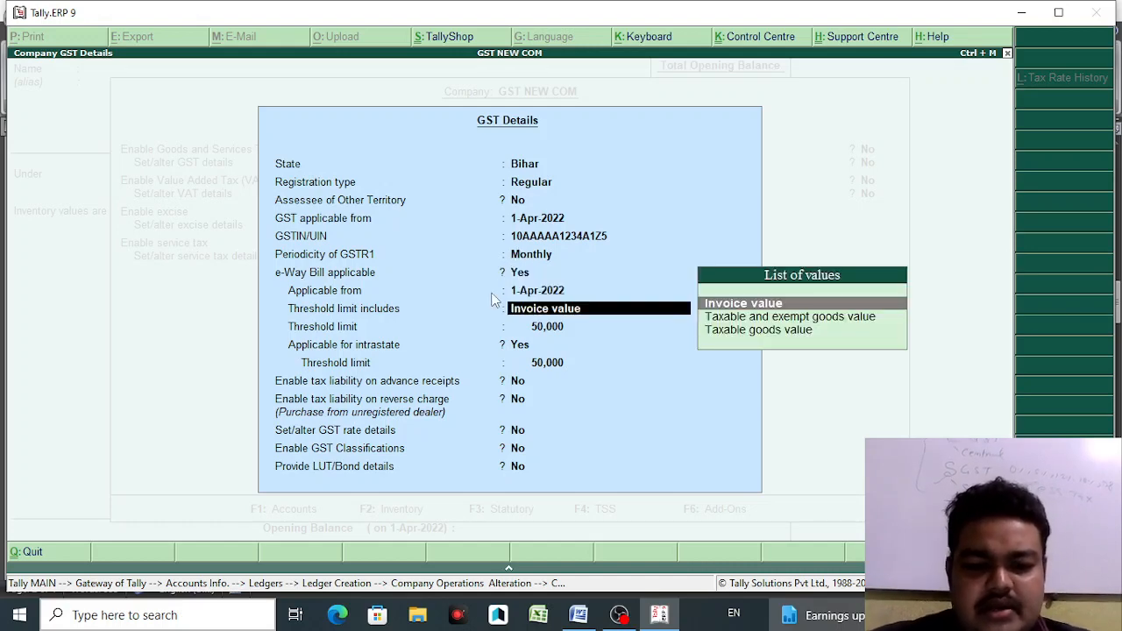
key("Return")
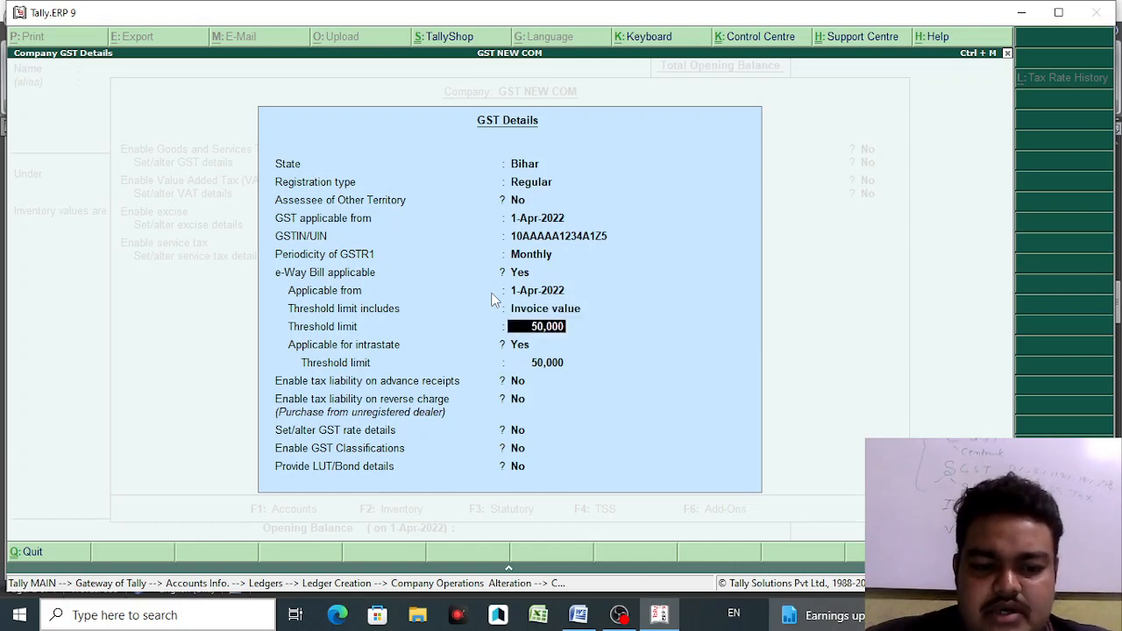
type("0")
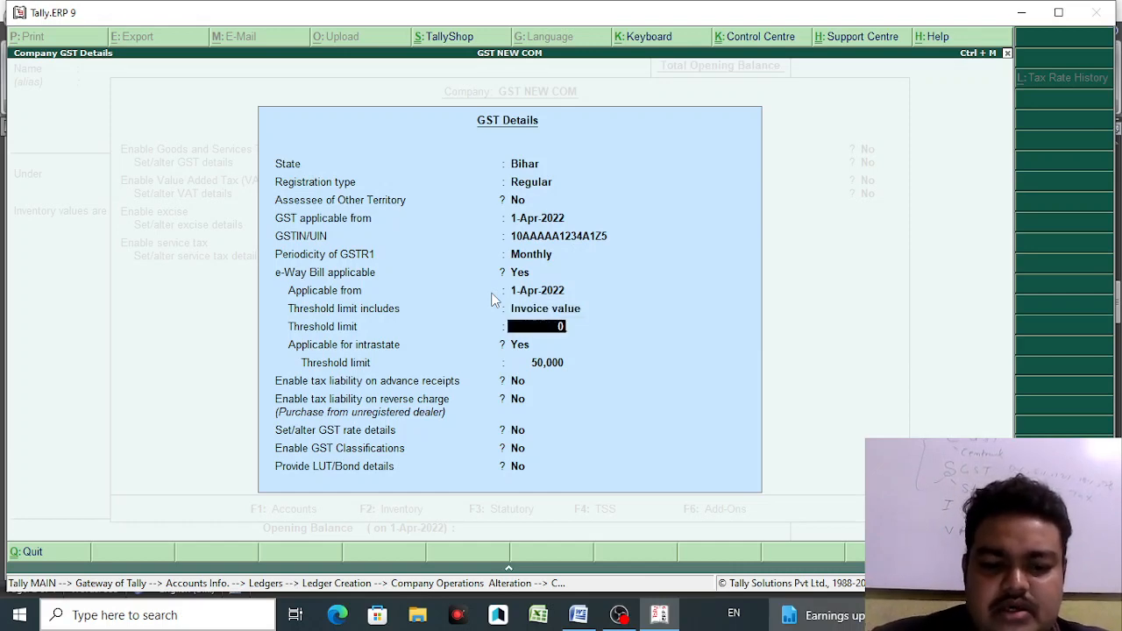
key("Return")
key("Return")
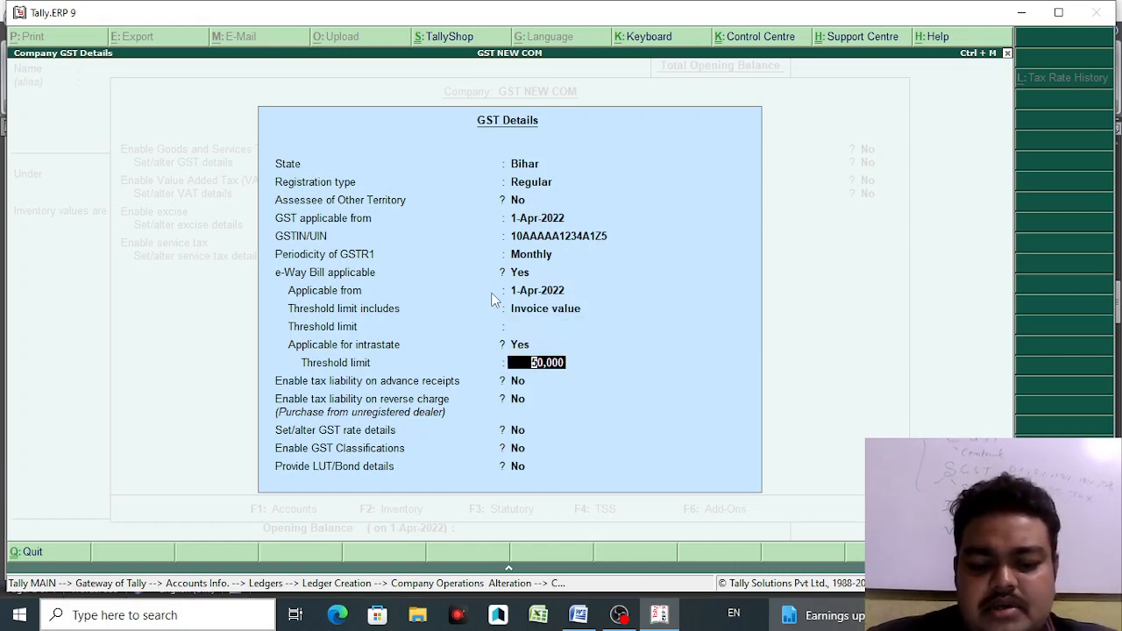
type("0")
key("Return")
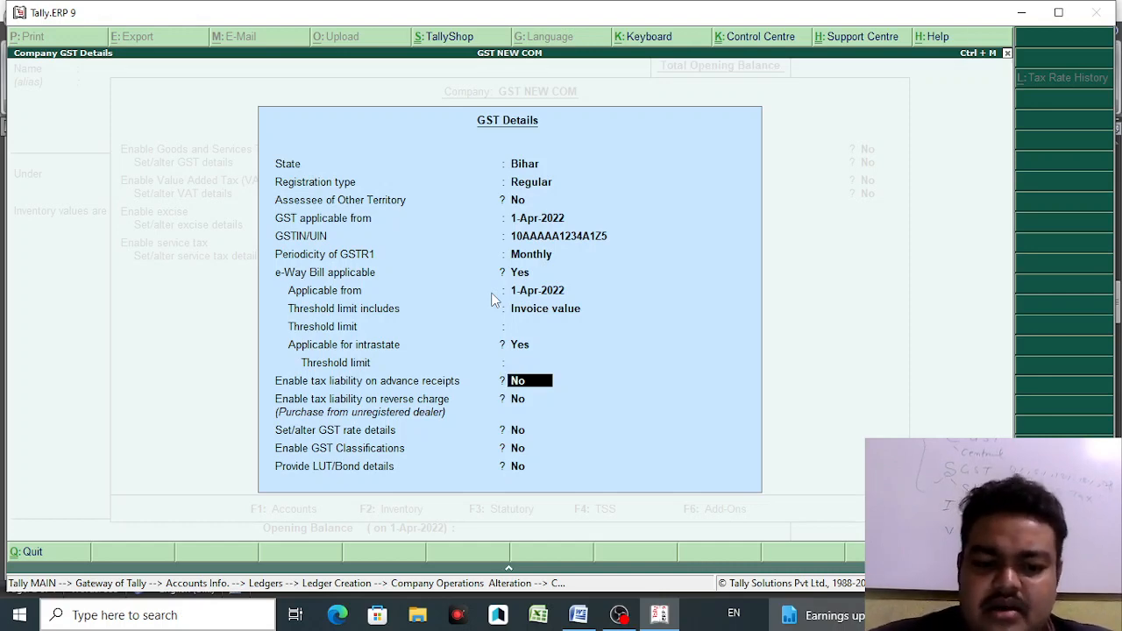
key("Return")
key("Return")
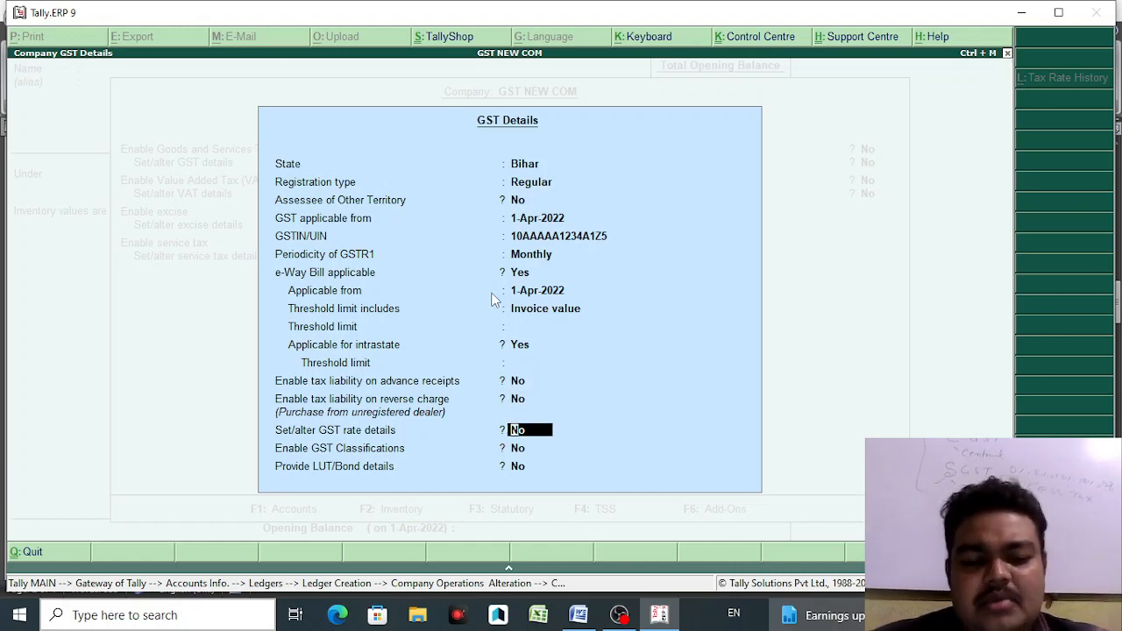
key("Return")
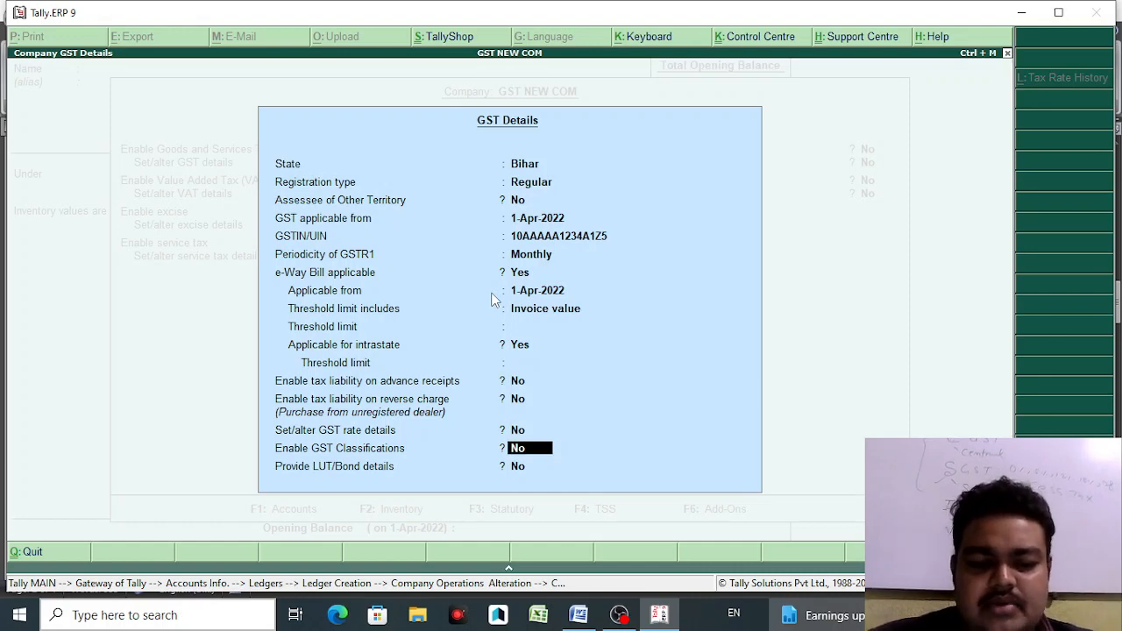
key("Return")
key("Return")
key("Return")
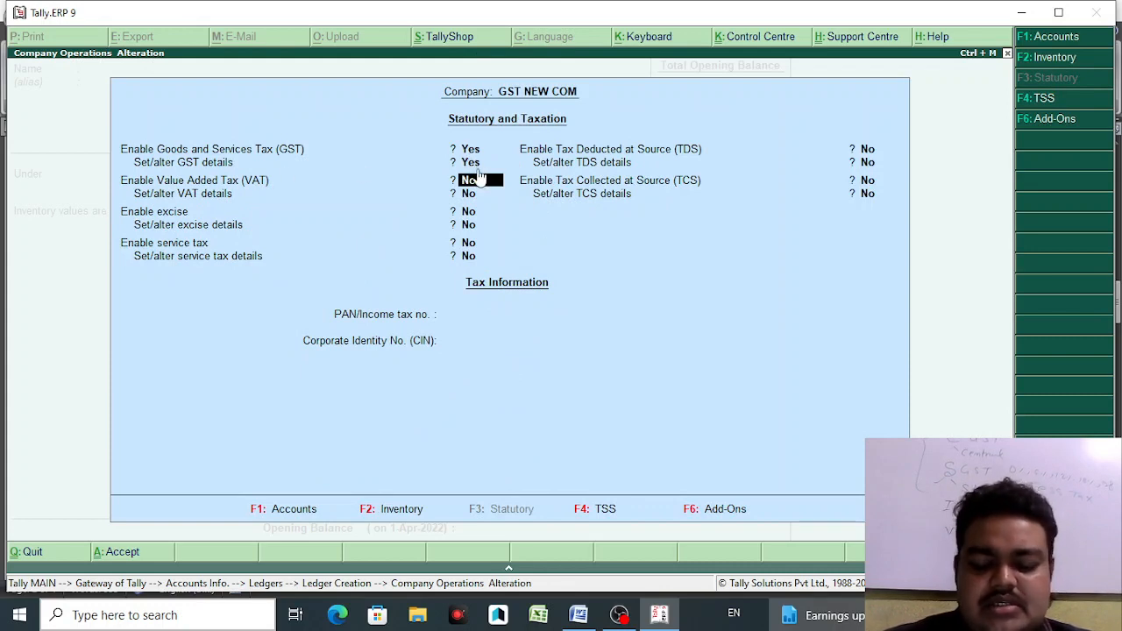
- Leave VAT disabled and save the company's GST feature changes
key("Return")
key("Return")
key("Return")
key("Return")
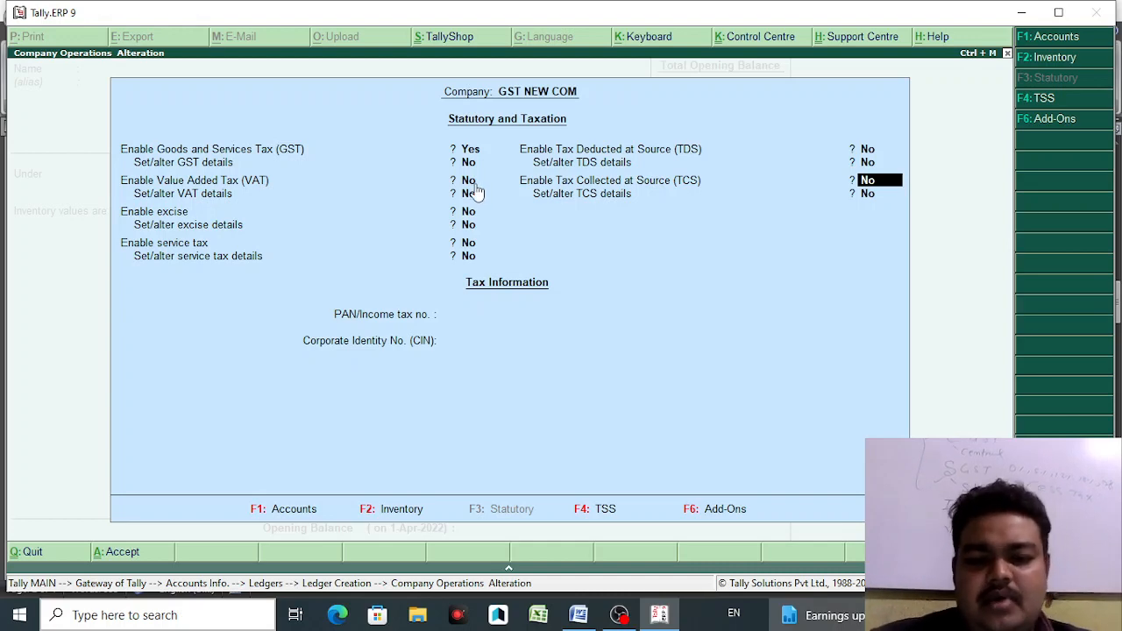
key("Return")
key("Return")
key("Return")
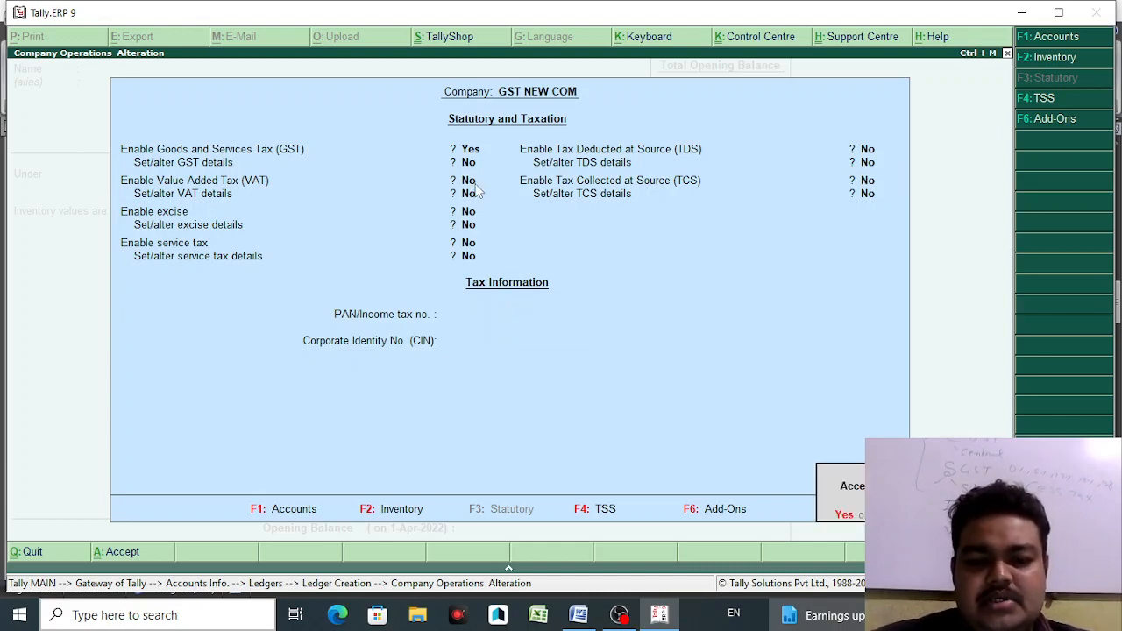
key("Return")
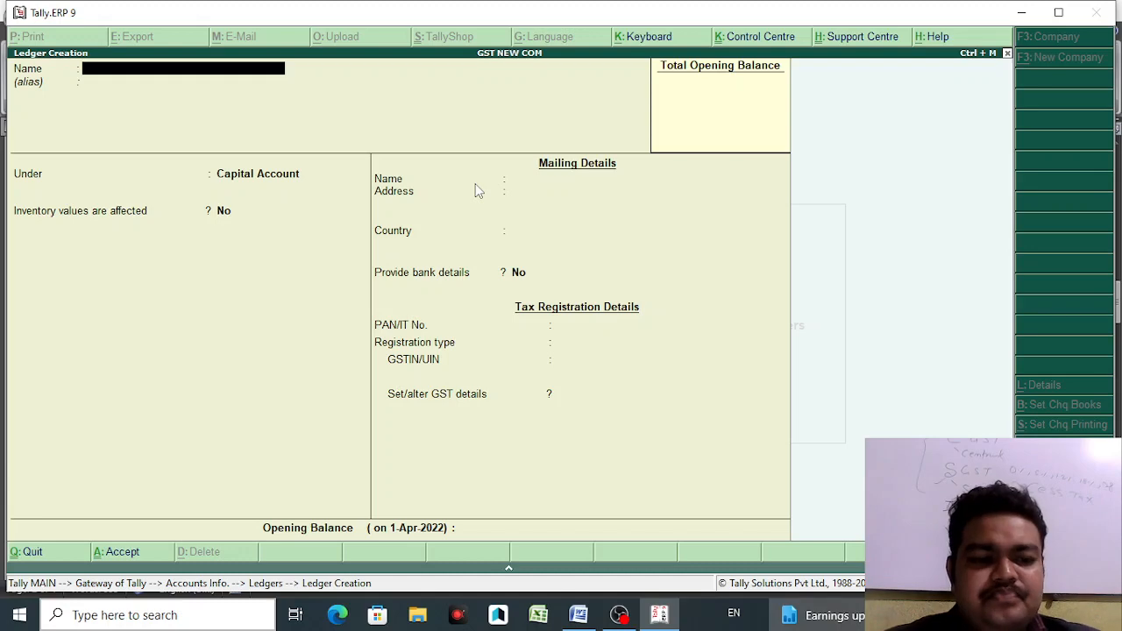
- Quit the old ledger screen and reopen Accounts Info > Ledgers from the Gateway
key("Escape")
key("Return")
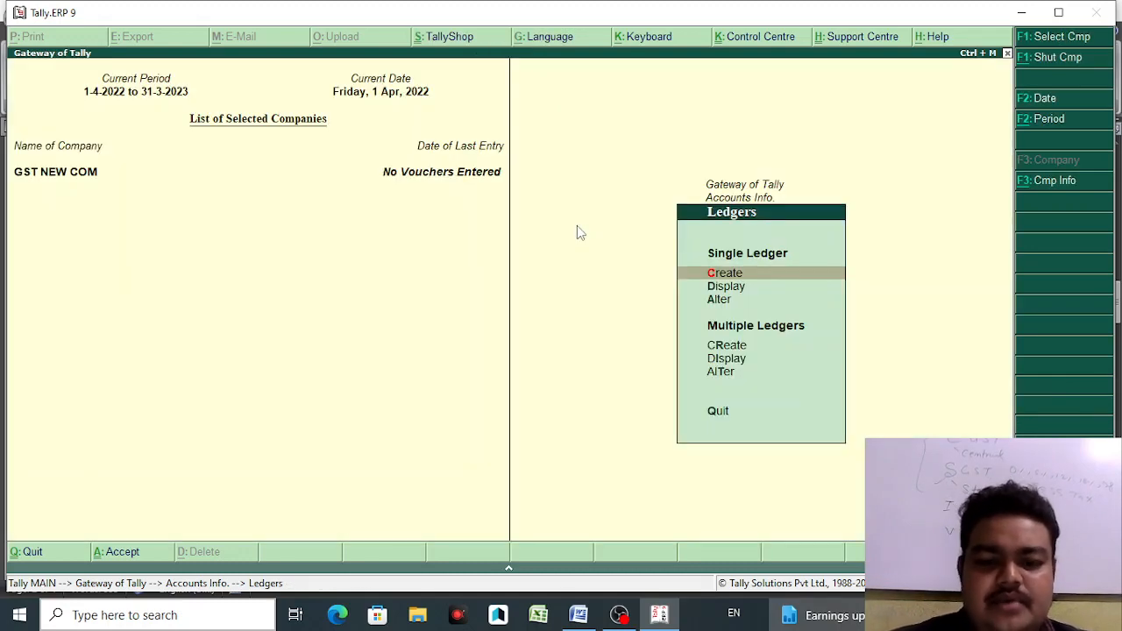
key("Escape")
key("Escape")
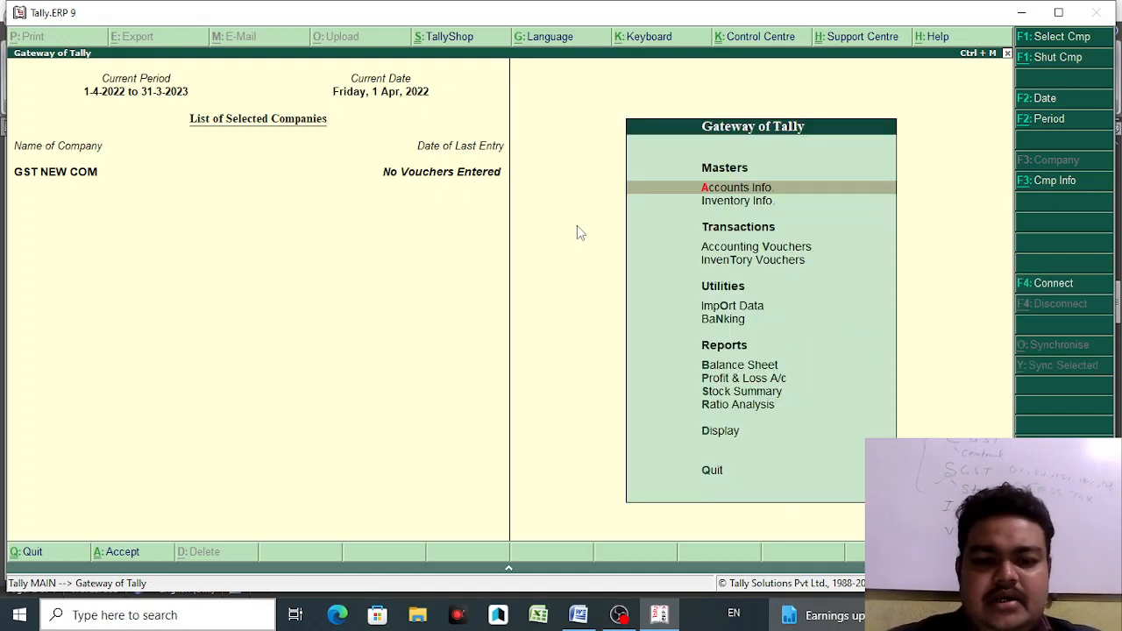
left_click(764, 191)
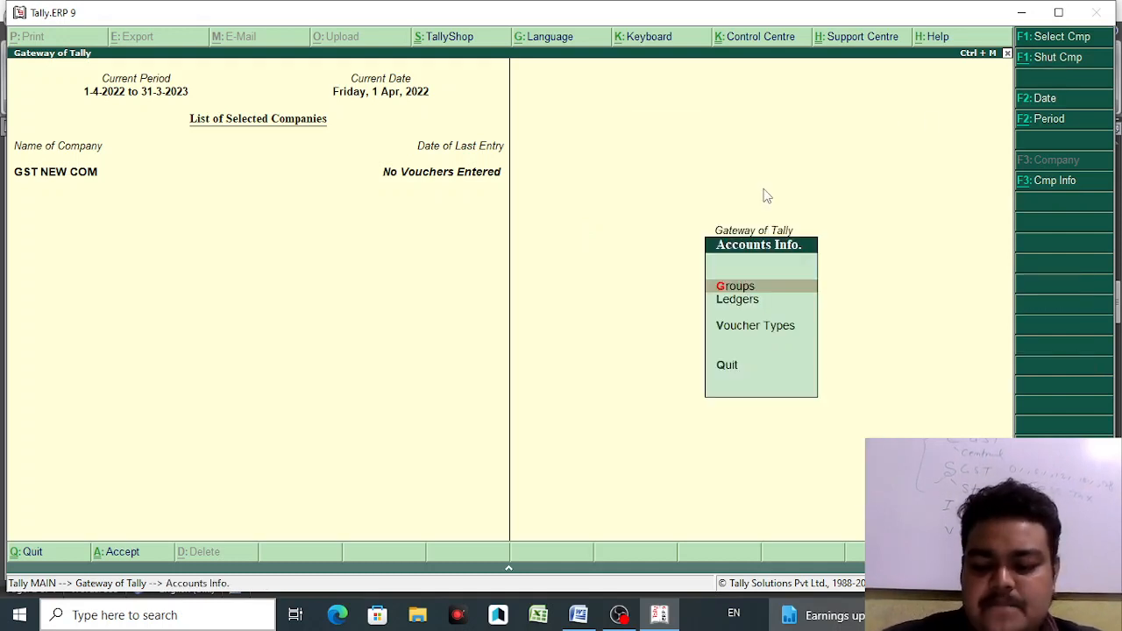
key("Down")
key("Return")
key("Return")
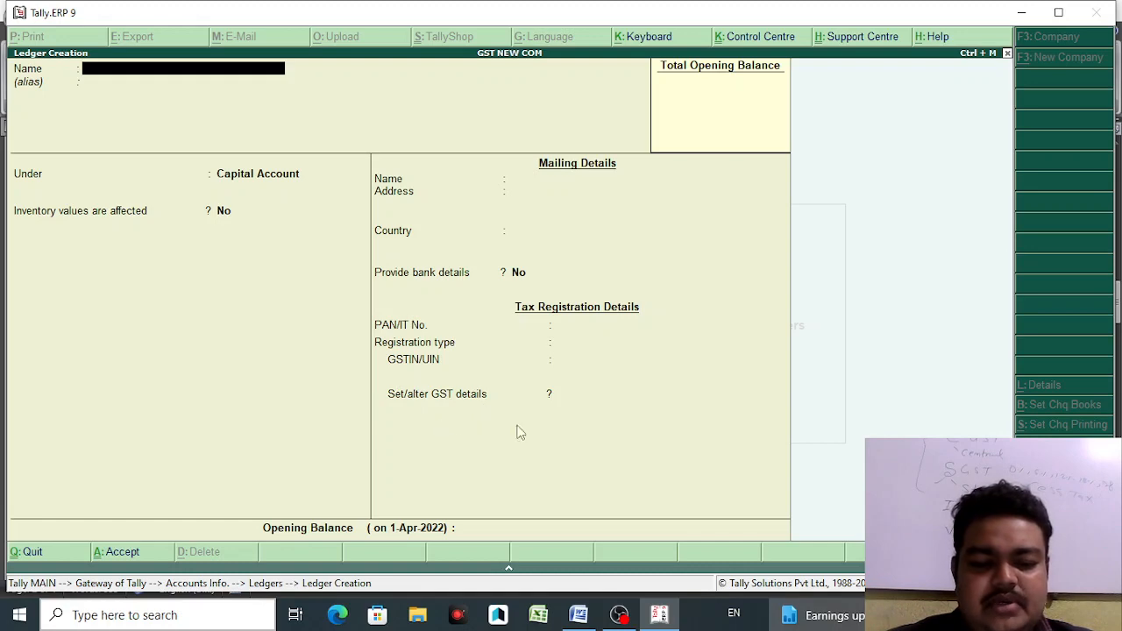
- Check the Word notes for the PARTY A/C NAME label and its group SUNDRY CREDITOR
left_click(577, 615)
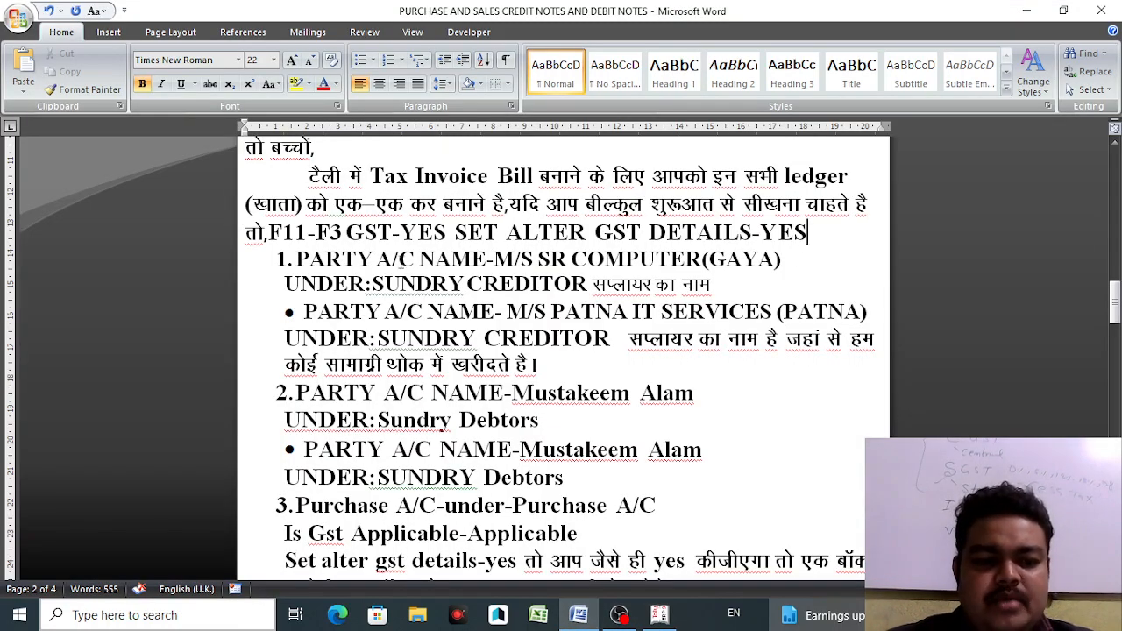
left_click_drag(299, 260, 464, 262)
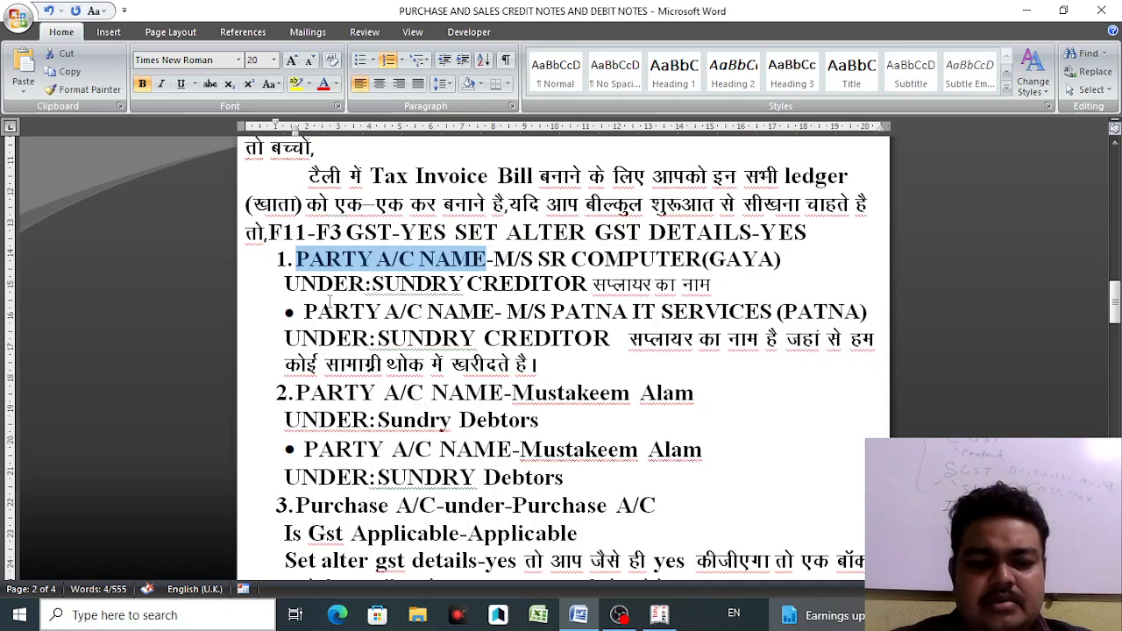
left_click_drag(372, 284, 560, 284)
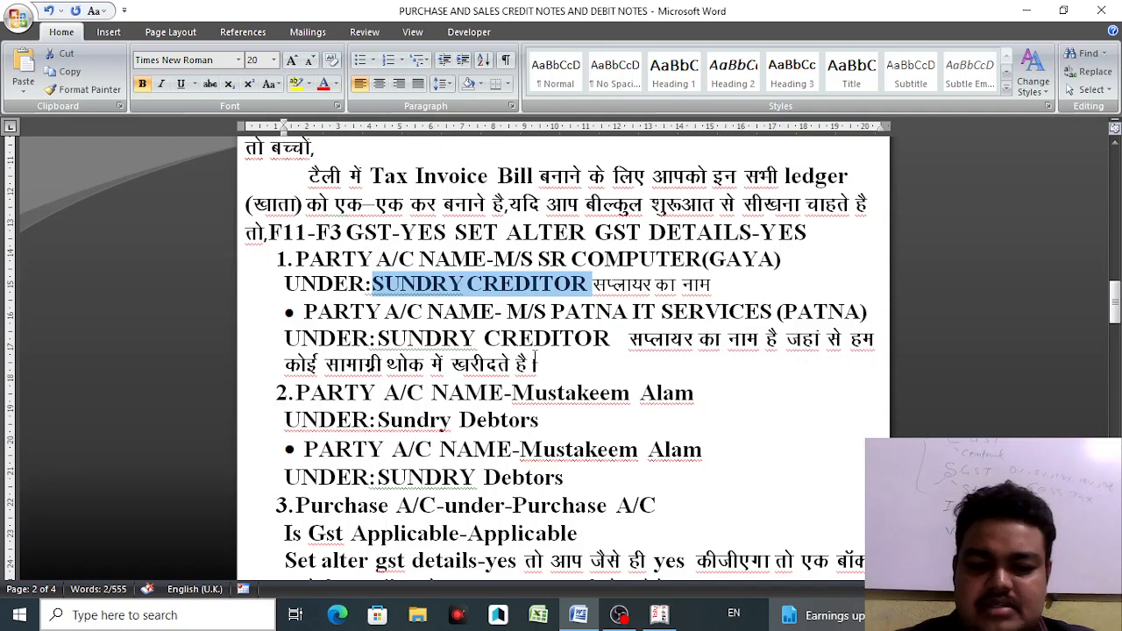
- Name the ledger M/S SR COMPUTER and place it under Sundry Creditors
left_click(659, 615)
type("M")
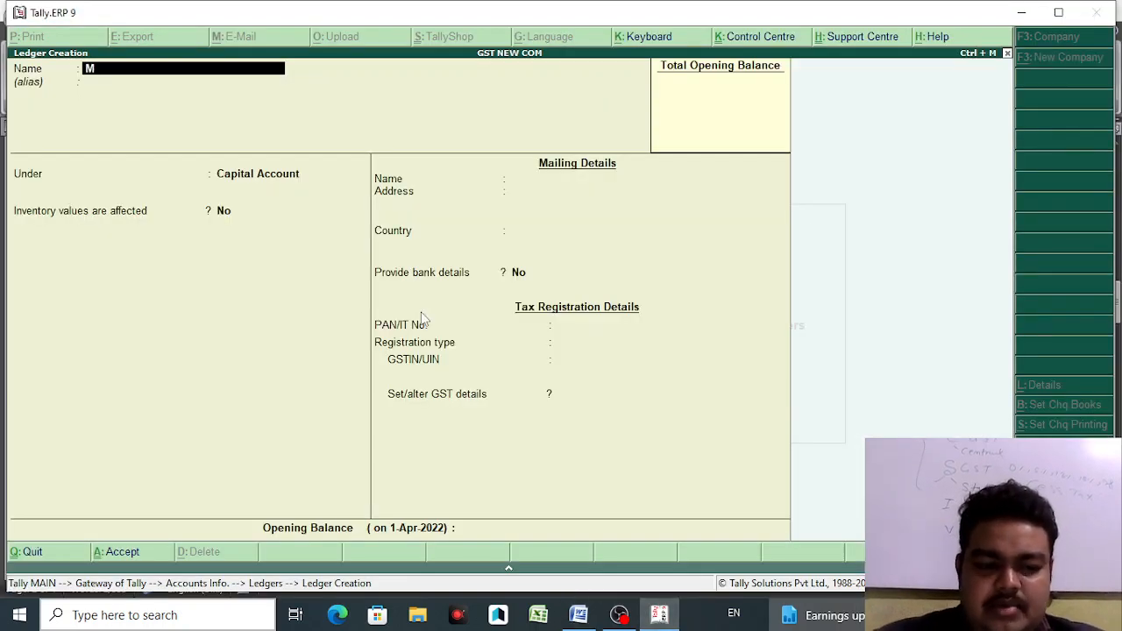
type("/S")
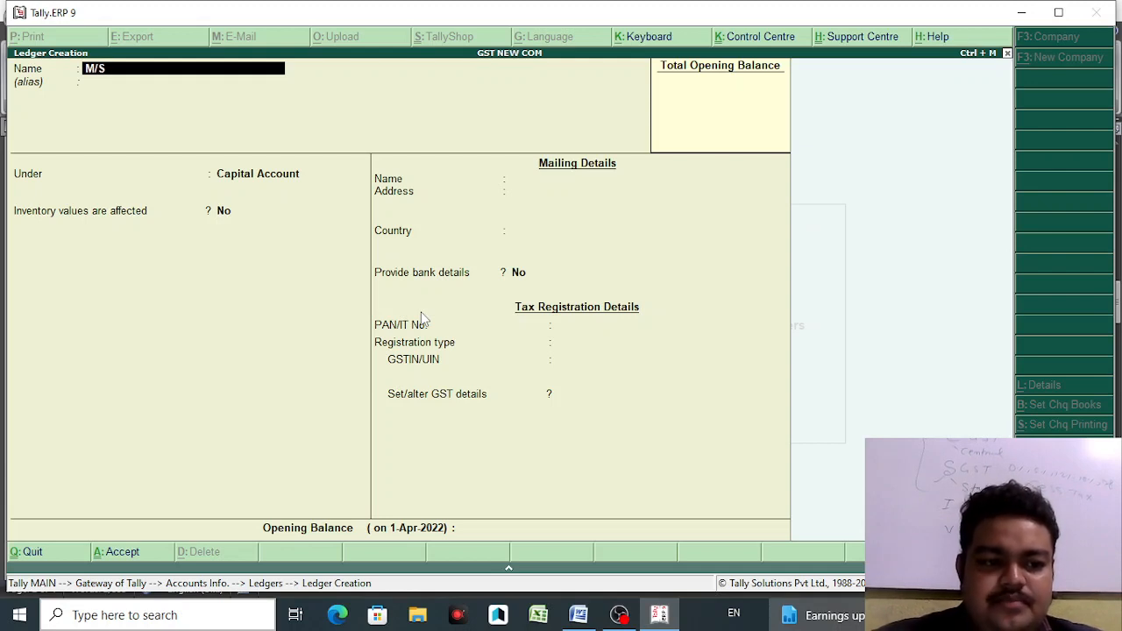
type(" SR C")
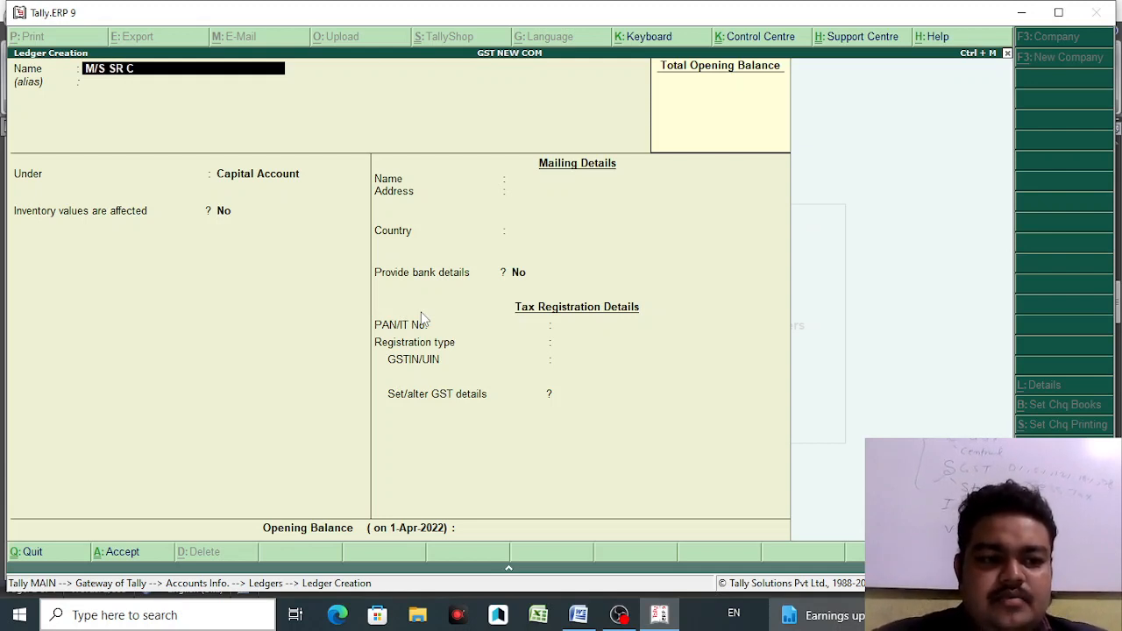
type("OMPUTER")
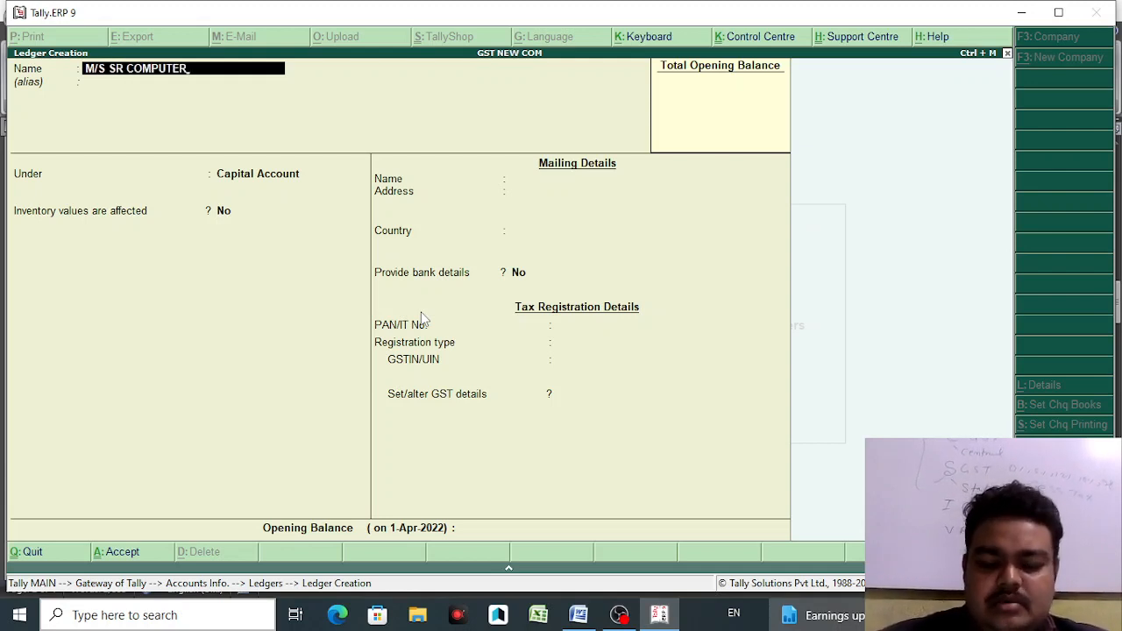
key("Return")
key("Return")
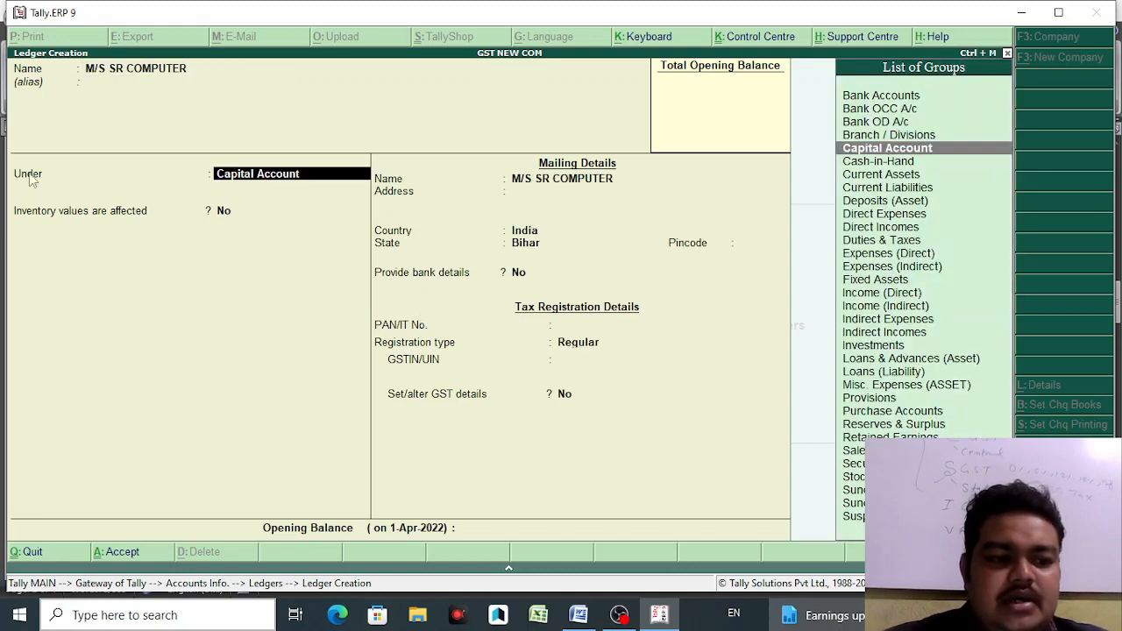
left_click(577, 615)
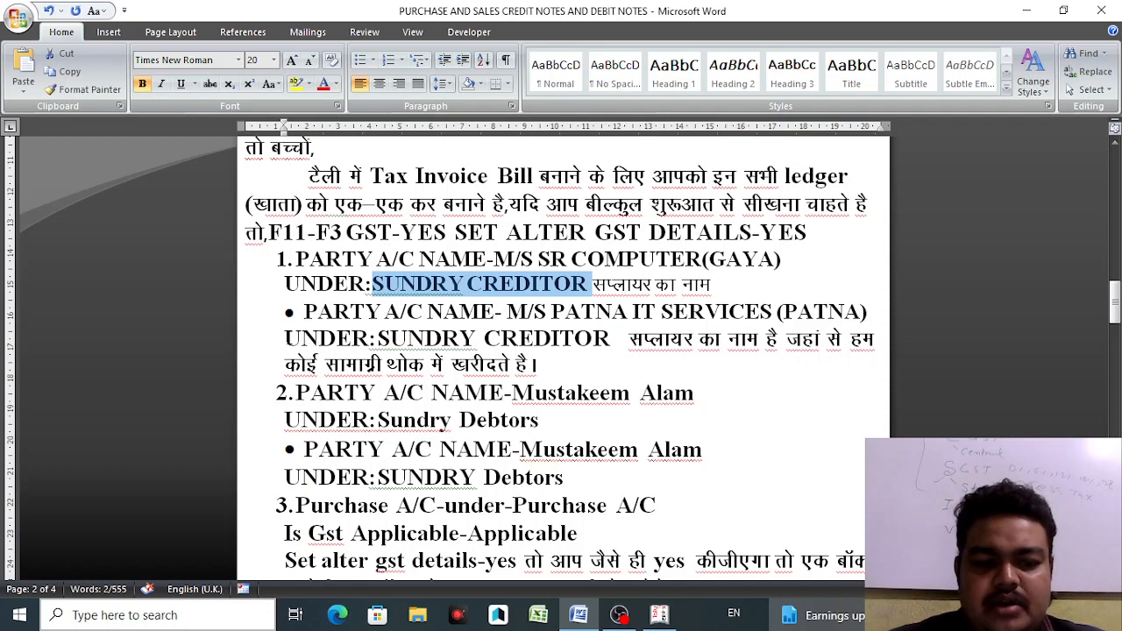
left_click_drag(286, 339, 596, 344)
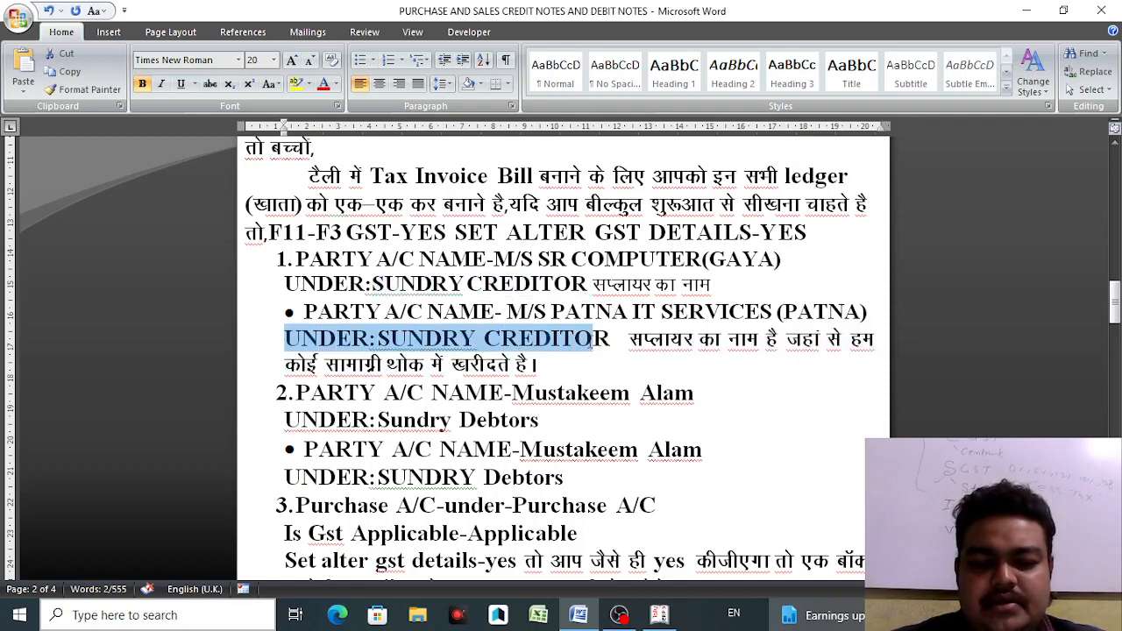
left_click(659, 615)
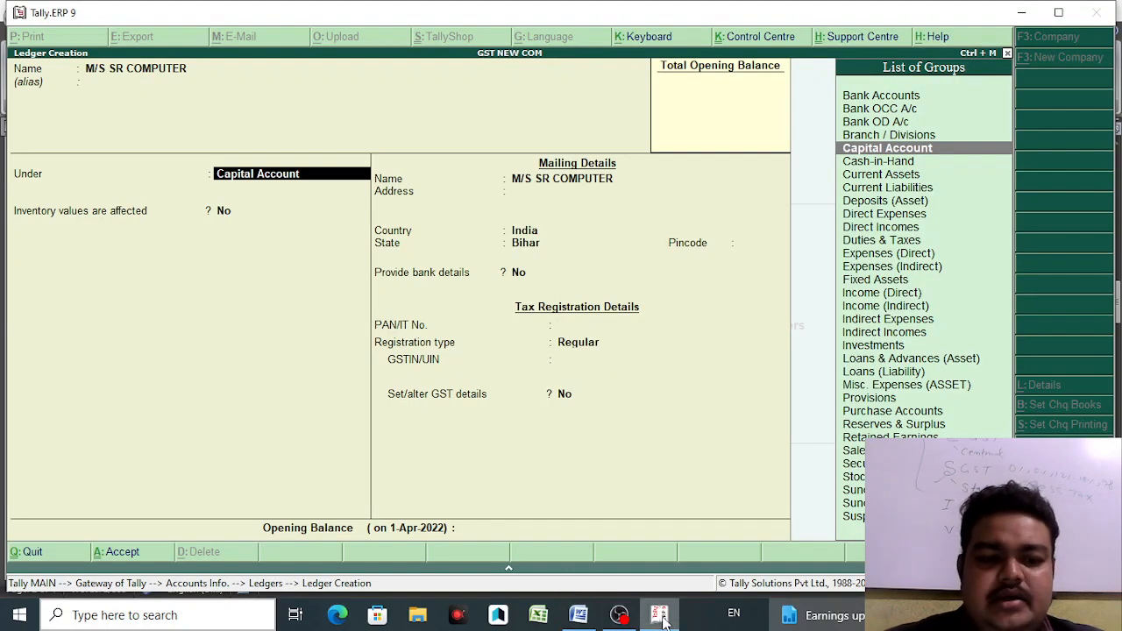
type("SUN")
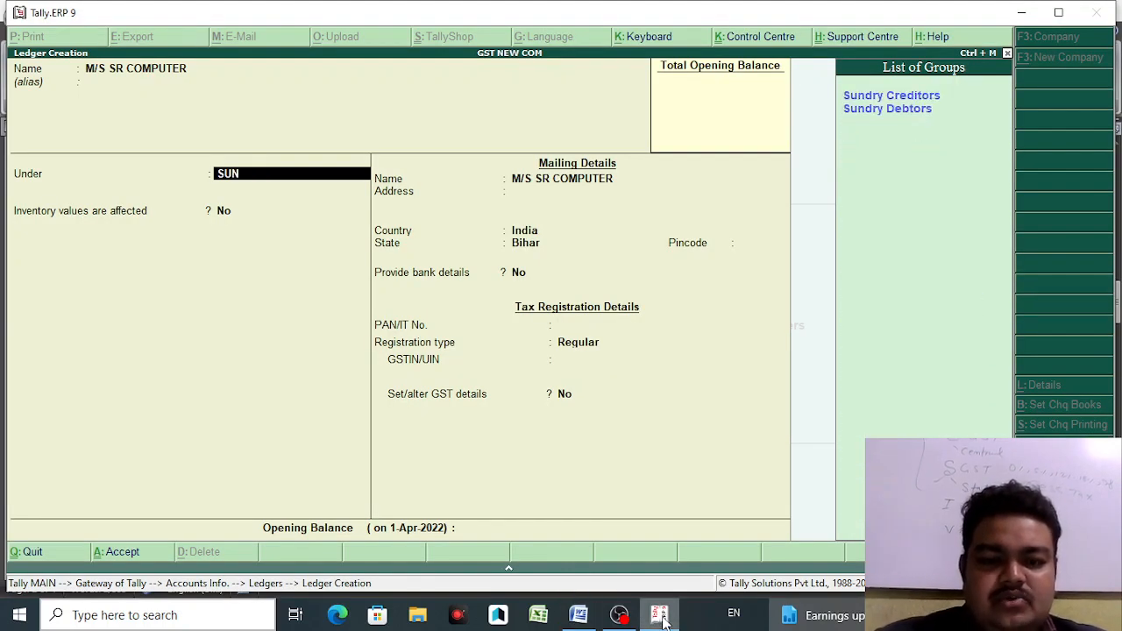
left_click(918, 97)
key("Return")
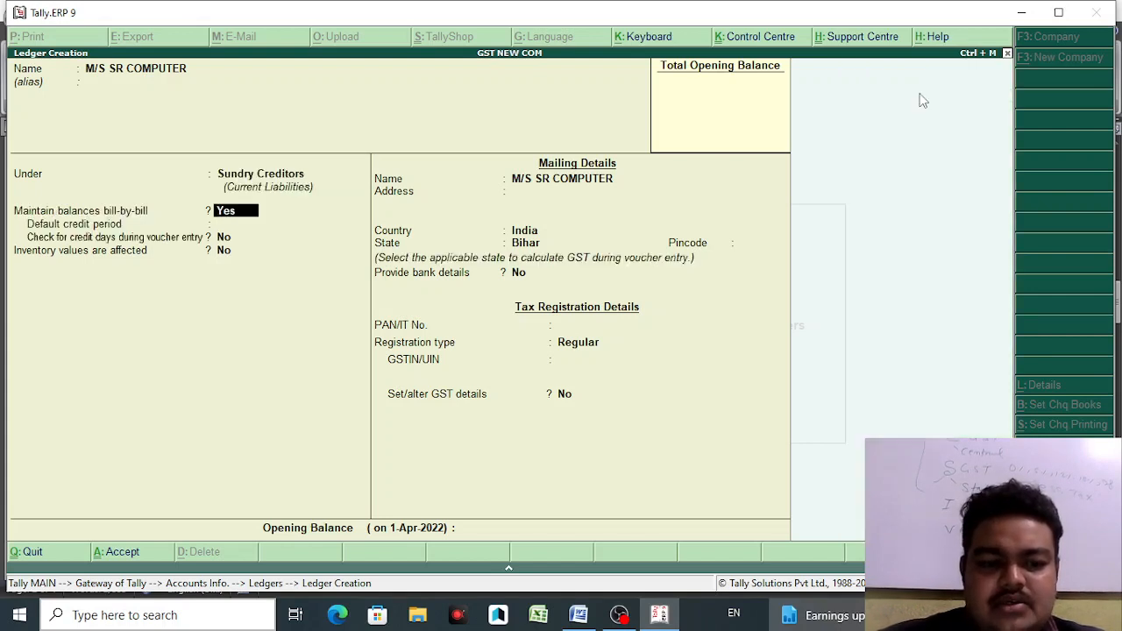
- Enter address GAYA, keep India and Bihar, and set pincode 804424
key("Return")
key("Return")
key("Return")
key("Return")
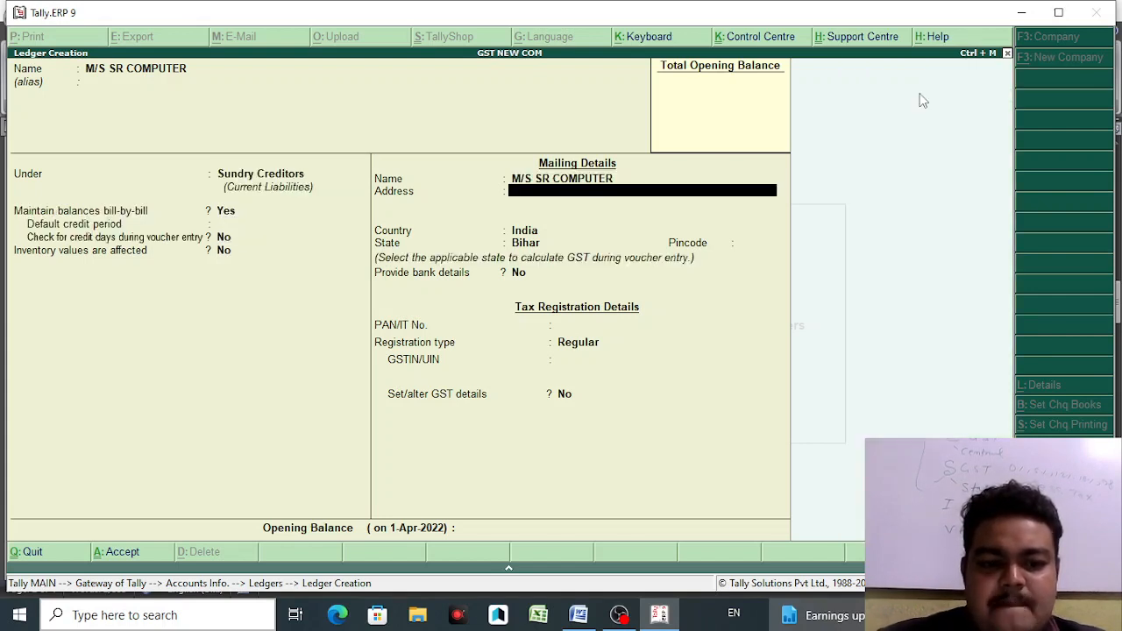
type("GAYA")
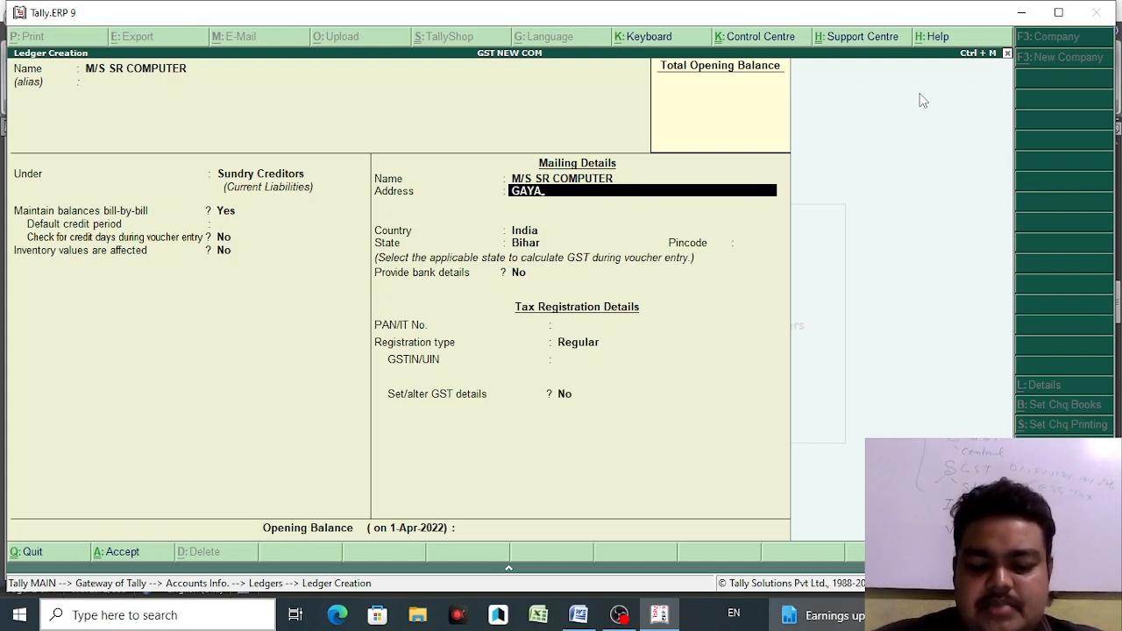
key("Return")
key("Return")
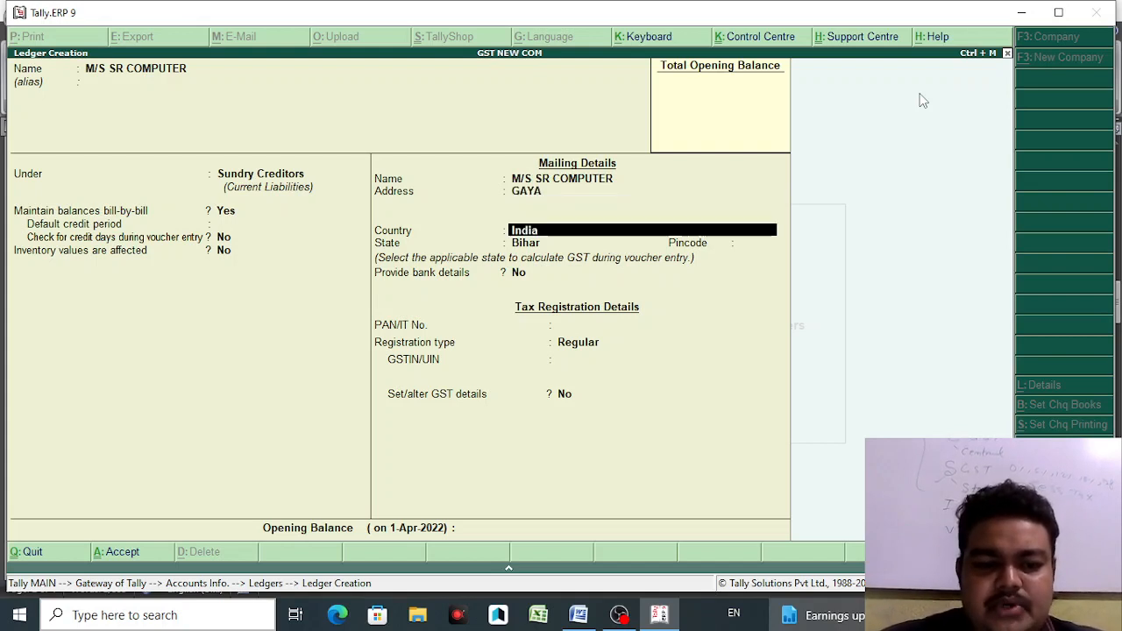
key("Return")
key("Return")
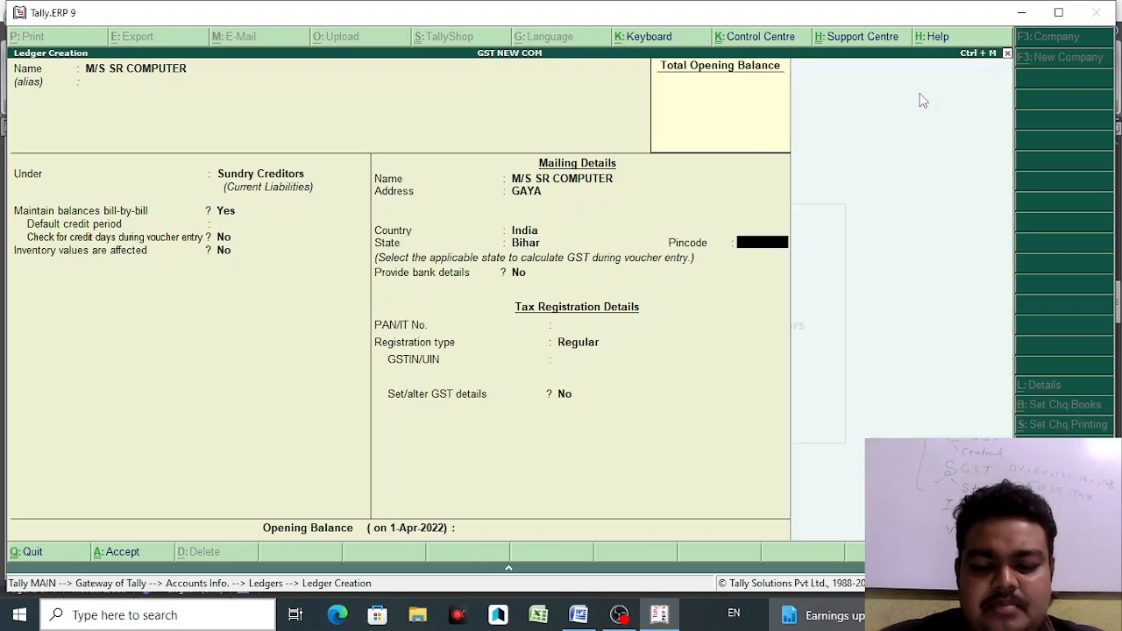
type("40606")
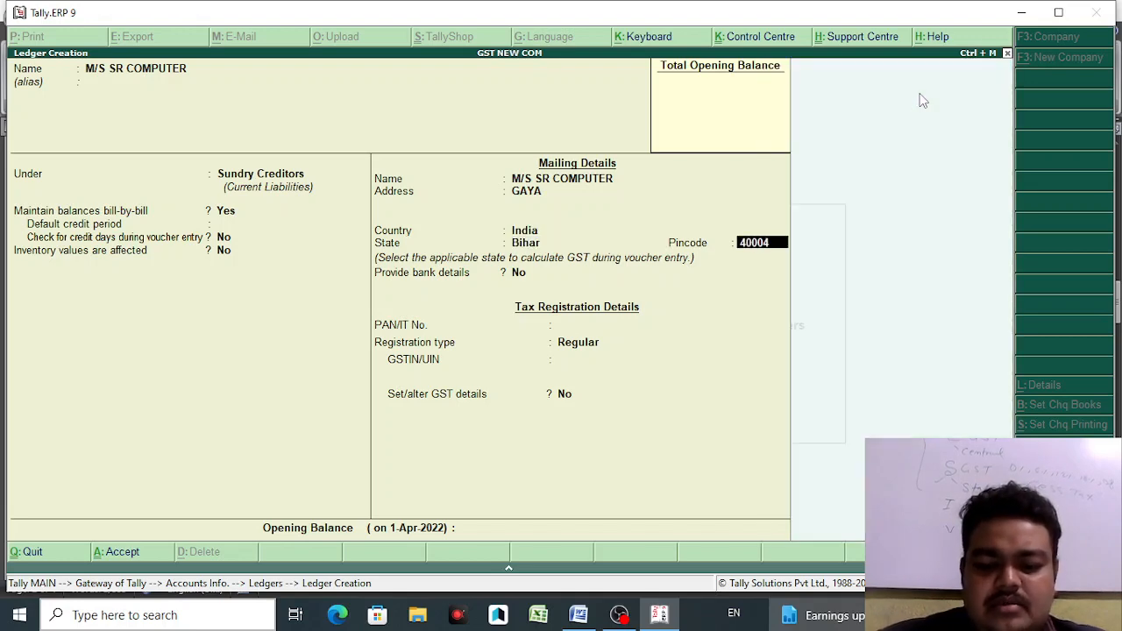
key("BackSpace")
key("BackSpace")
key("BackSpace")
key("BackSpace")
key("BackSpace")
type("8")
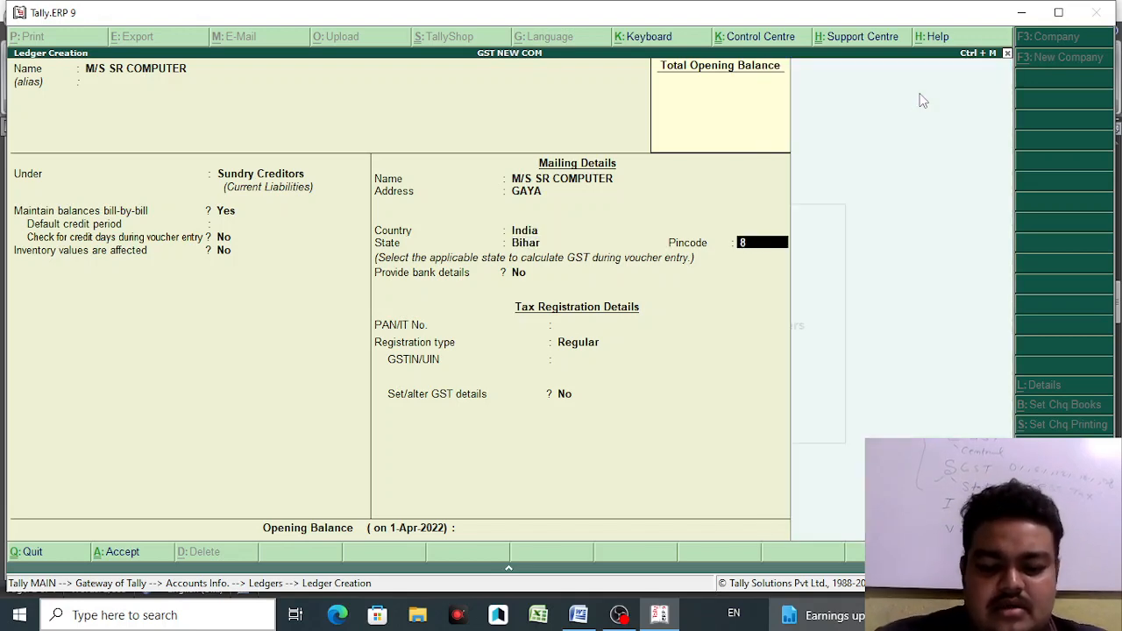
type("04424")
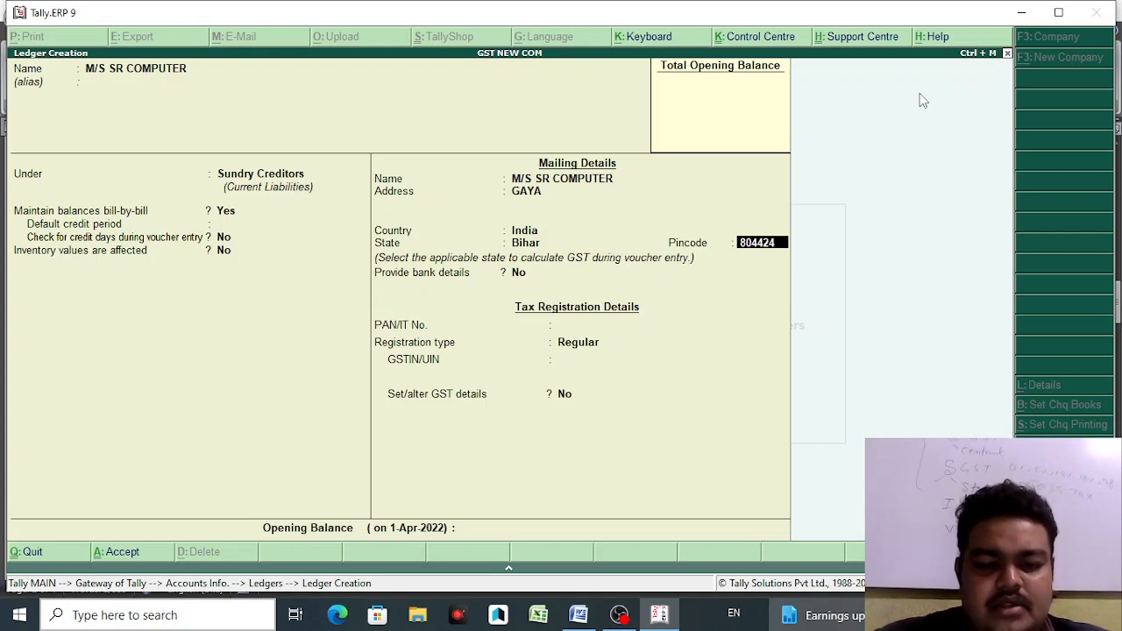
key("Return")
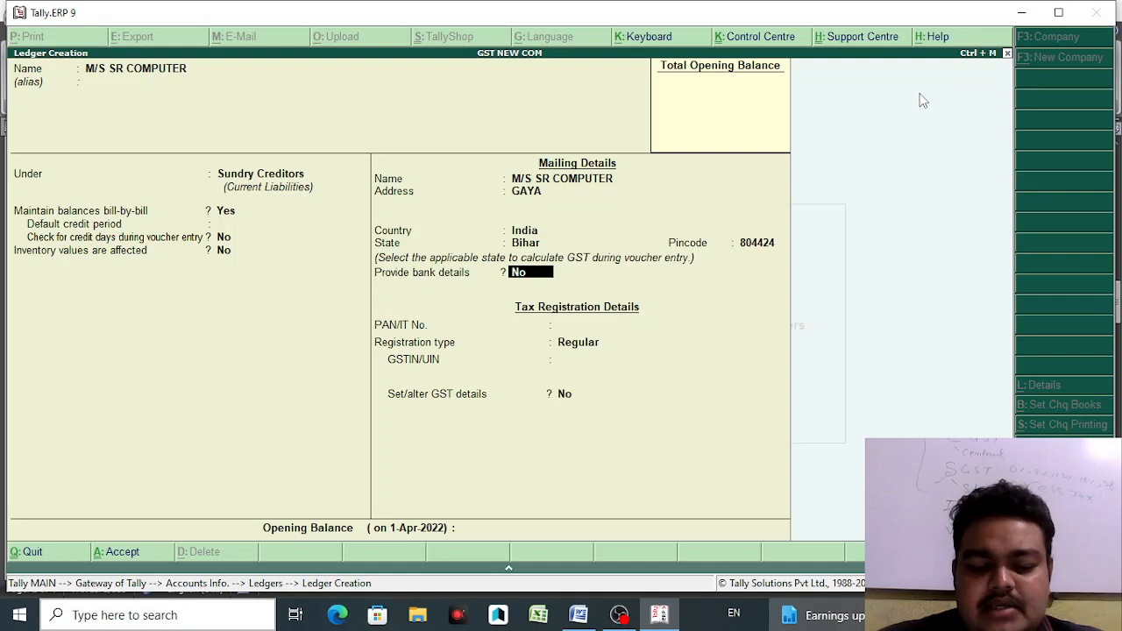
- Turn on bank details with e-Fund Transfer and enter the party's bank account number
type("Y")
key("Return")
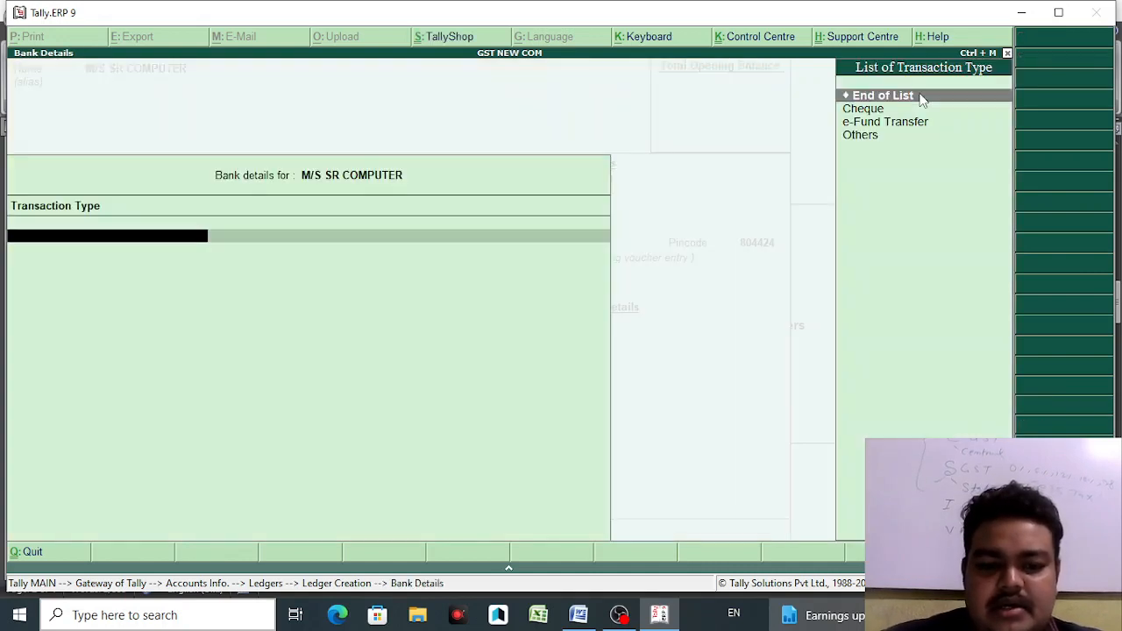
key("Down")
key("Down")
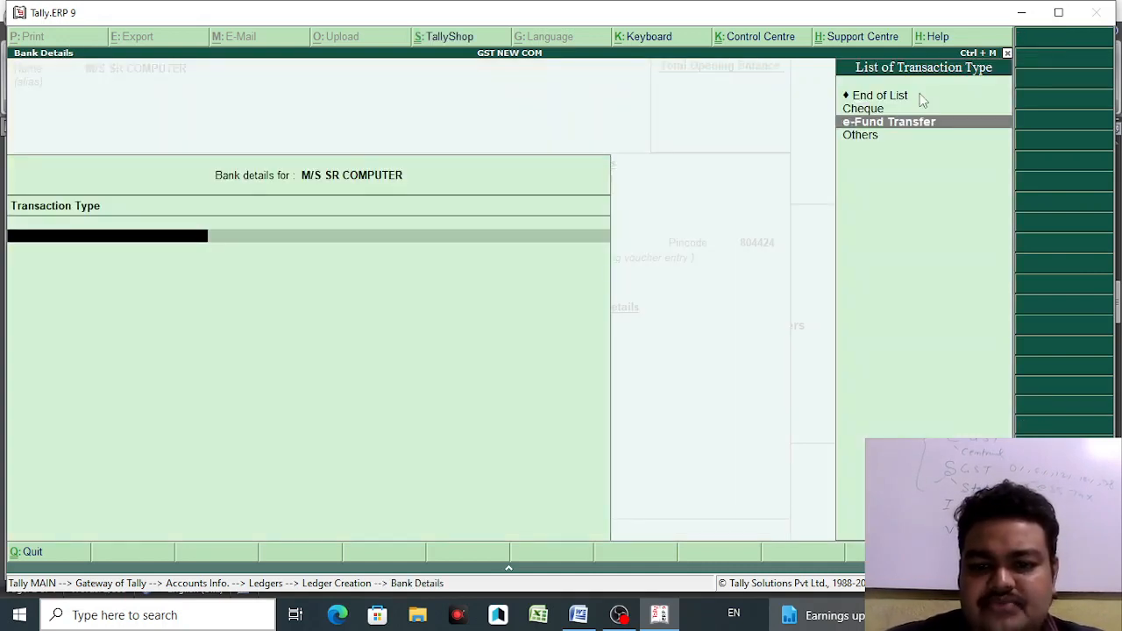
key("Return")
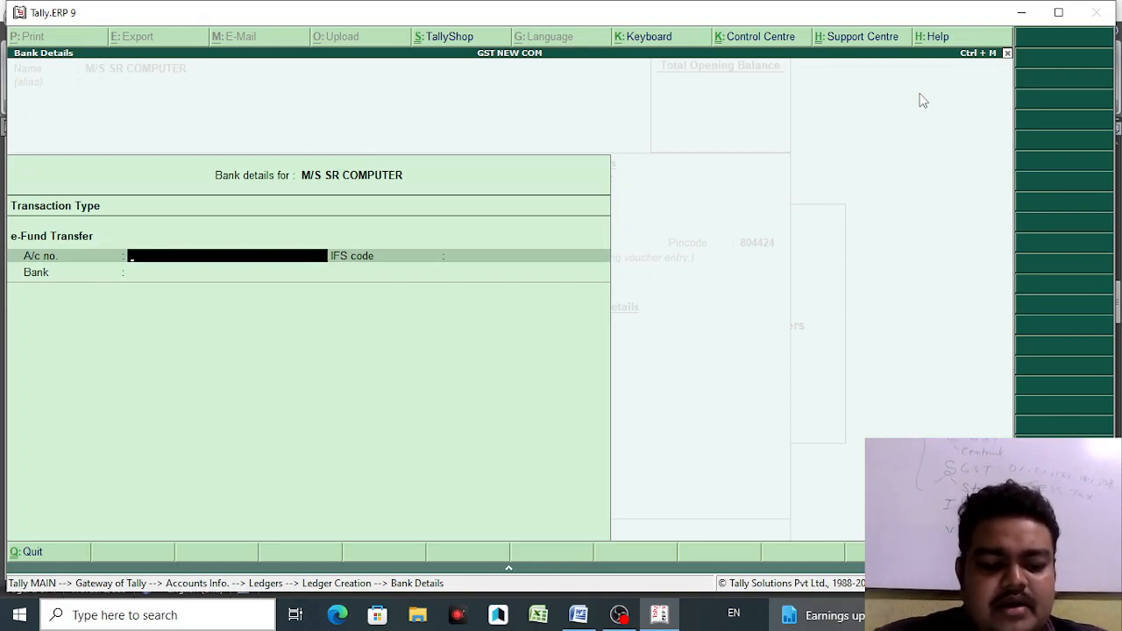
key("Return")
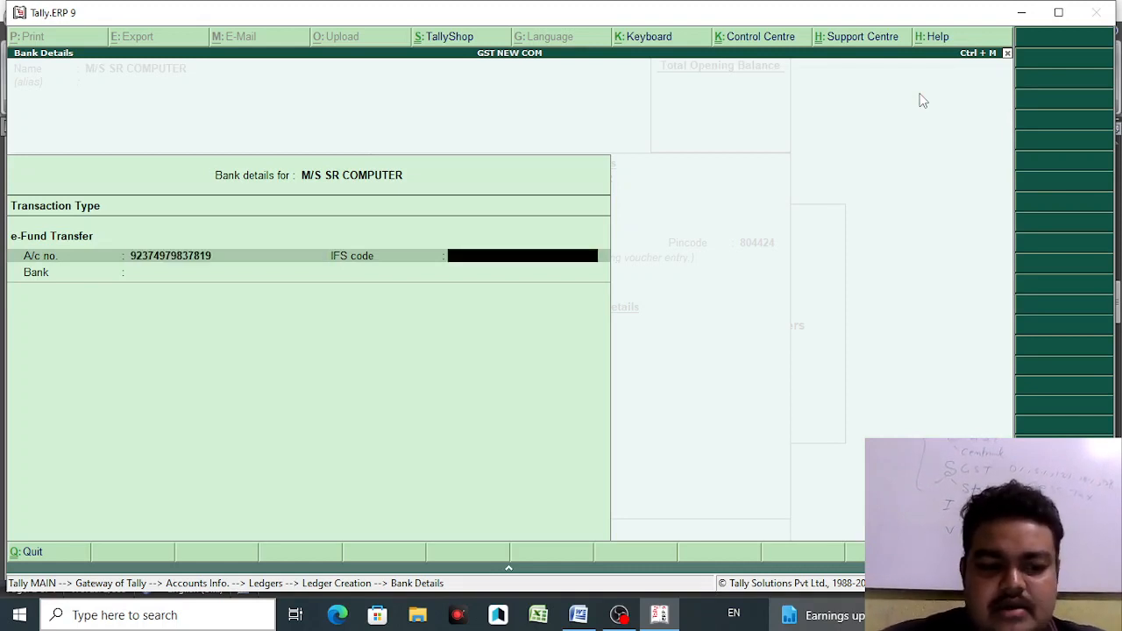
- Set IFS code SBIN10771 and specify bank name PUNJAB NATIONAL BANK
type("SIBI")
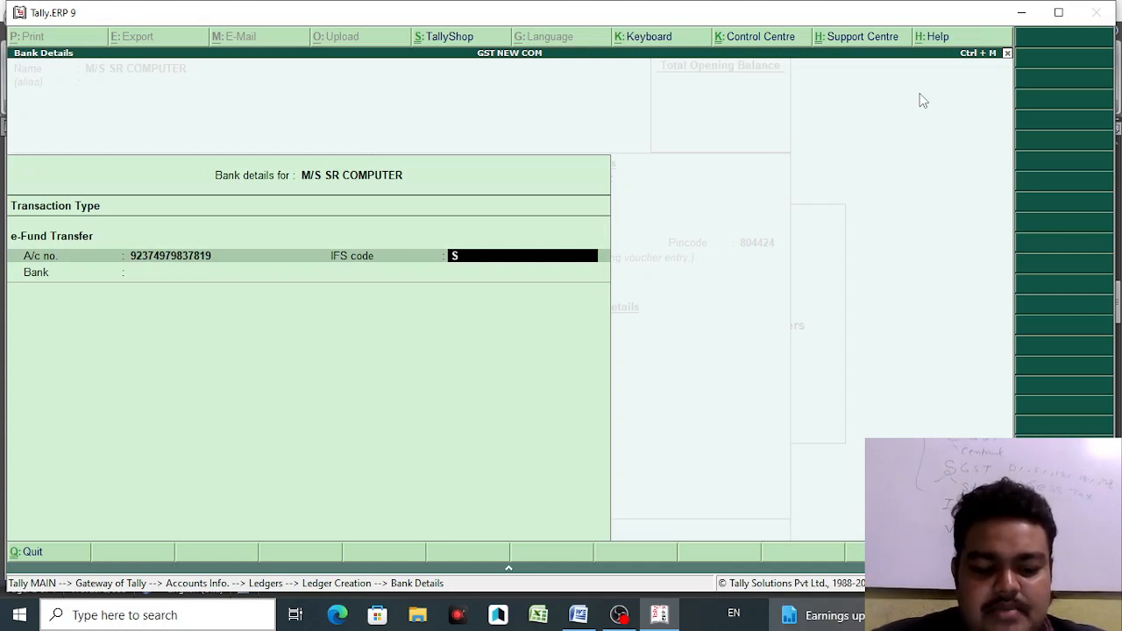
key("BackSpace")
key("BackSpace")
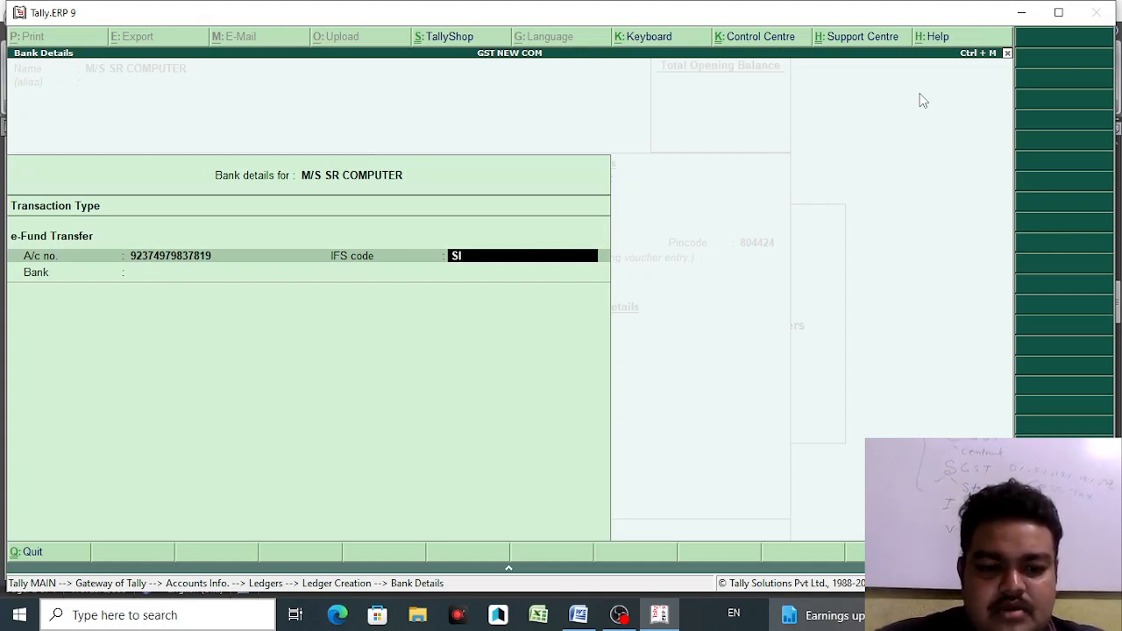
key("BackSpace")
type("BIN")
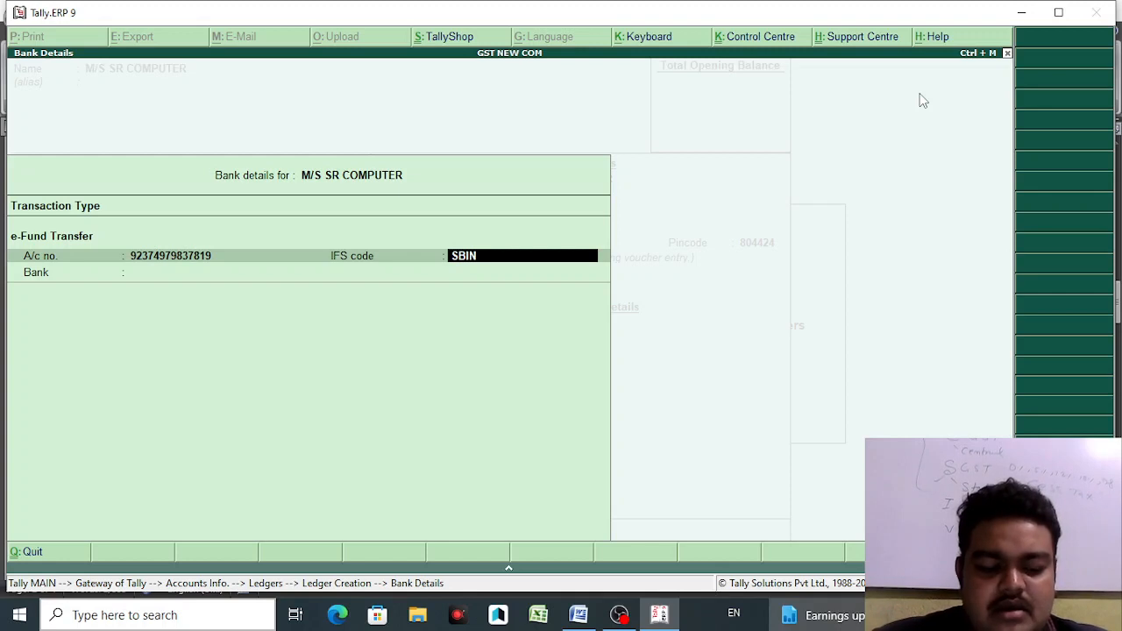
type("10")
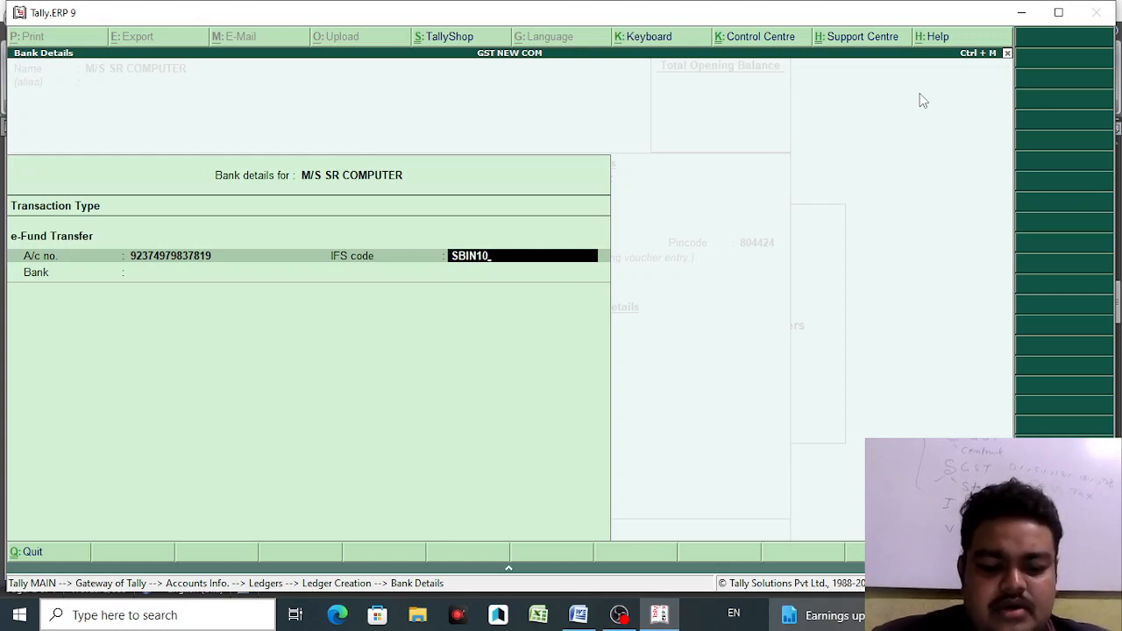
type("77")
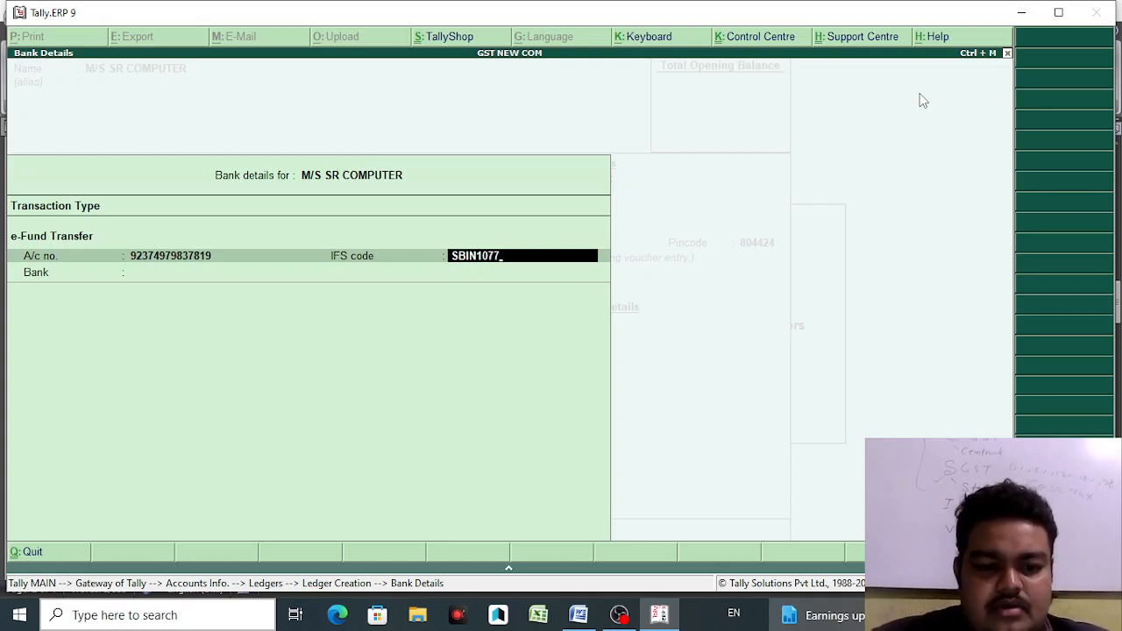
type("1")
key("Return")
key("Return")
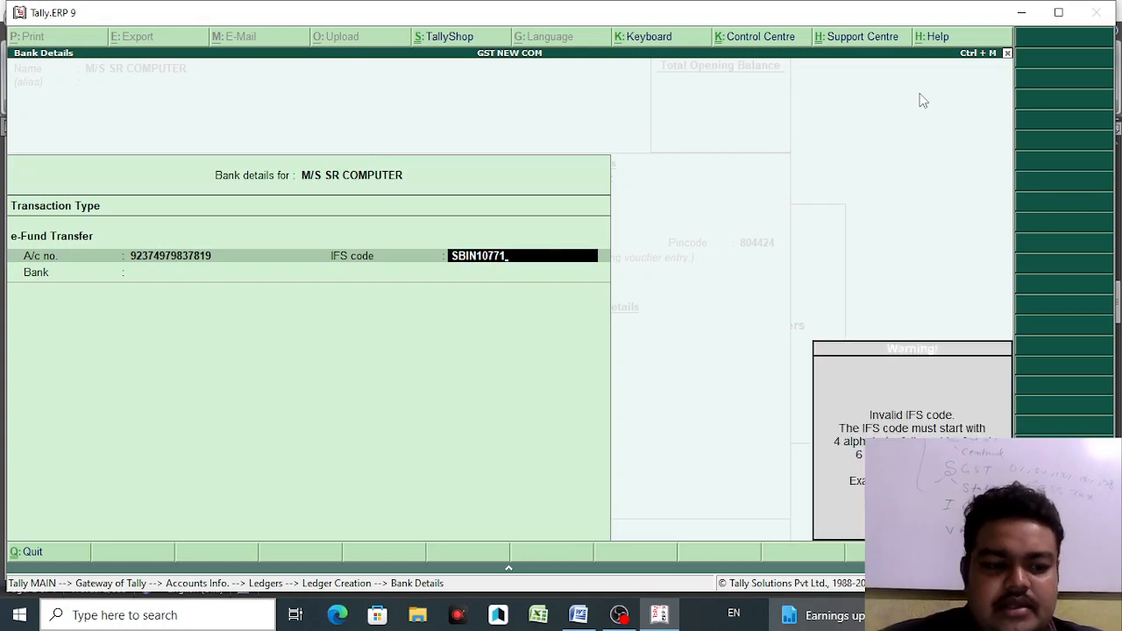
key("Down")
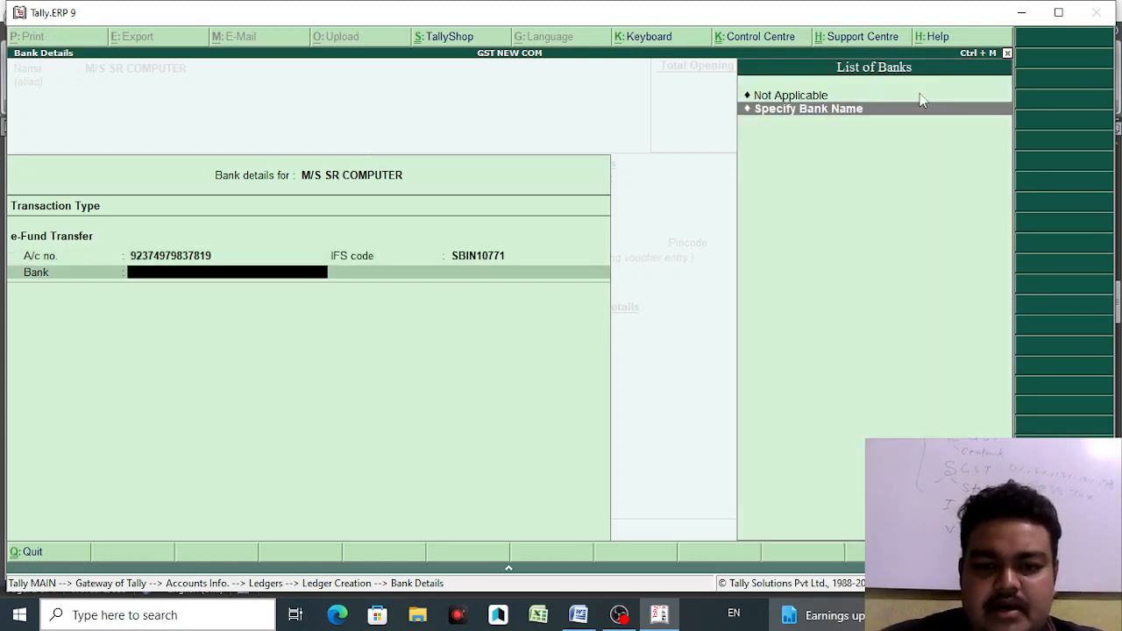
key("Return")
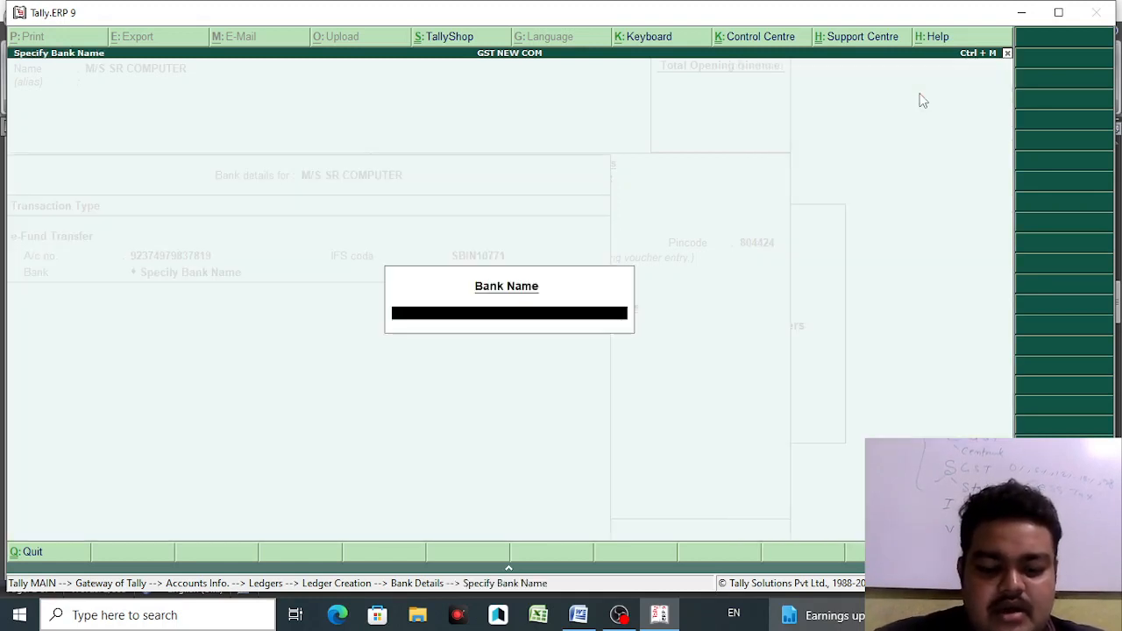
type("PUN")
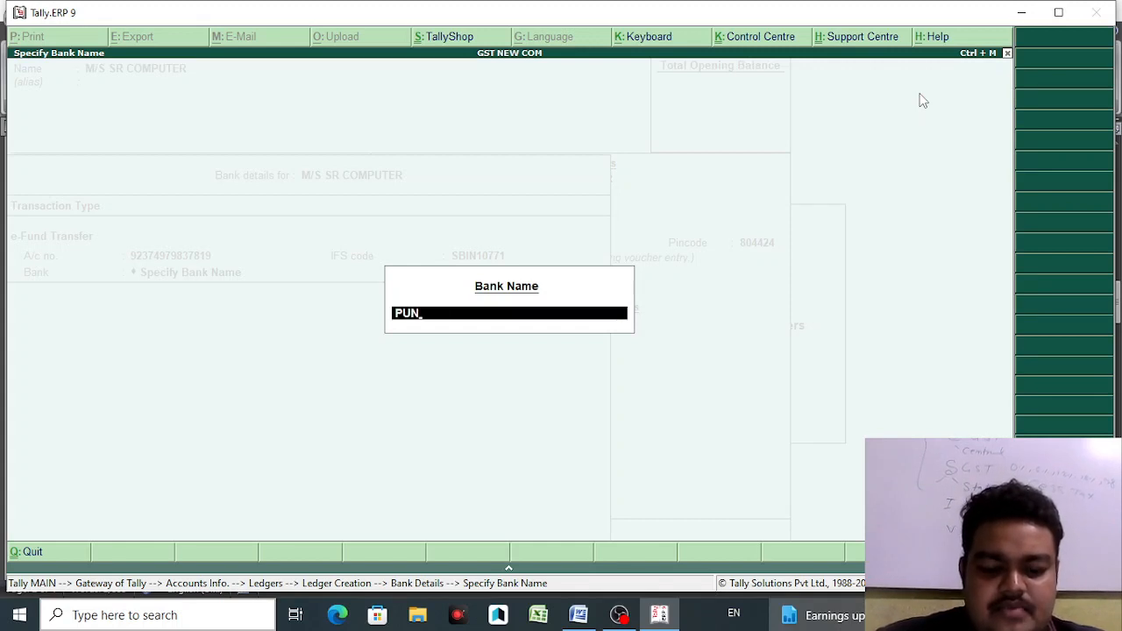
type("JAB")
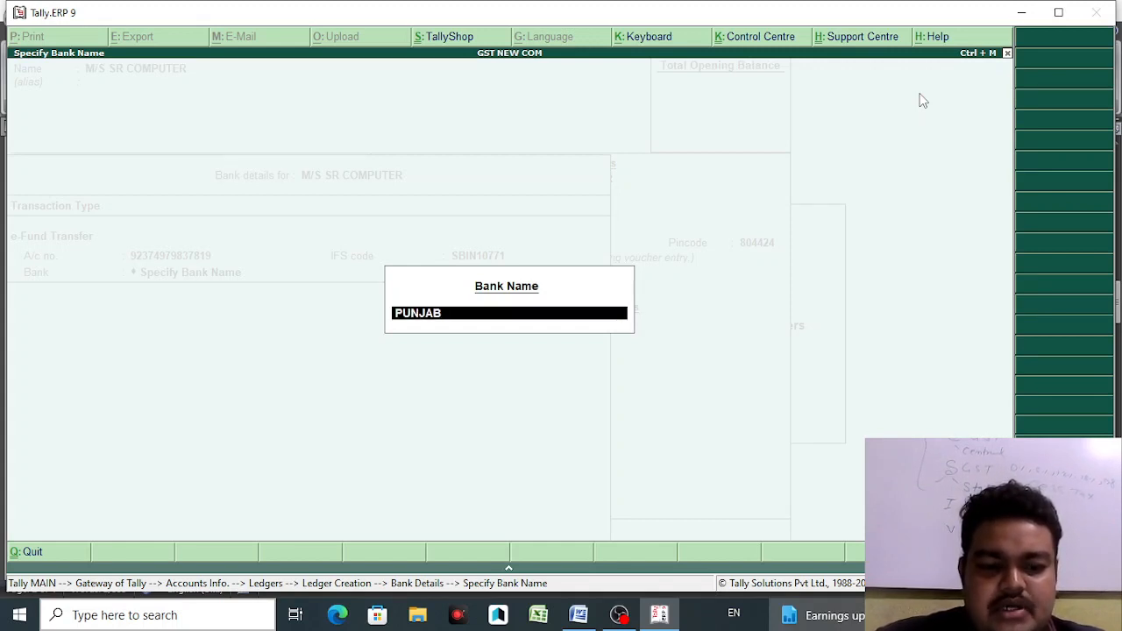
type(" NATIONAL")
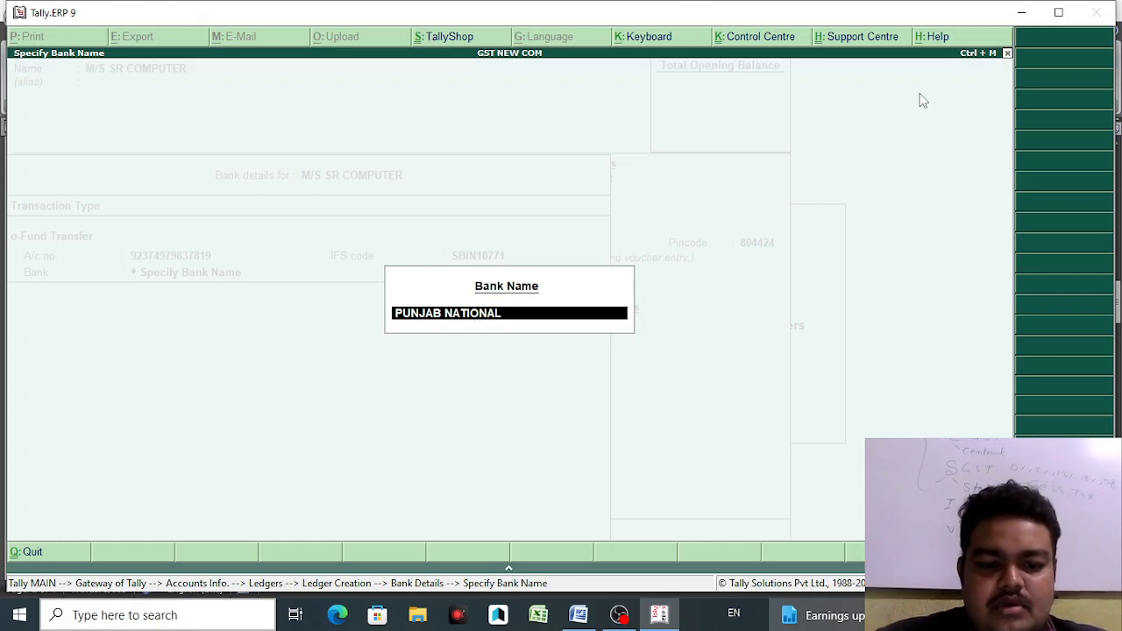
type(" BANK")
key("Return")
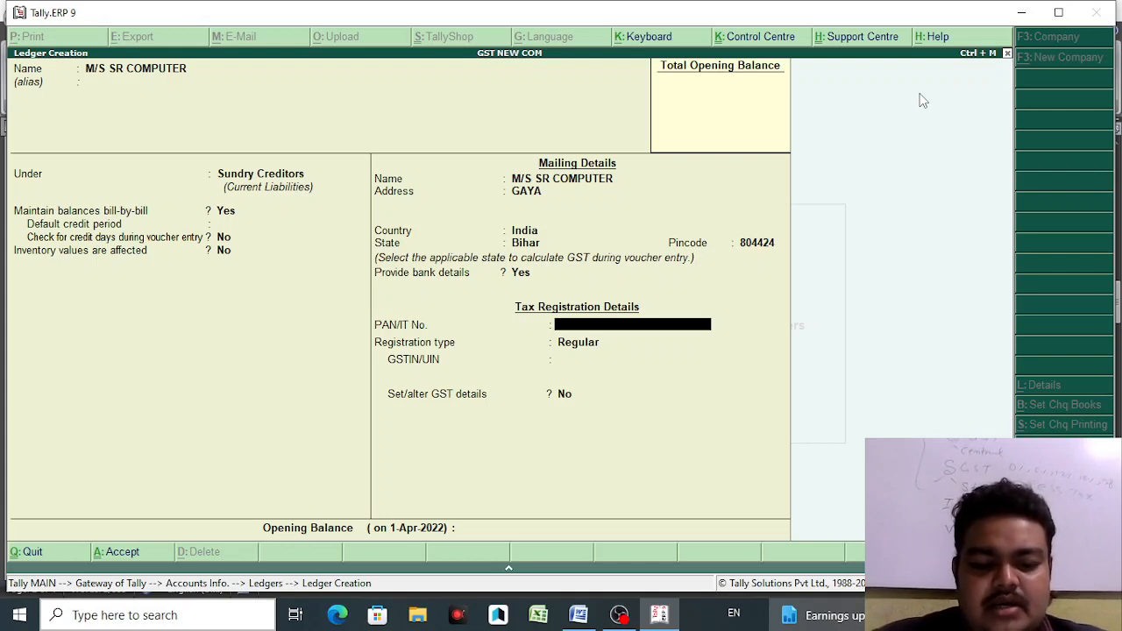
- Enter the supplier's PAN in the ledger's tax details
type("AAADJLSSF")
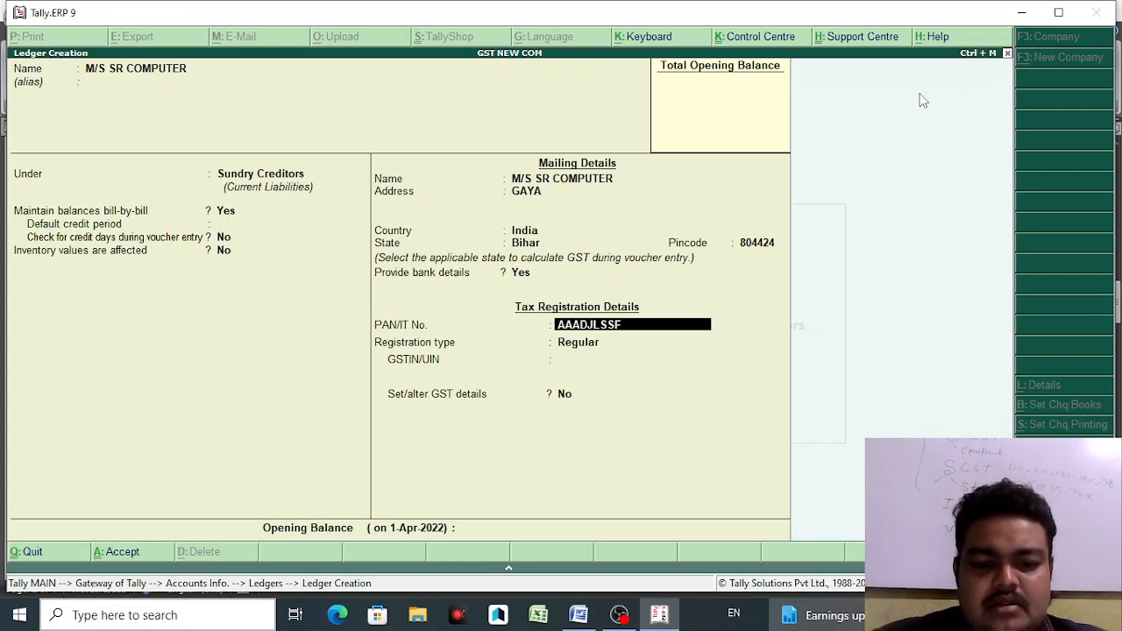
key("BackSpace")
key("BackSpace")
key("BackSpace")
key("BackSpace")
key("BackSpace")
key("BackSpace")
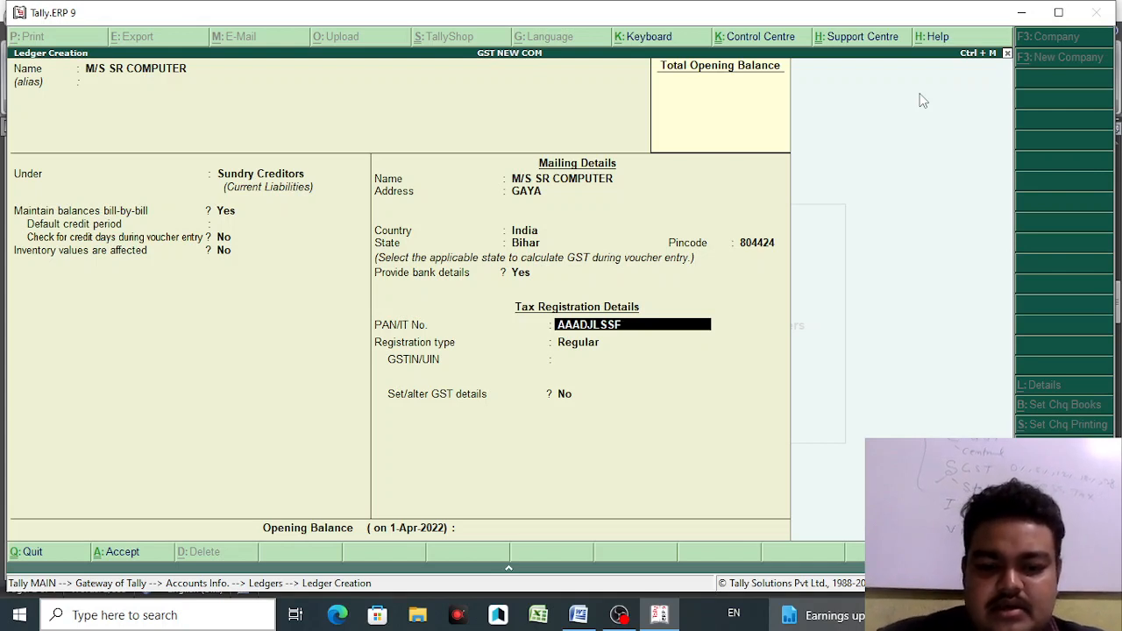
key("BackSpace")
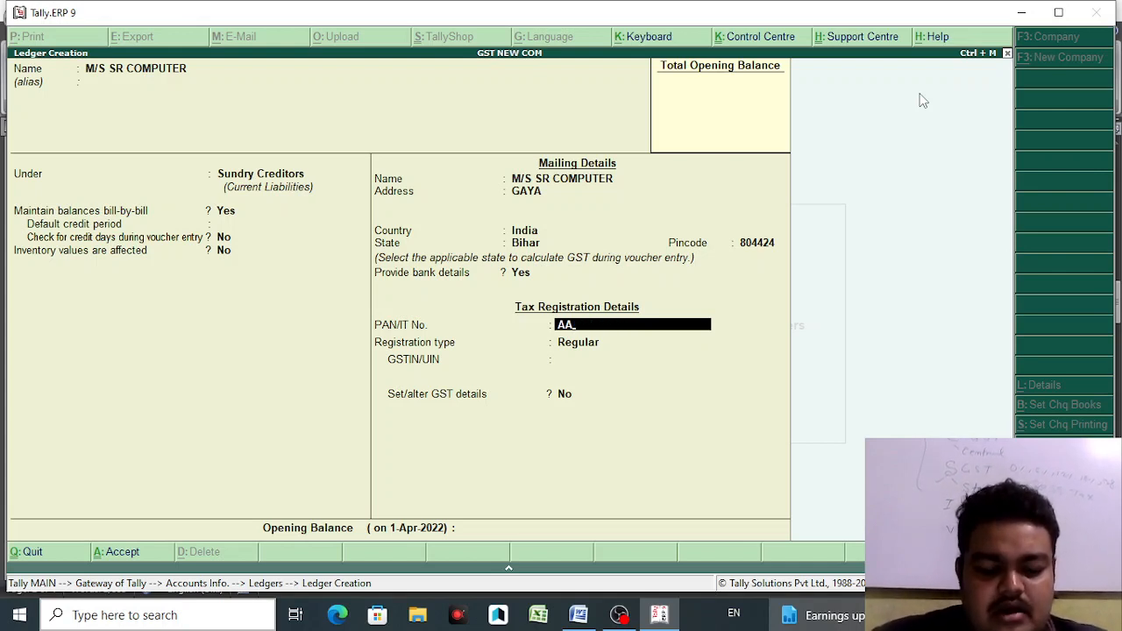
type("AAA")
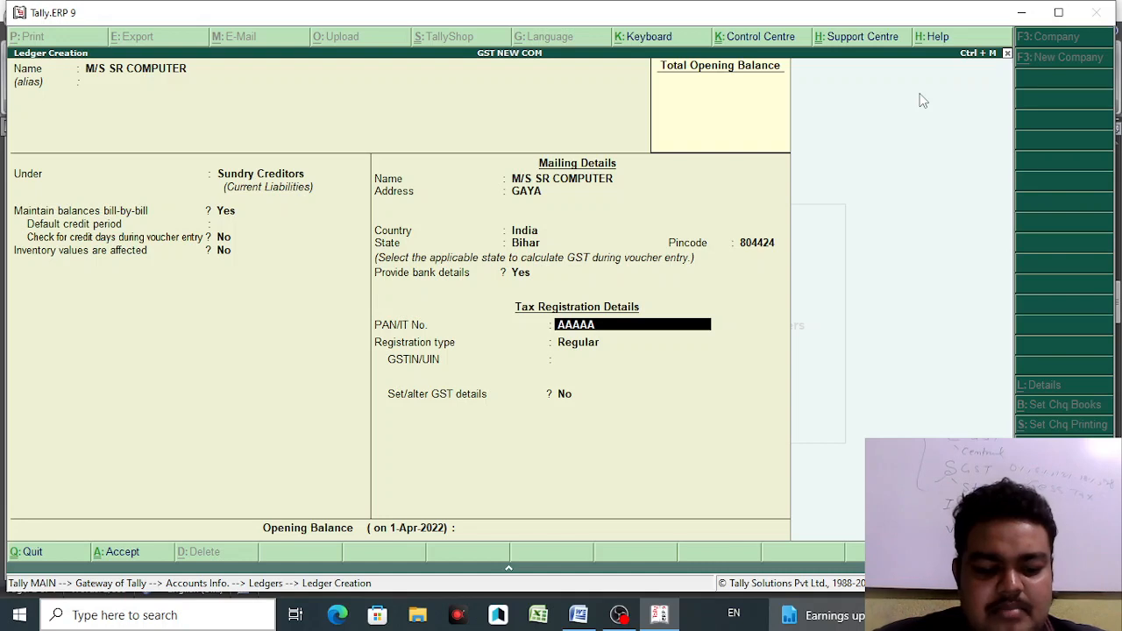
type("1123A")
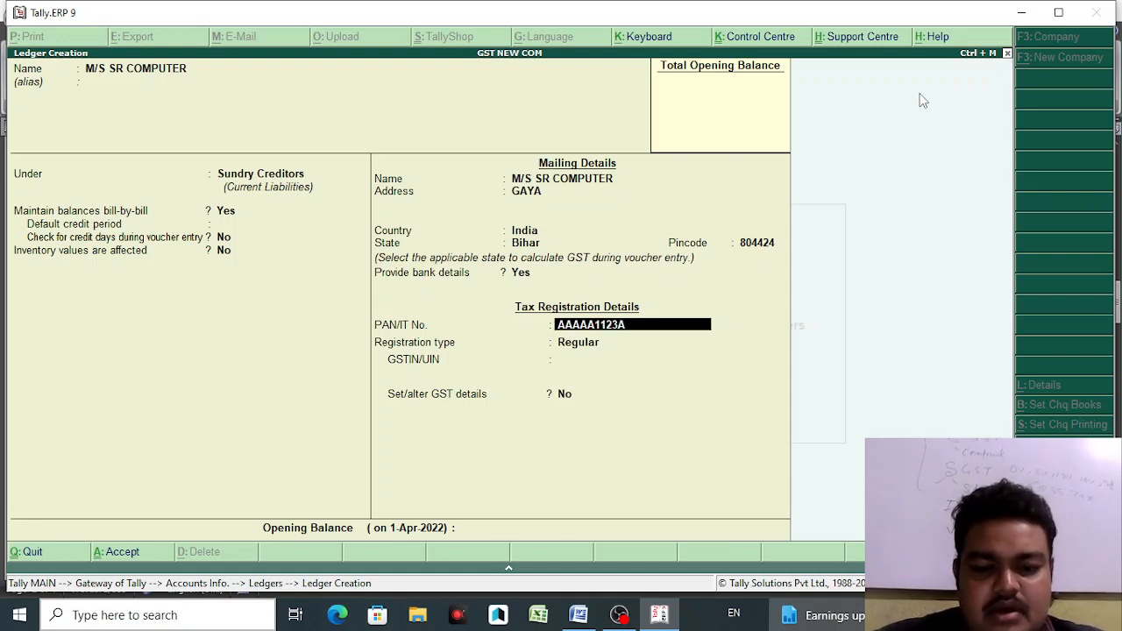
key("Return")
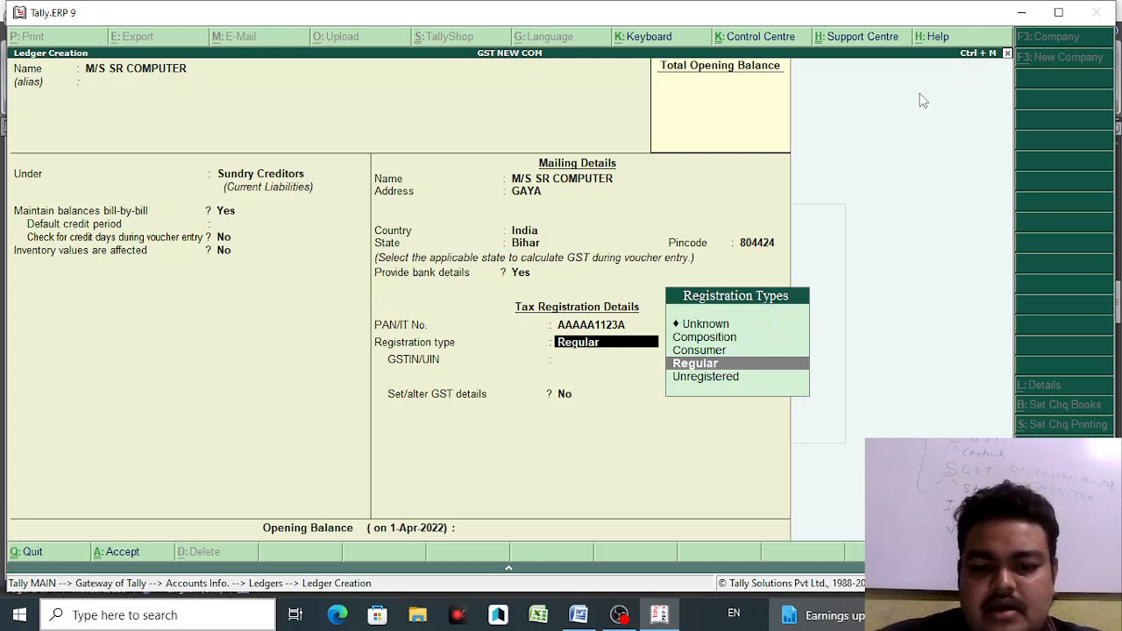
- Keep Regular registration, begin the GSTIN, and bring up Ledger Configuration (F12)
key("Return")
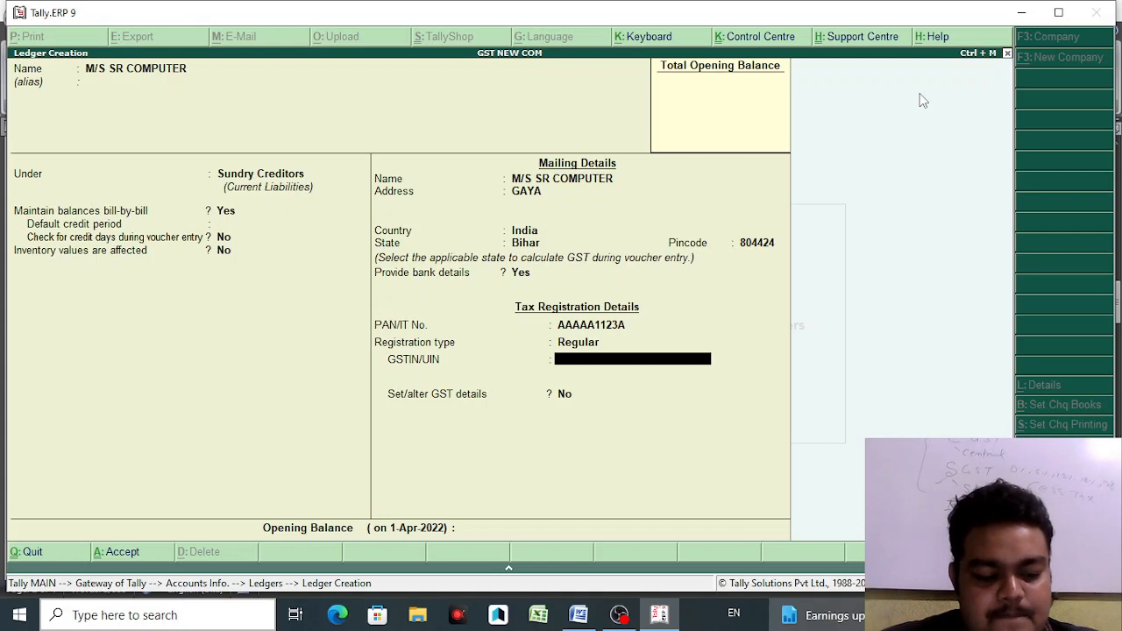
type("A")
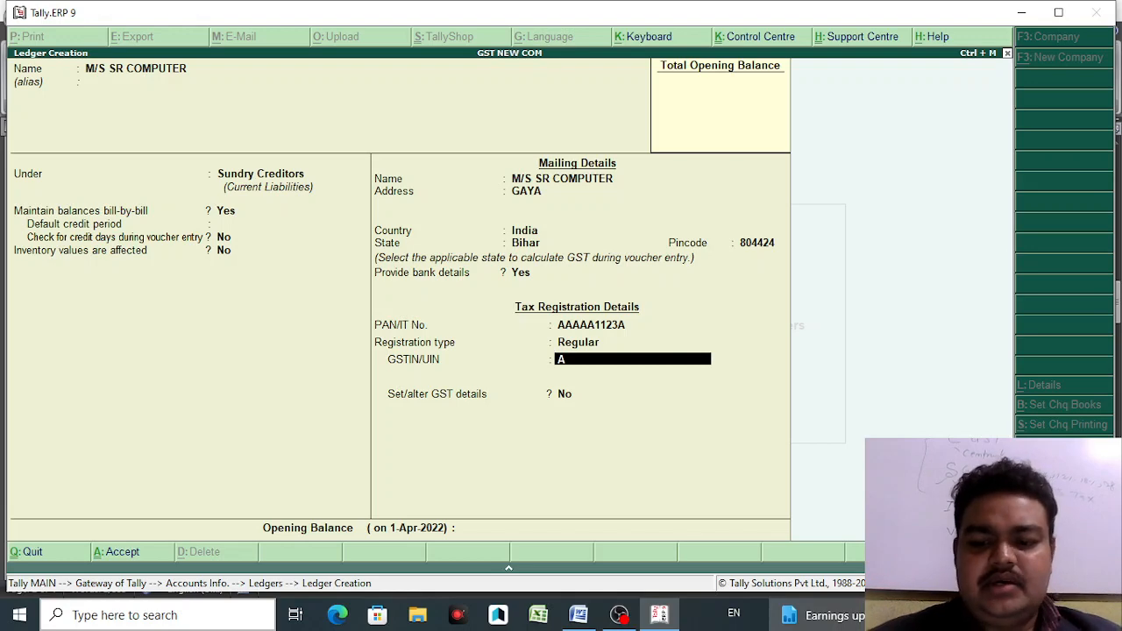
key("F12")
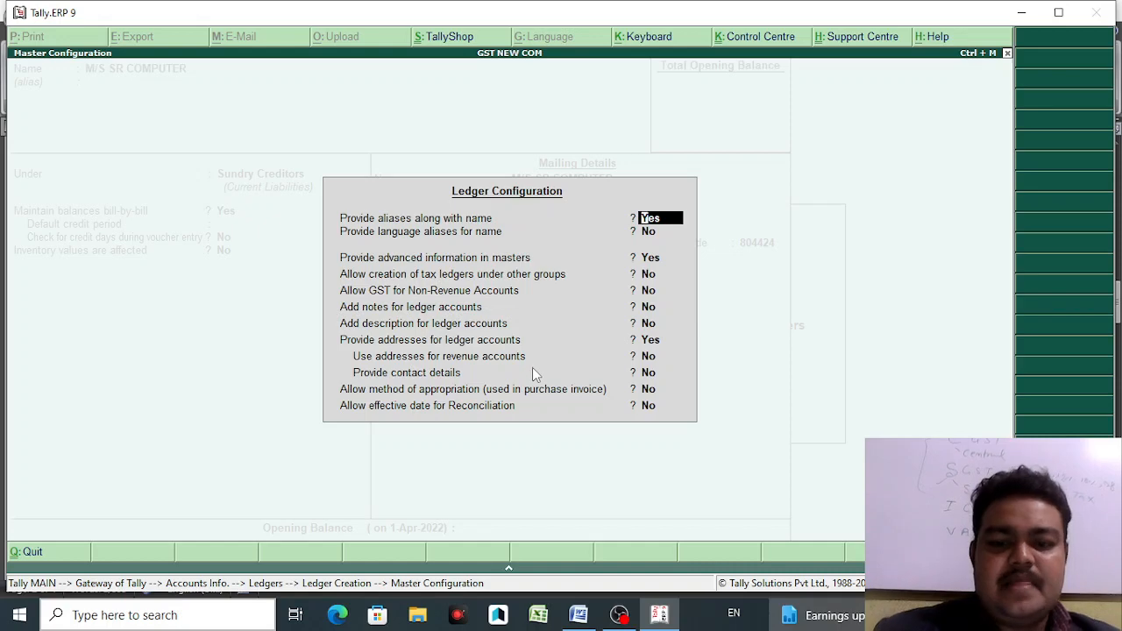
- Close Ledger Configuration and save the M/S SR COMPUTER supplier ledger without GST details
key("BackSpace")
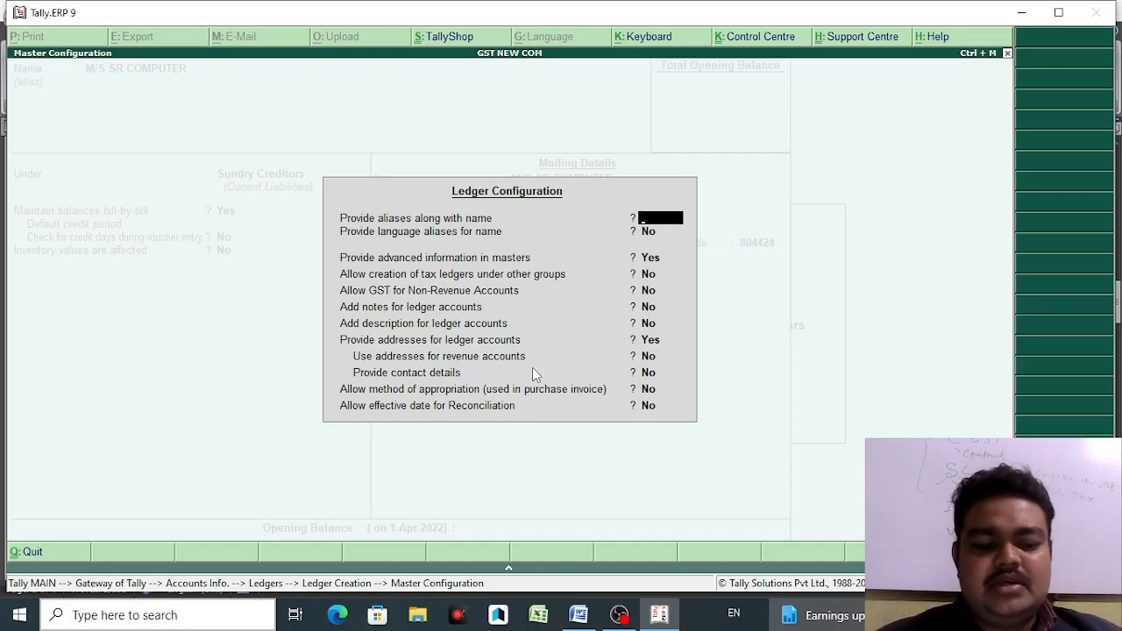
key("Escape")
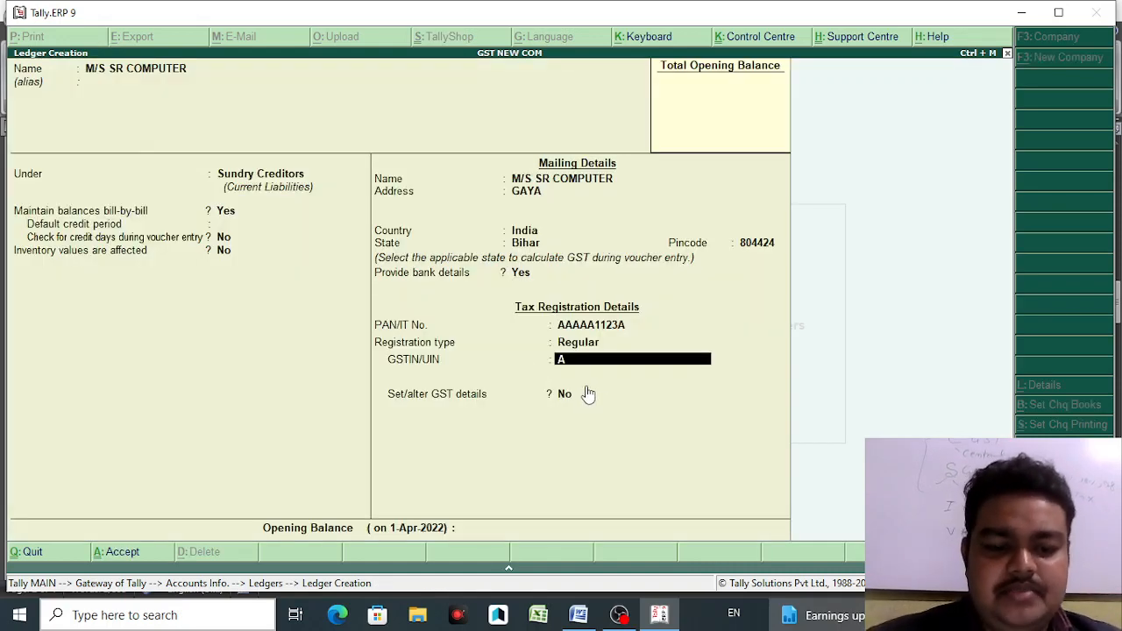
key("Return")
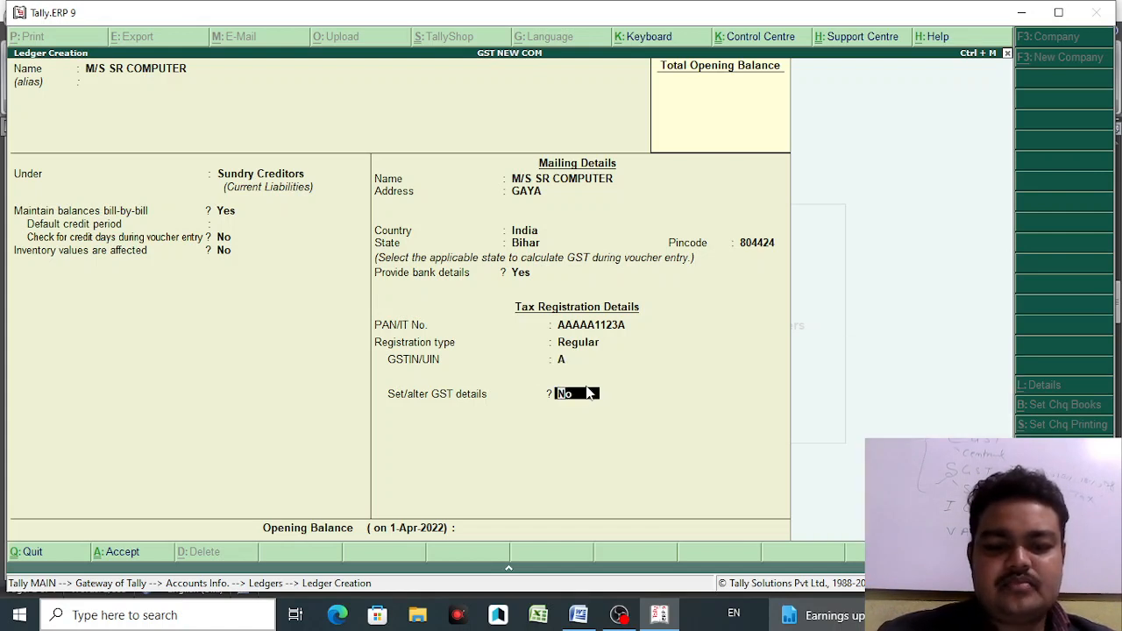
key("Return")
key("Return")
key("Return")
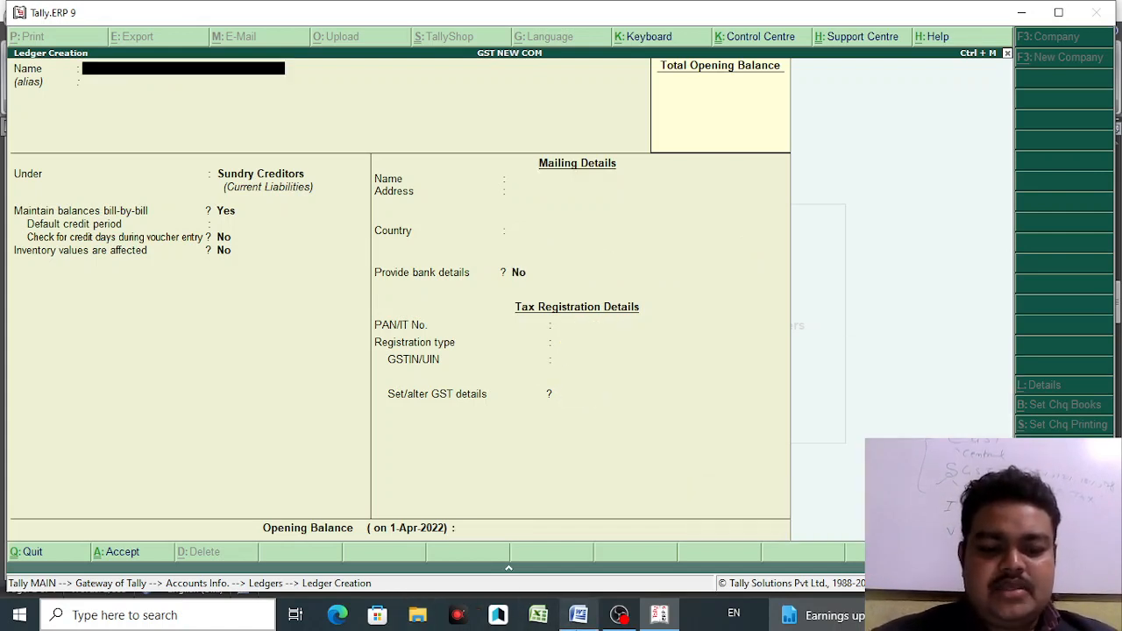
- In the Word notes, replace the second Sundry Debtors bullet's name with the new customer's full name
left_click(577, 614)
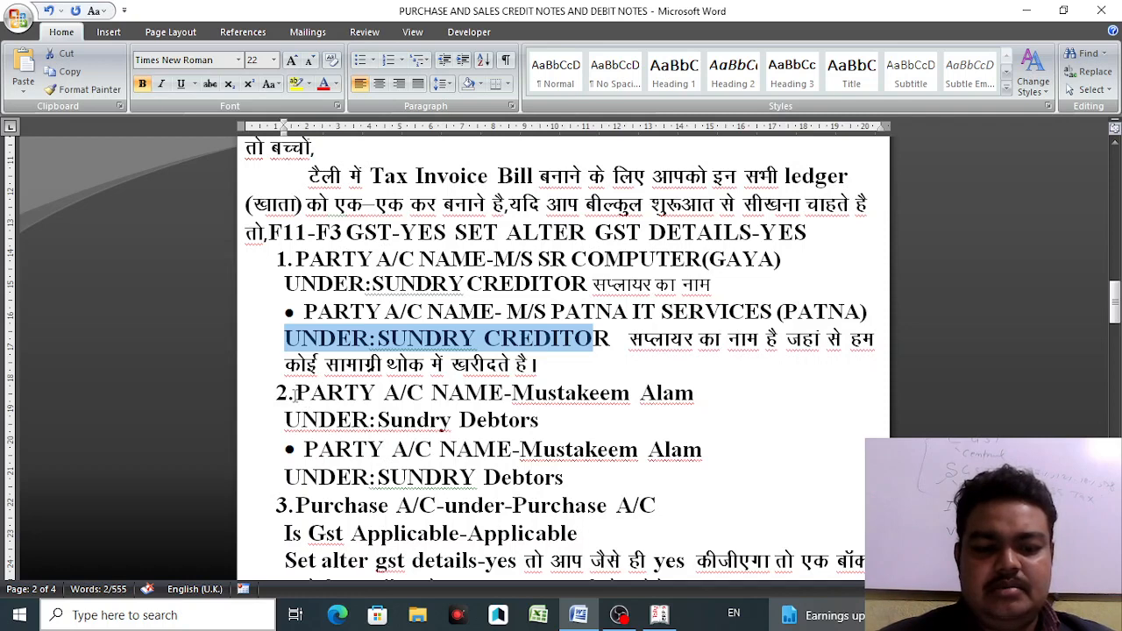
left_click(285, 394)
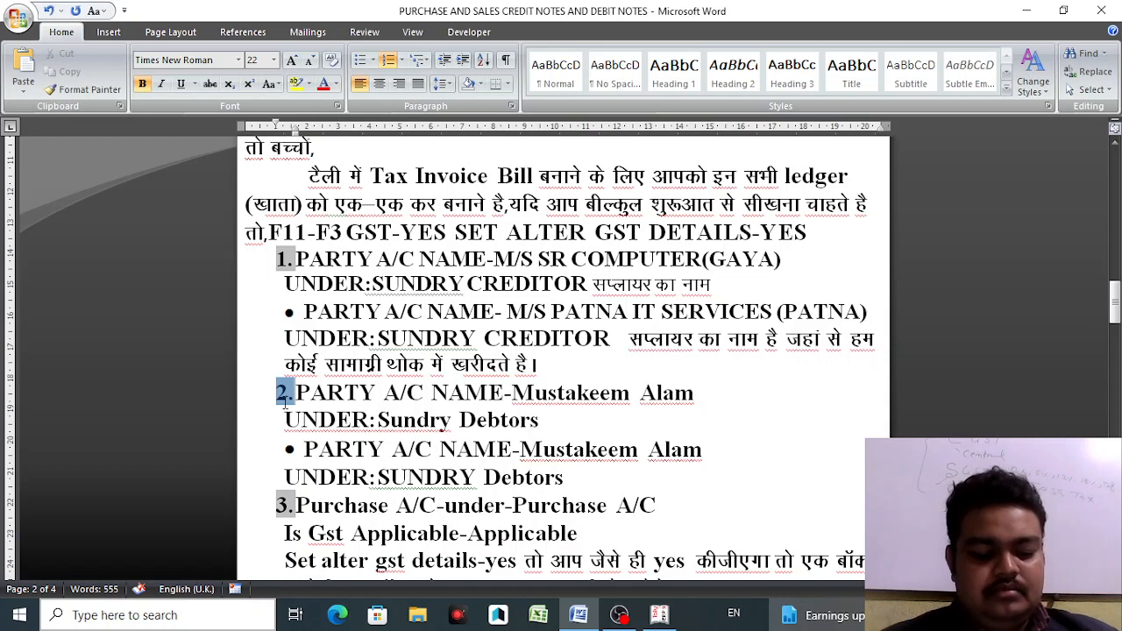
key("alt+a")
key("a")
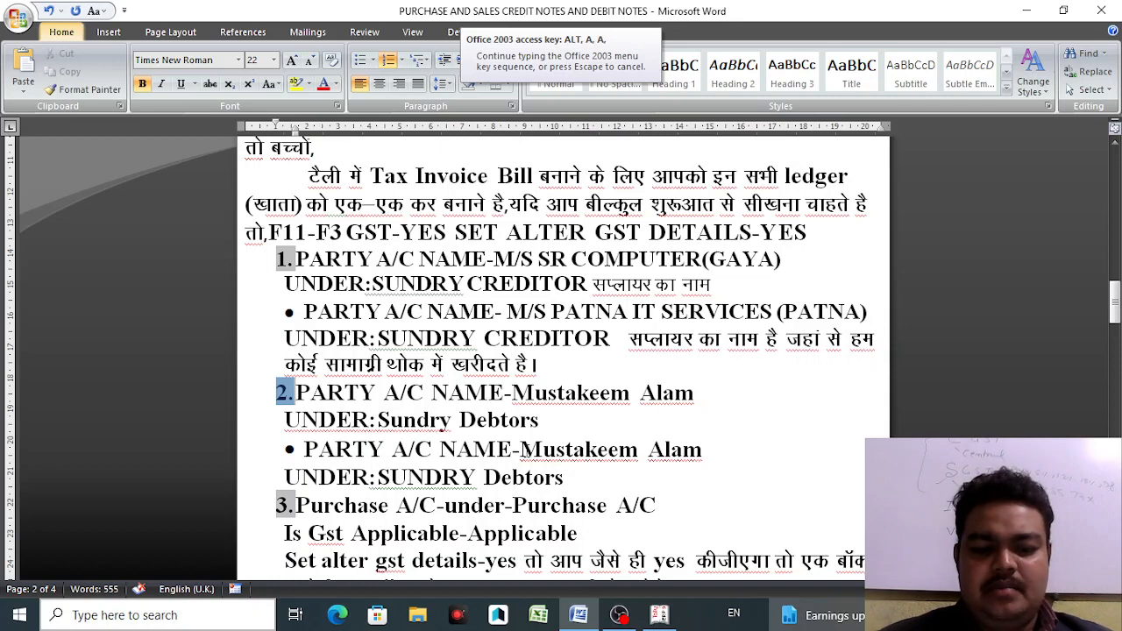
left_click_drag(521, 451, 707, 454)
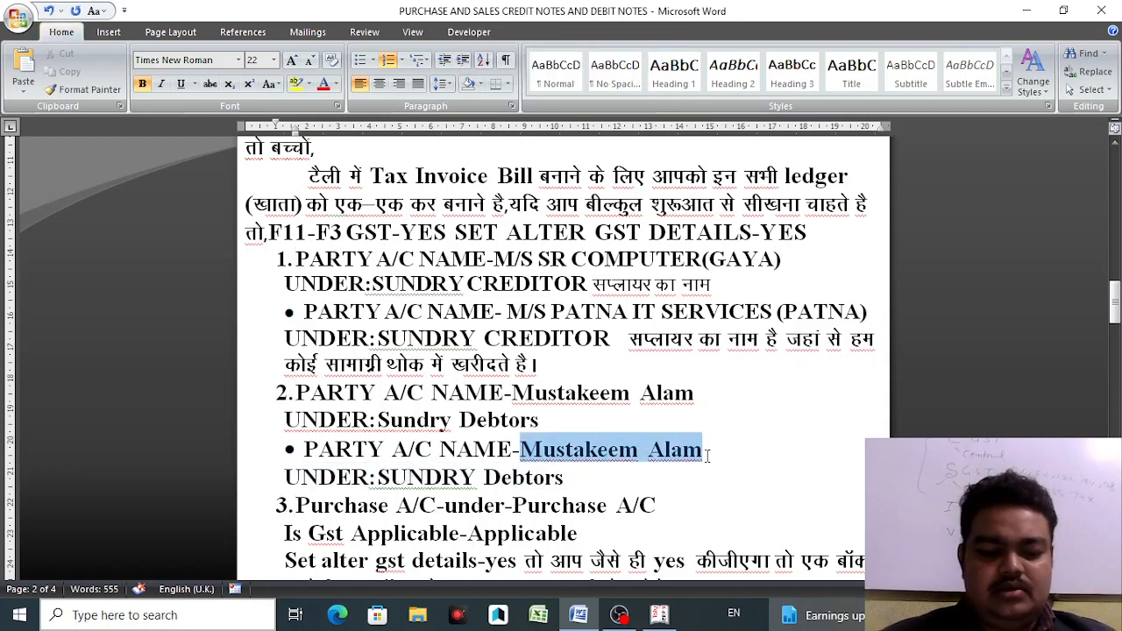
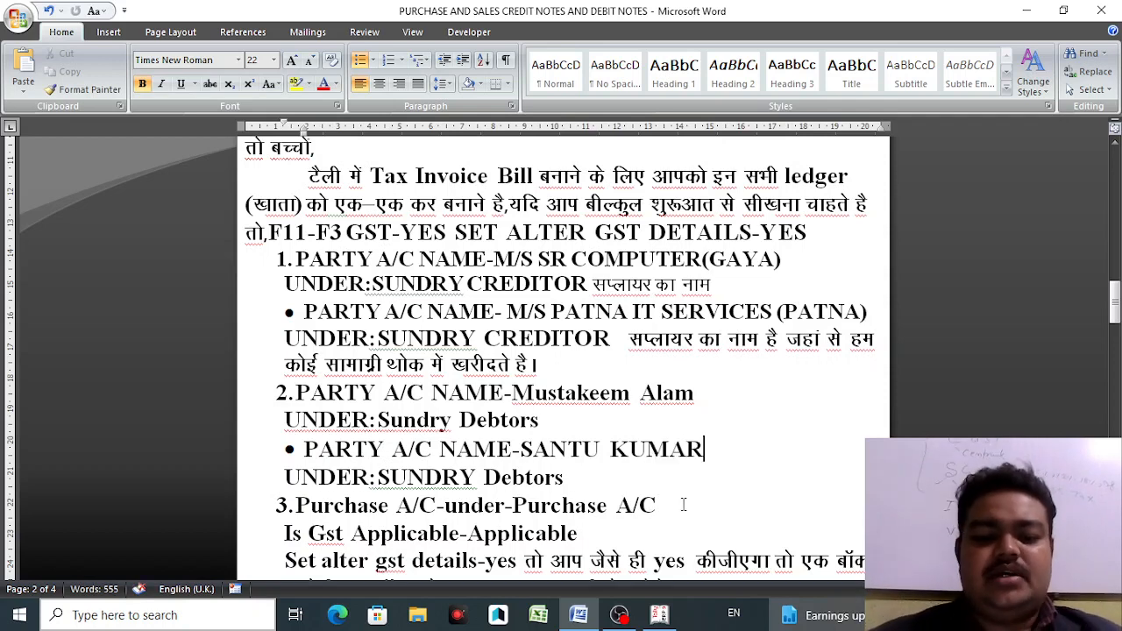
left_click(659, 615)
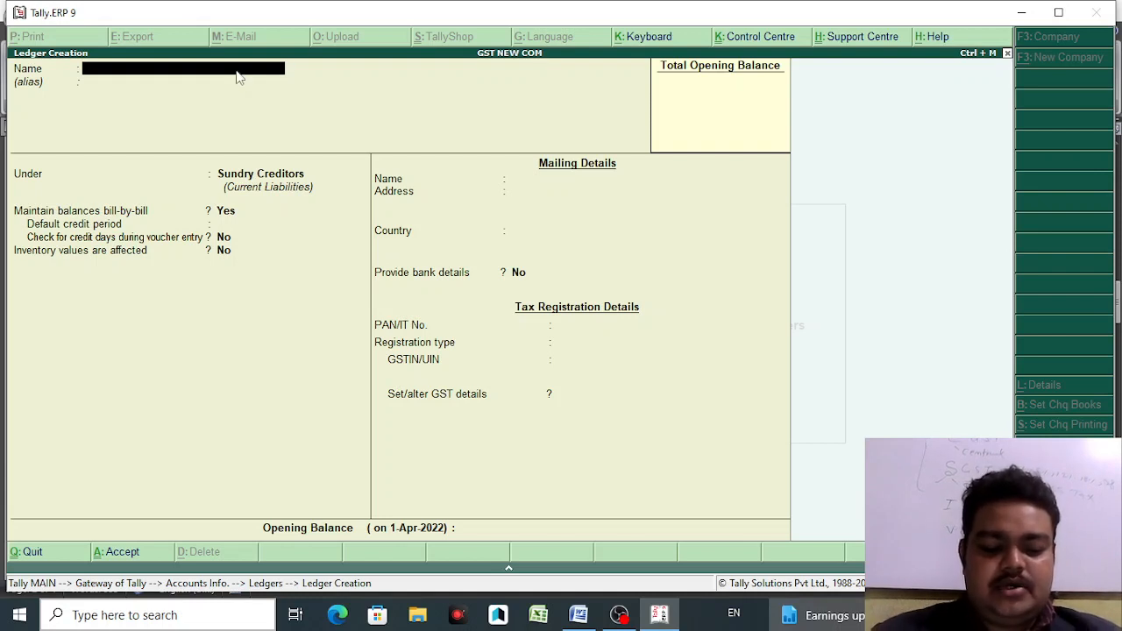
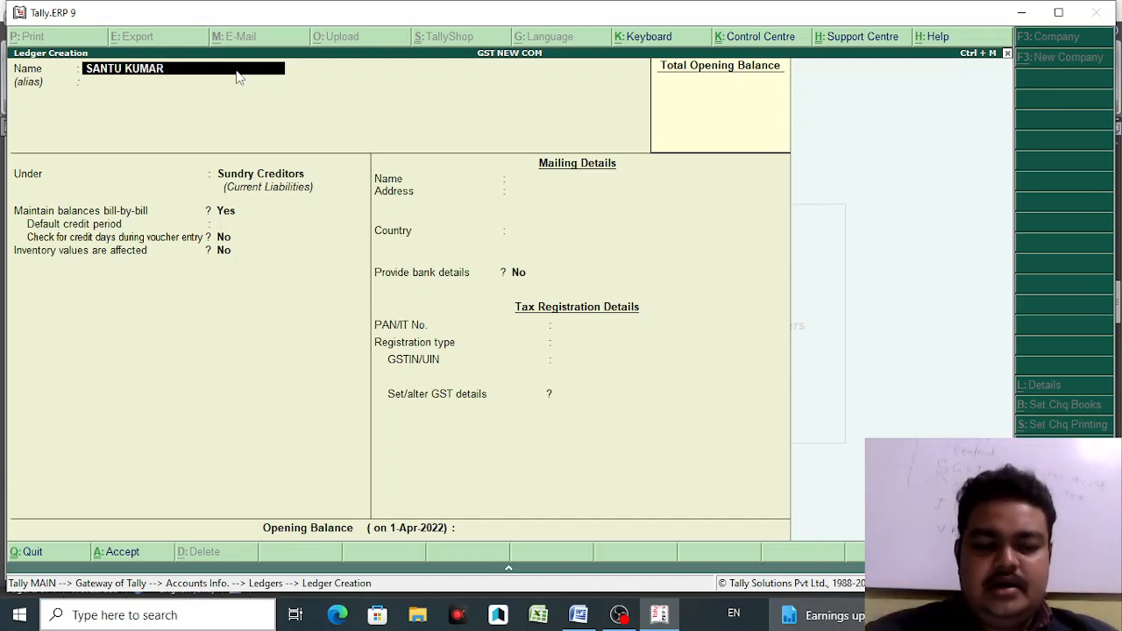
- Name the new ledger with the customer's full name and place it under Sundry Debtors
key("Return")
key("Return")
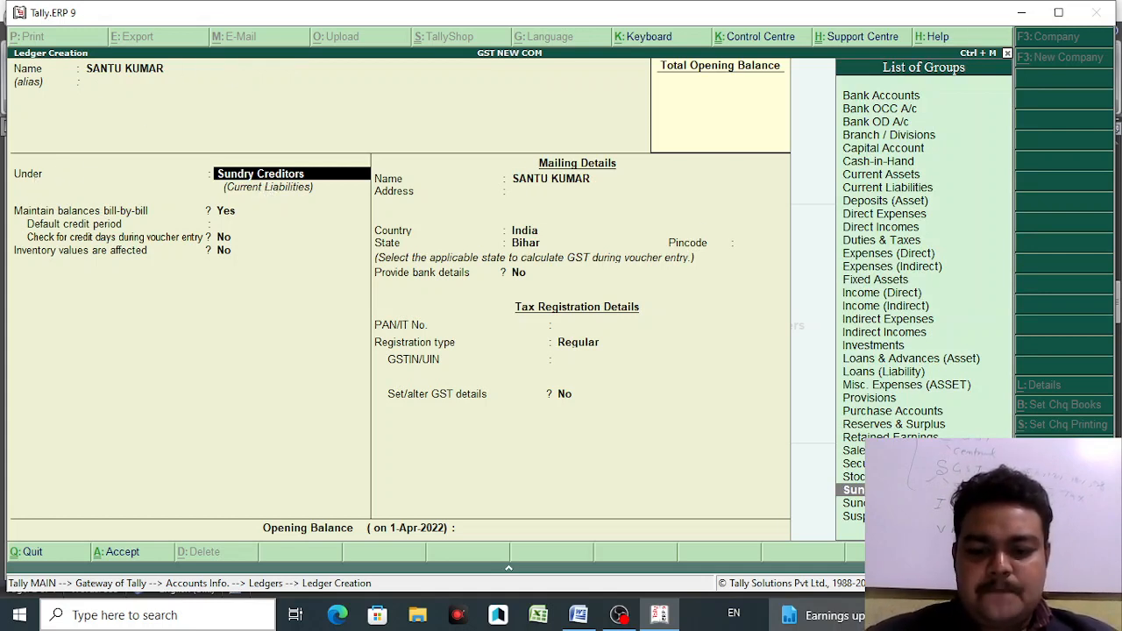
key("Down")
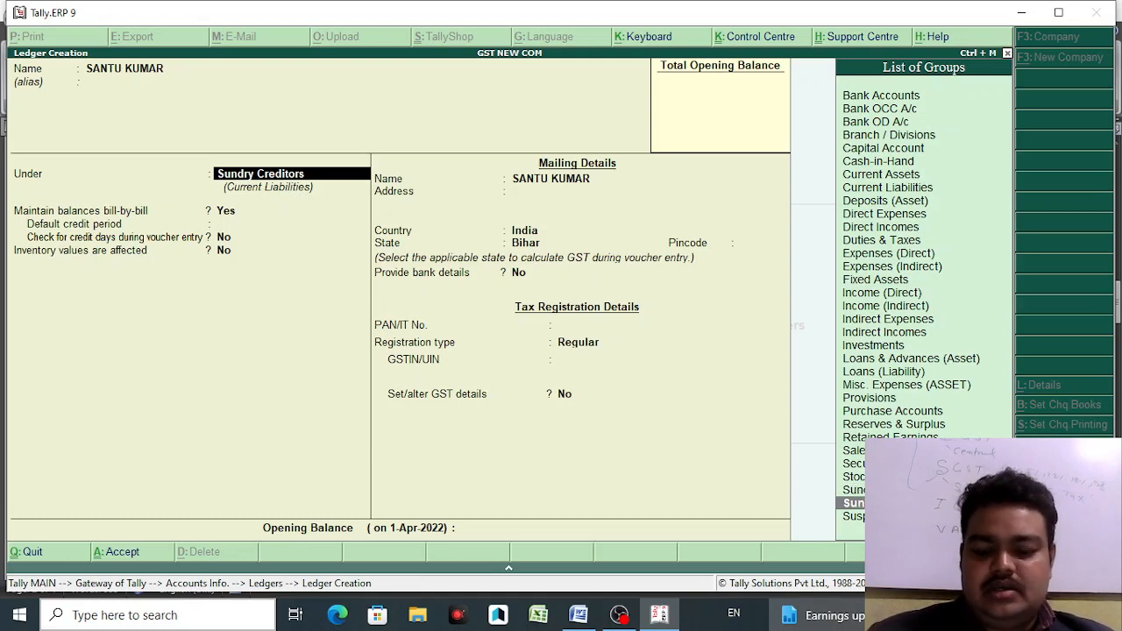
key("Return")
- Leave the address blank, set registration type to Unknown, and save the customer ledger
key("Return")
key("Return")
key("Return")
key("Return")
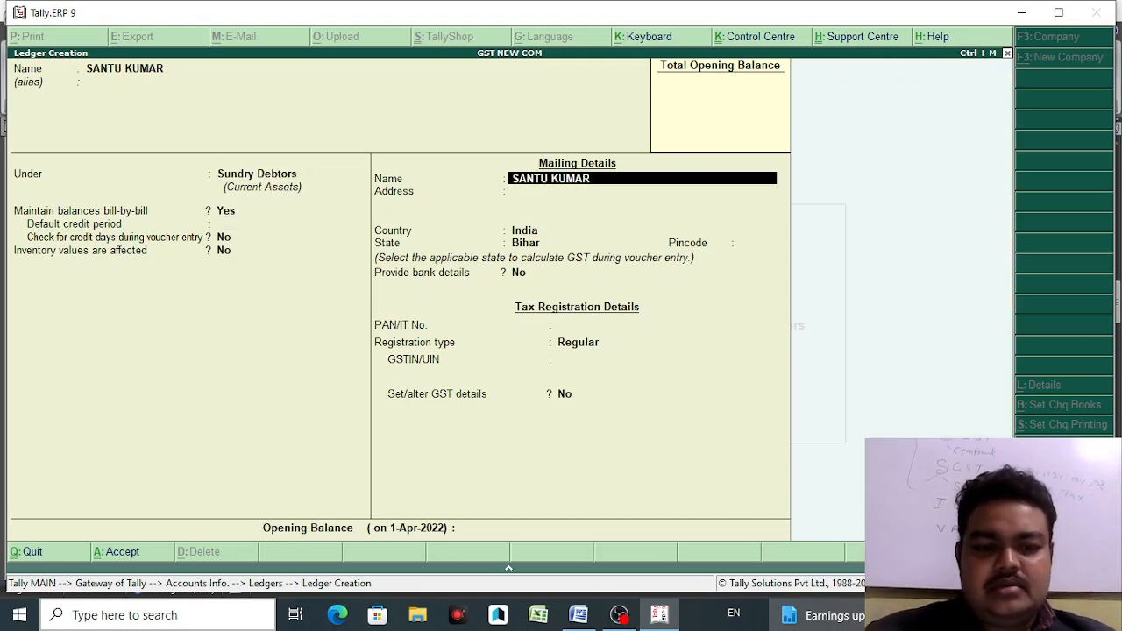
key("Return")
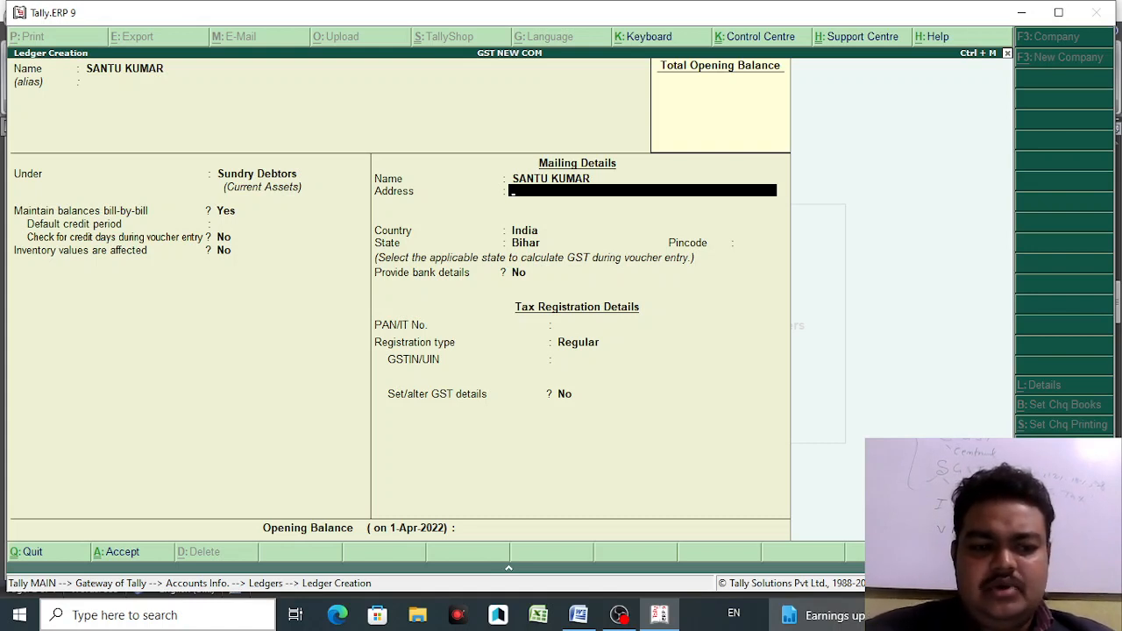
key("Return")
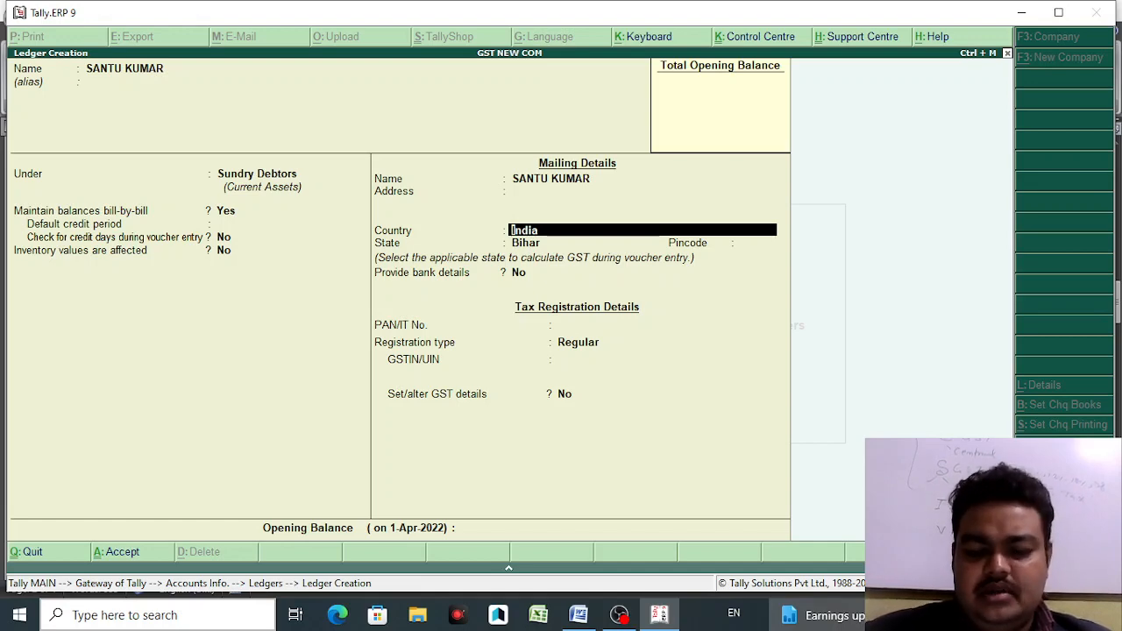
key("Return")
key("Return")
key("Return")
key("Return")
key("Return")
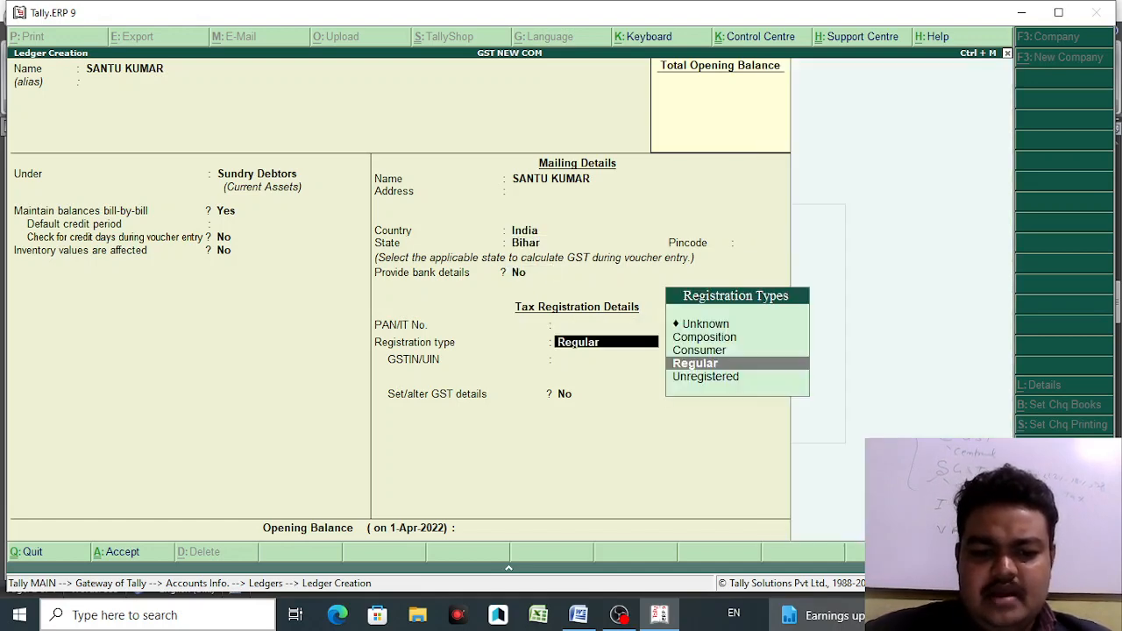
key("Up")
key("Up")
key("Up")
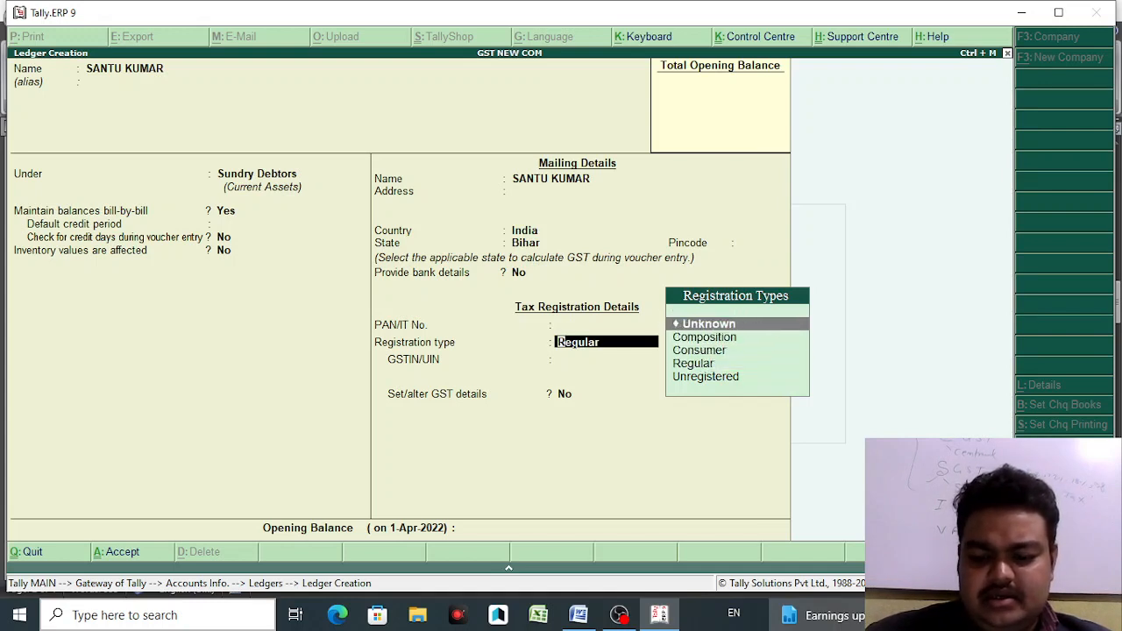
key("Return")
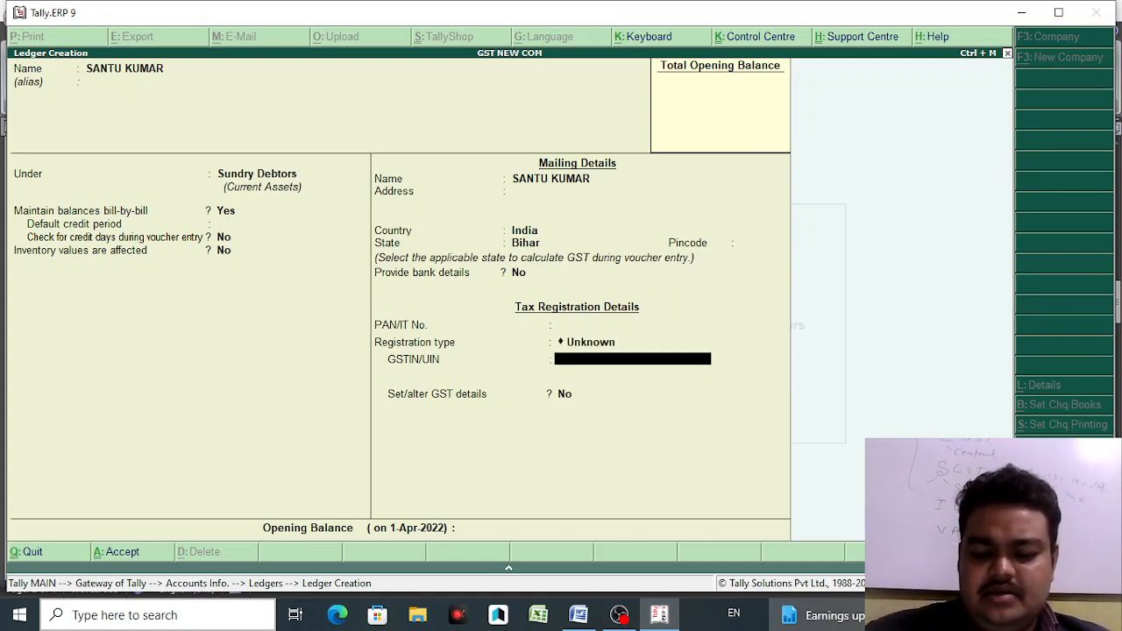
key("Return")
key("Return")
key("Return")
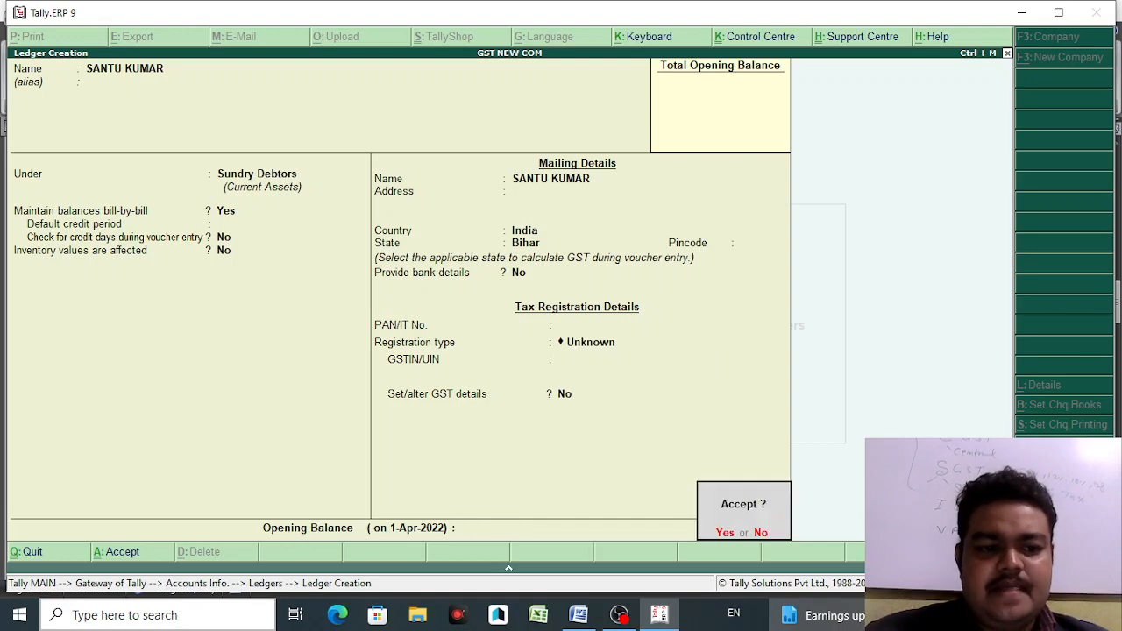
key("y")
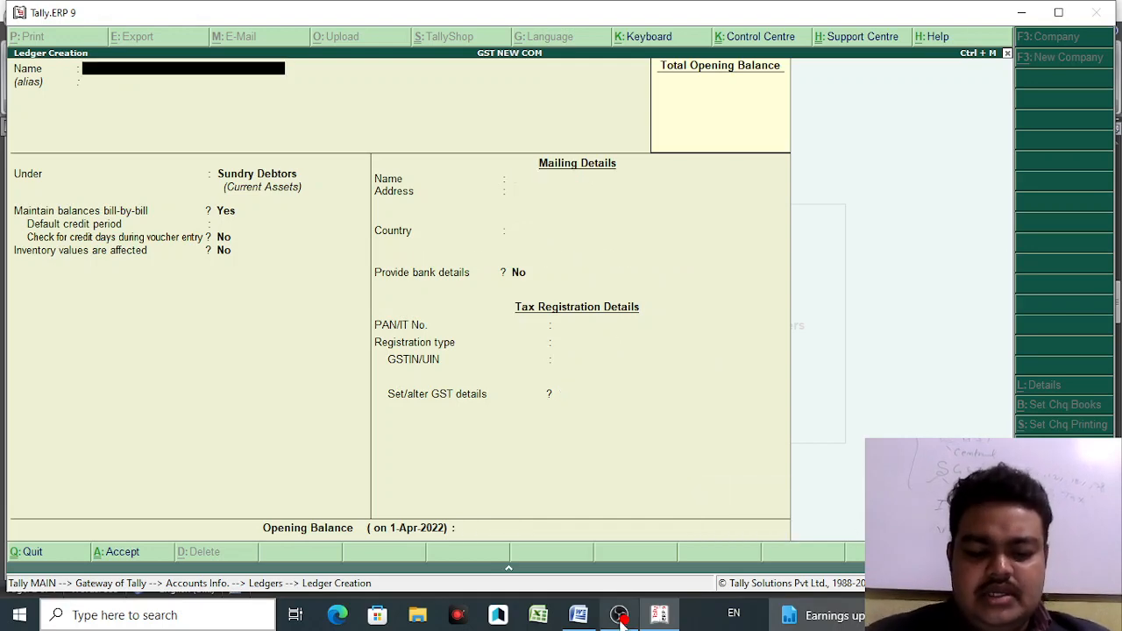
left_click(578, 616)
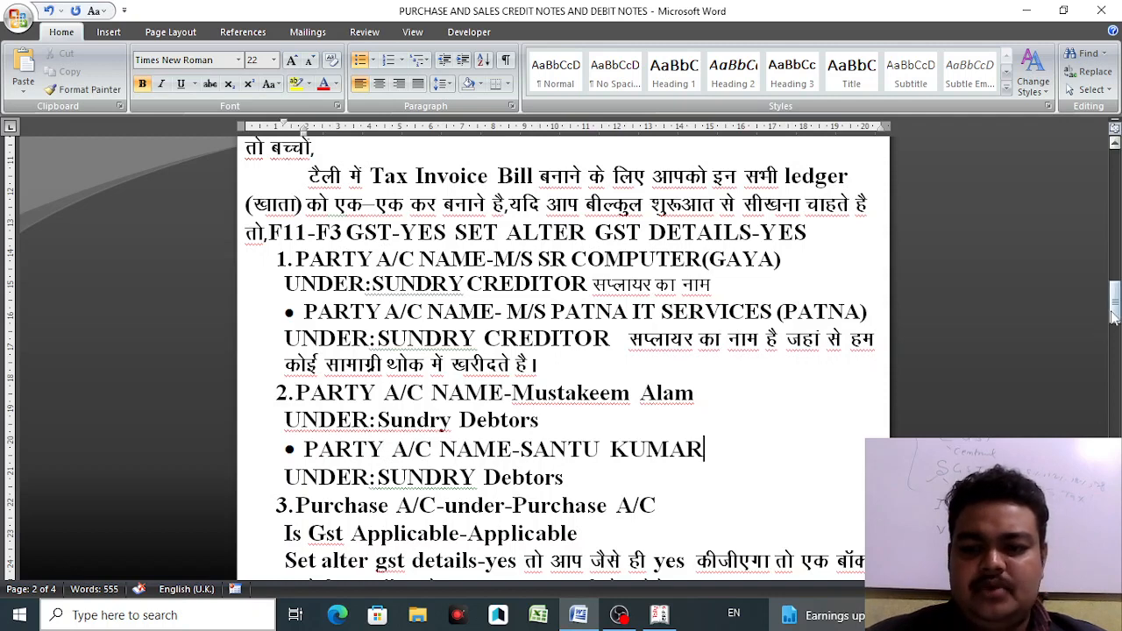
left_click_drag(1111, 308, 1113, 337)
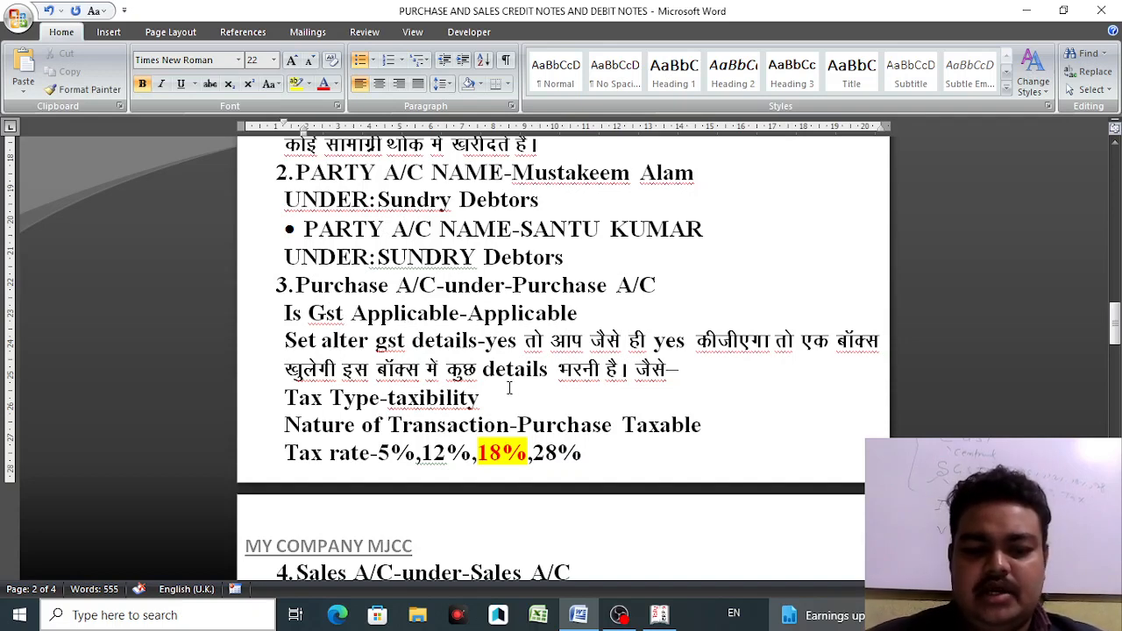
- Create a ledger named PURCHASES A/C under Purchase Accounts
left_click(659, 614)
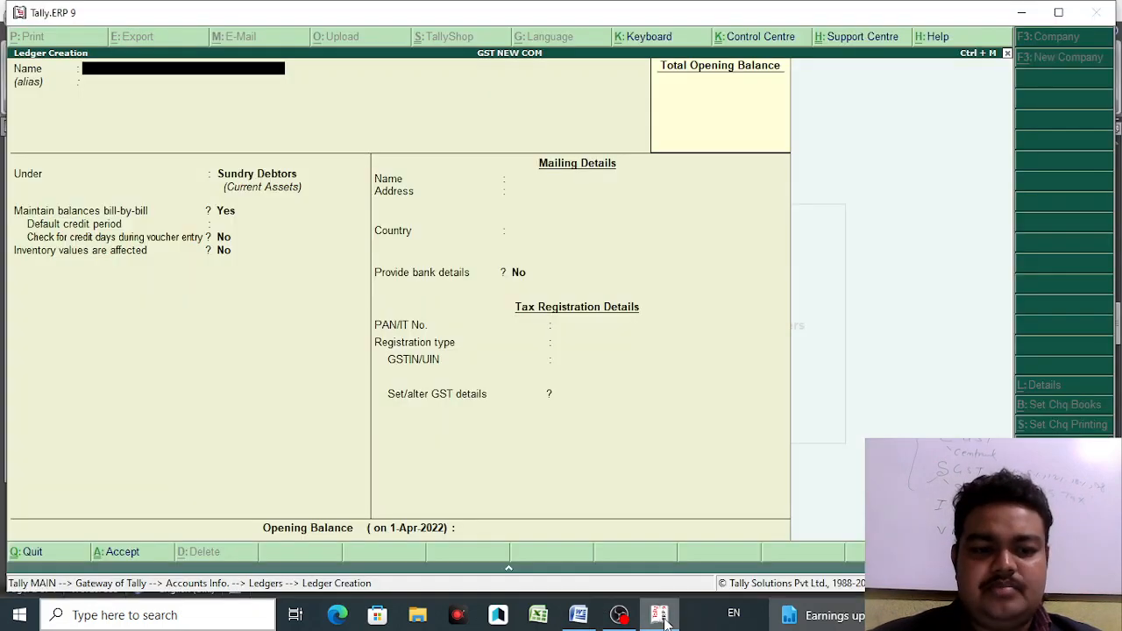
type("PURCHASES A/C")
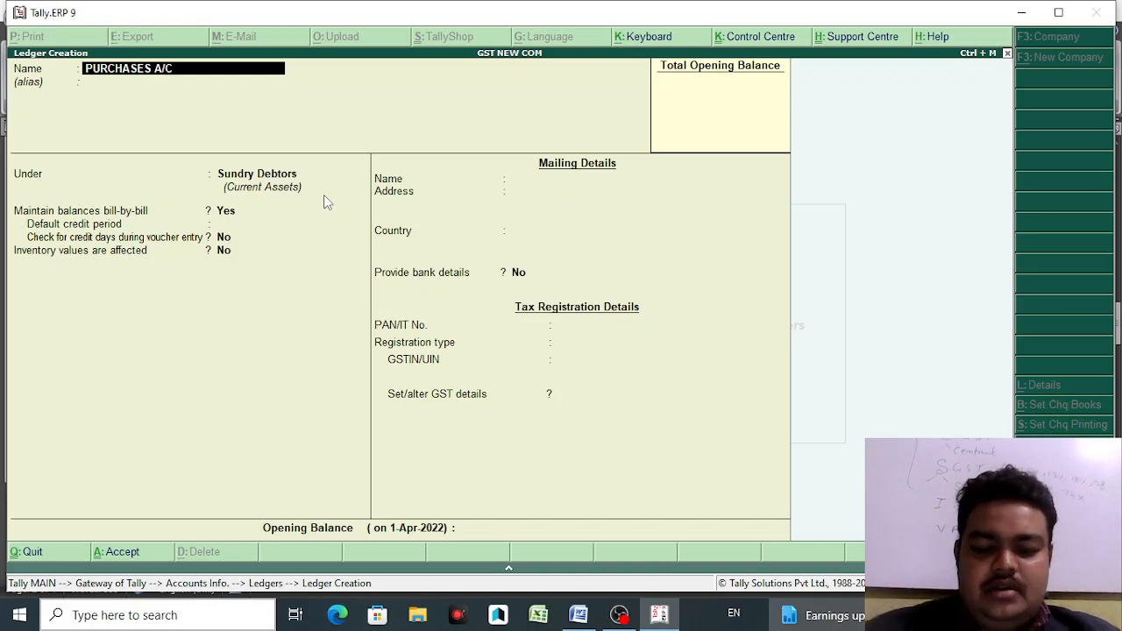
key("Return")
key("Return")
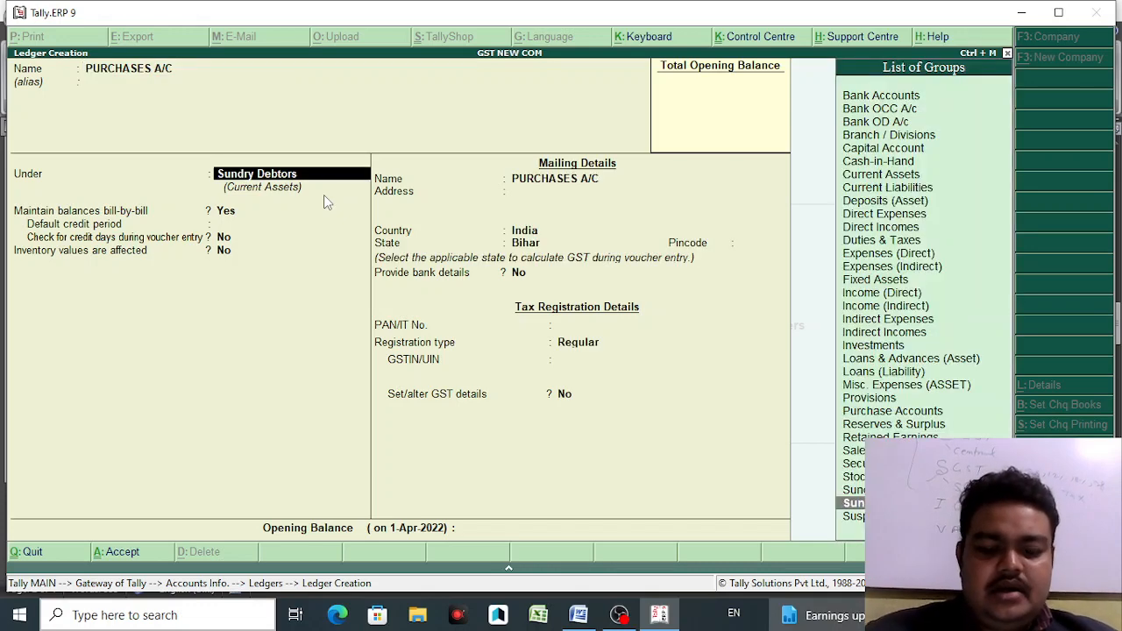
type("PU")
key("Return")
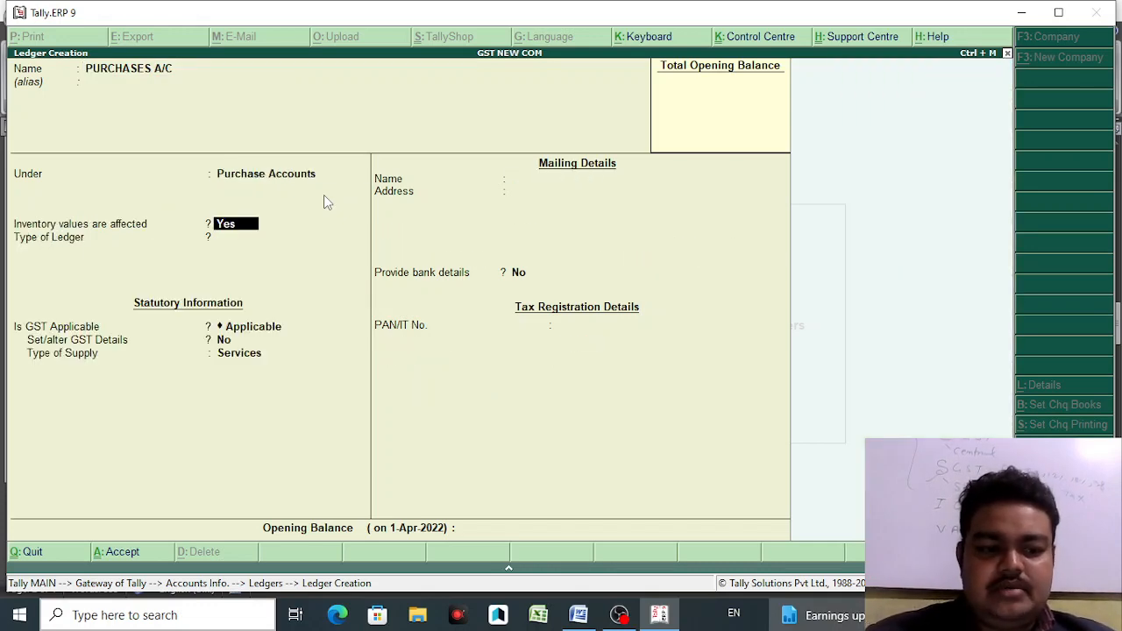
key("Return")
key("Return")
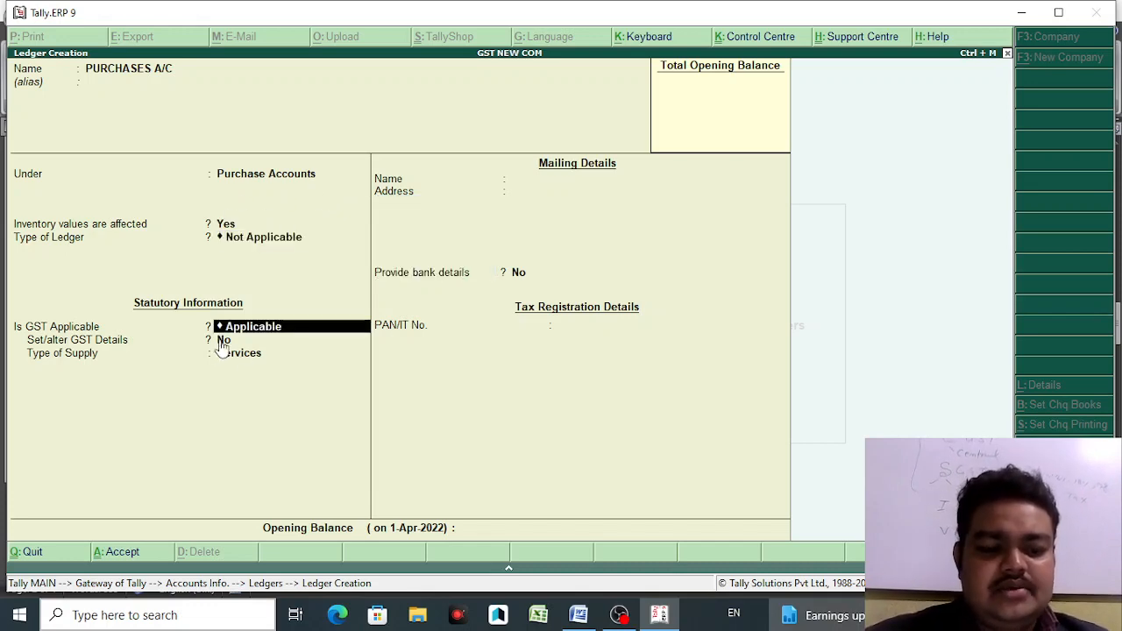
- Set Set/alter GST Details to Yes for PURCHASES A/C, checking the Word notes
left_click(578, 614)
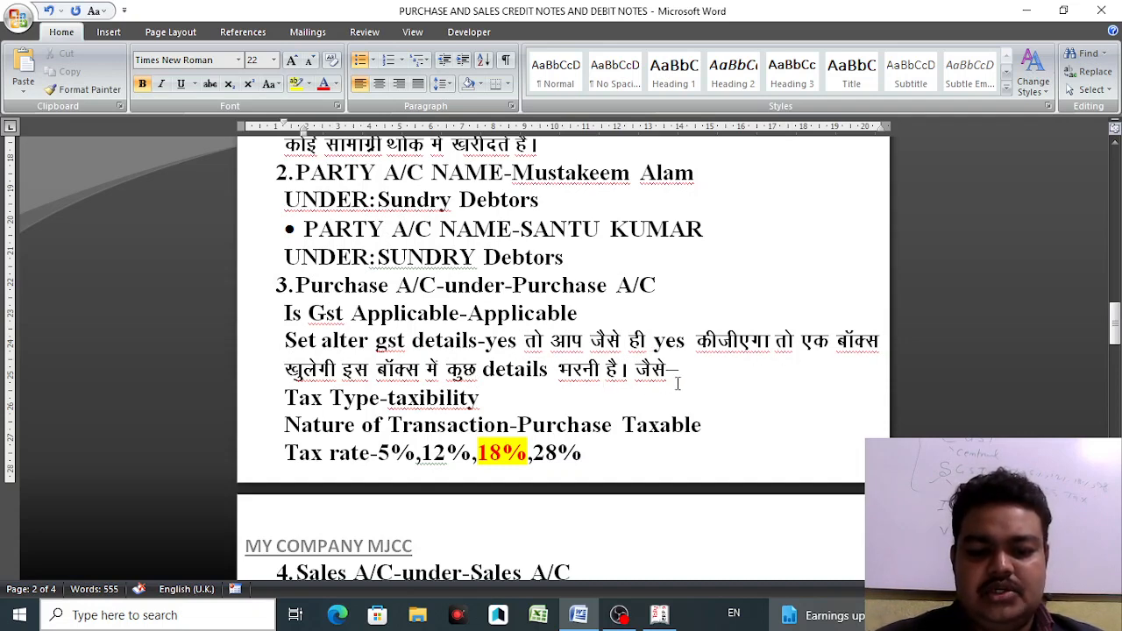
left_click(659, 615)
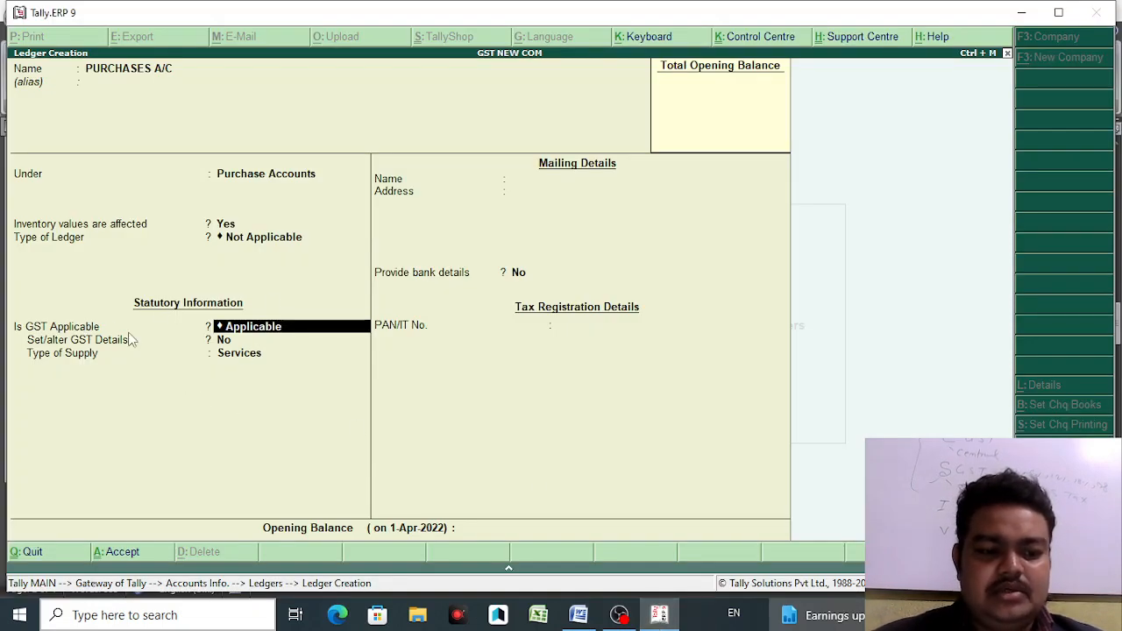
key("Return")
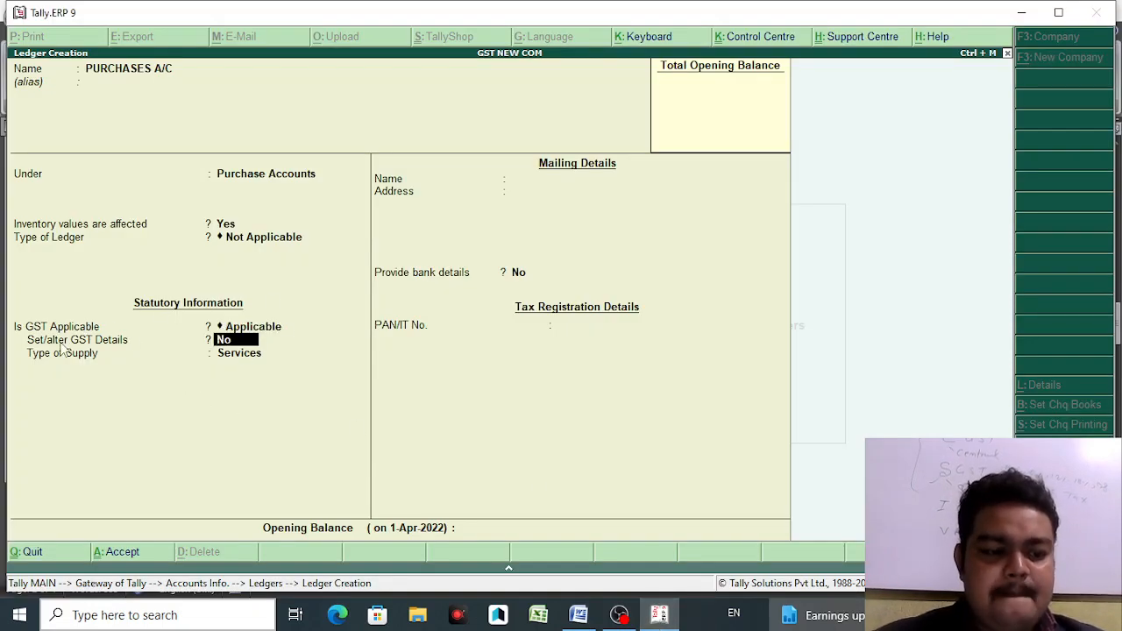
type("Y")
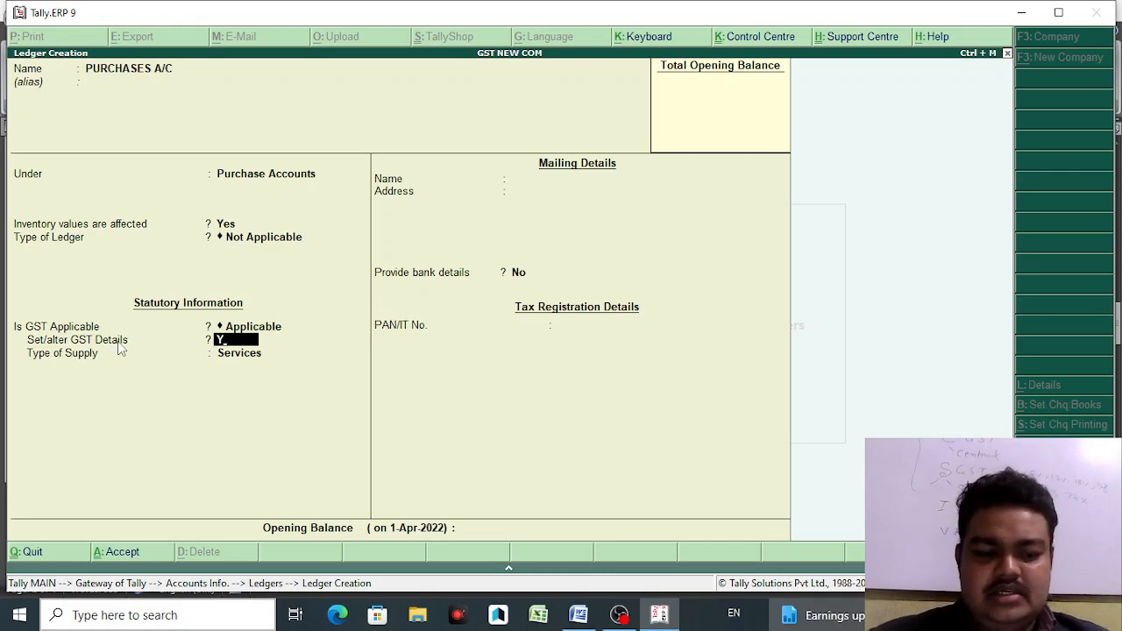
key("Return")
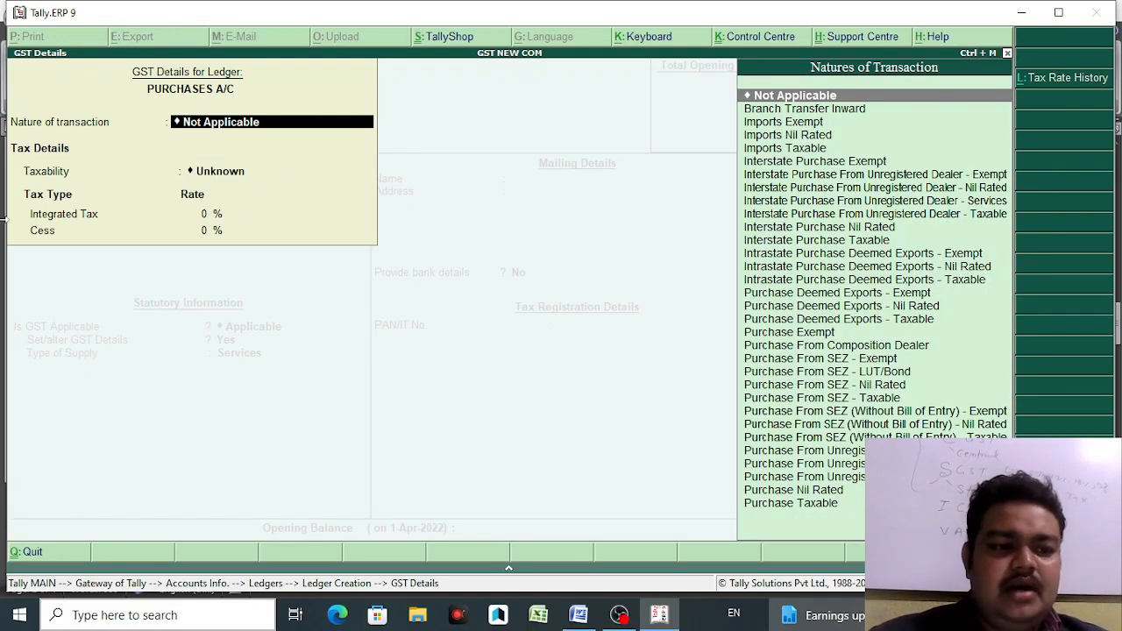
left_click(578, 615)
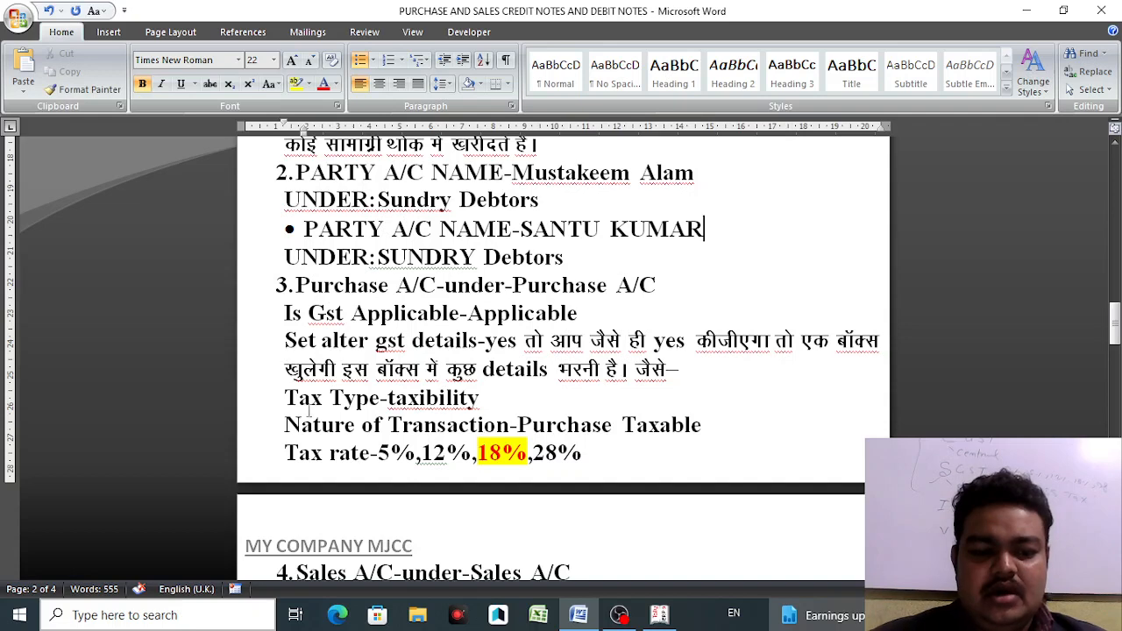
left_click_drag(284, 399, 491, 399)
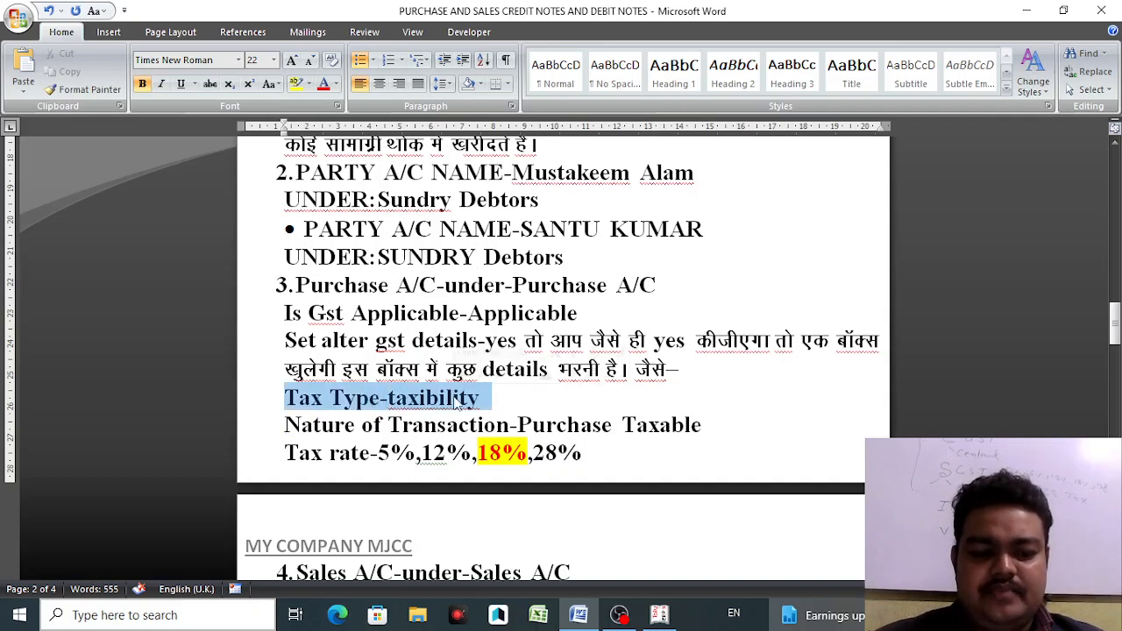
left_click(494, 397)
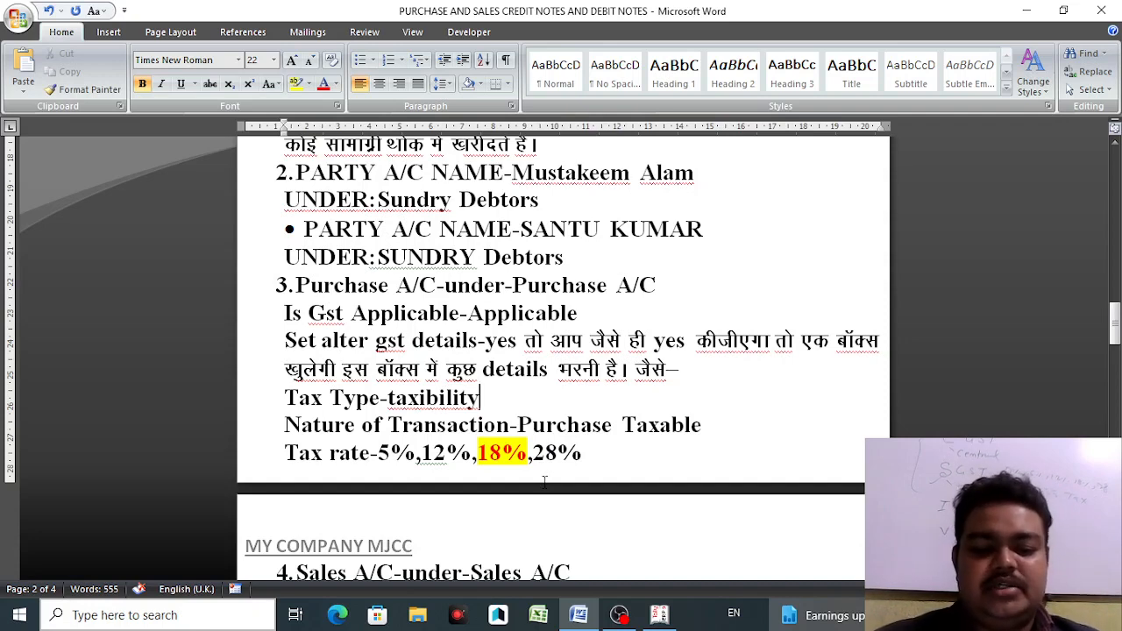
mouse_move(578, 622)
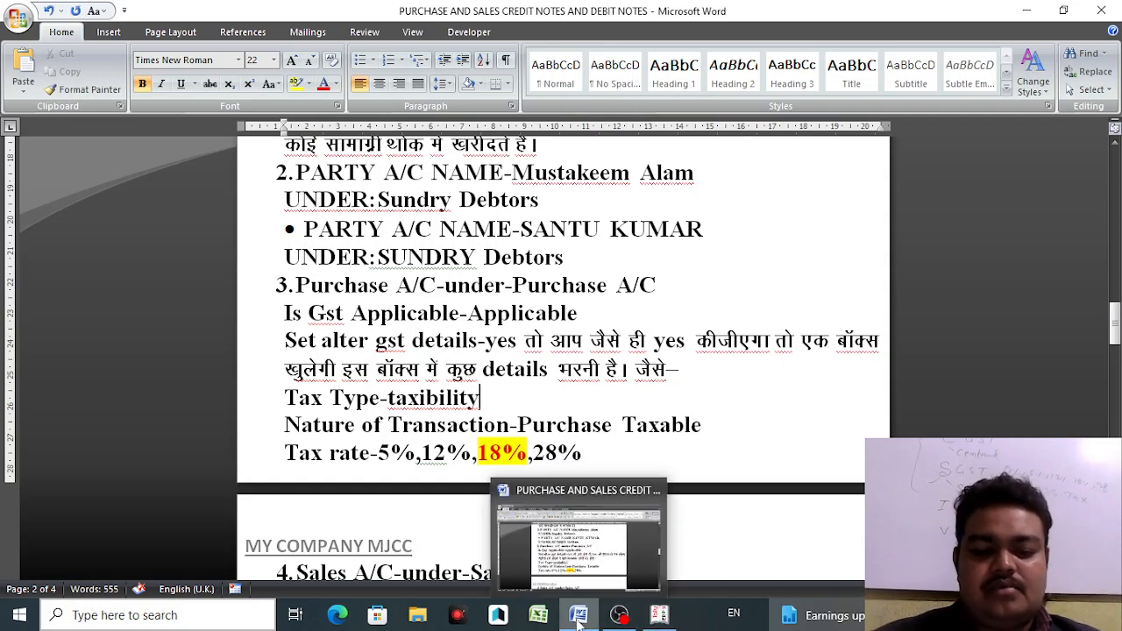
- Choose Purchase Taxable as the GST nature of transaction for PURCHASES A/C
left_click(659, 615)
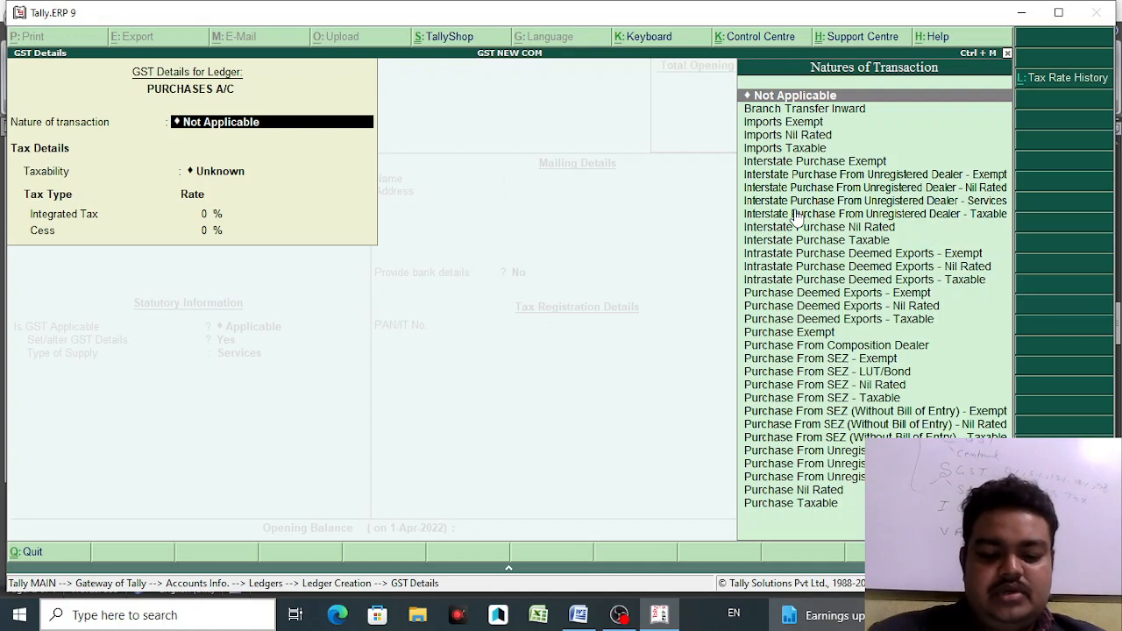
type("PURC")
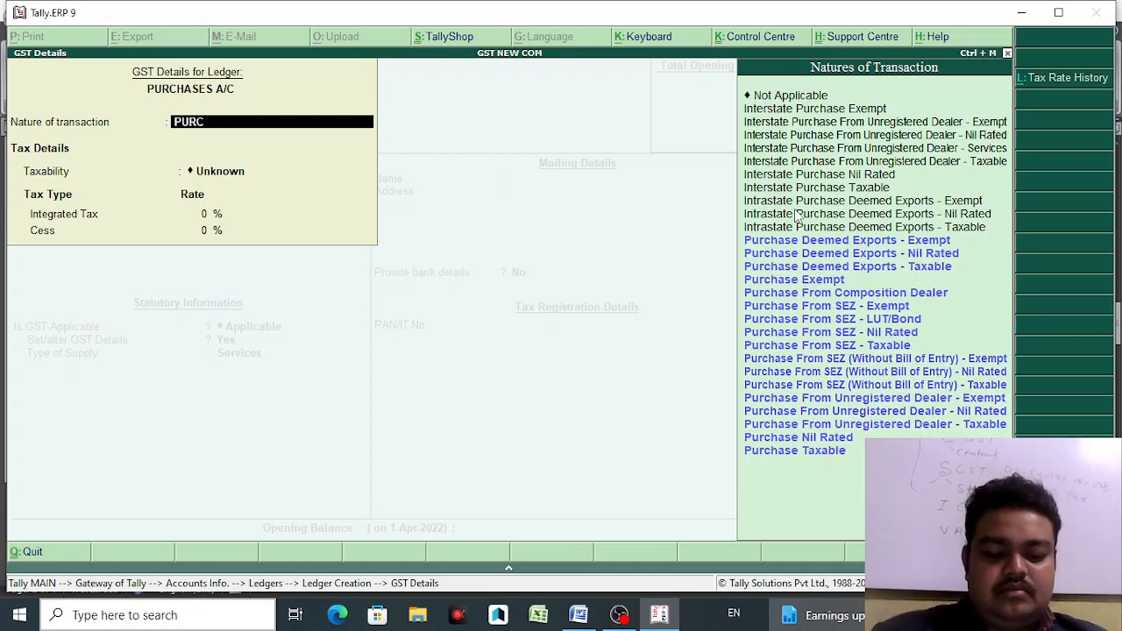
key("Down")
key("Down")
key("Down")
key("Down")
key("Down")
key("Down")
key("Down")
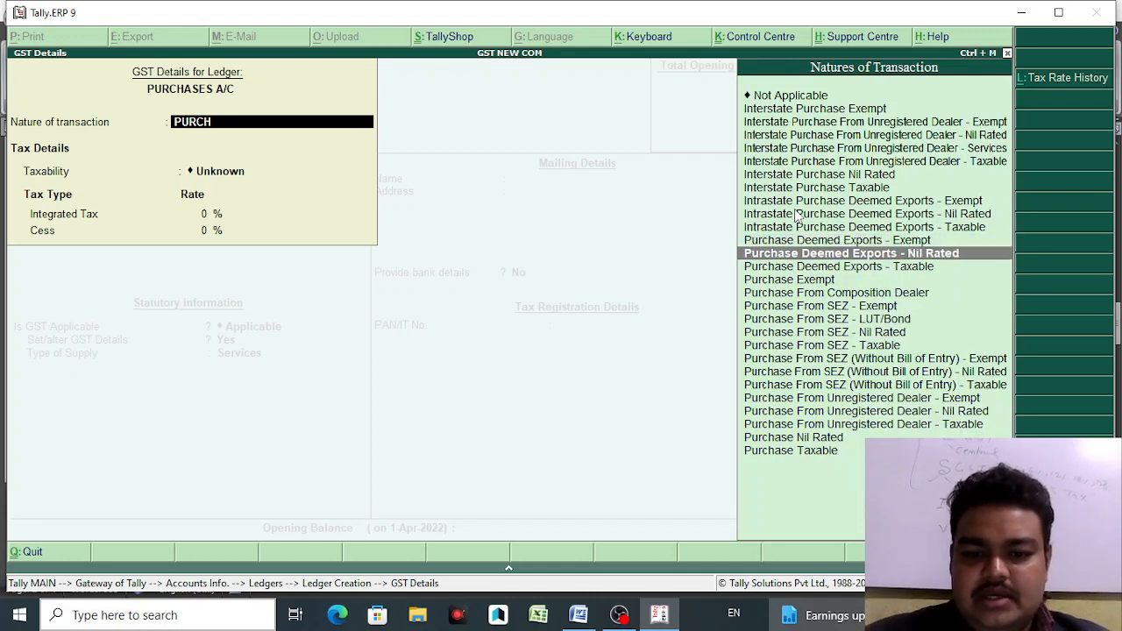
key("Down")
key("Down")
key("Down")
key("Down")
key("Down")
key("Down")
key("Down")
key("Down")
key("Down")
key("Down")
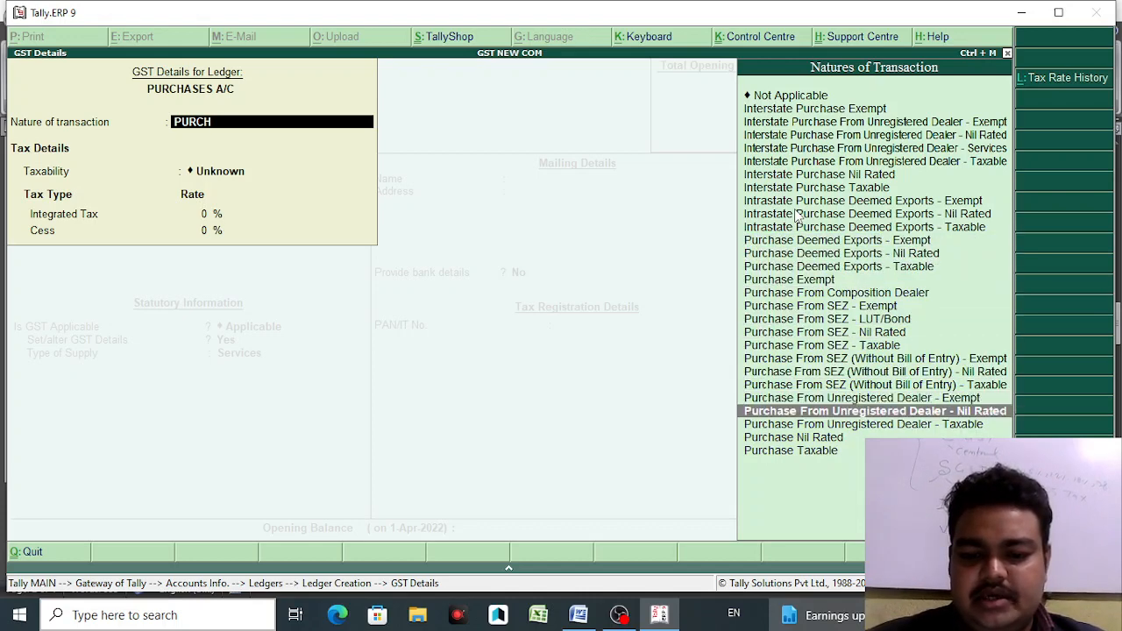
key("Up")
key("Up")
key("Up")
key("Up")
key("Up")
key("Up")
key("Up")
key("Up")
key("Up")
key("Up")
key("Up")
key("Up")
key("Up")
key("Up")
key("Up")
key("Up")
key("Up")
key("Up")
key("Up")
key("Up")
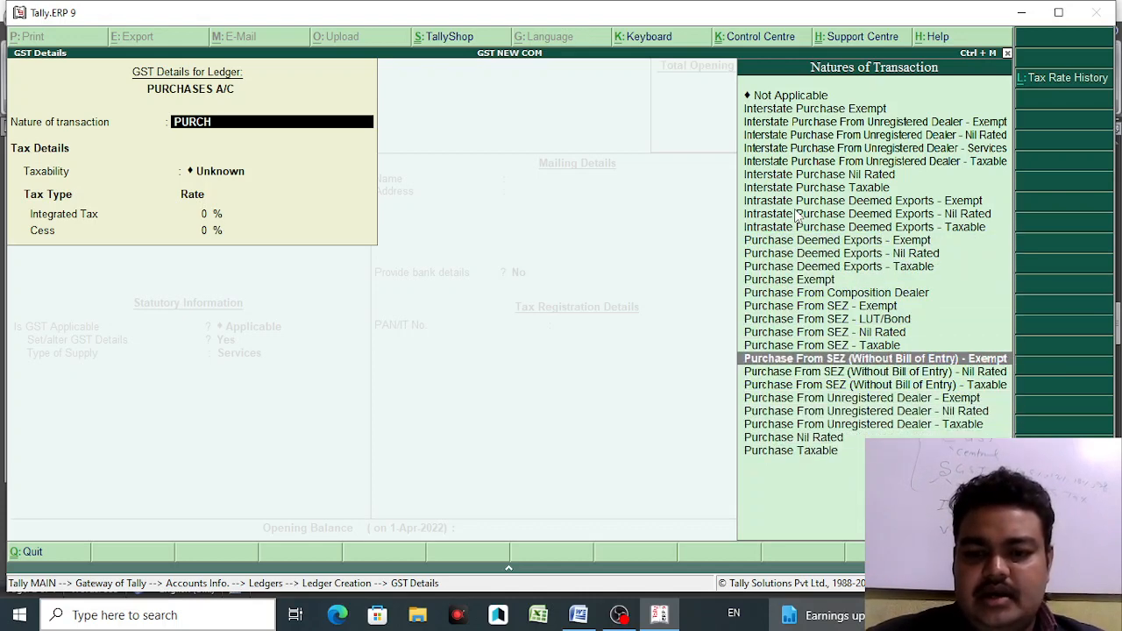
key("Down")
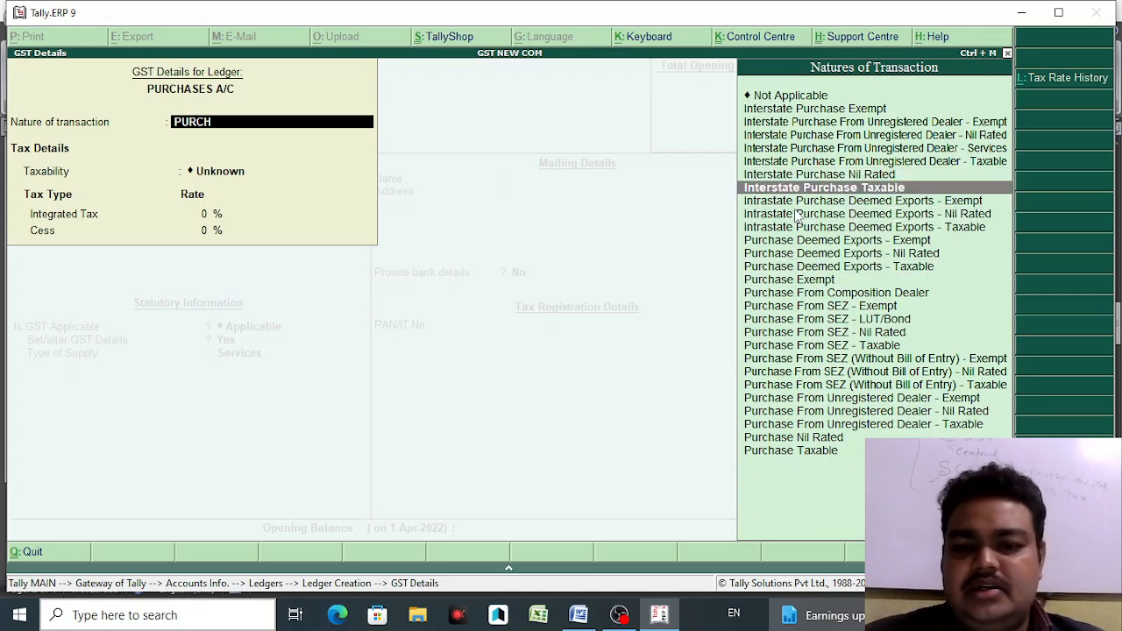
key("Down")
key("Down")
key("Down")
key("Down")
key("Down")
key("Down")
key("Down")
key("Down")
key("Down")
key("Down")
key("Down")
key("Down")
key("Down")
key("Down")
key("Down")
key("Down")
key("Down")
key("Down")
key("Down")
key("Down")
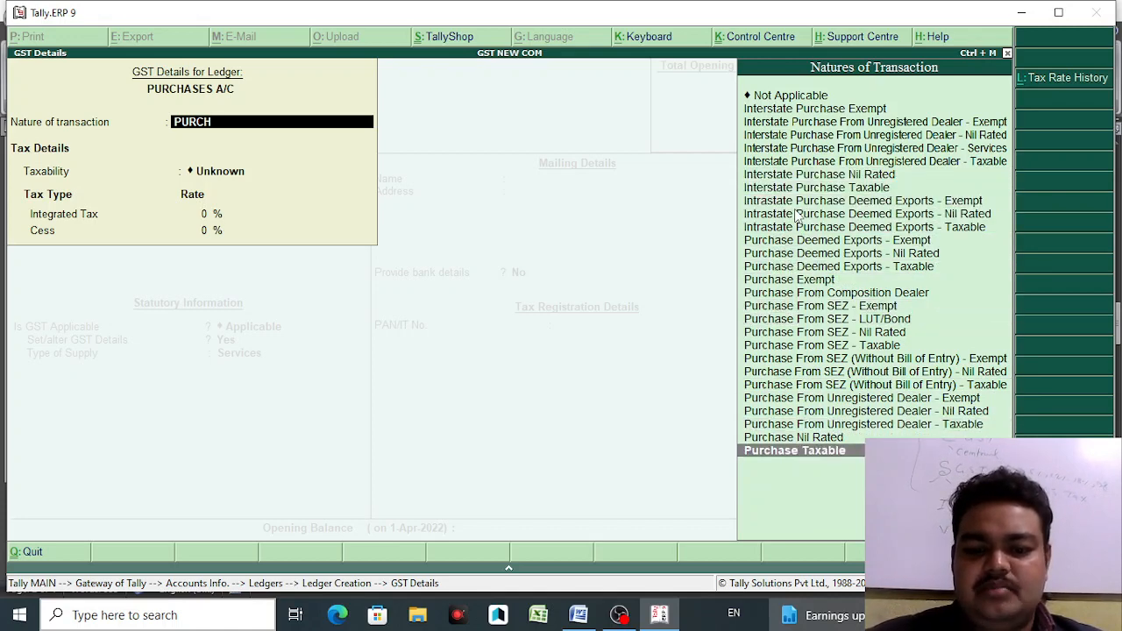
key("Return")
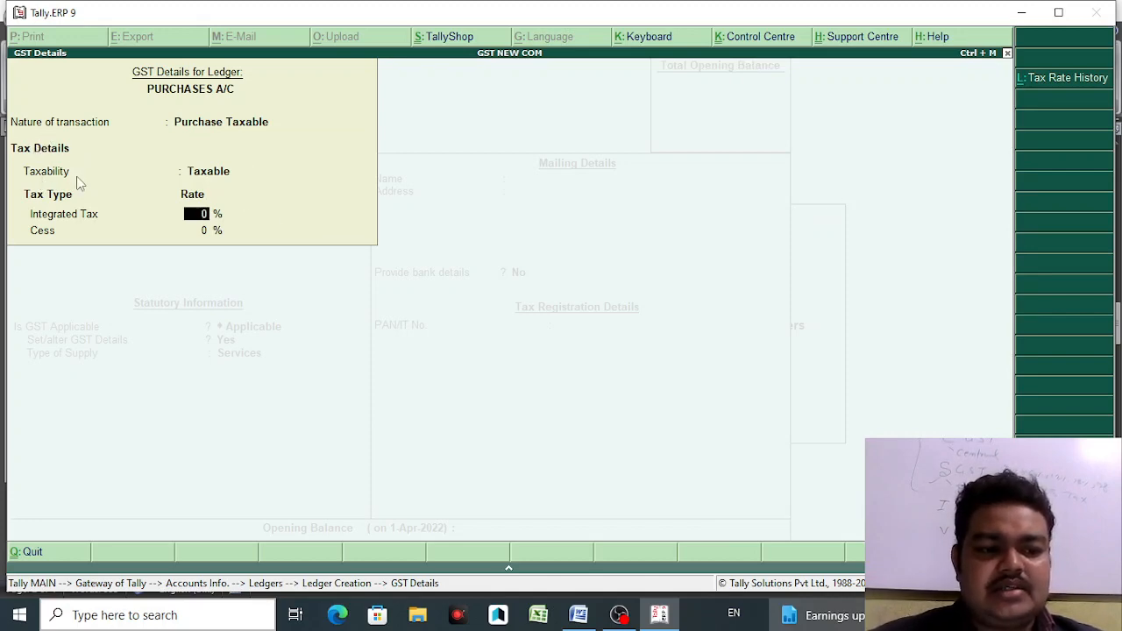
left_click(579, 614)
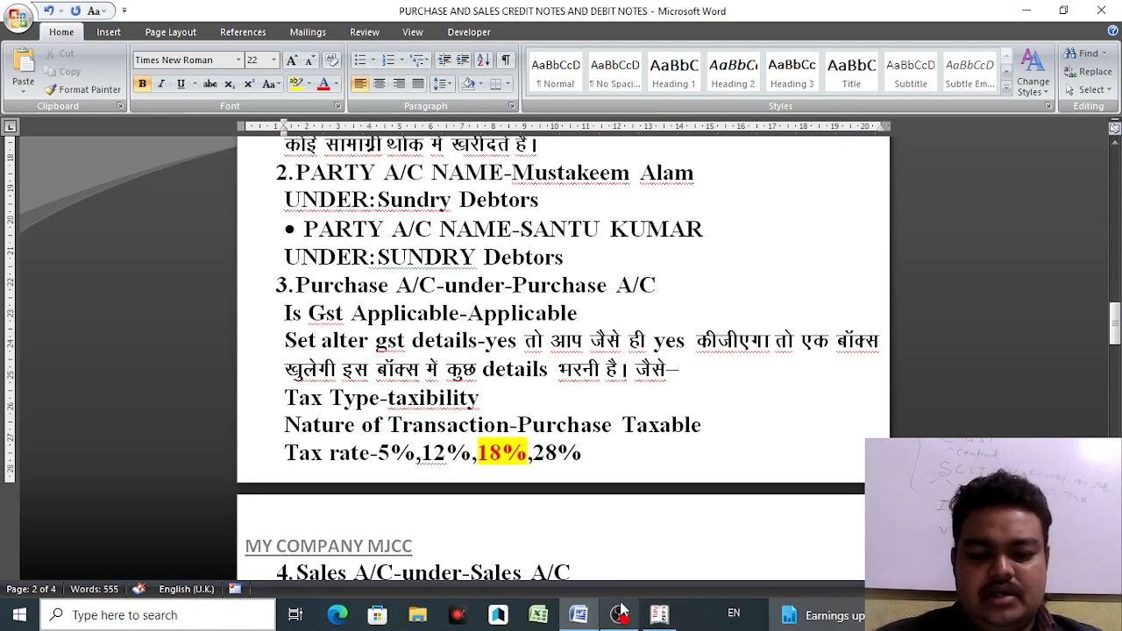
- In the Word notes, change the 'Tax rate' line to read 'Tax TYPE'
left_click(660, 616)
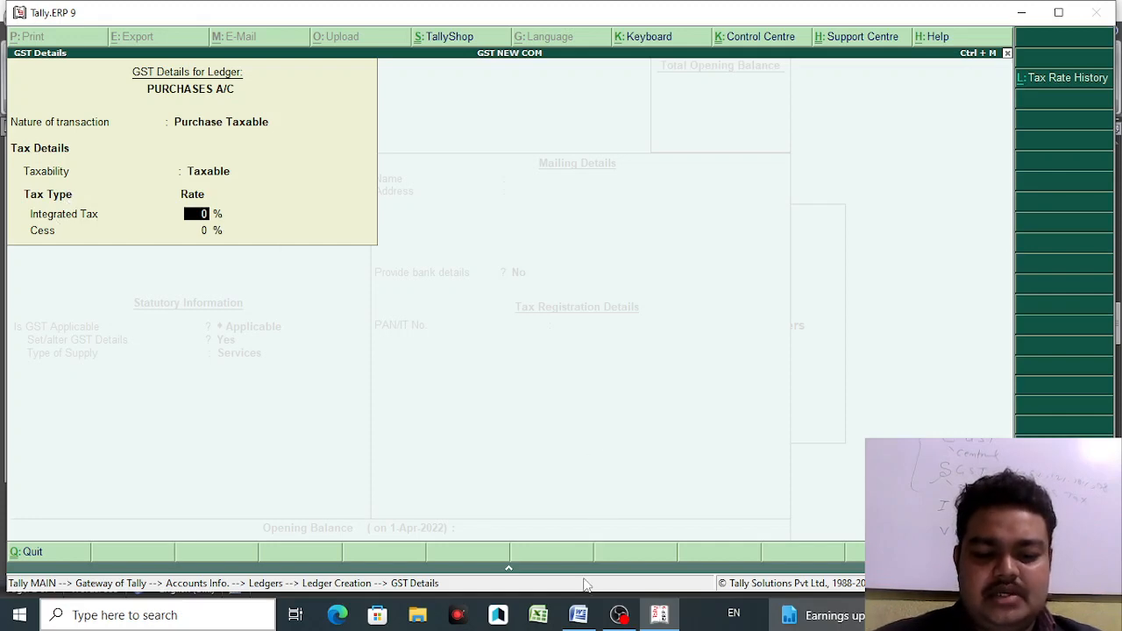
left_click(579, 617)
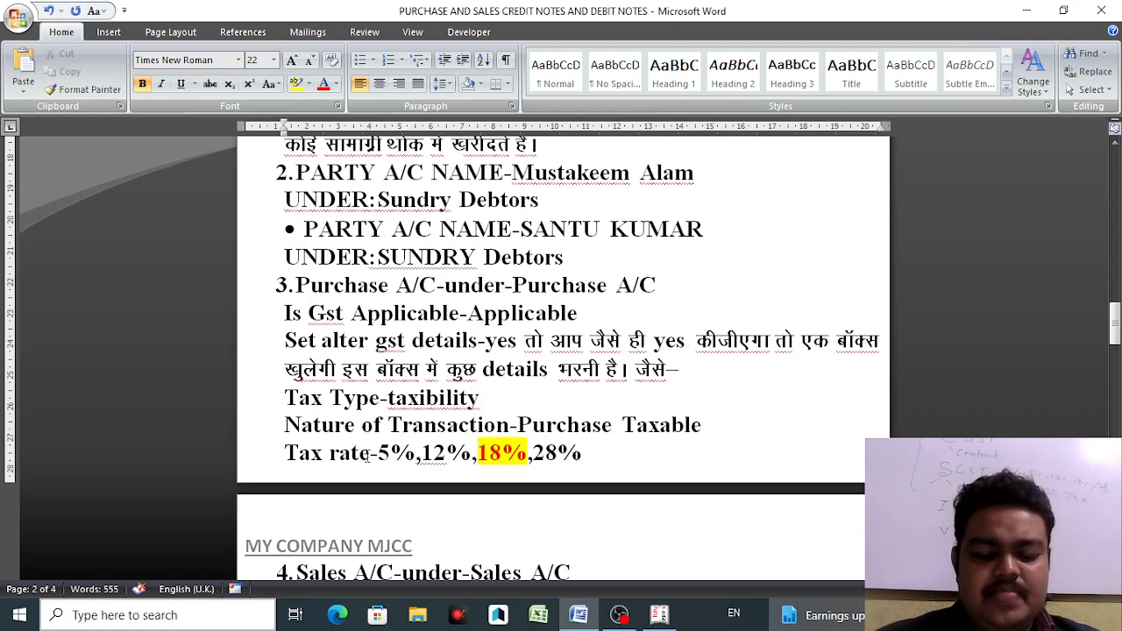
left_click_drag(370, 452, 330, 453)
type("TYP")
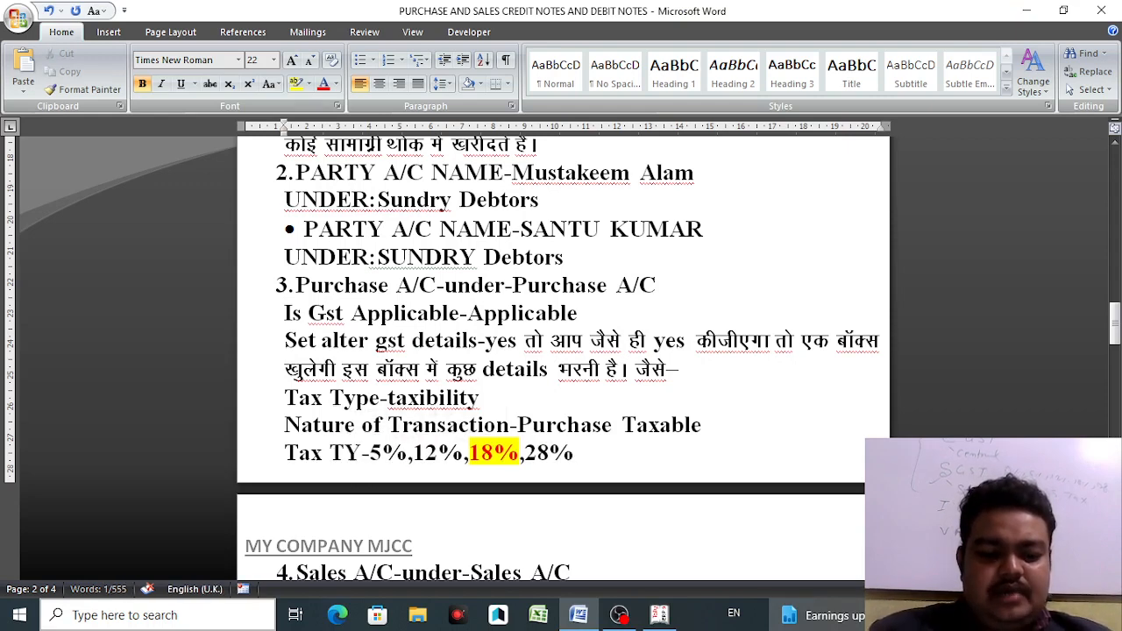
type("E")
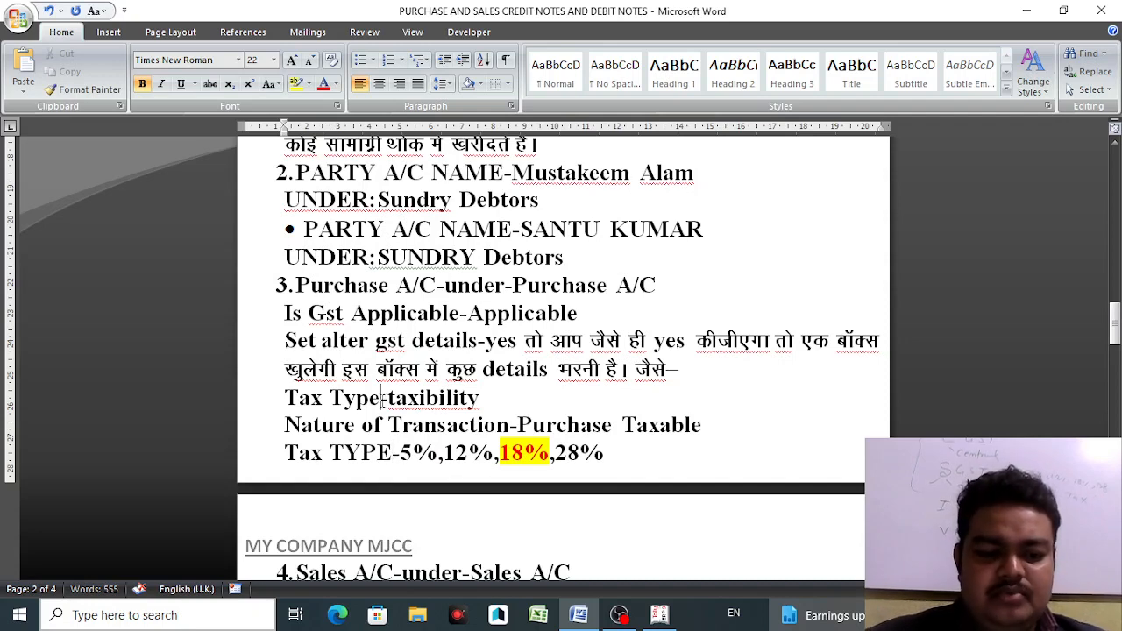
- Rewrite the taxability line as 'Taxability-TAXABLE', removing the 'Tax Type-' prefix
left_click_drag(381, 399, 289, 400)
key("BackSpace")
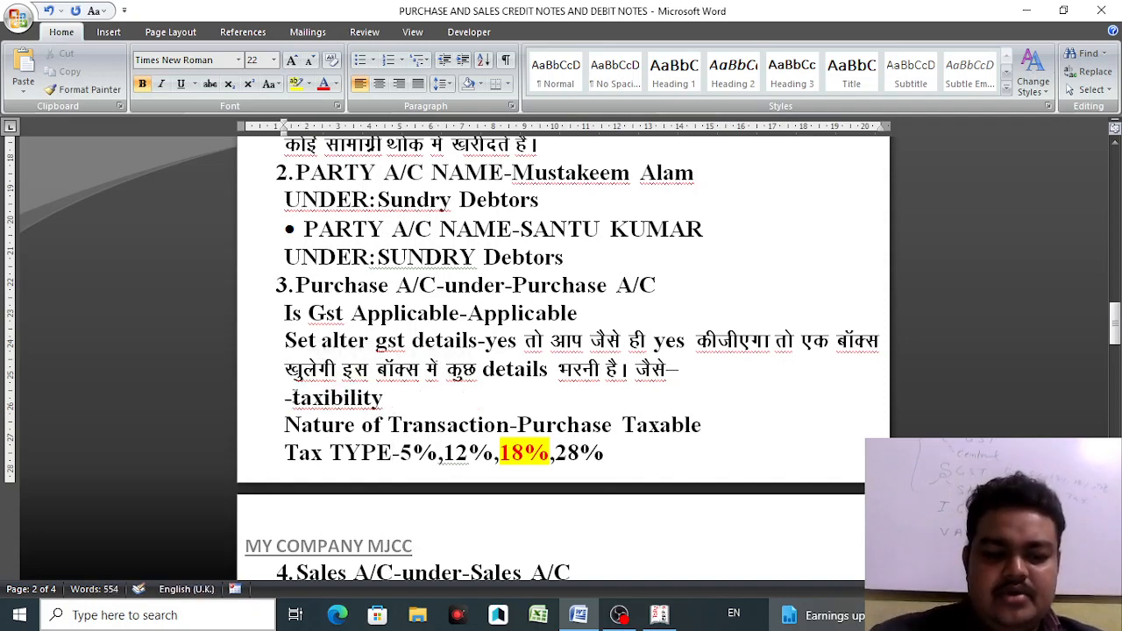
left_click(293, 399)
key("BackSpace")
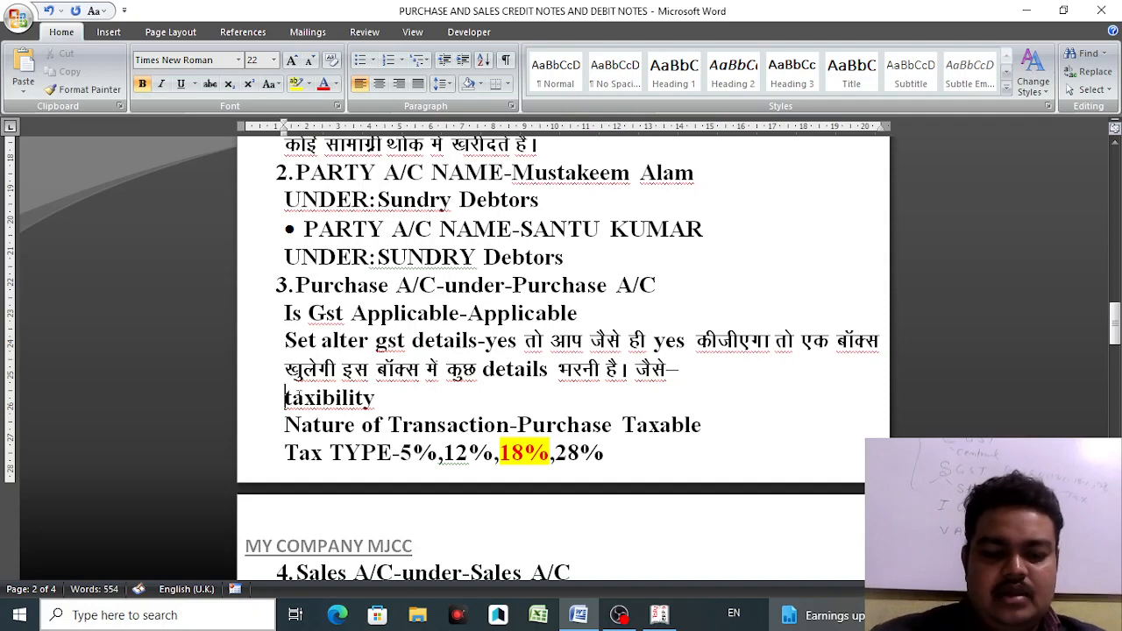
left_click(378, 399)
type("-")
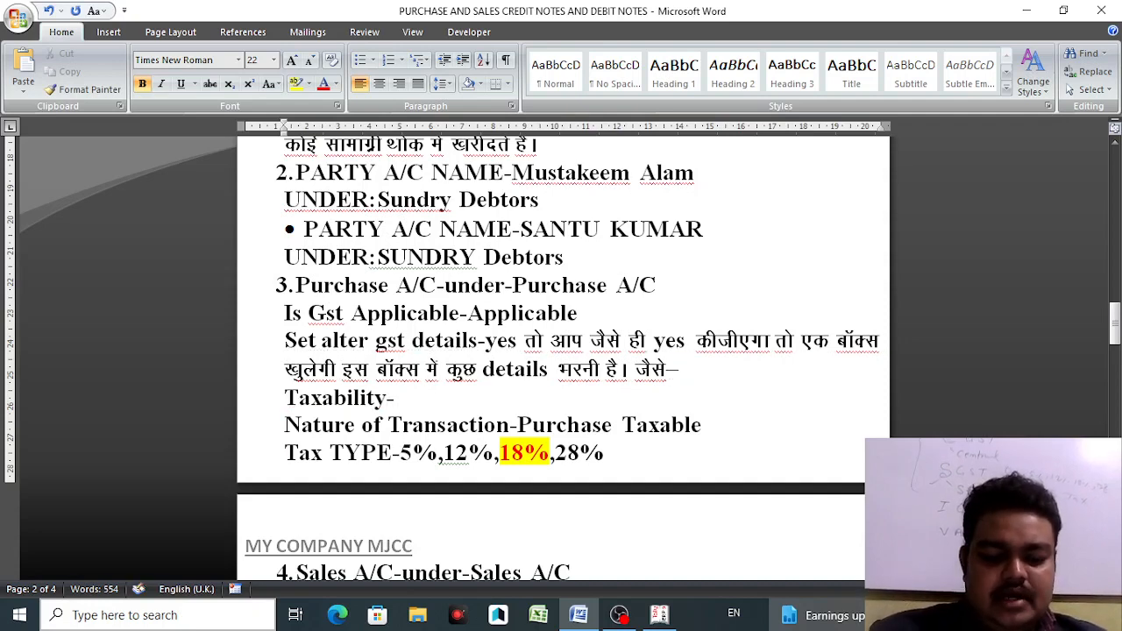
type("TAXABLE")
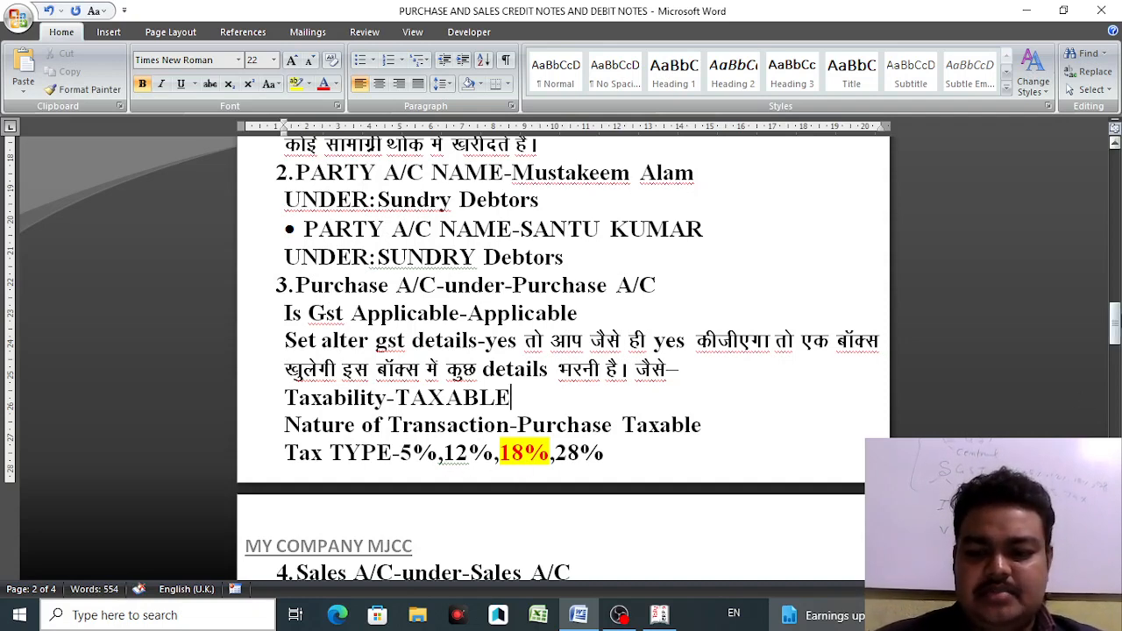
left_click_drag(1114, 324, 1114, 344)
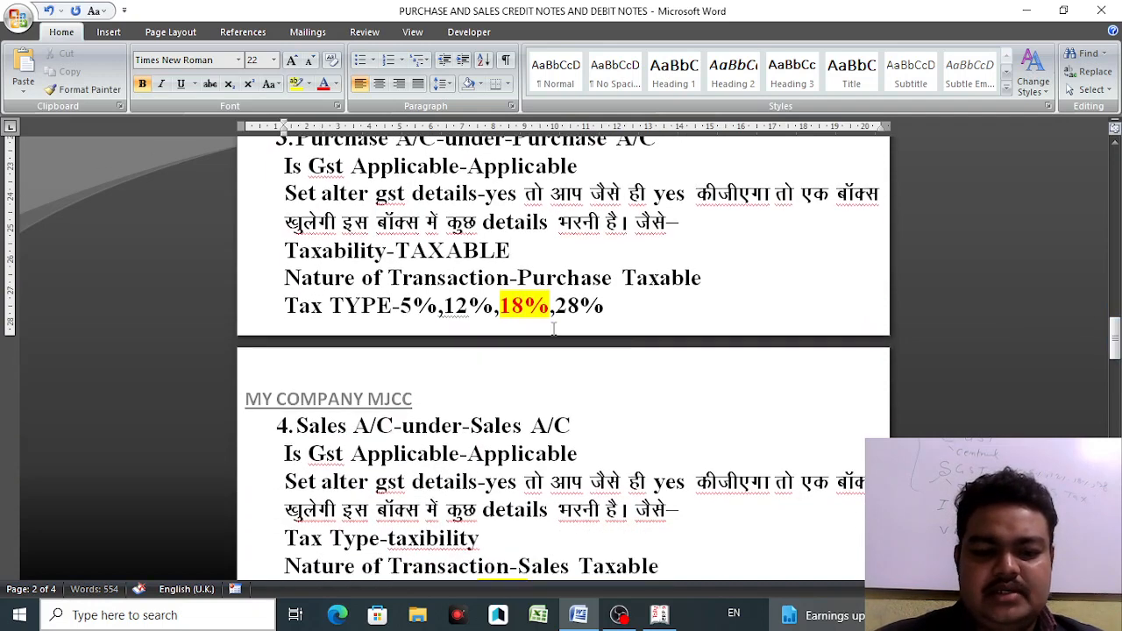
- Accept an 18% Integrated Tax rate for PURCHASES A/C, then check the Word notes
left_click(659, 614)
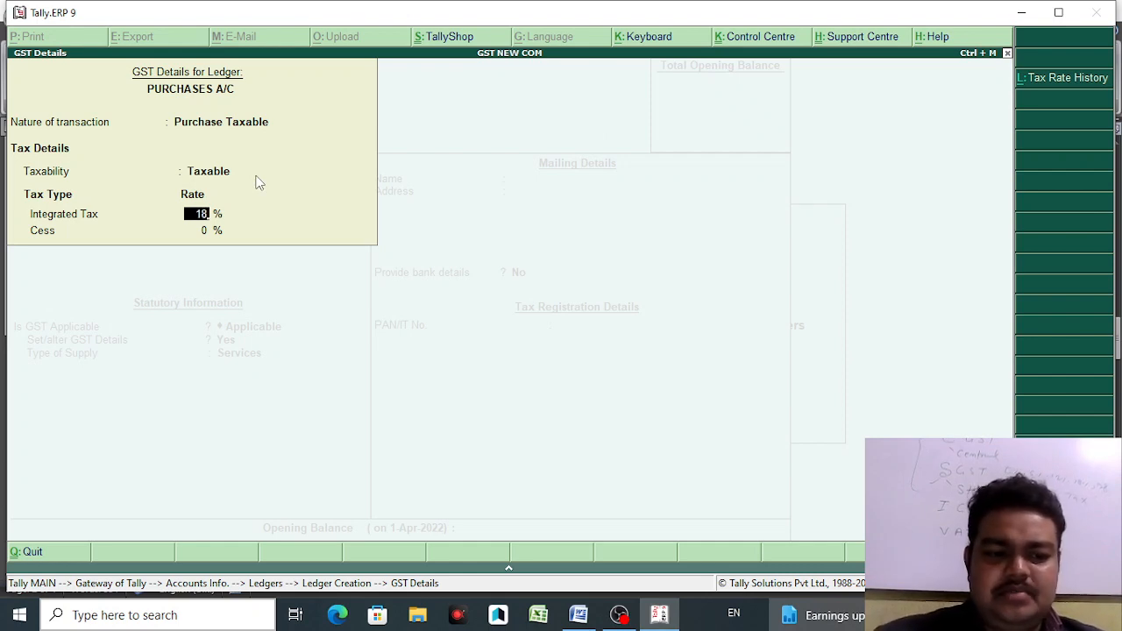
key("Return")
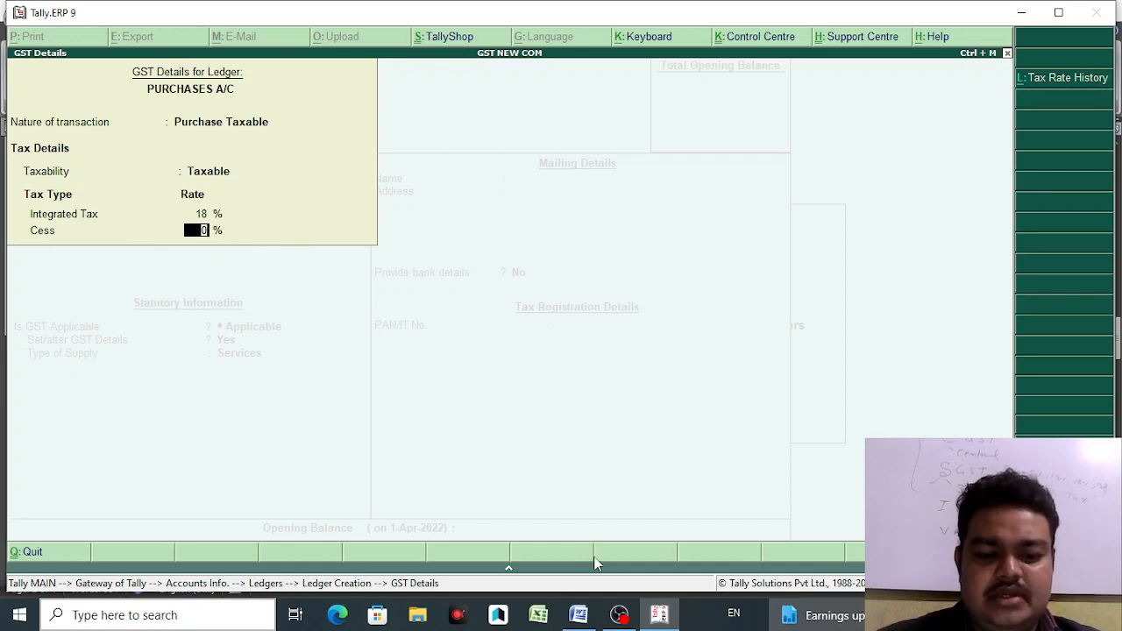
left_click(579, 618)
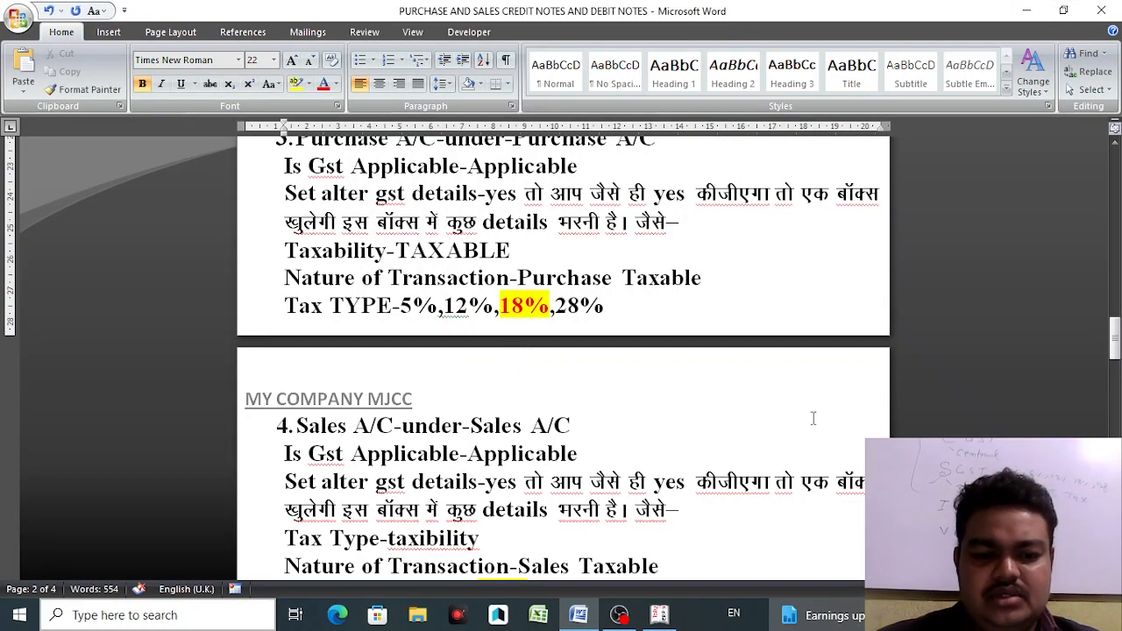
left_click_drag(1114, 355, 1117, 375)
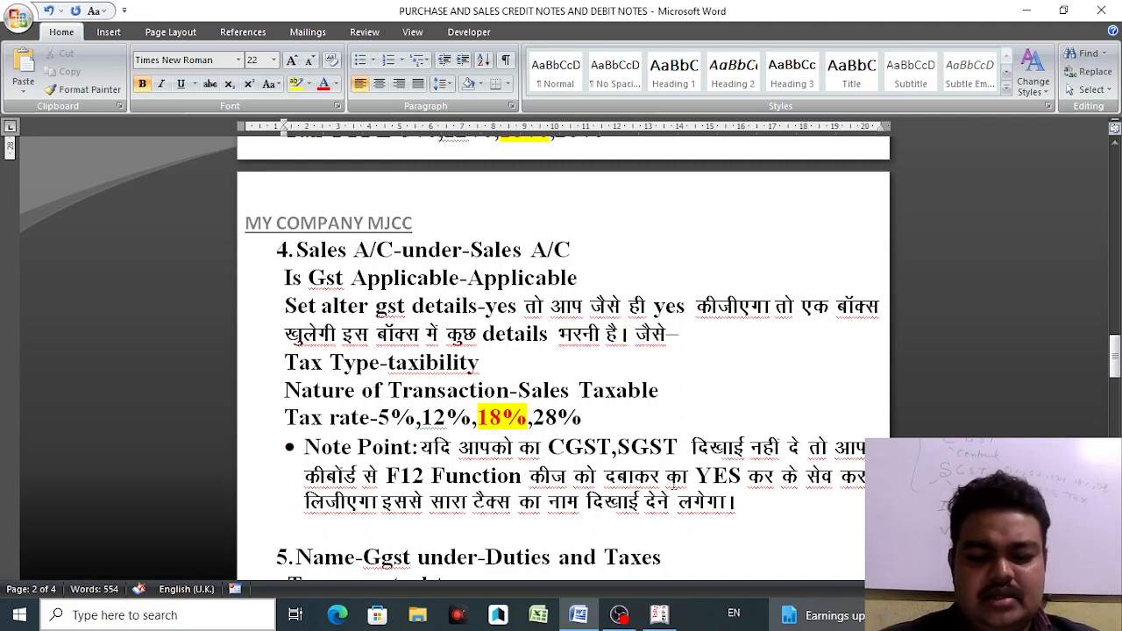
left_click(696, 476)
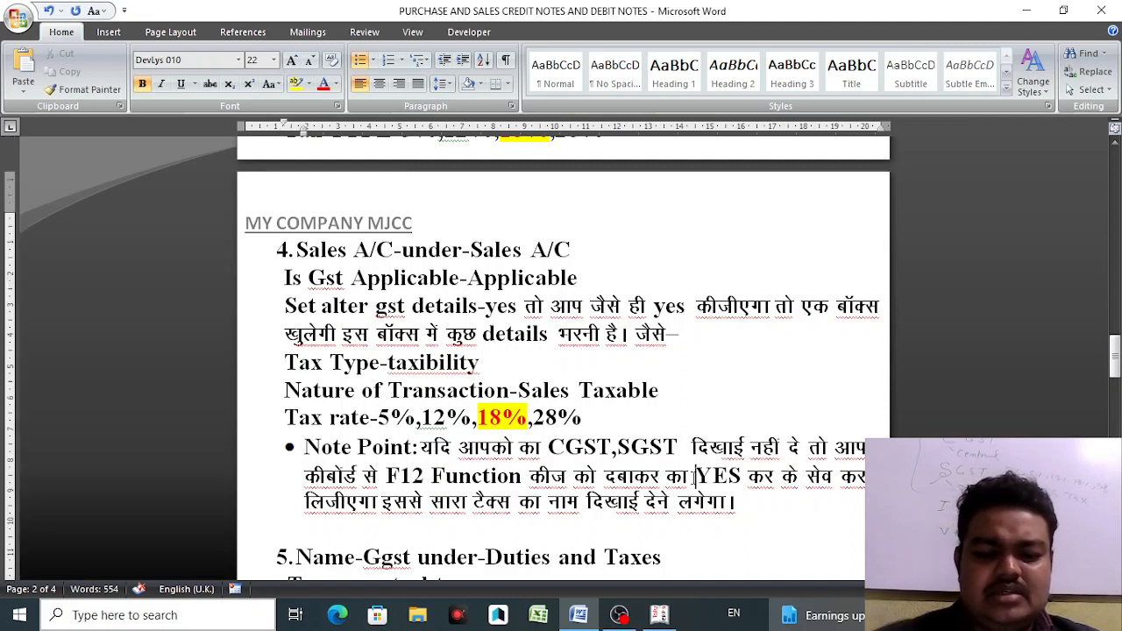
- Turn on Show all GST tax types so PURCHASES A/C gets 9% central and state tax
left_click(659, 618)
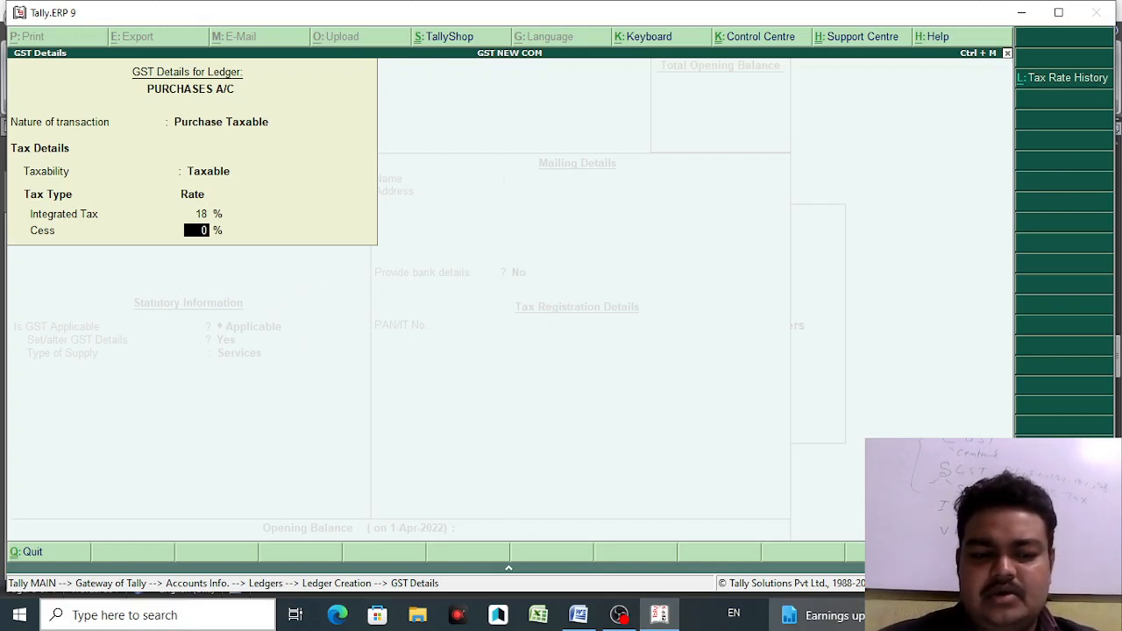
key("F12")
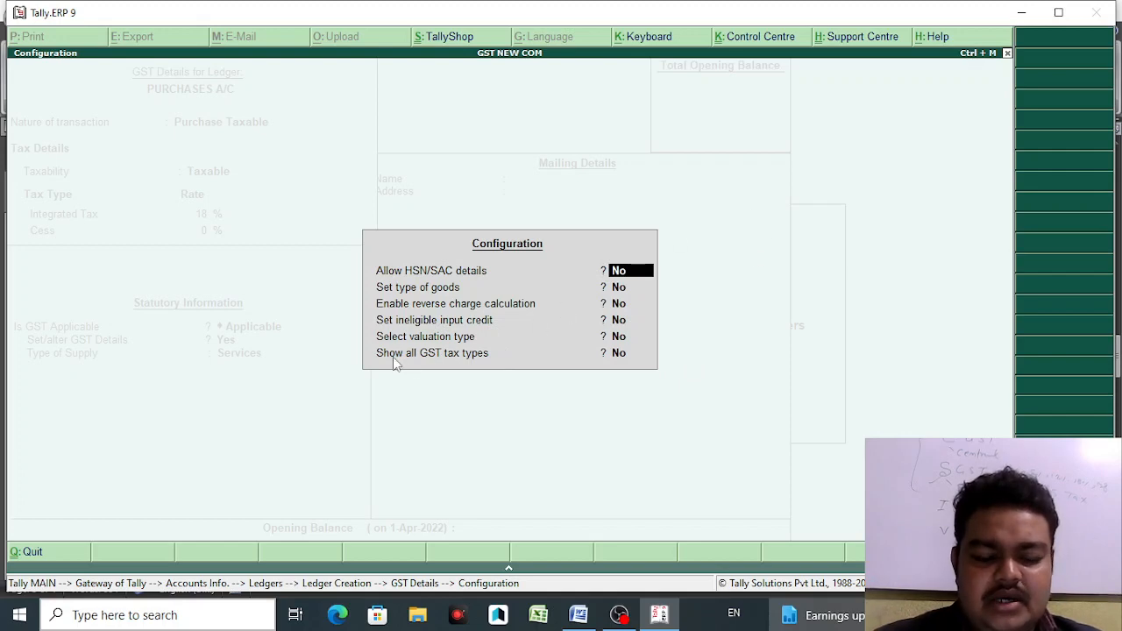
left_click(619, 354)
key("y")
key("Return")
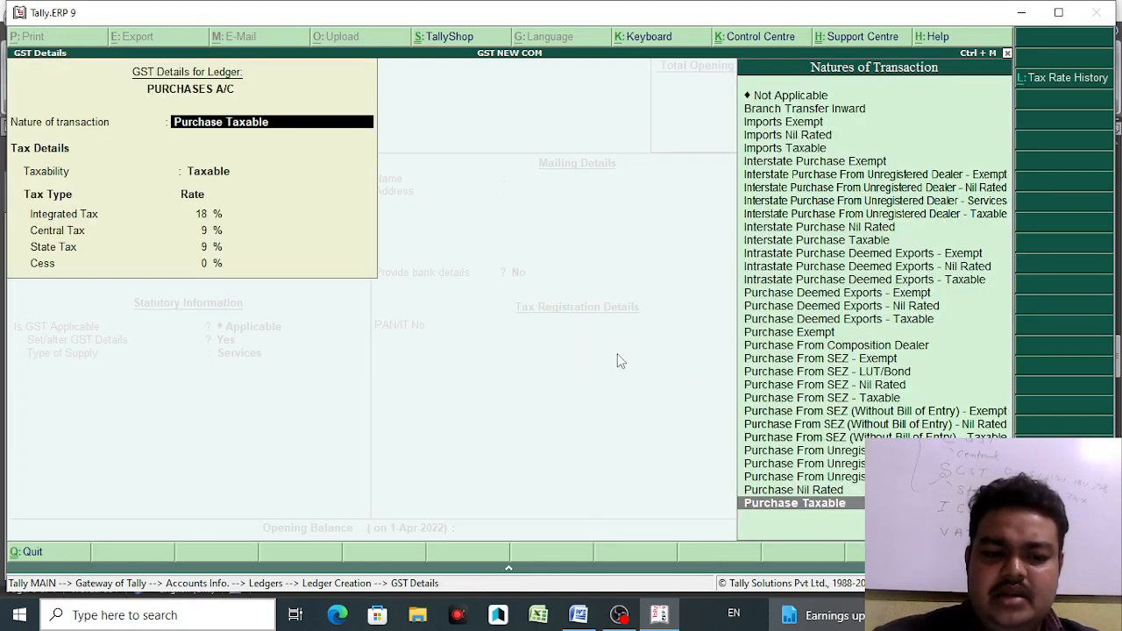
key("Return")
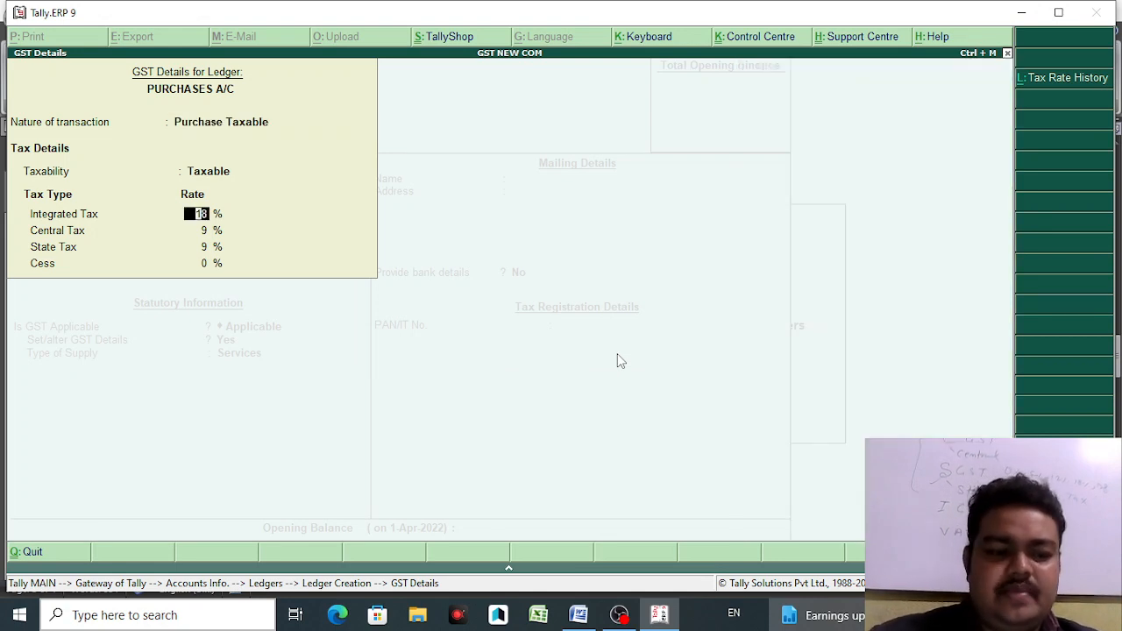
key("Return")
key("Return")
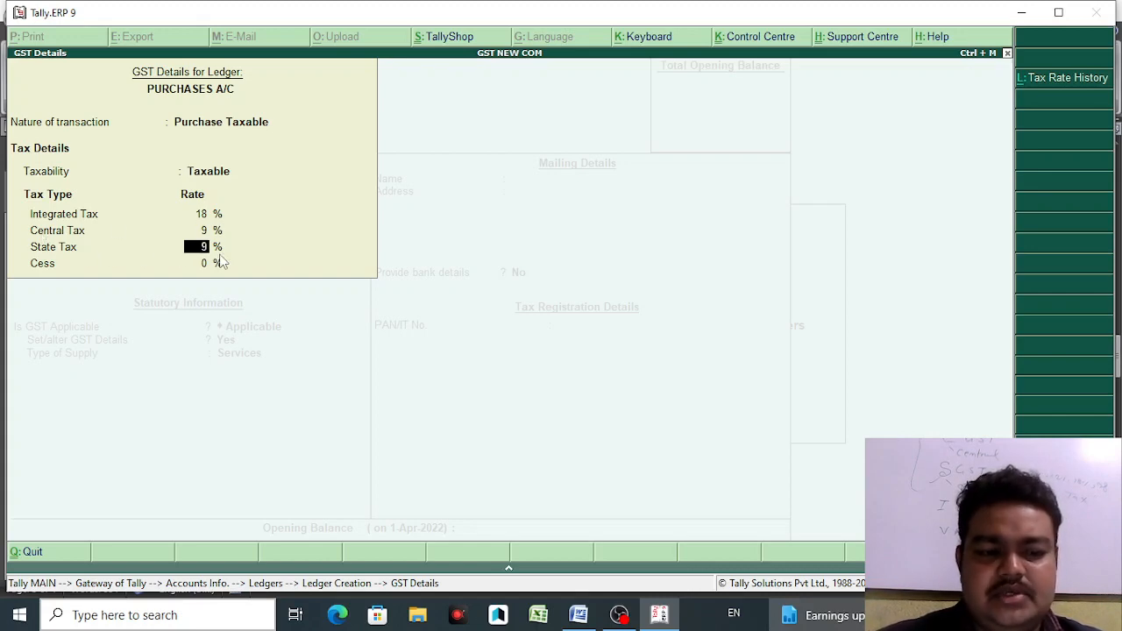
key("Return")
key("Return")
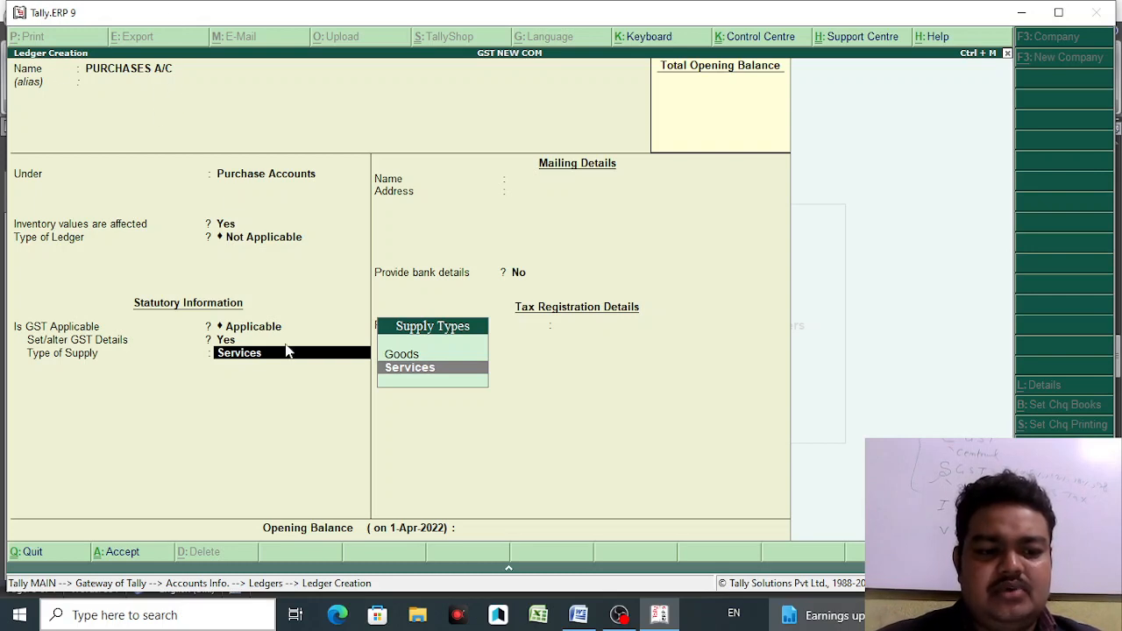
- Set the type of supply to Goods and save the PURCHASES A/C ledger
left_click(405, 354)
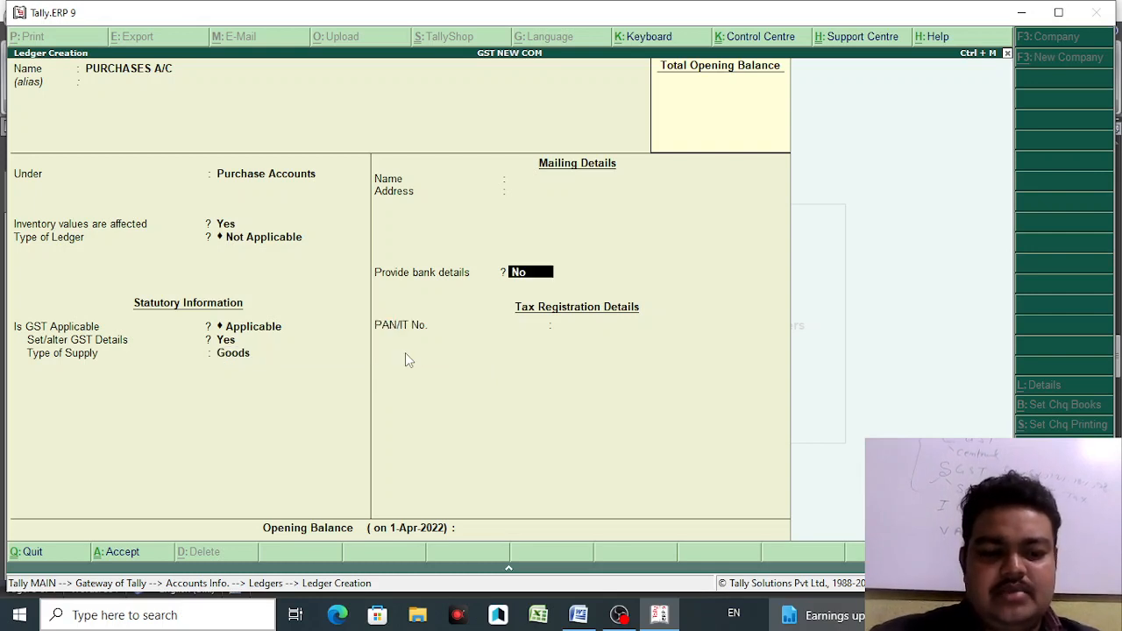
key("Return")
key("Return")
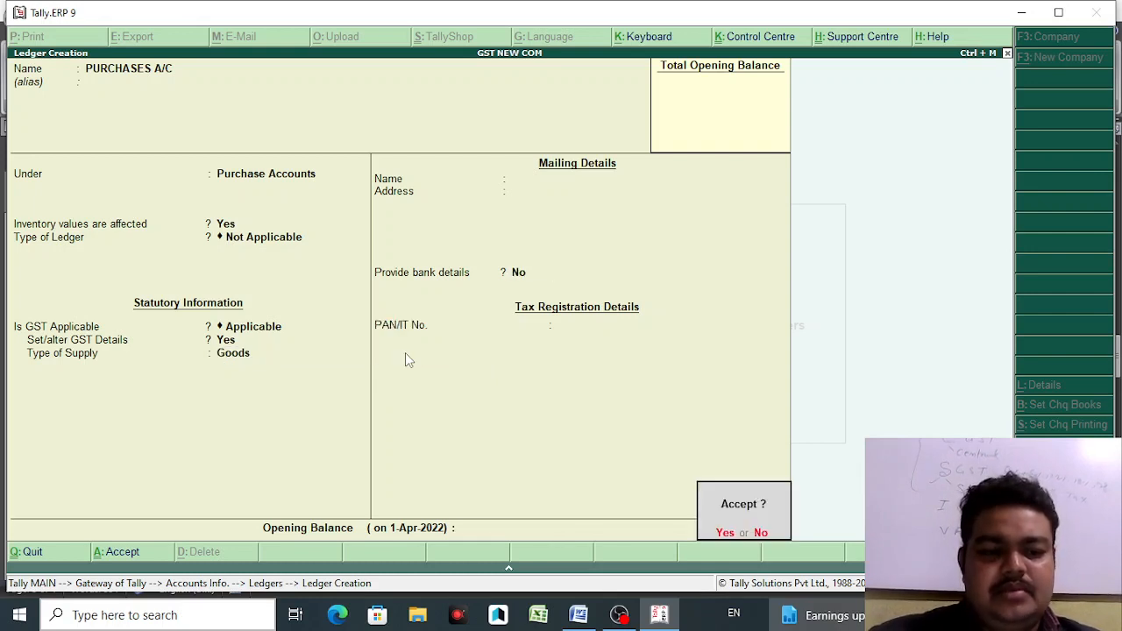
key("Return")
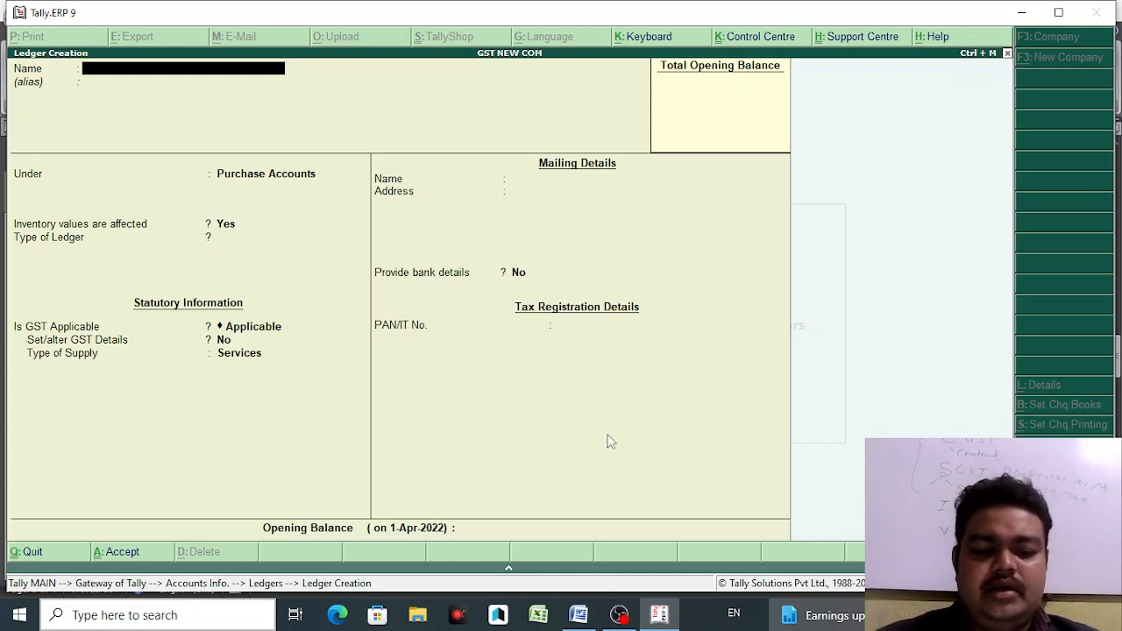
left_click(577, 615)
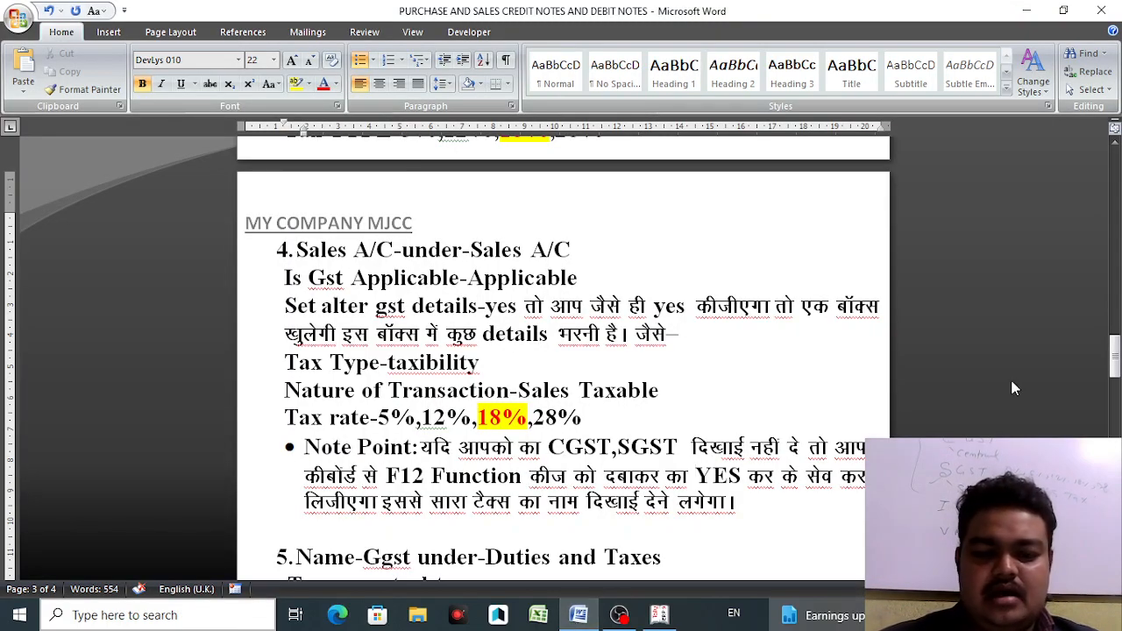
- Scroll up through the Sales A/C notes in Word, then return to Tally's Ledger Creation form
mouse_move(1115, 363)
left_mouse_down()
mouse_move(1117, 386)
mouse_move(1116, 368)
left_mouse_up()
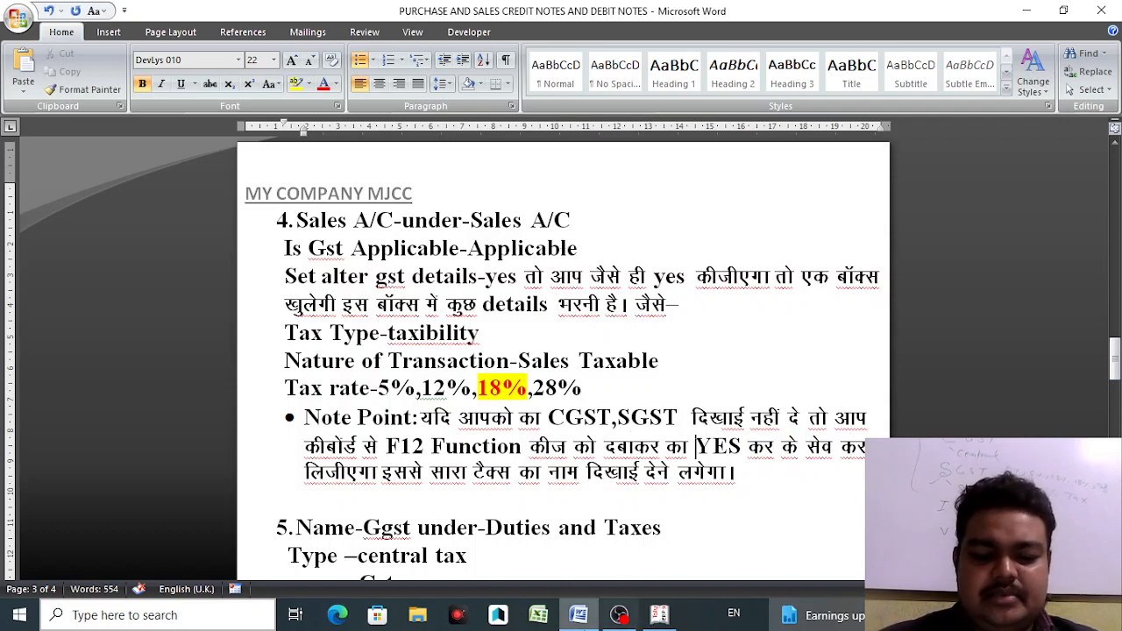
left_click(659, 615)
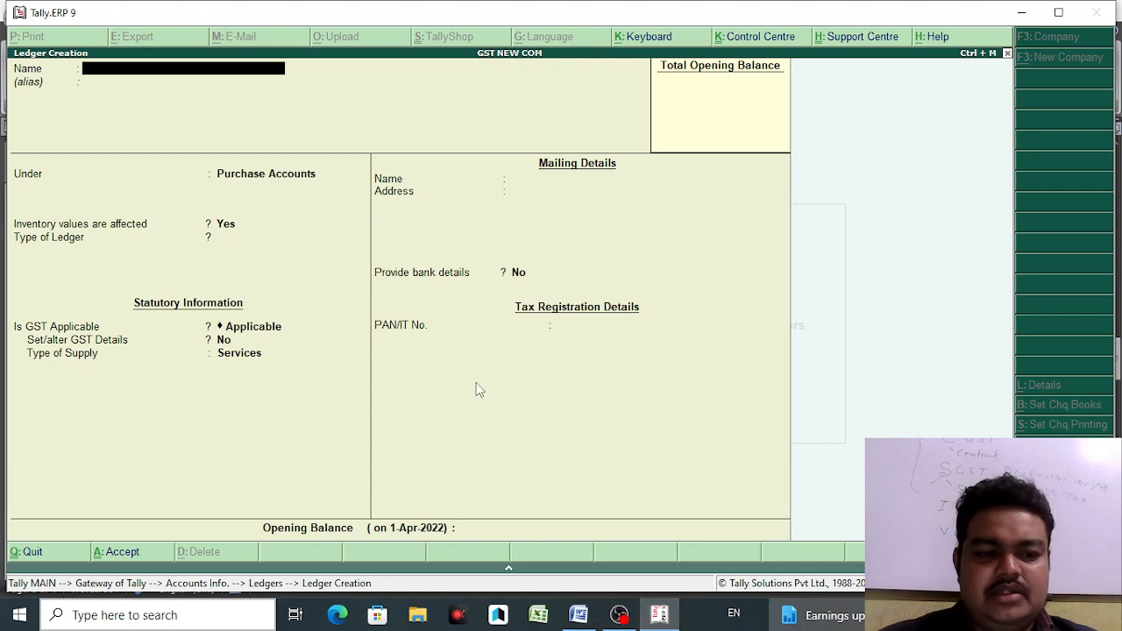
- Create SALES A/C under Sales Accounts with Set/alter GST Details set to Yes
type("SALES A/C")
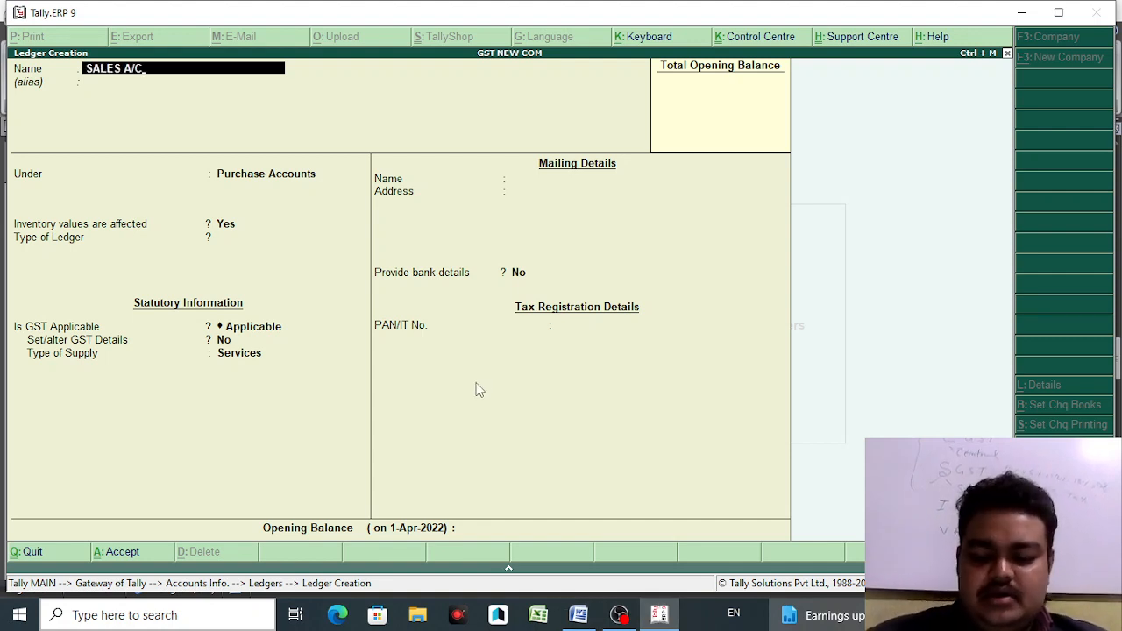
key("Return")
key("Return")
type("SAL")
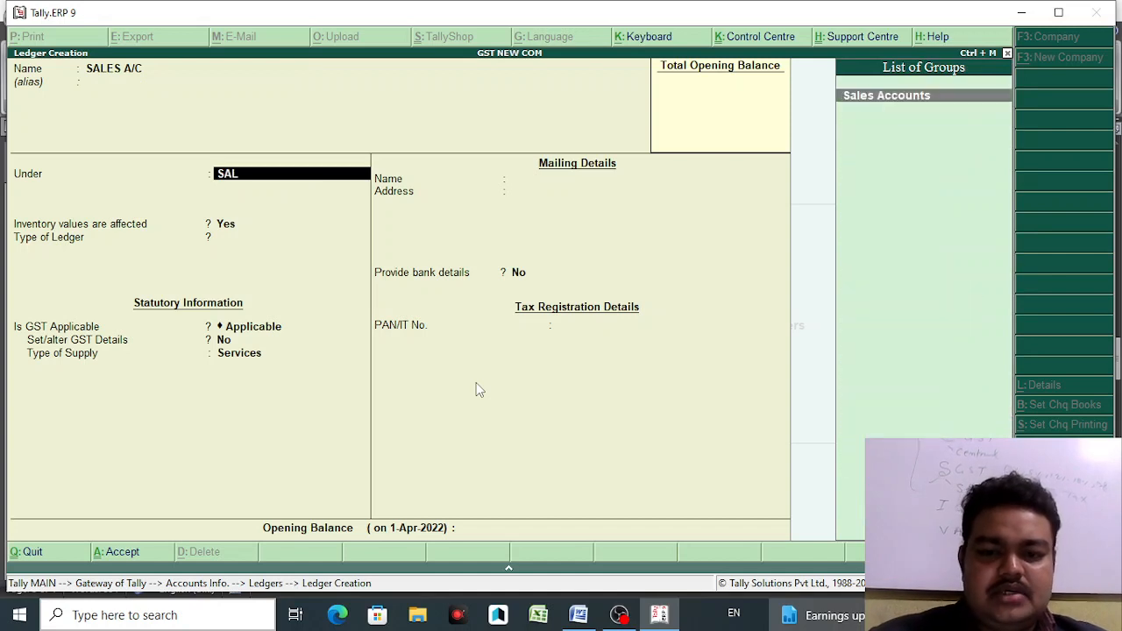
key("Return")
key("Return")
key("Return")
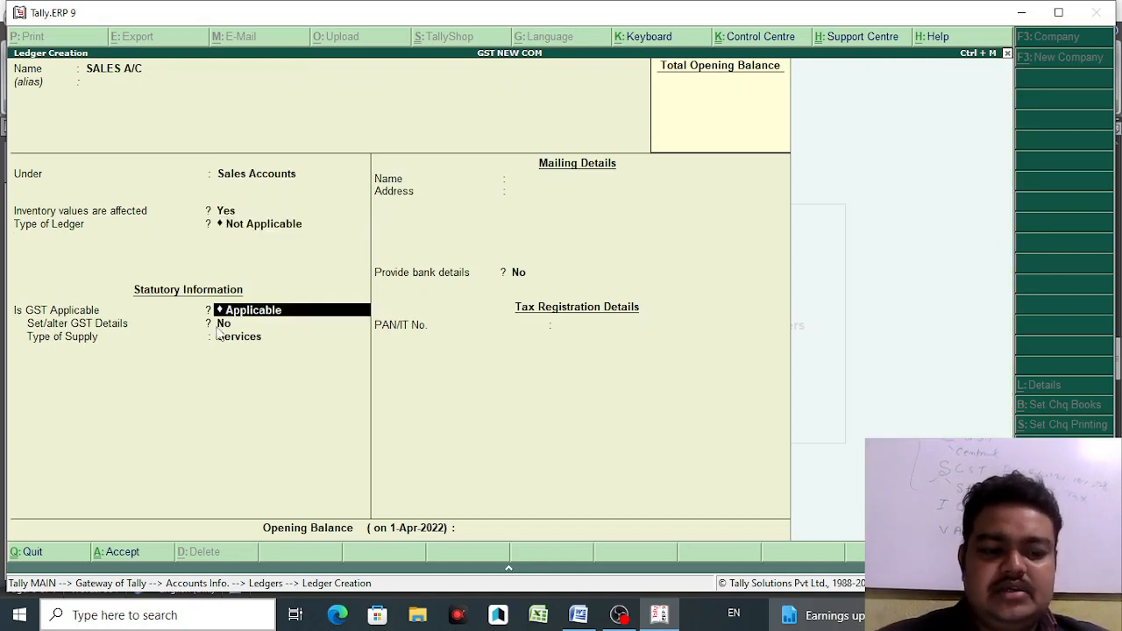
key("Return")
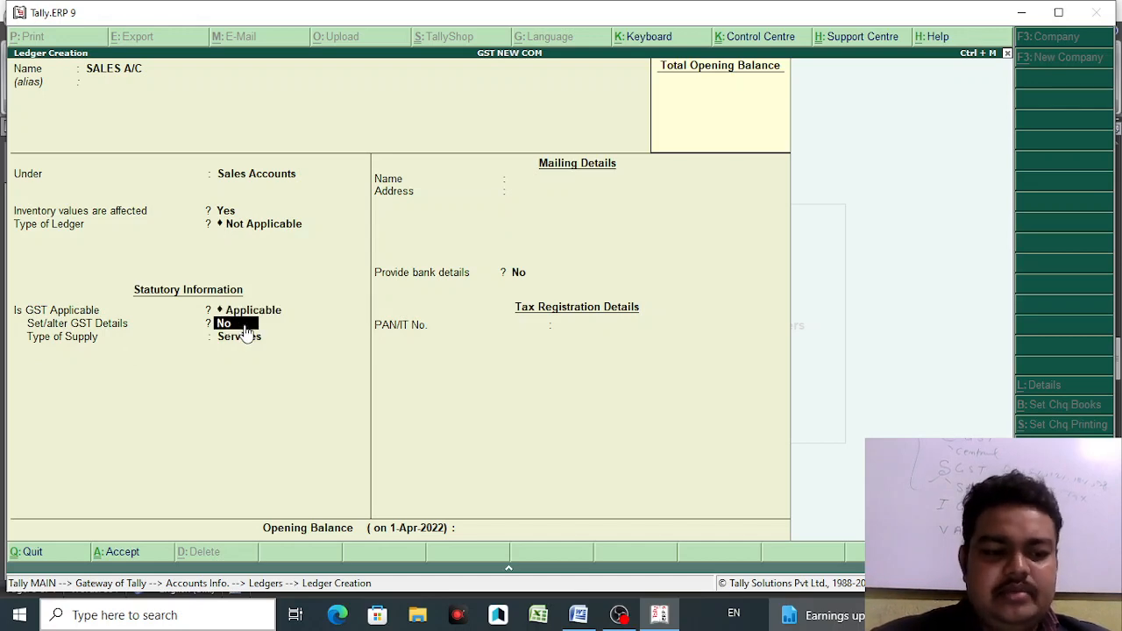
type("Y")
key("Return")
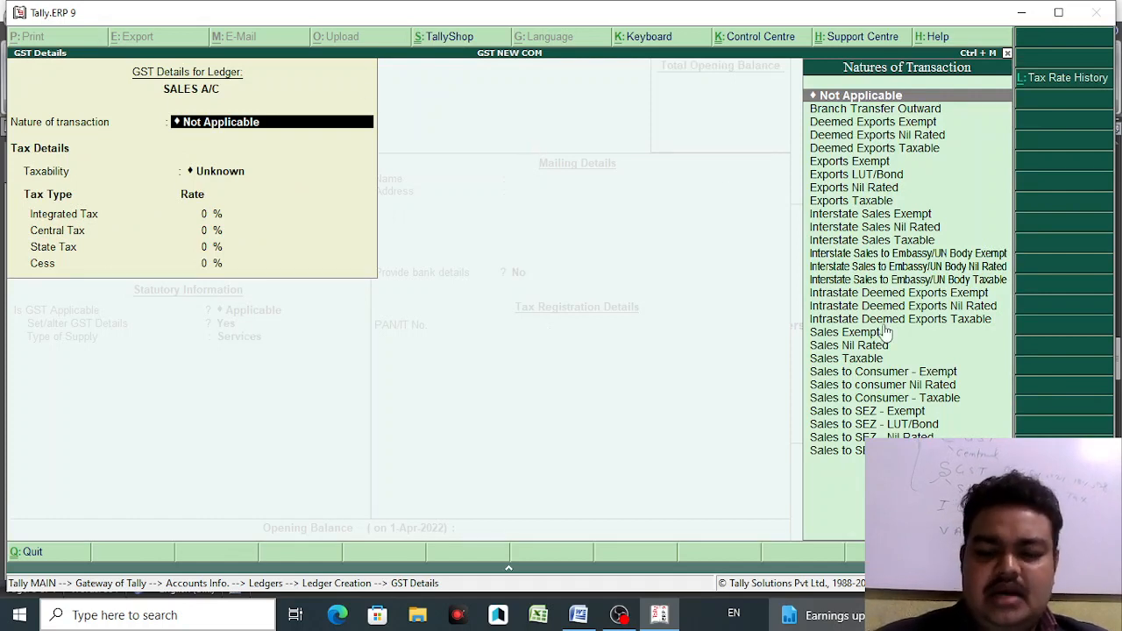
- Choose Sales Taxable as the GST nature of transaction
key("Down")
key("Down")
key("Down")
key("Down")
key("Down")
key("Down")
key("Down")
key("Down")
key("Down")
key("Down")
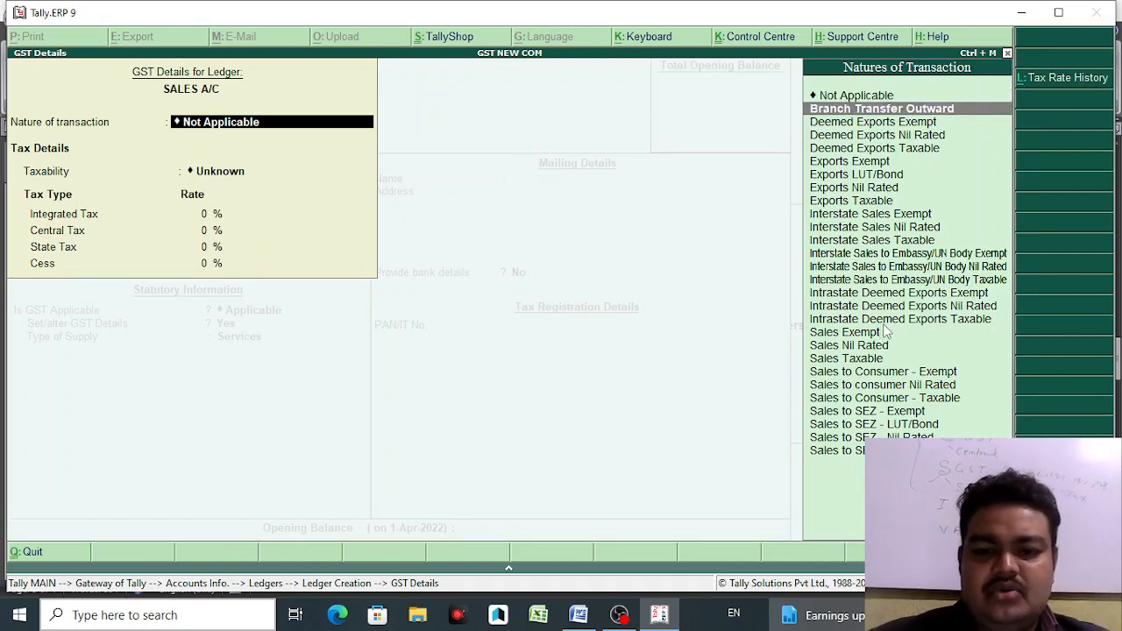
key("n")
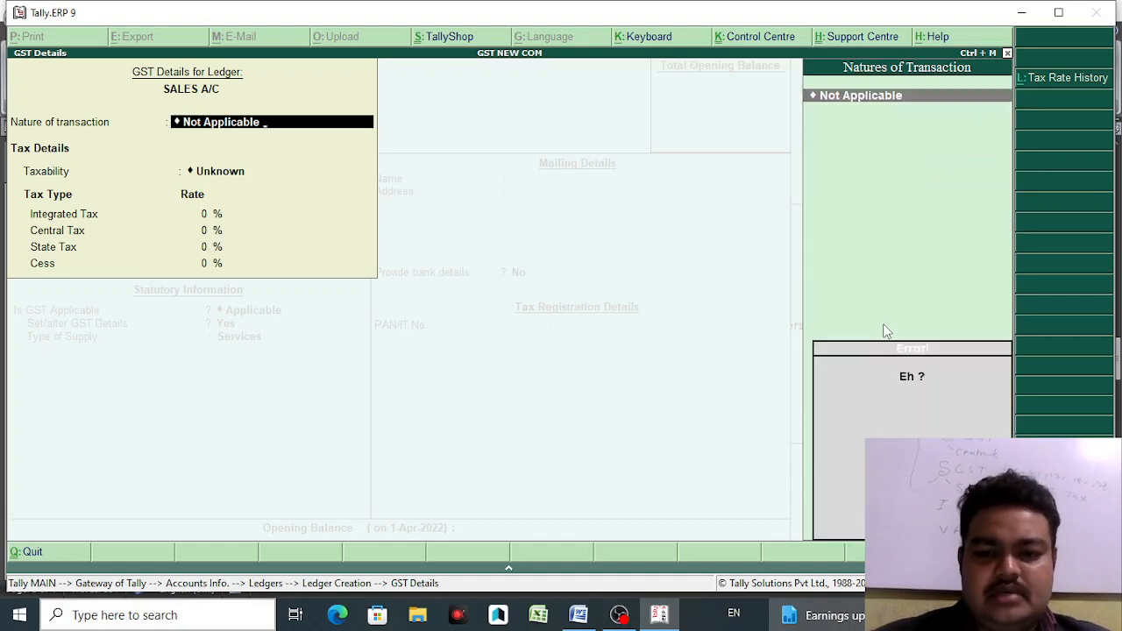
key("BackSpace")
key("BackSpace")
key("BackSpace")
key("BackSpace")
key("BackSpace")
key("BackSpace")
key("BackSpace")
key("BackSpace")
key("BackSpace")
key("BackSpace")
key("BackSpace")
key("BackSpace")
key("BackSpace")
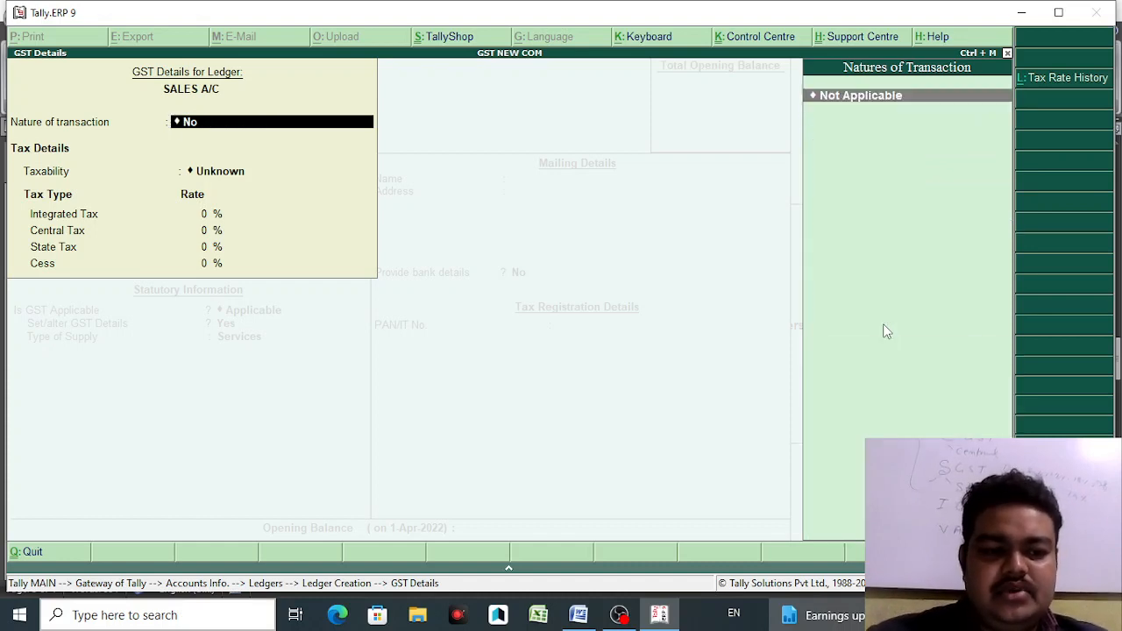
type("SA")
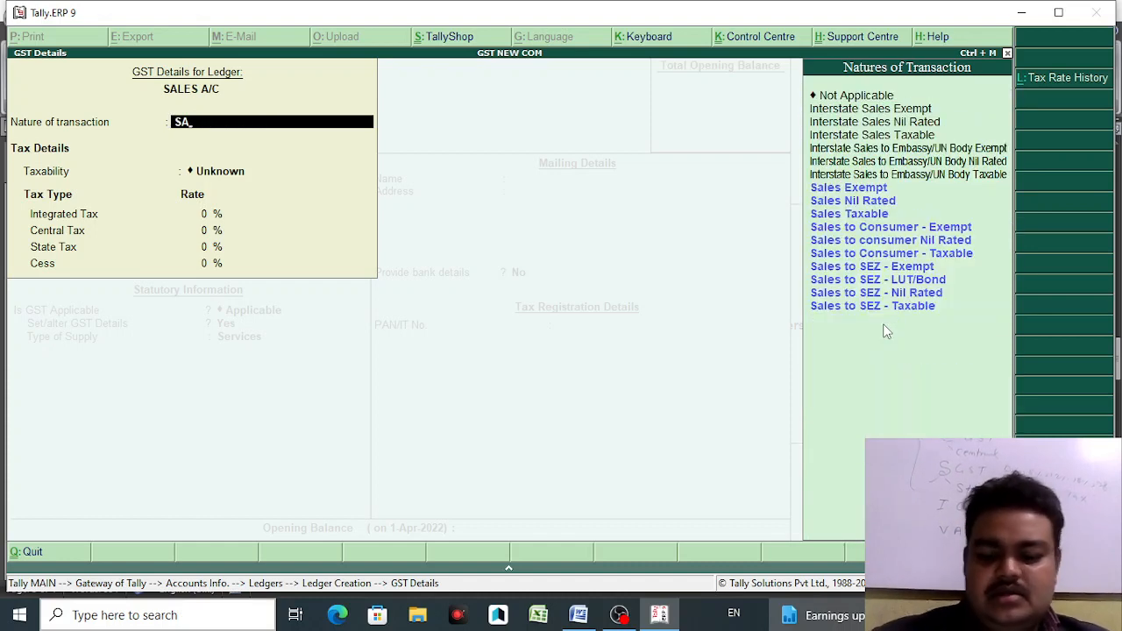
key("Down")
key("Down")
key("Return")
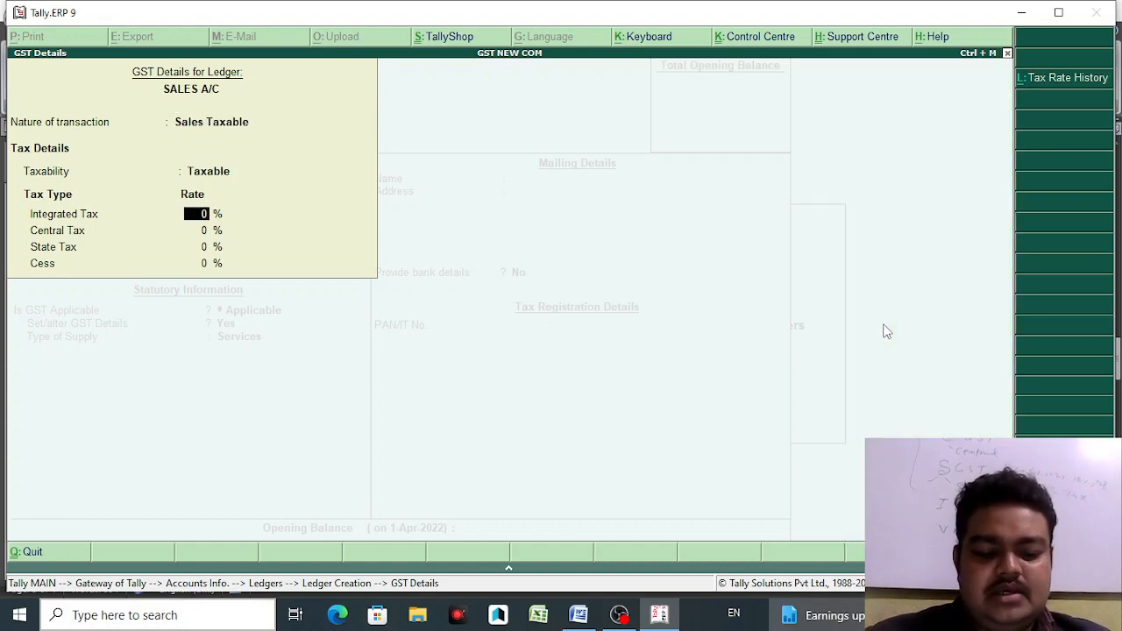
- Accept 18% IGST and 9% CGST/SGST, set supply to Goods, and save SALES A/C
left_click(581, 616)
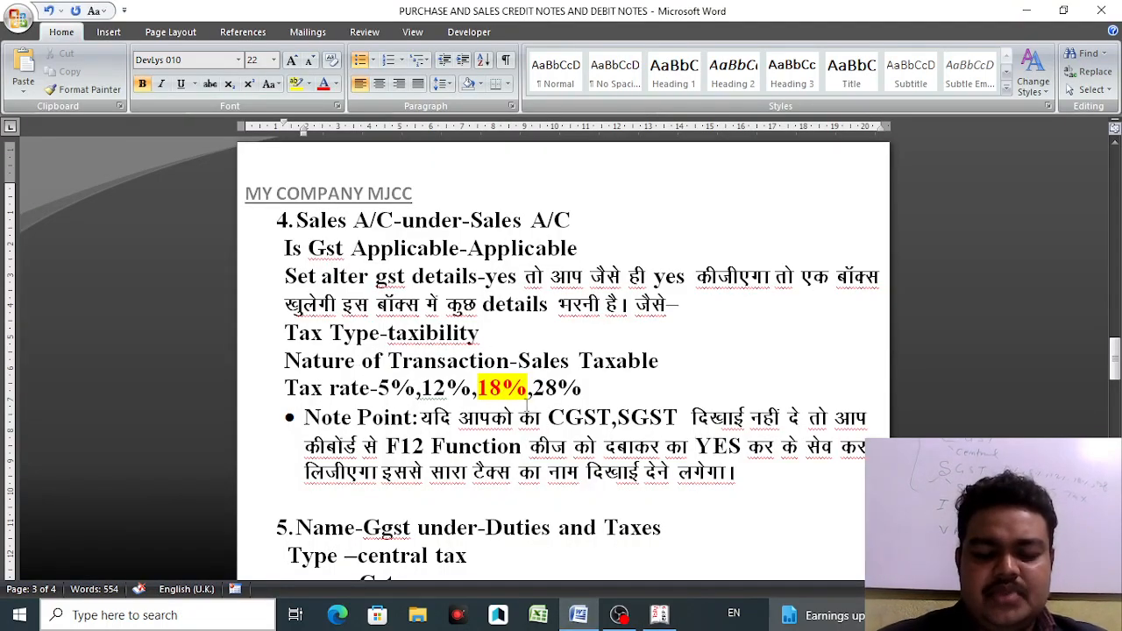
left_click(660, 616)
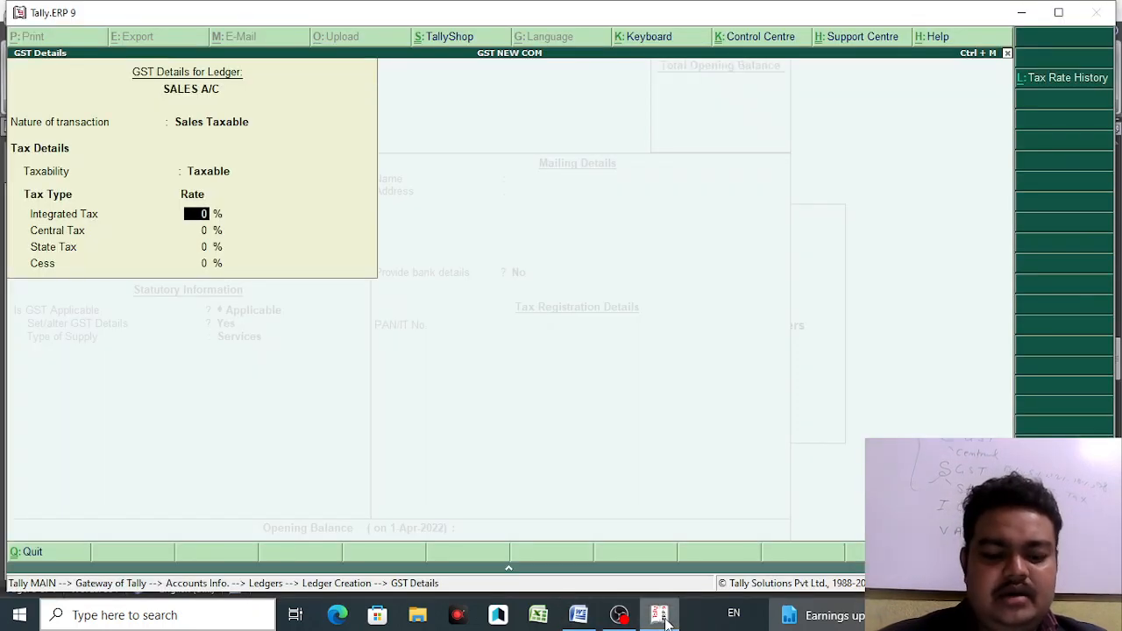
key("Return")
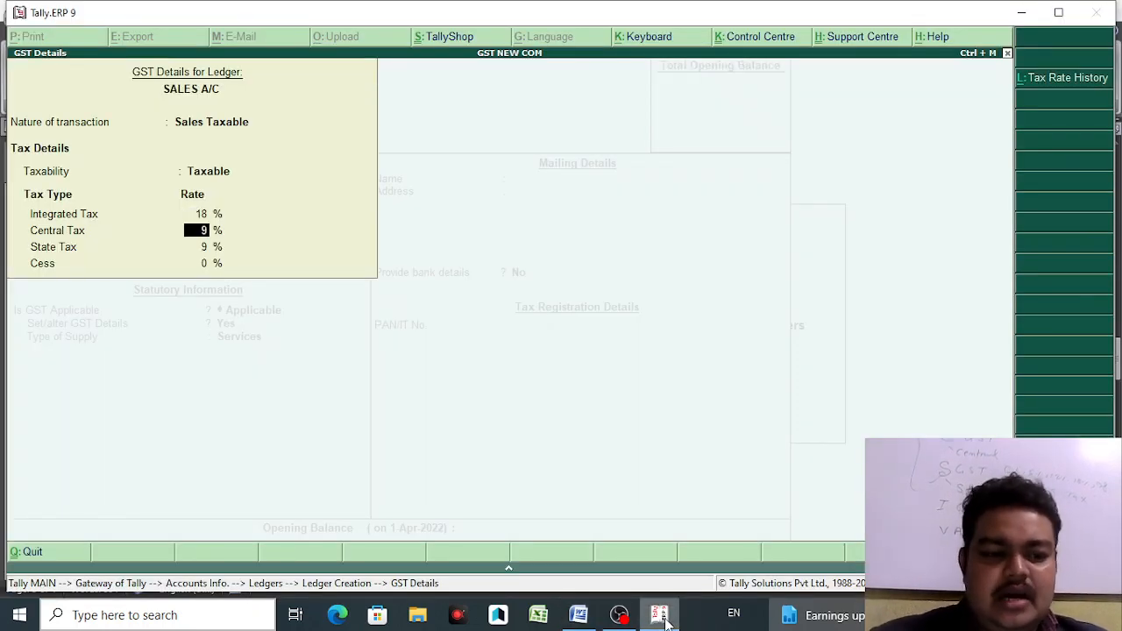
key("Return")
key("Return")
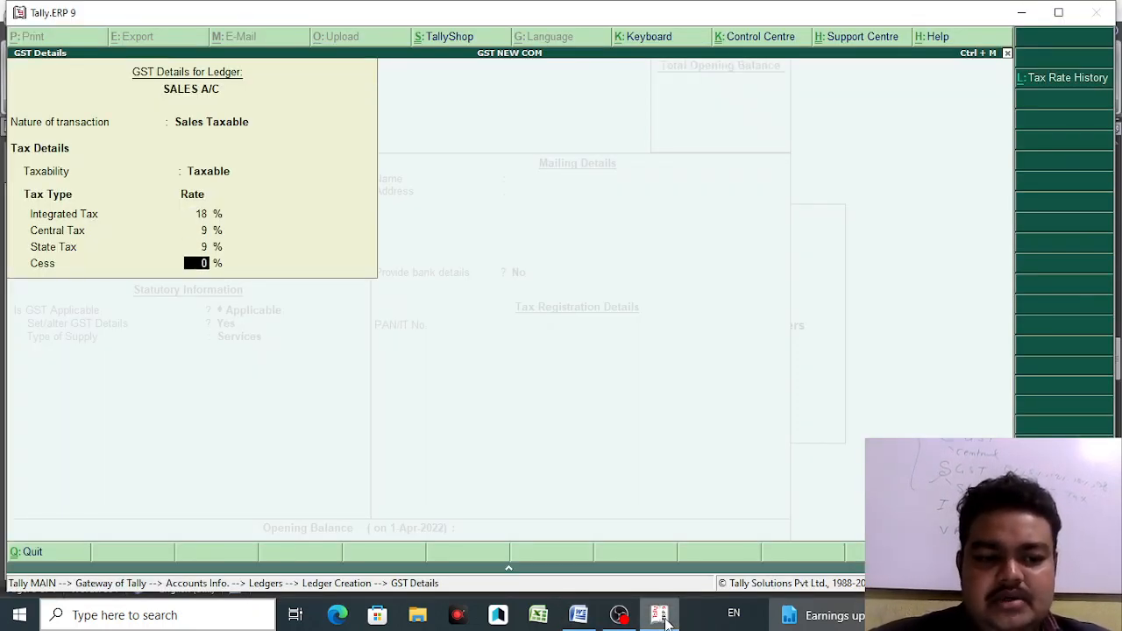
key("Return")
key("Up")
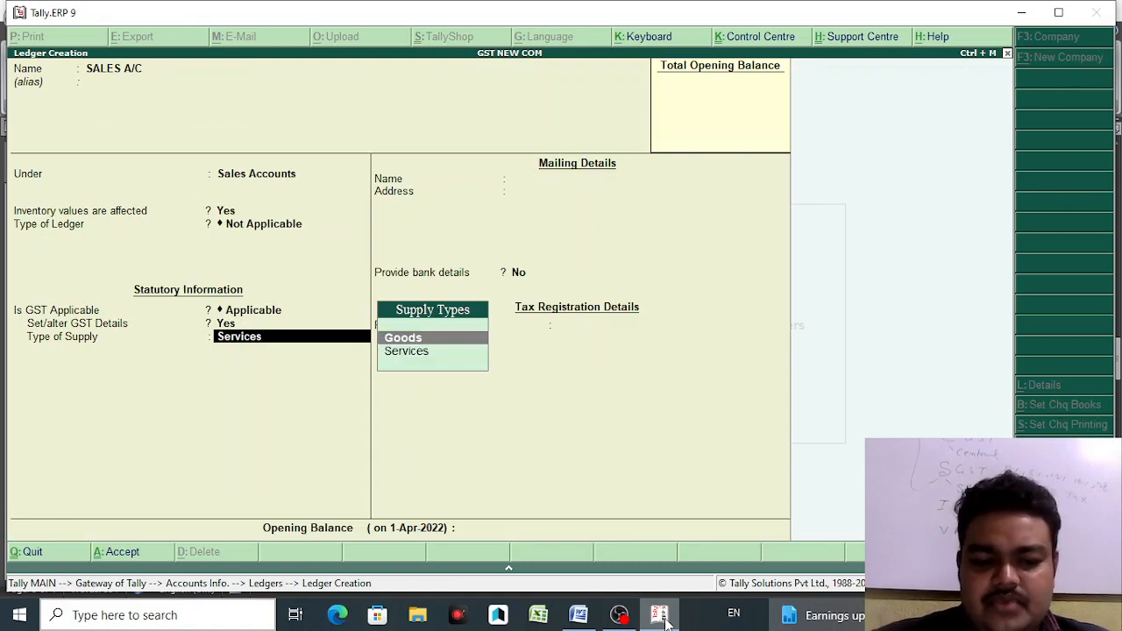
key("Return")
key("Return")
key("Return")
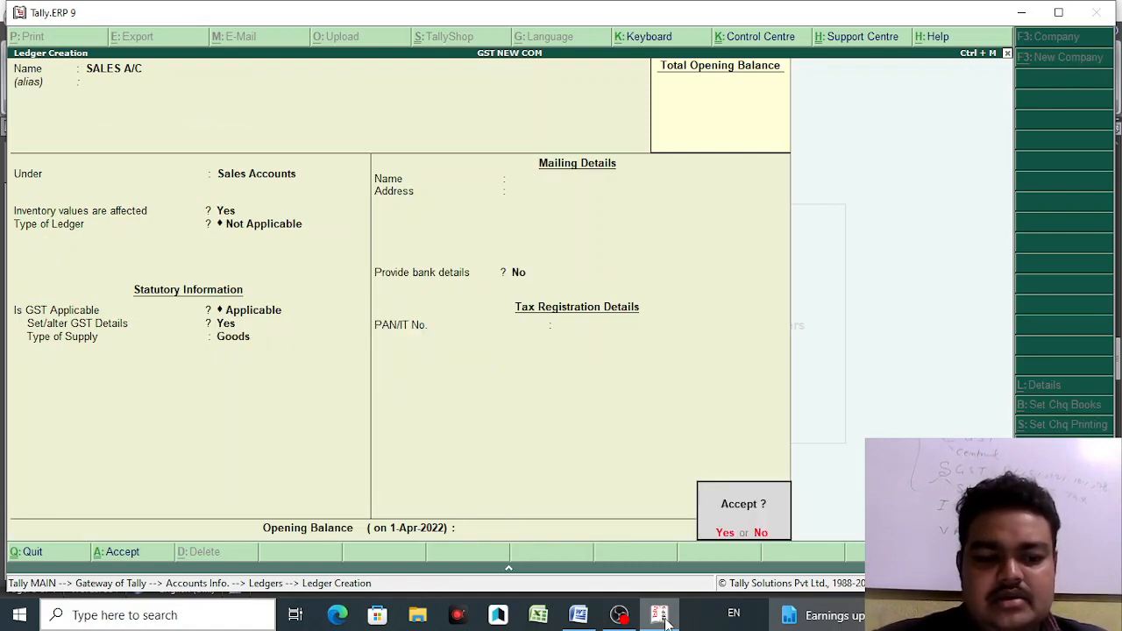
key("Return")
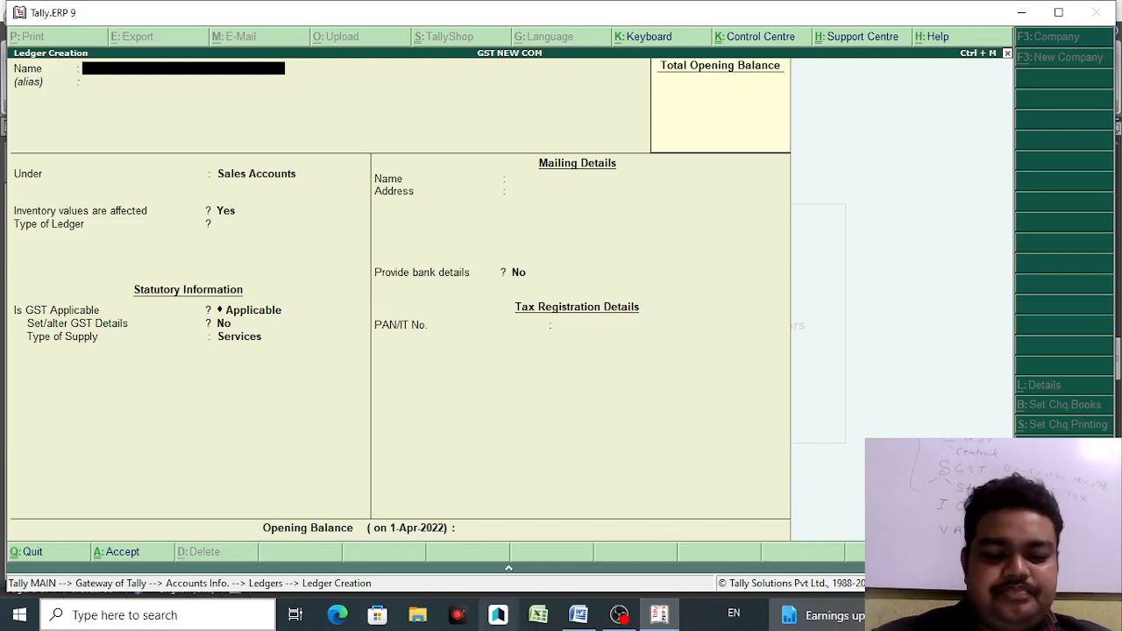
left_click(579, 615)
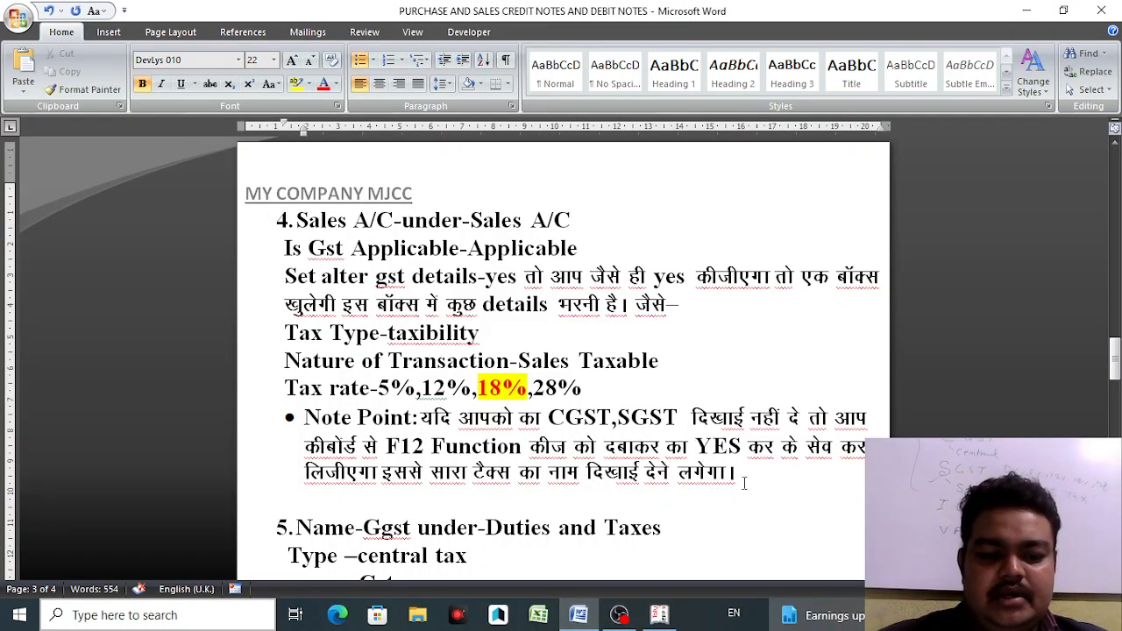
- Change 'Ggst' to 'Cgst' in item 5 of the Word notes, then return to Tally
left_click_drag(1115, 355, 1115, 395)
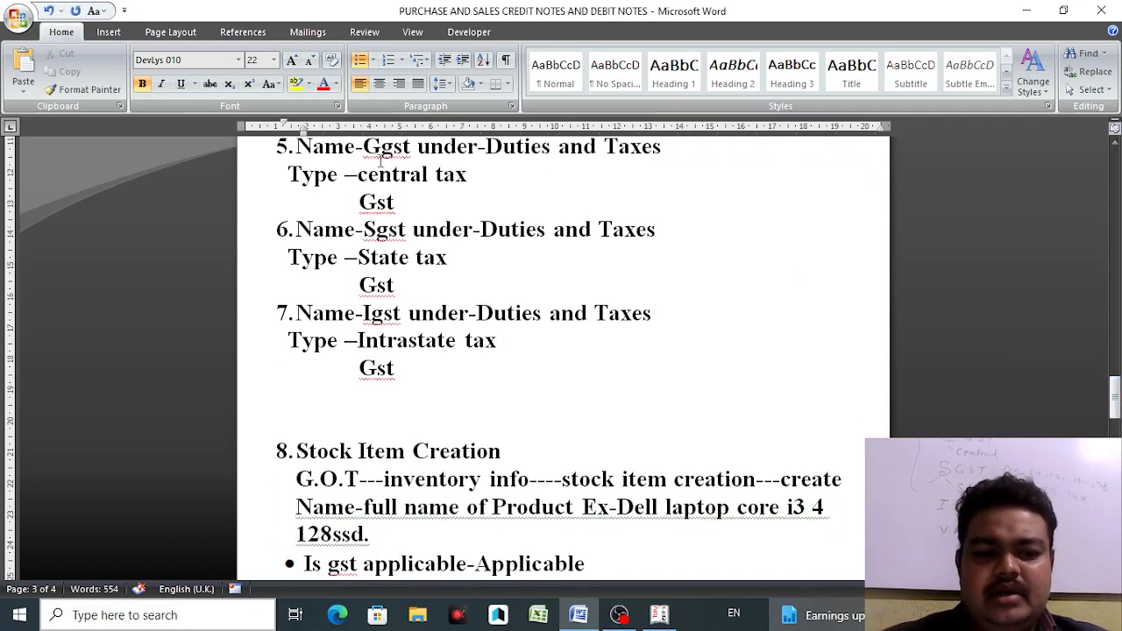
left_click(381, 151)
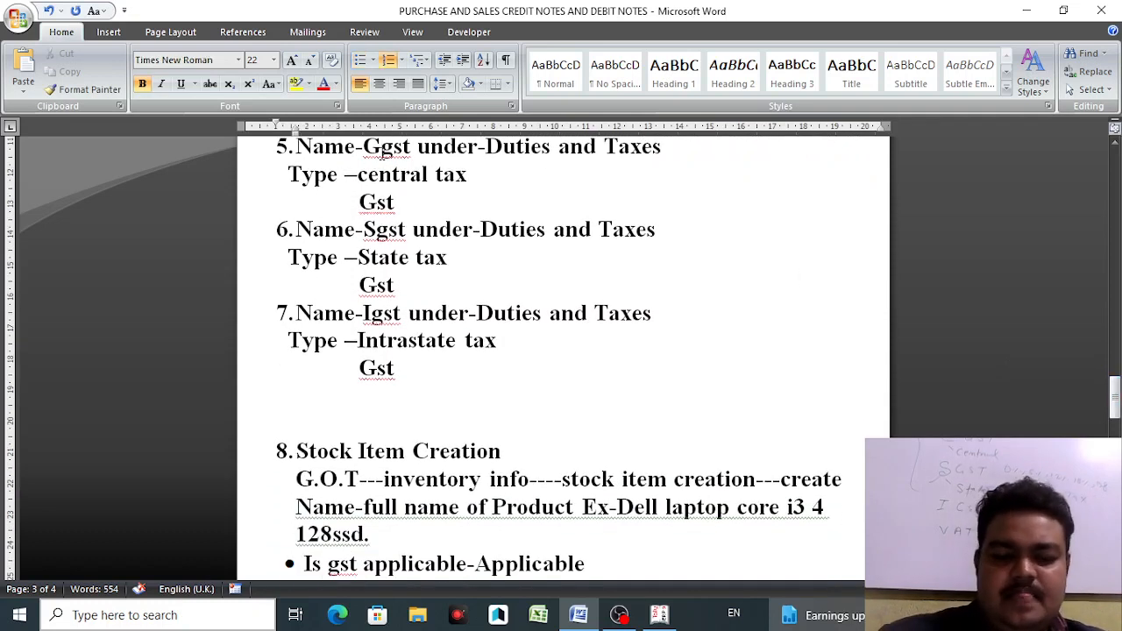
key("BackSpace")
type("C")
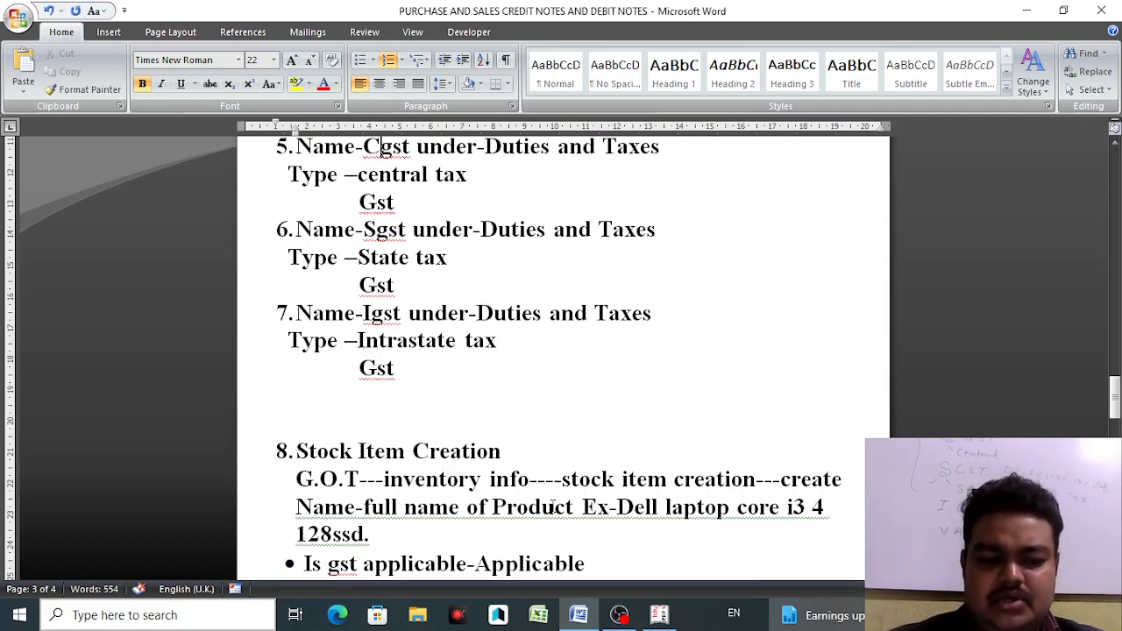
left_click(660, 616)
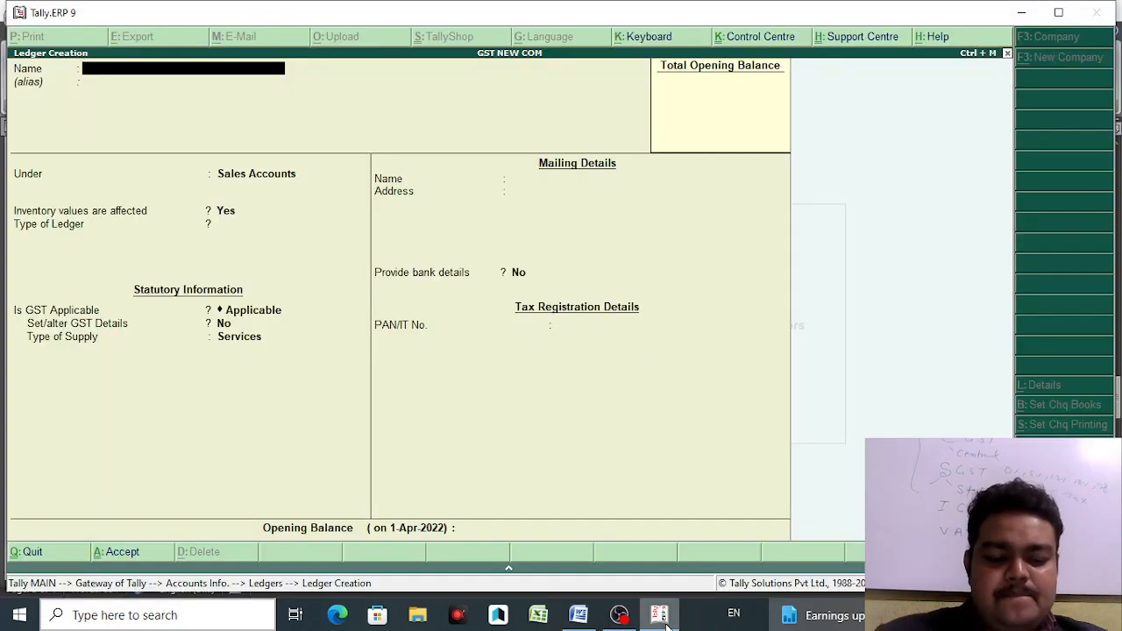
- Create ledger CGST under Duties & Taxes with duty type GST and tax type Central Tax
type("CG")
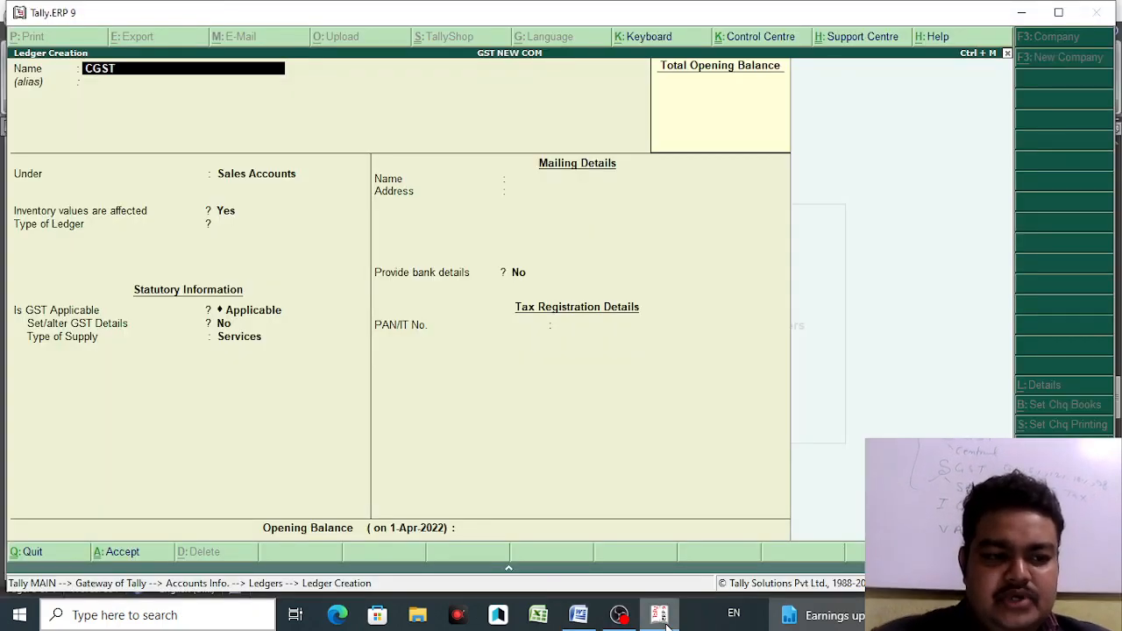
type("ST")
key("Return")
key("Return")
type("DU")
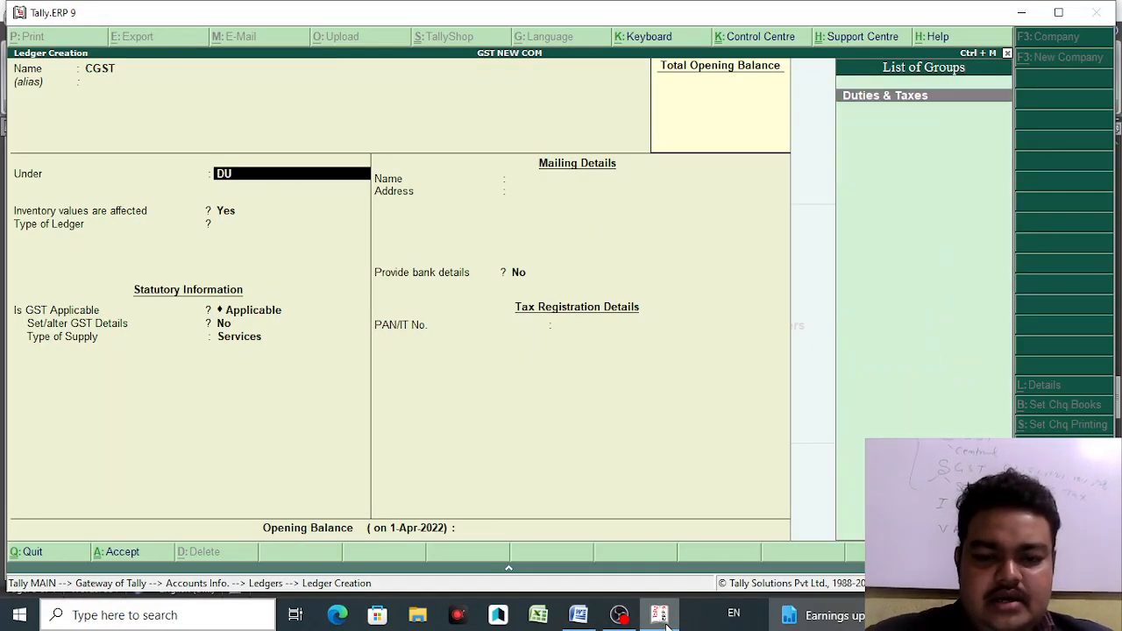
key("Return")
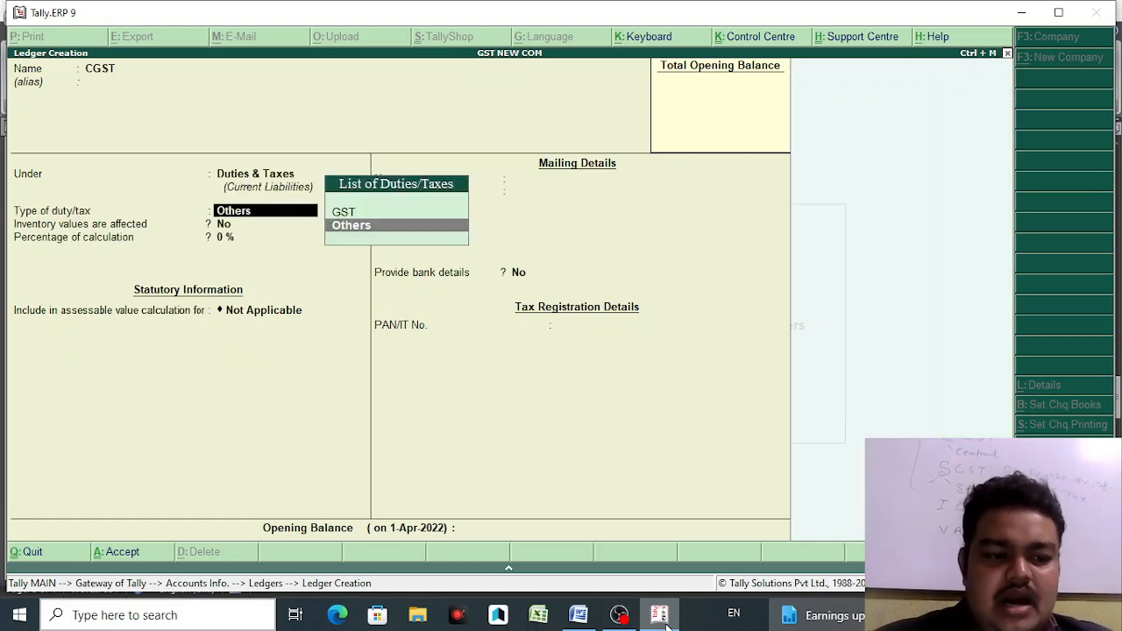
left_click(579, 616)
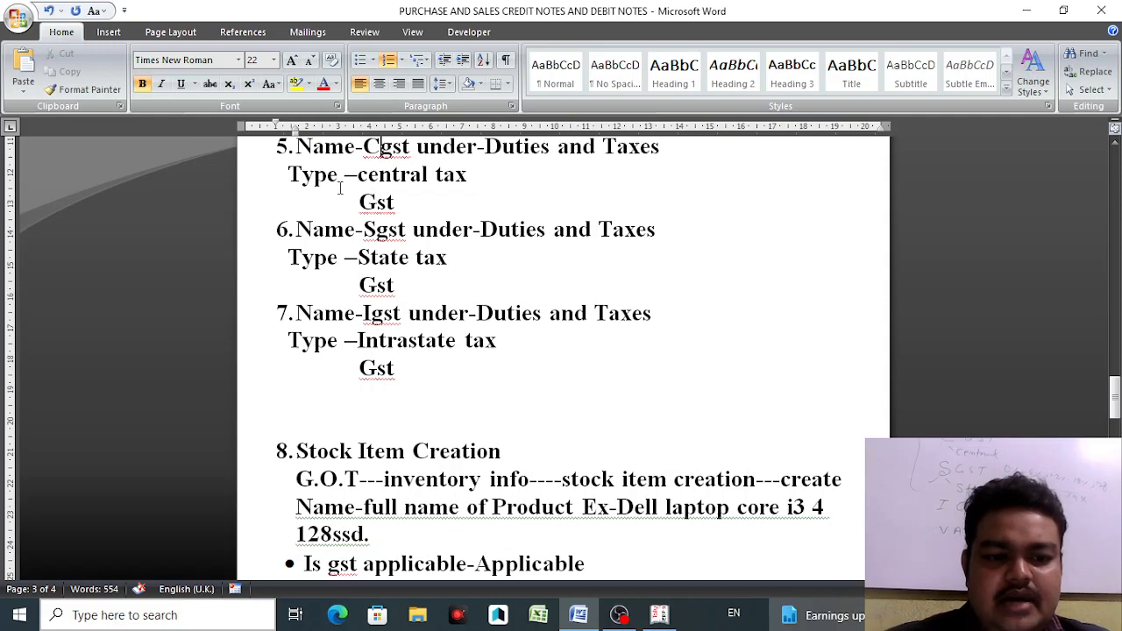
left_click(659, 616)
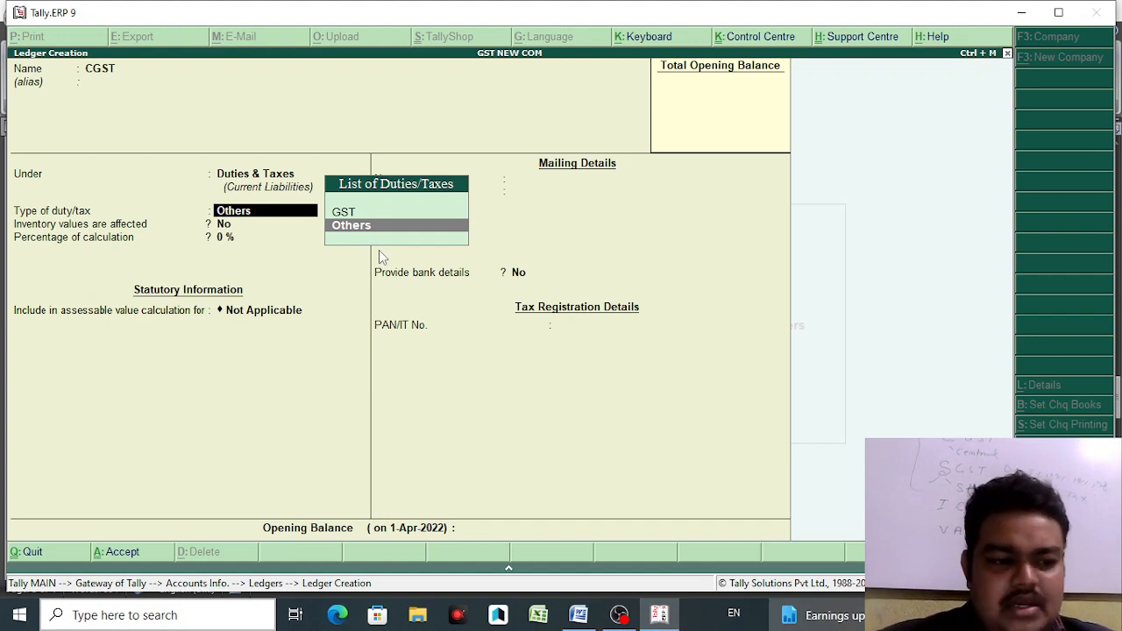
key("Up")
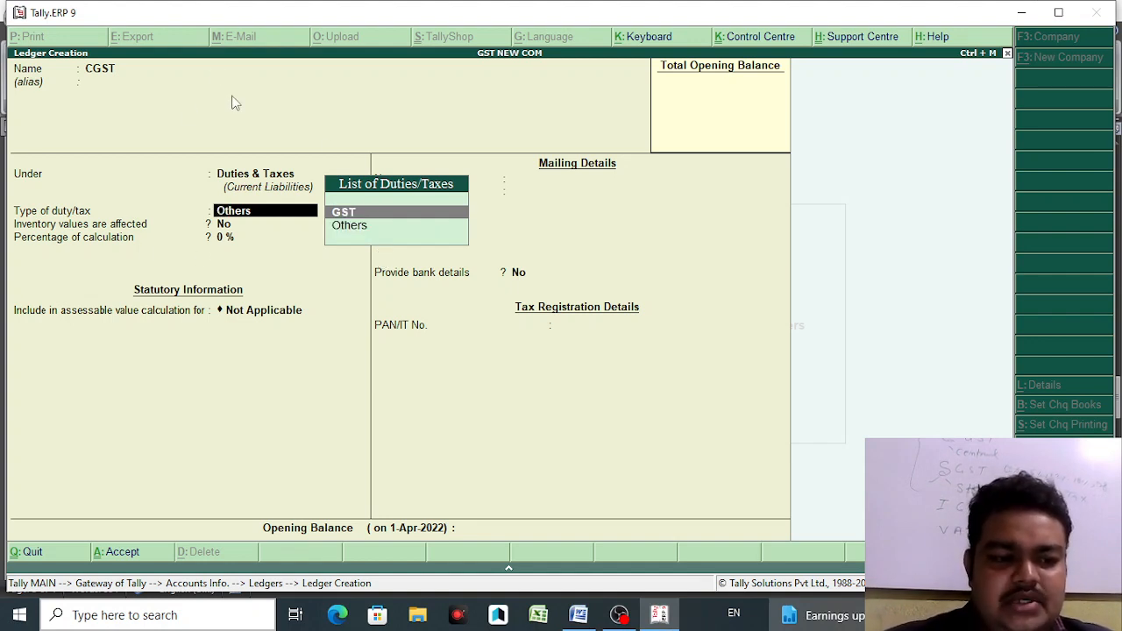
left_click(392, 208)
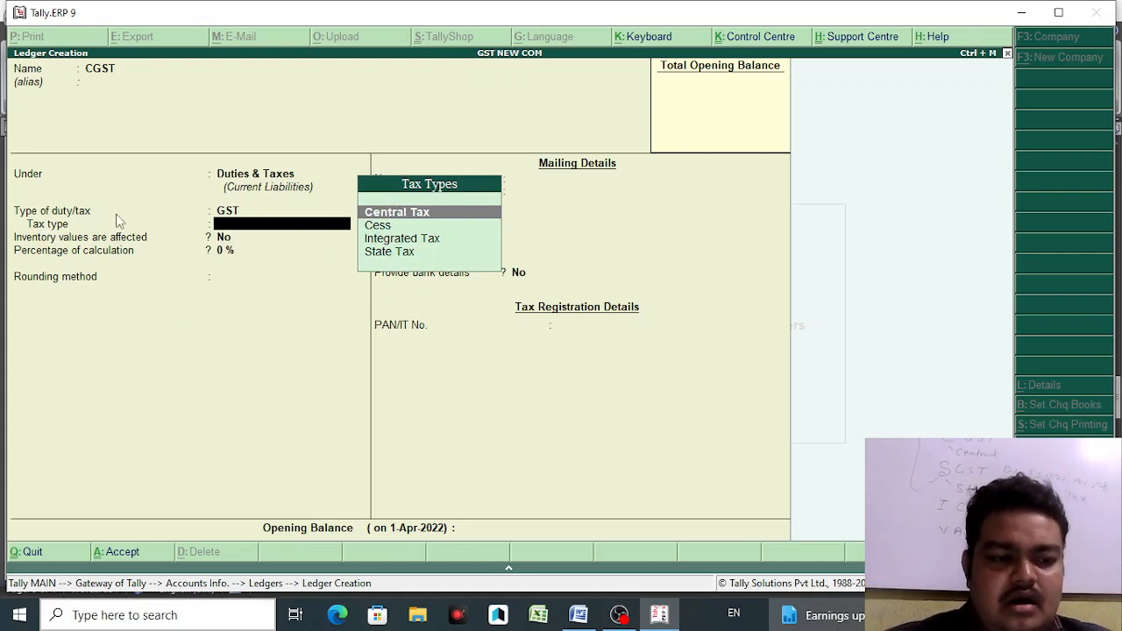
left_click(405, 217)
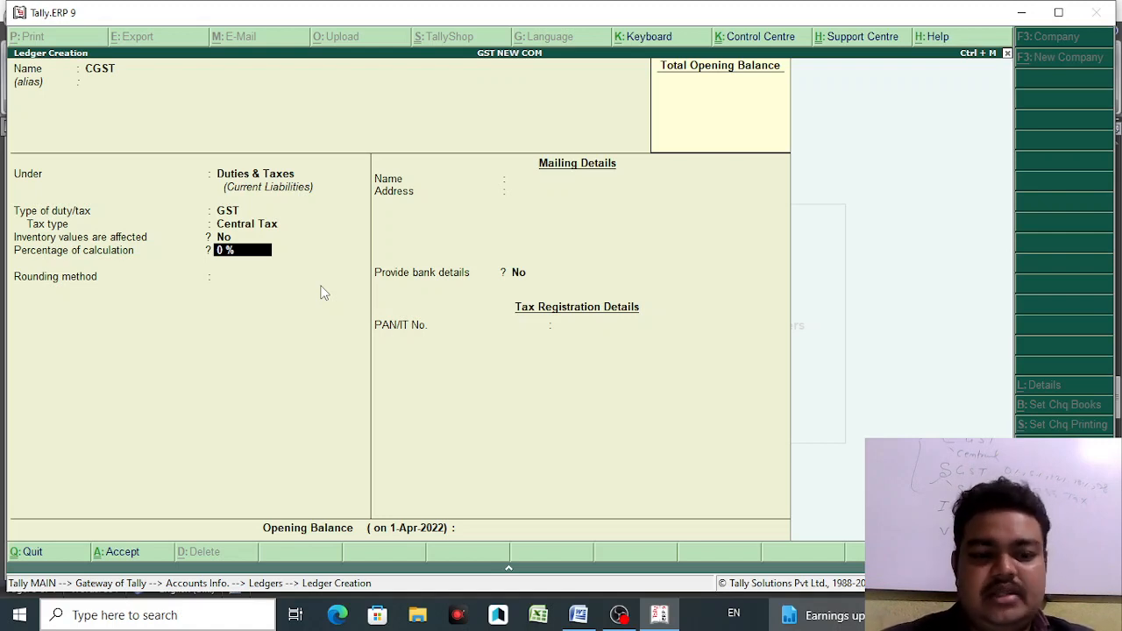
key("Return")
key("Return")
key("Return")
key("Return")
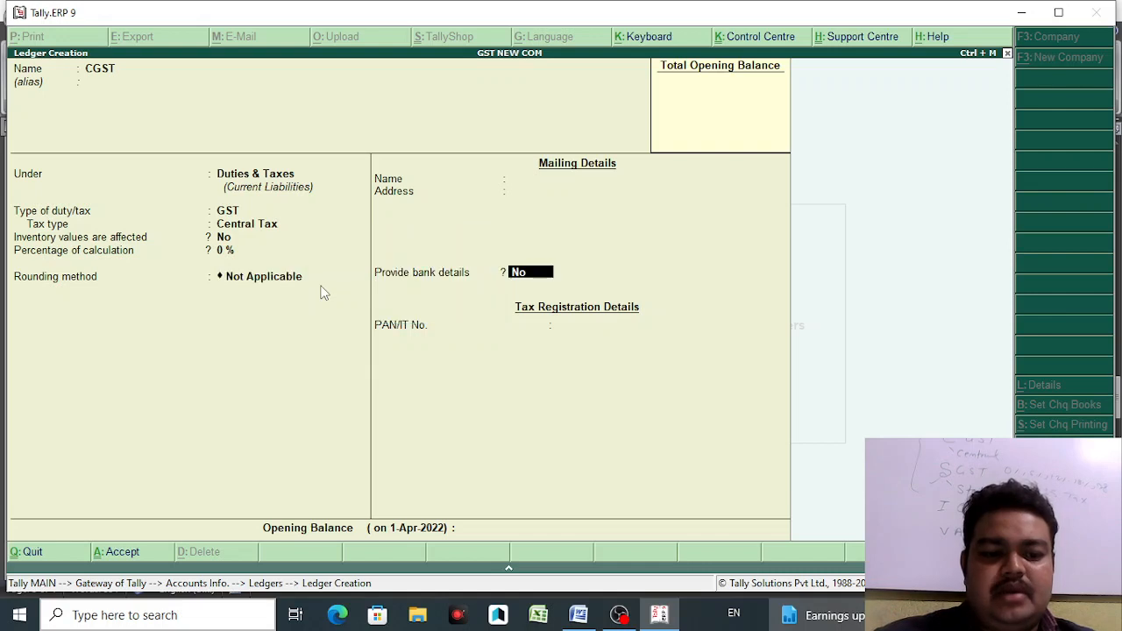
- Save CGST, then create the SGST ledger under Duties & Taxes as GST State Tax
key("Return")
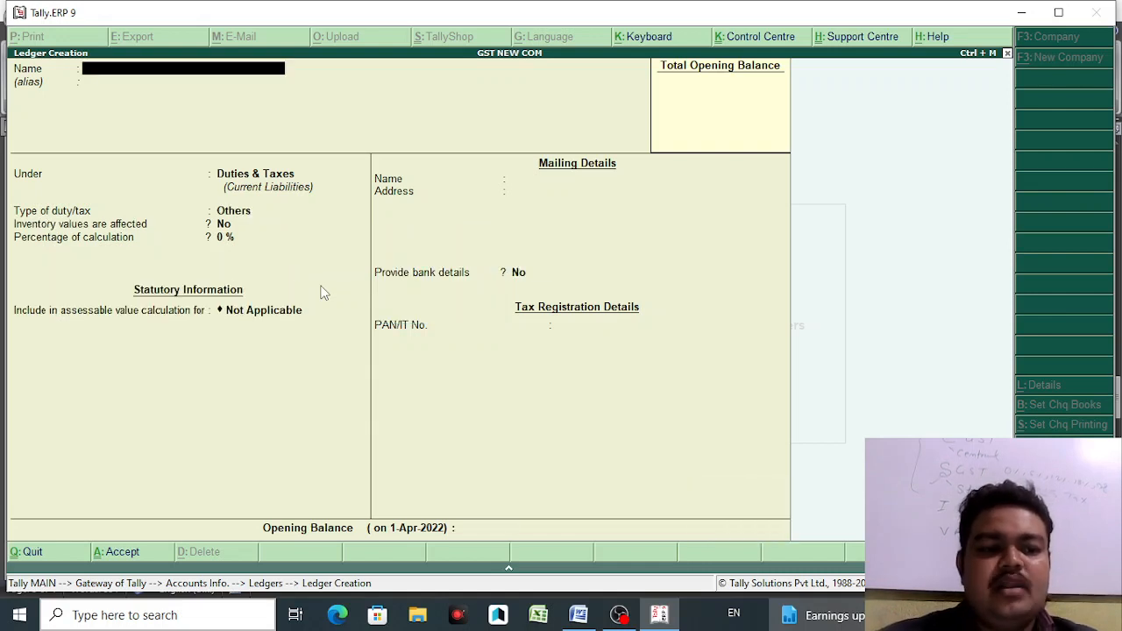
type("SGST")
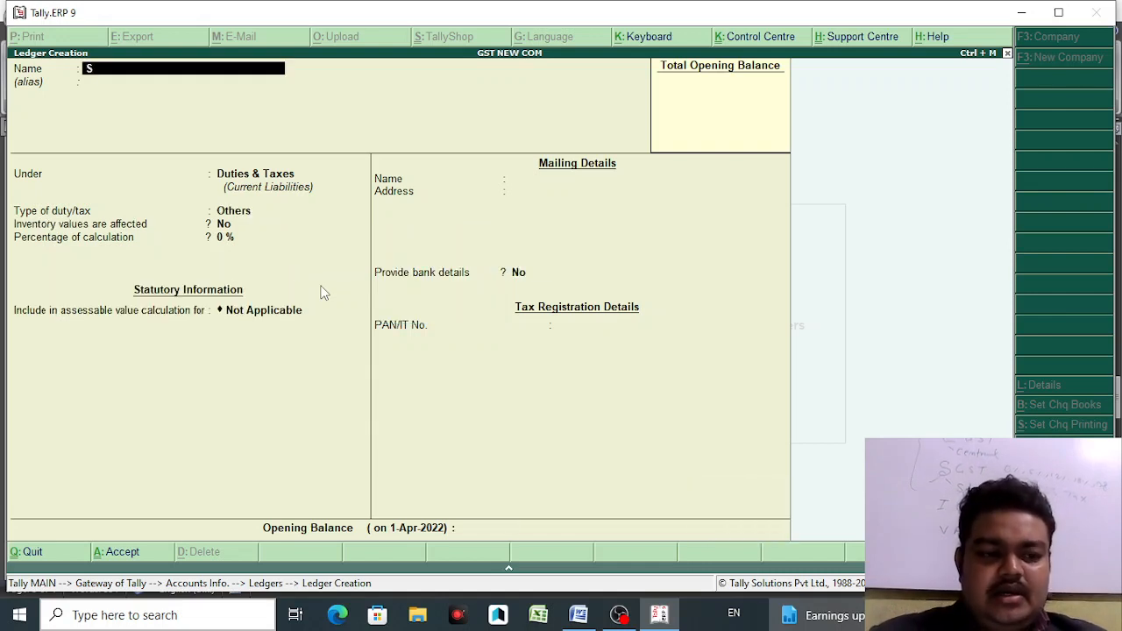
left_click(580, 619)
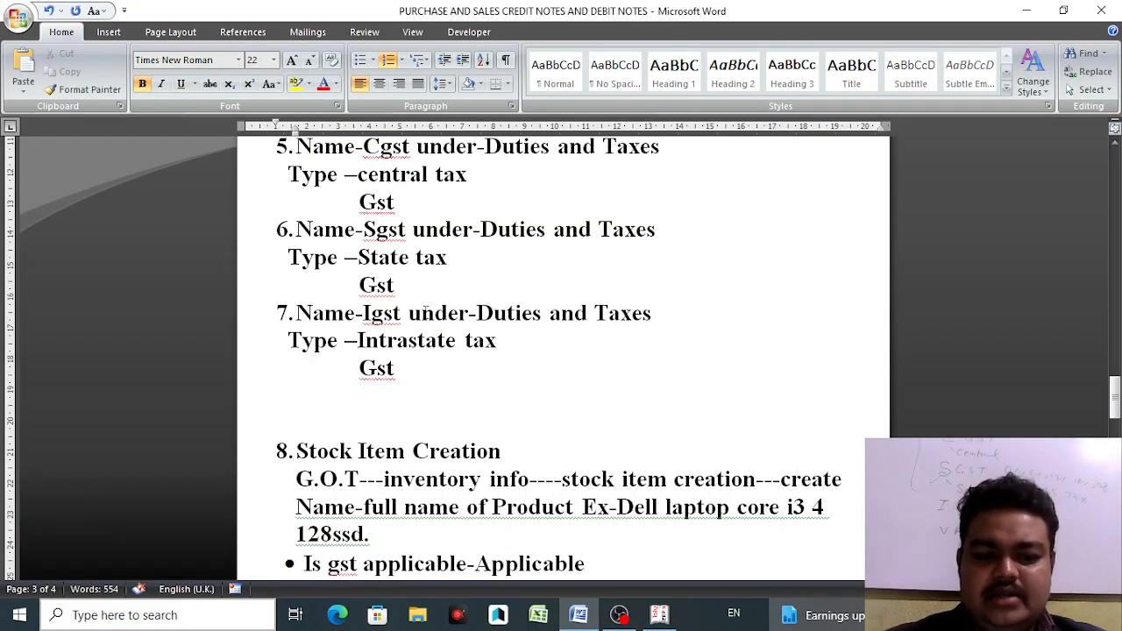
left_click(655, 618)
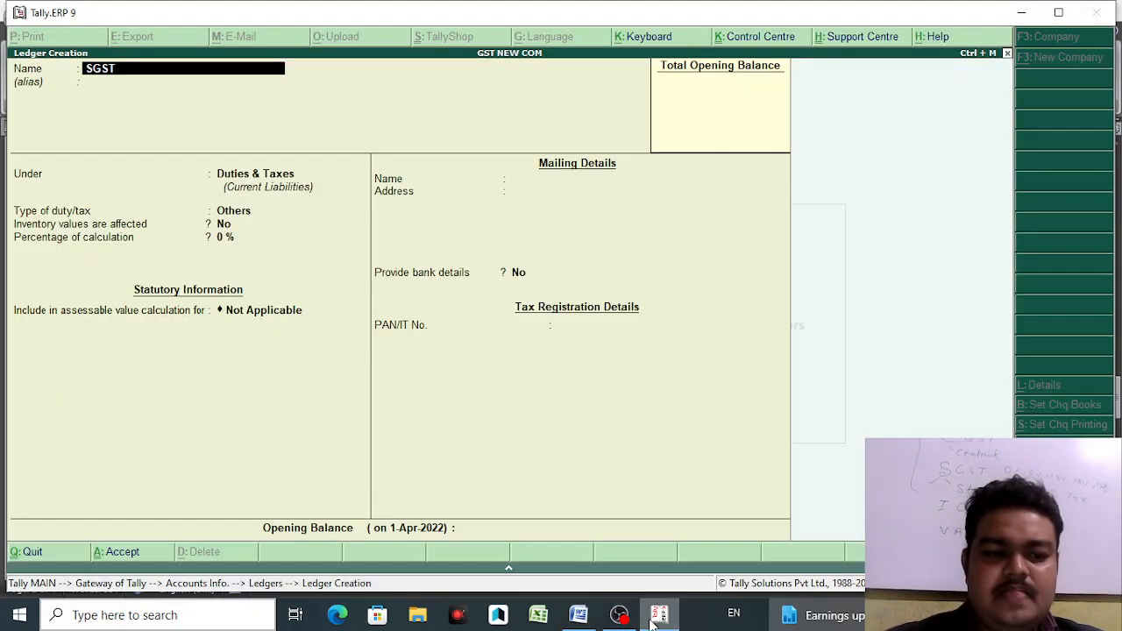
key("Return")
key("Return")
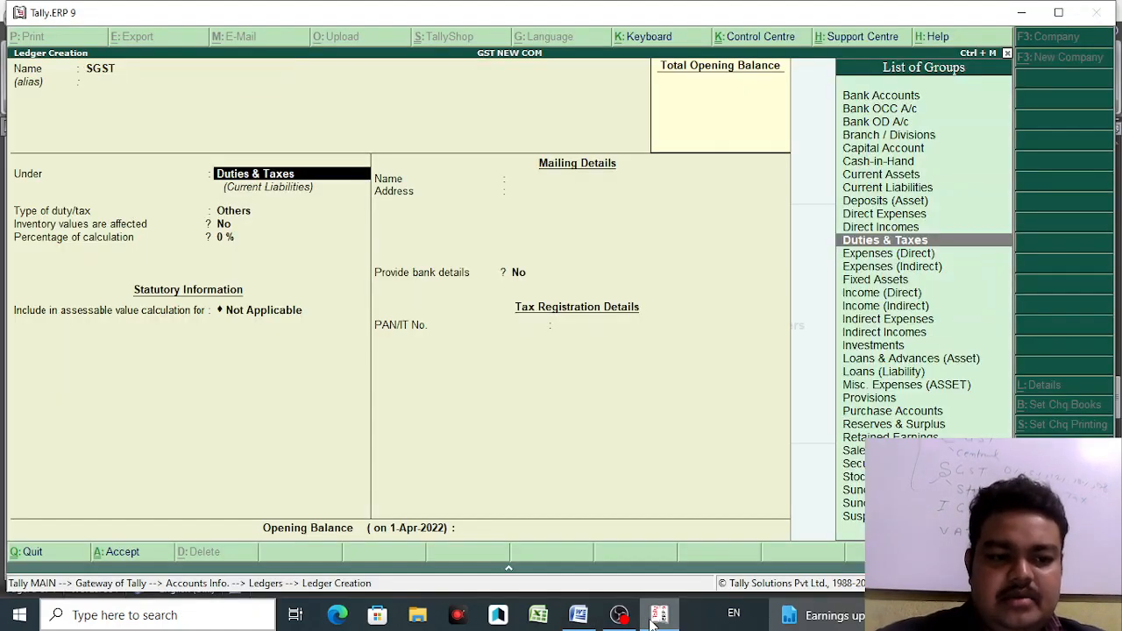
key("Return")
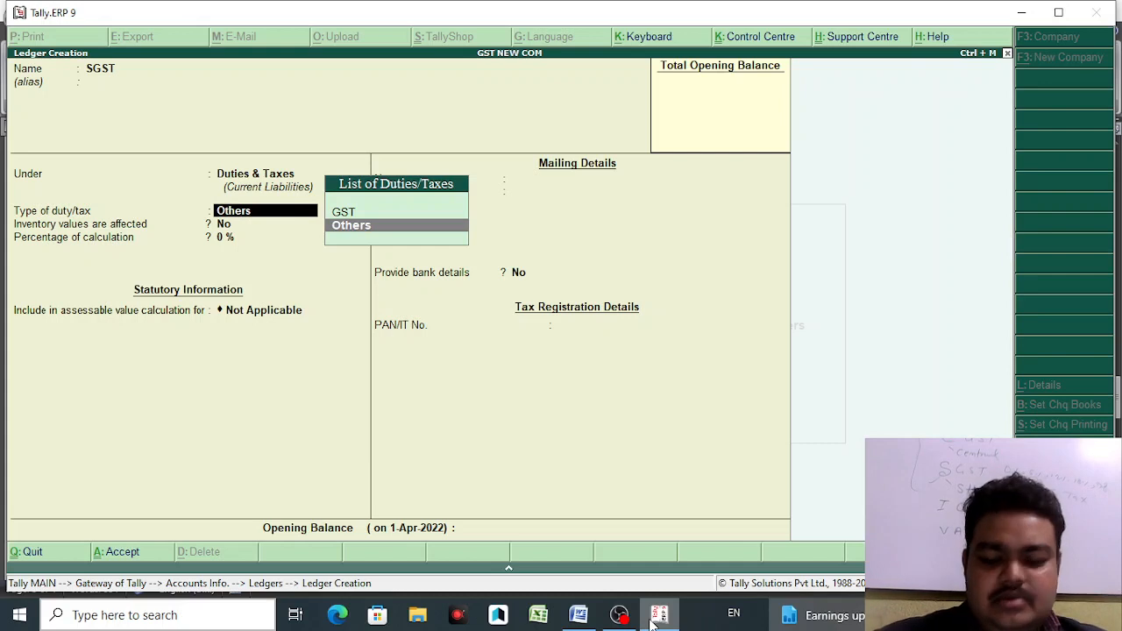
key("Up")
key("Return")
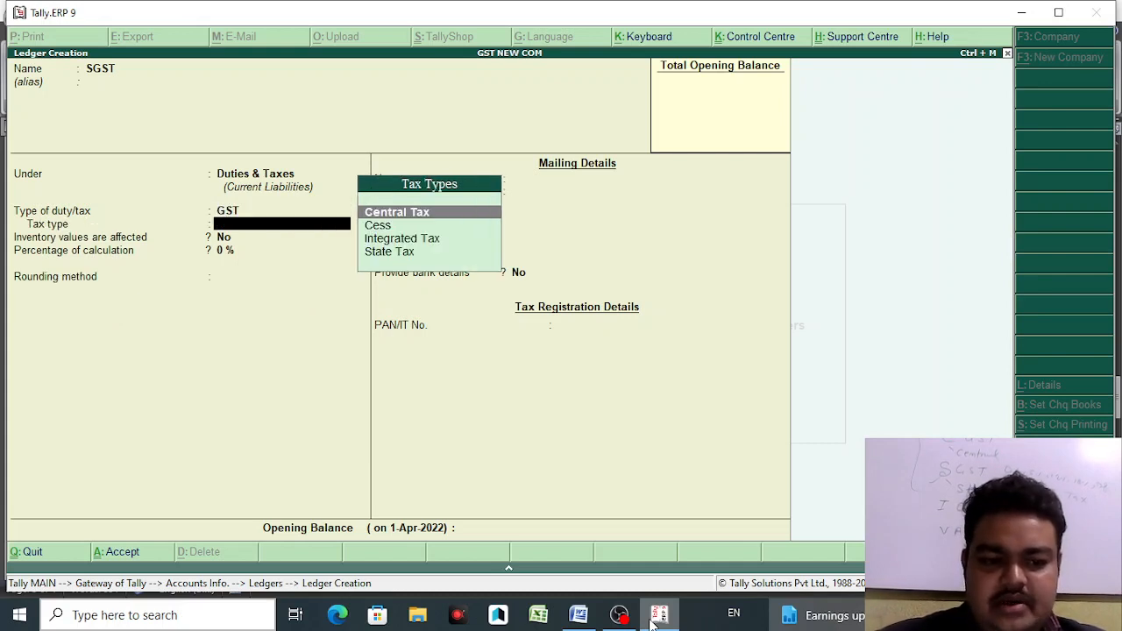
key("Down")
key("Down")
key("Down")
key("Return")
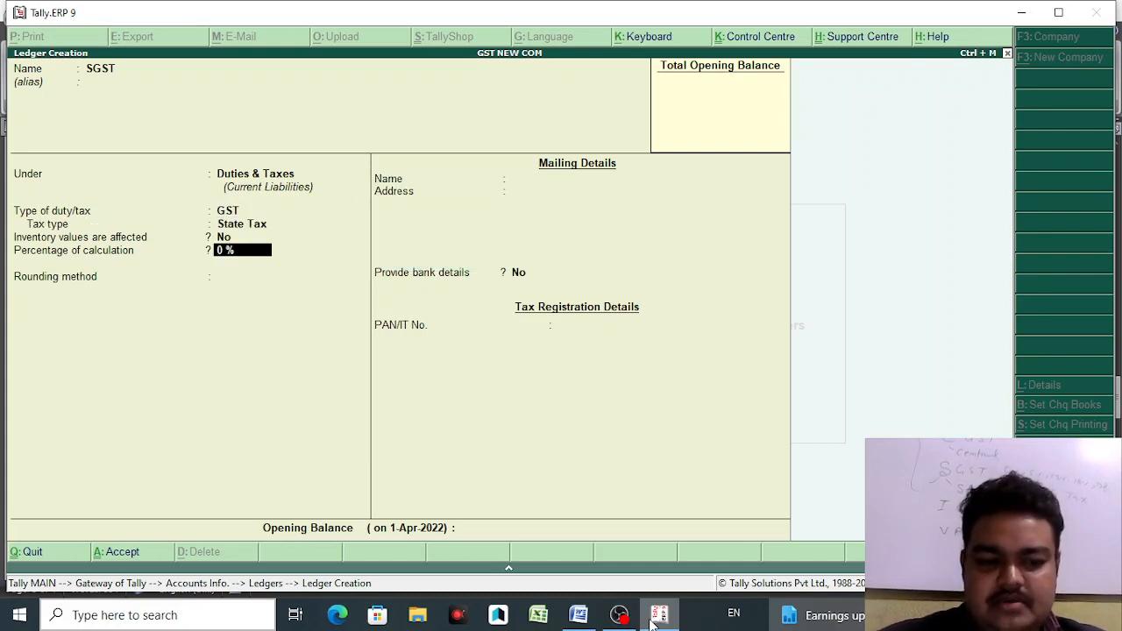
key("Return")
key("Return")
key("Return")
key("Return")
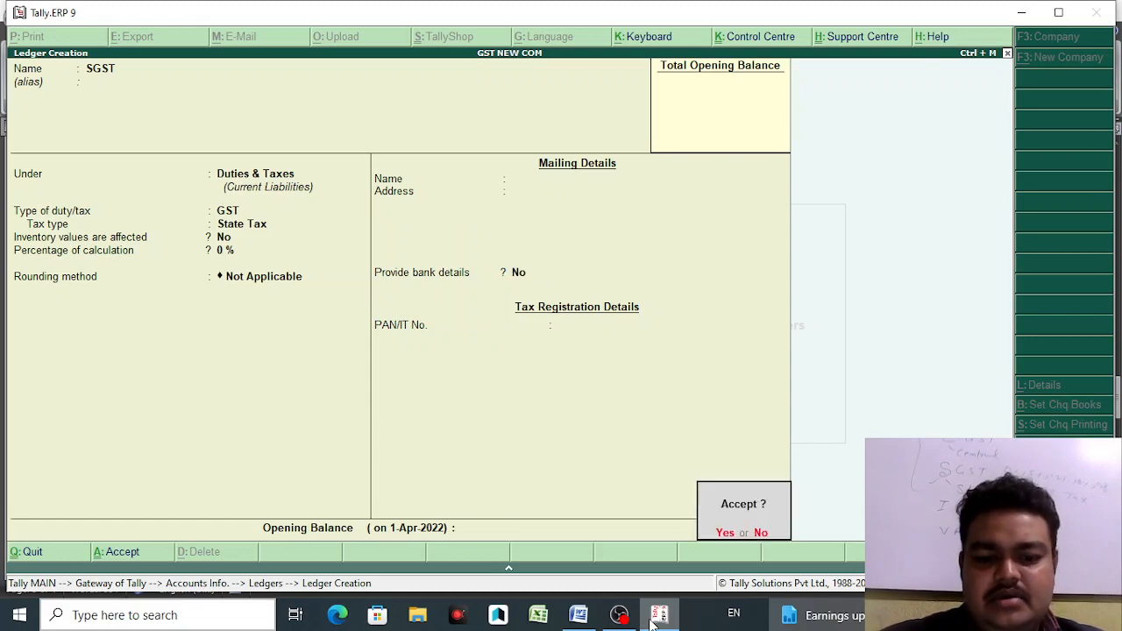
key("Return")
- Create the IGST ledger under Duties & Taxes with duty type GST and Integrated Tax
type("IGST")
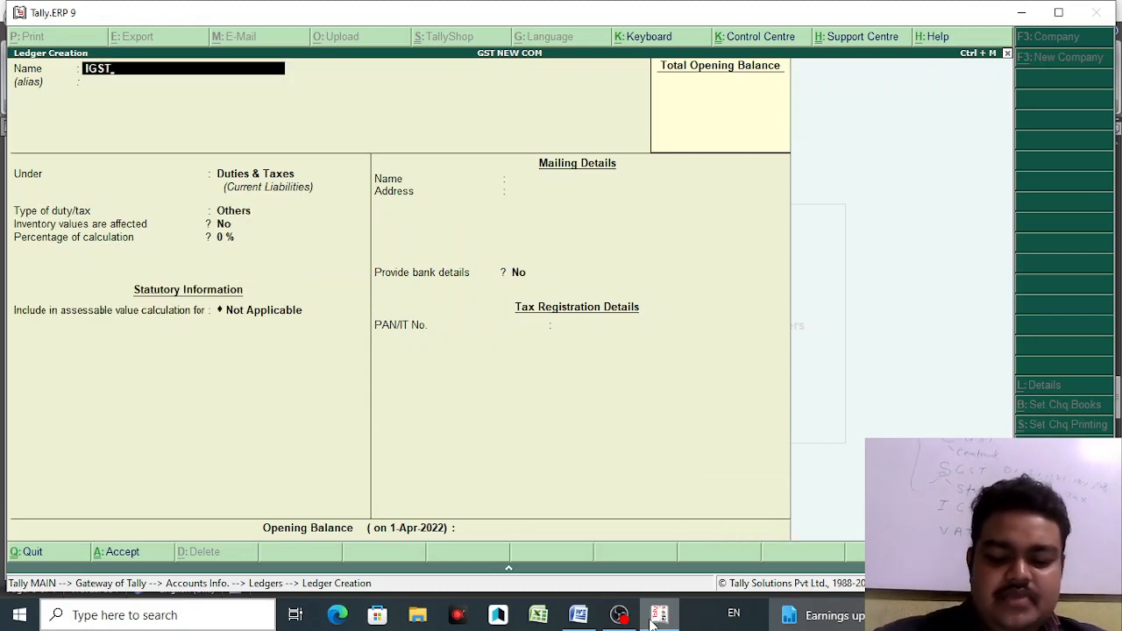
key("Return")
key("Return")
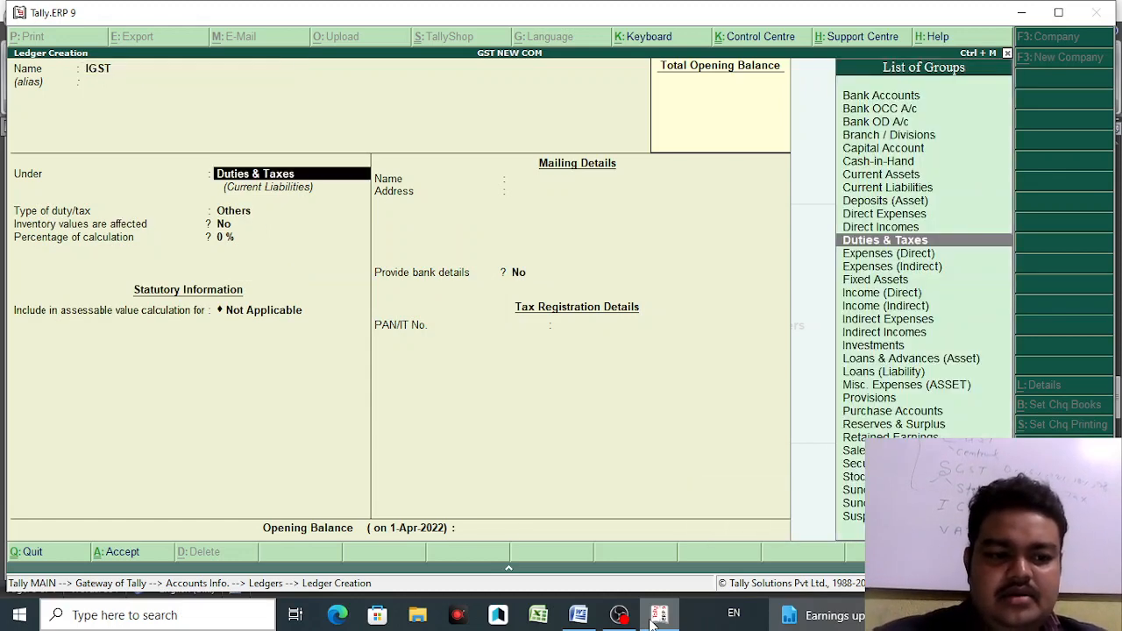
key("Return")
key("Up")
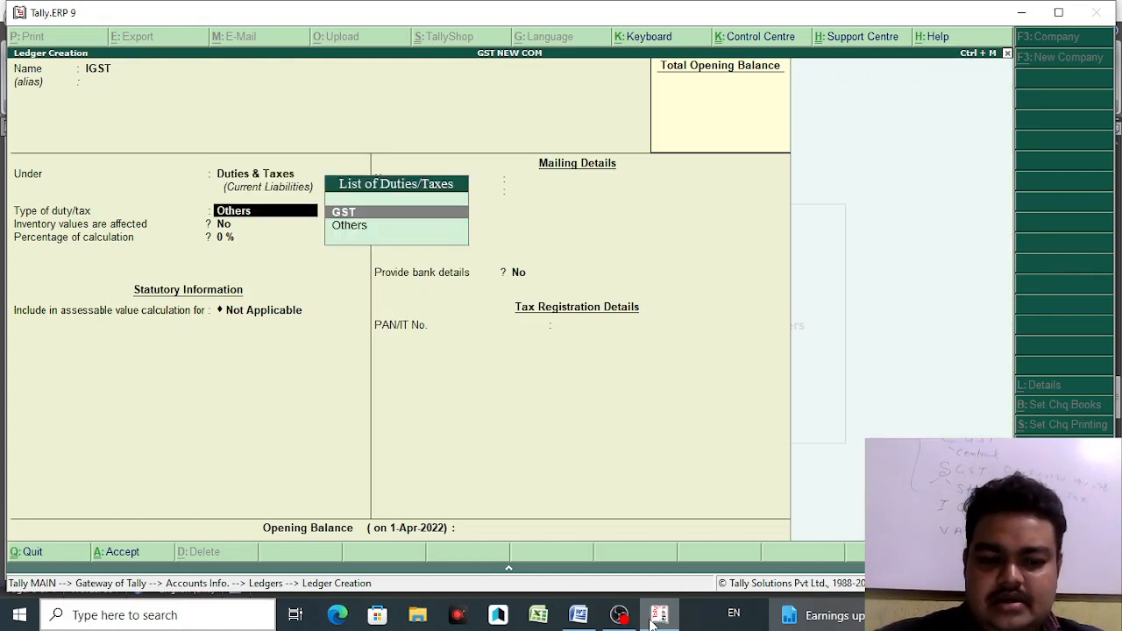
key("Return")
key("Down")
key("Down")
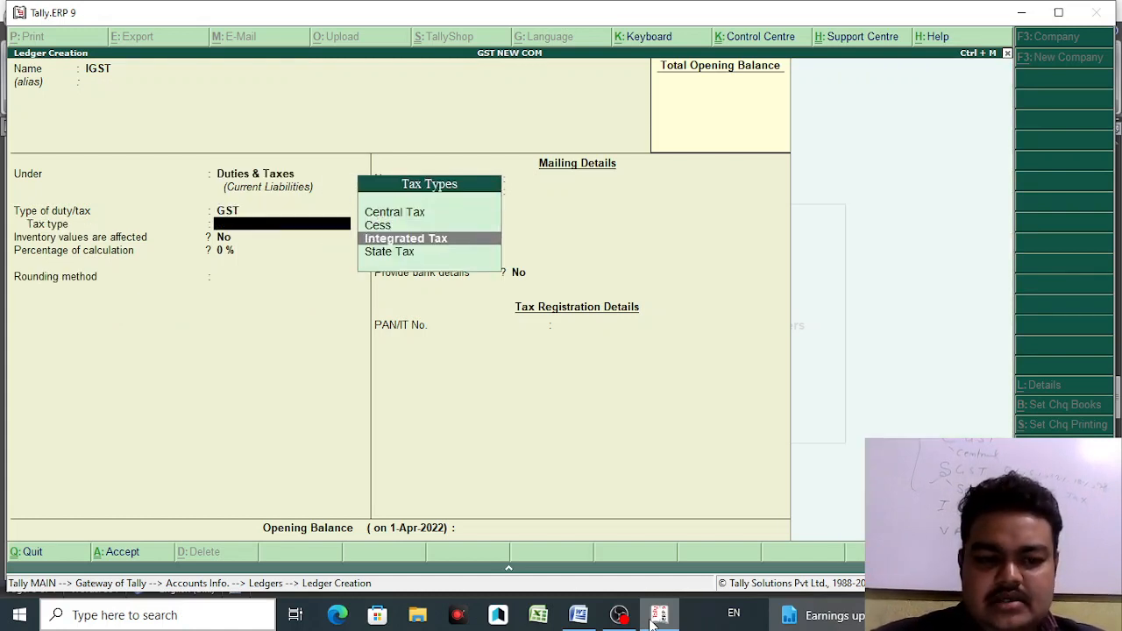
key("Return")
key("Return")
key("Return")
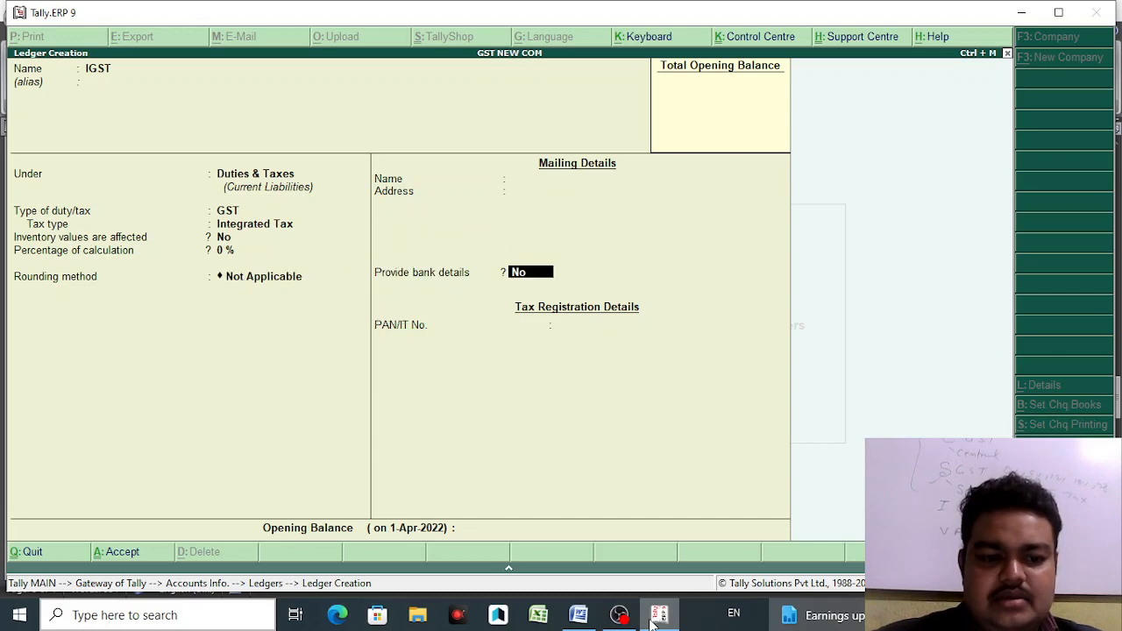
key("Return")
key("Return")
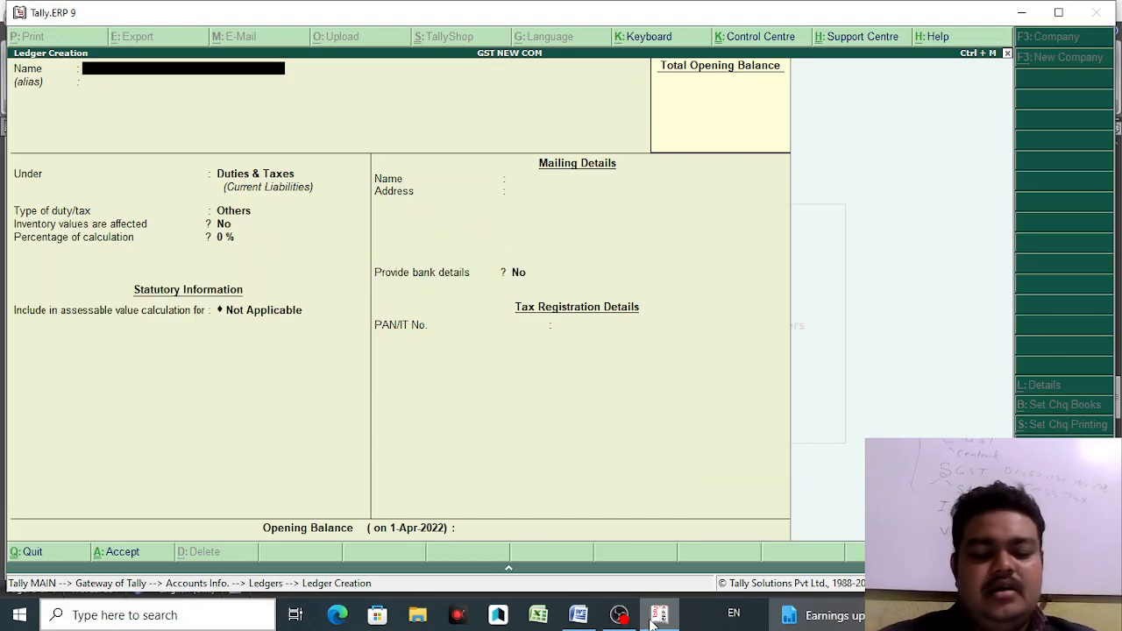
- Quit Ledger Creation, keeping the IGST ledger saved
left_click(582, 618)
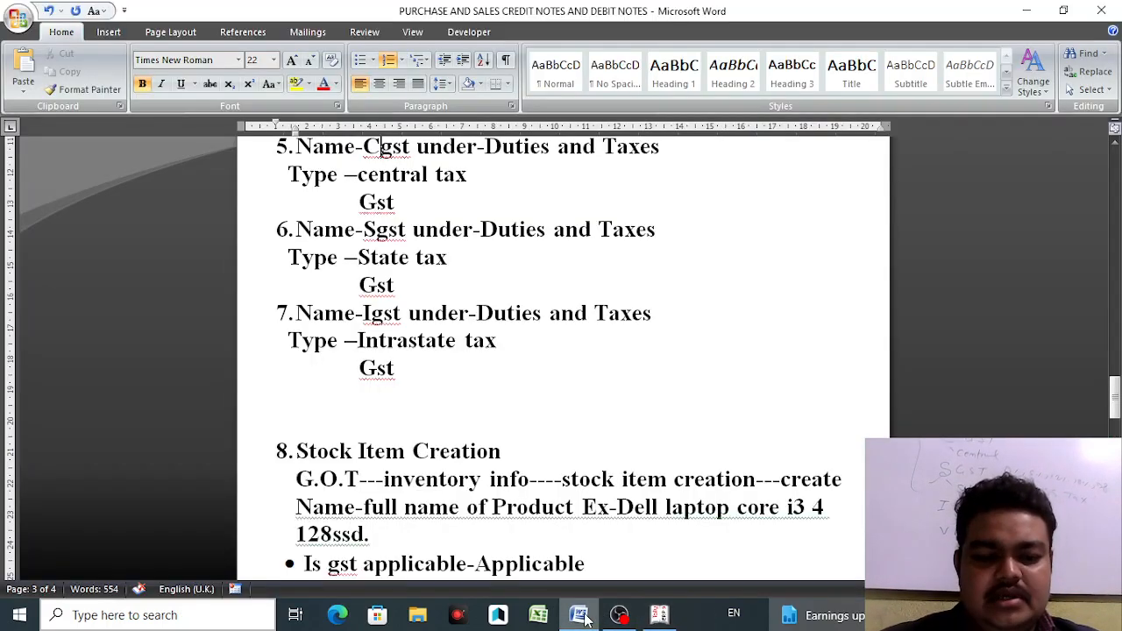
left_click(674, 623)
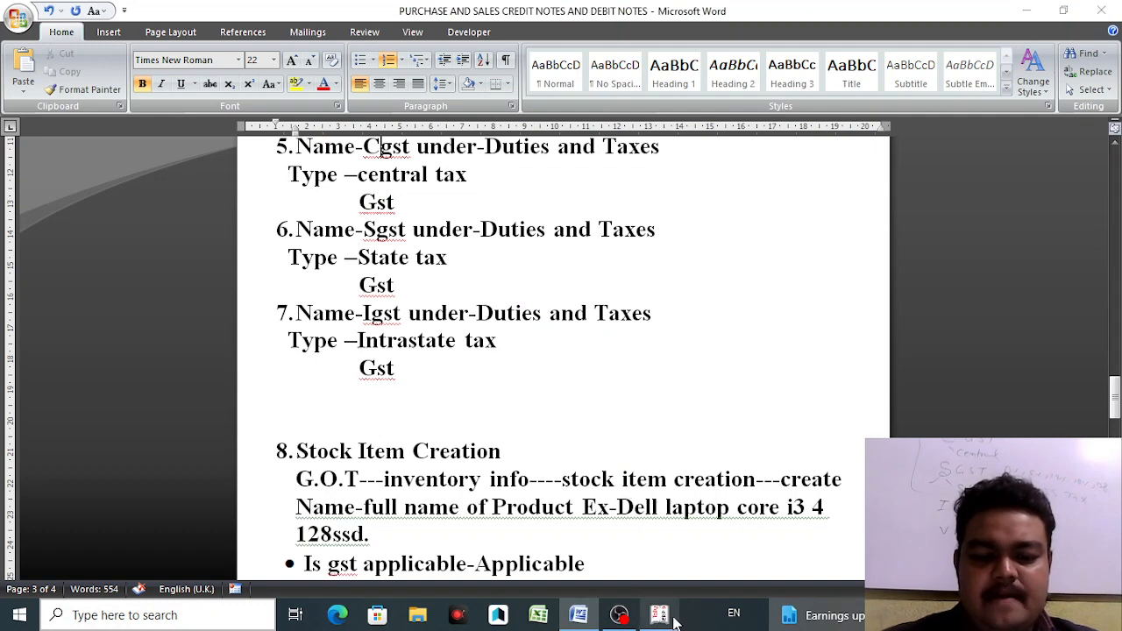
key("Escape")
key("Return")
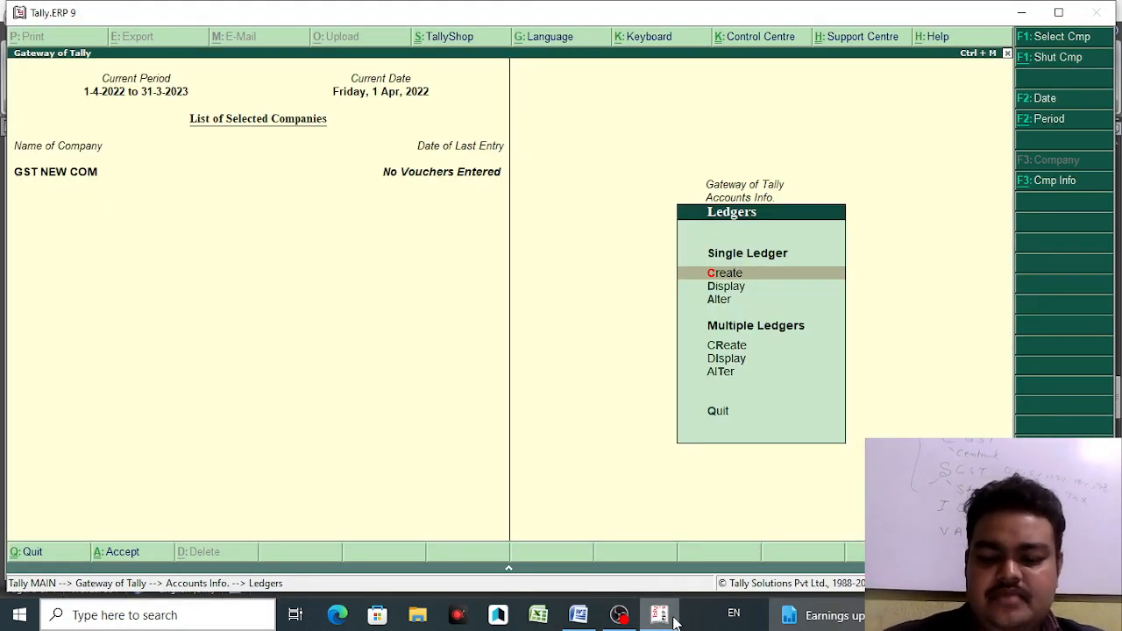
- Check the List of Ledgers under Ledgers > Alter, then return to the Gateway of Tally
key("Down")
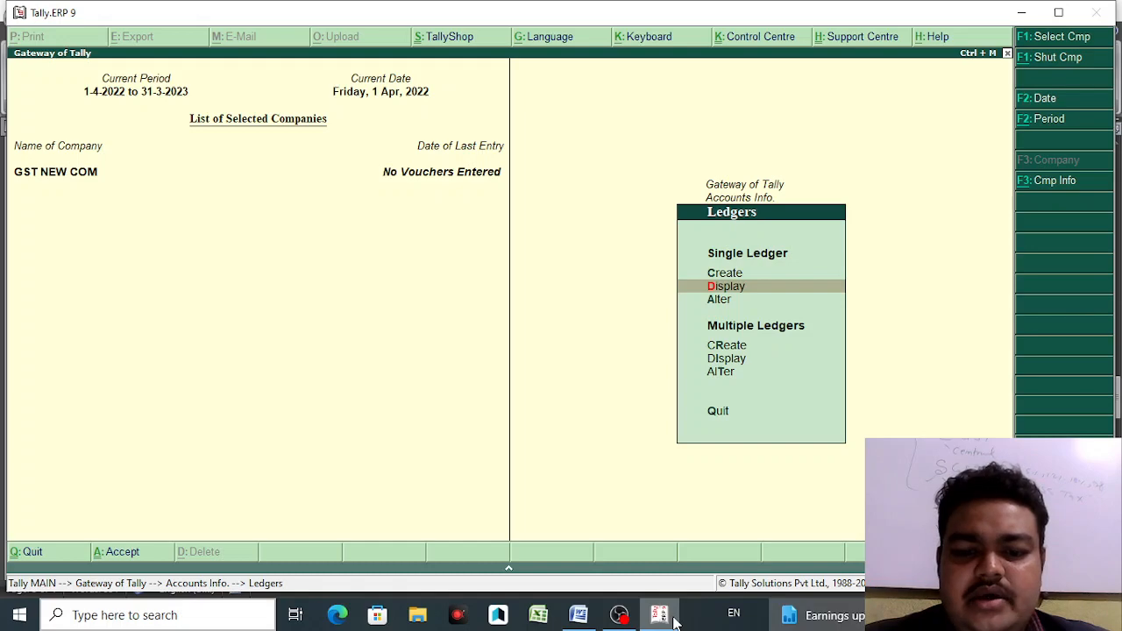
key("Down")
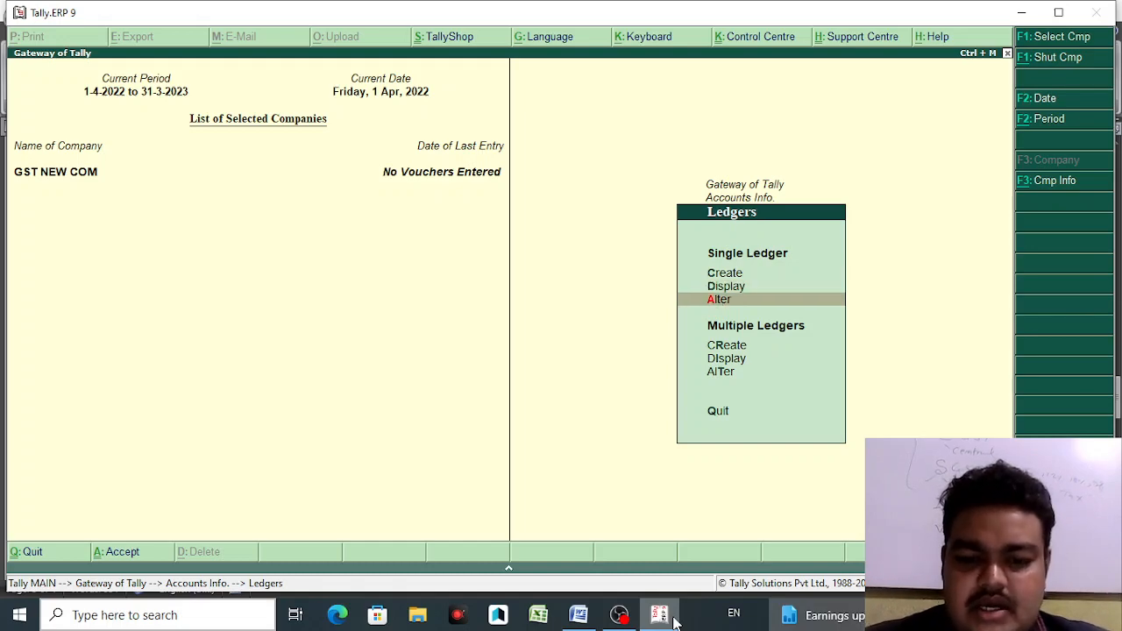
key("Return")
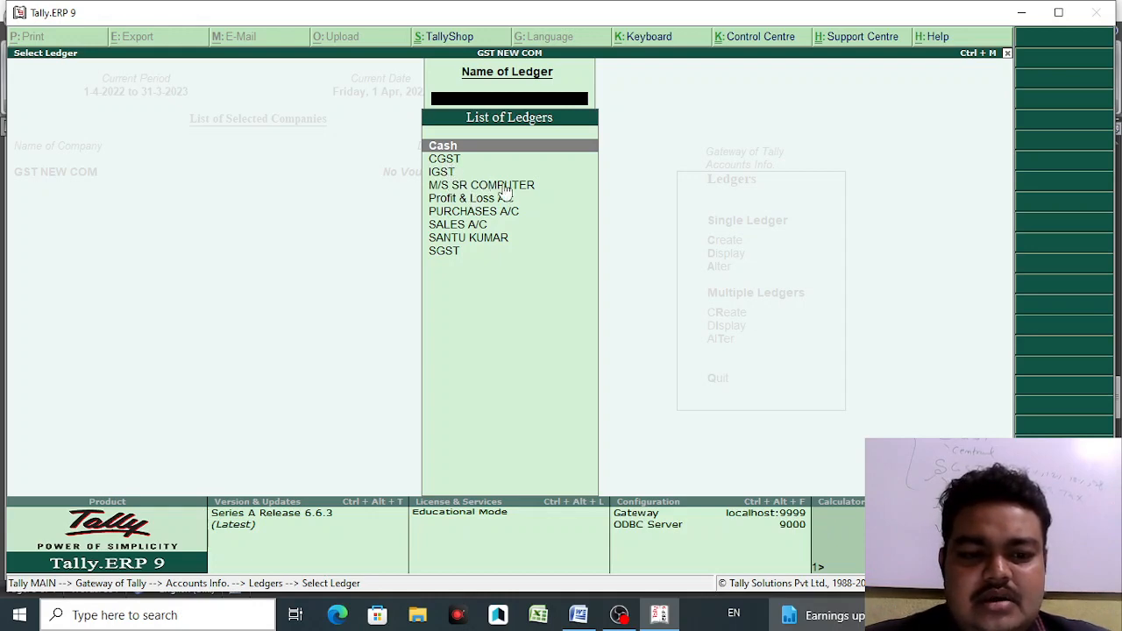
left_click(480, 241)
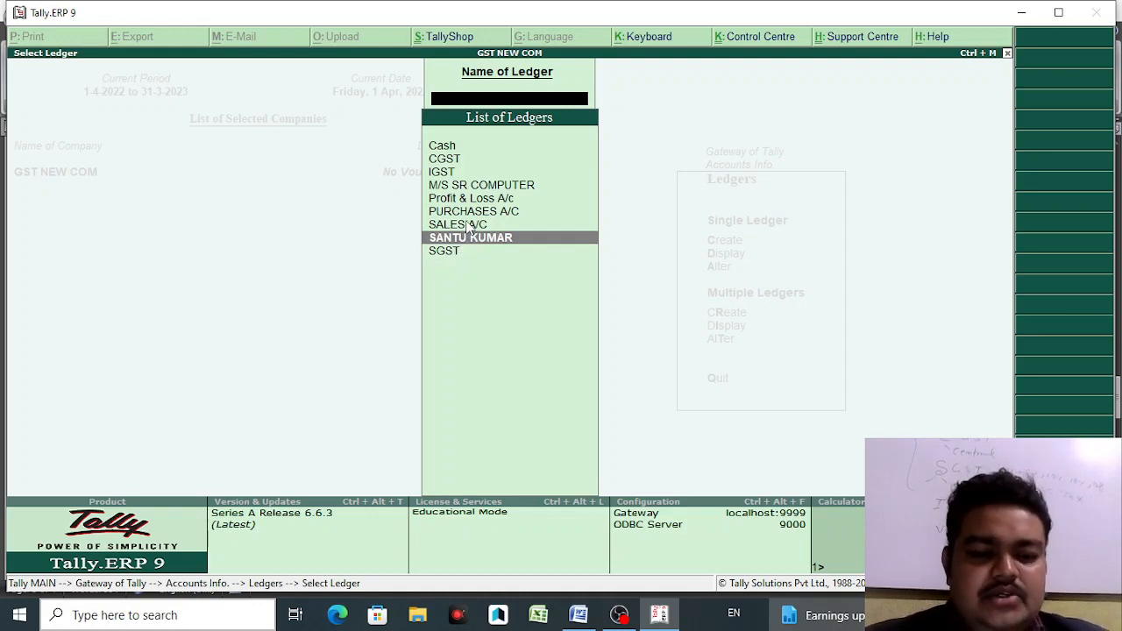
key("Escape")
key("Escape")
key("Escape")
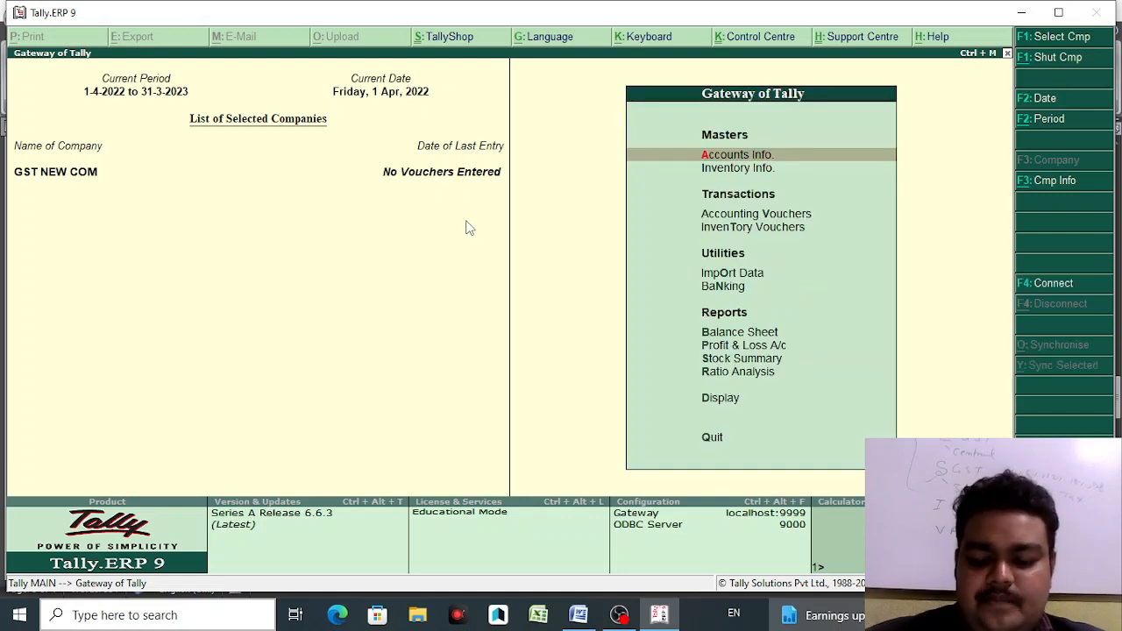
key("Down")
key("Down")
key("Down")
key("Down")
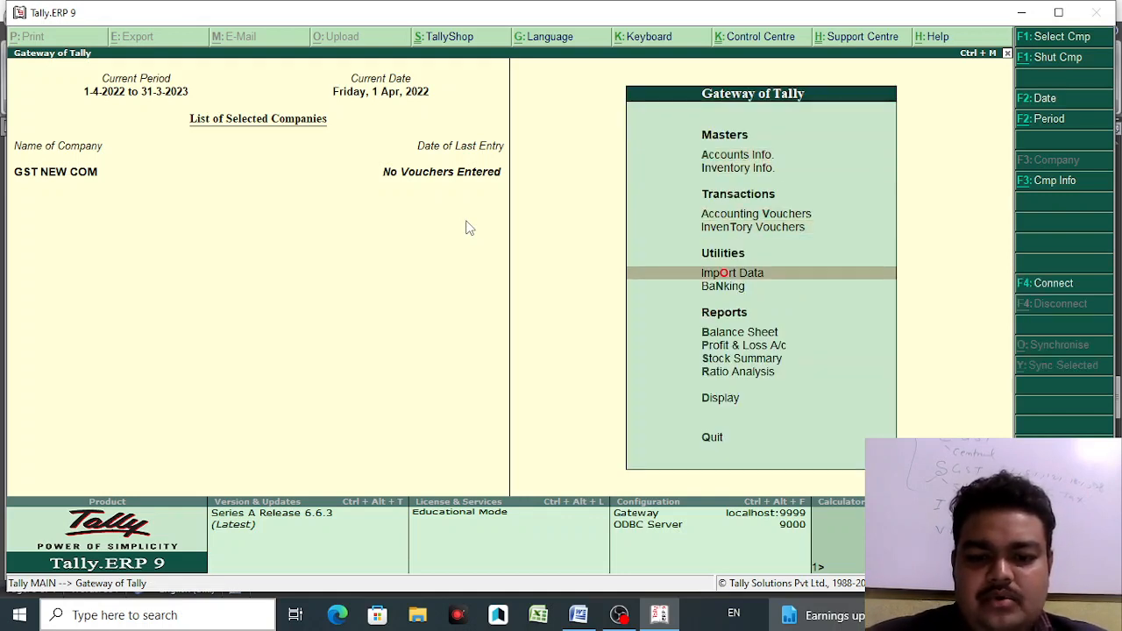
key("Up")
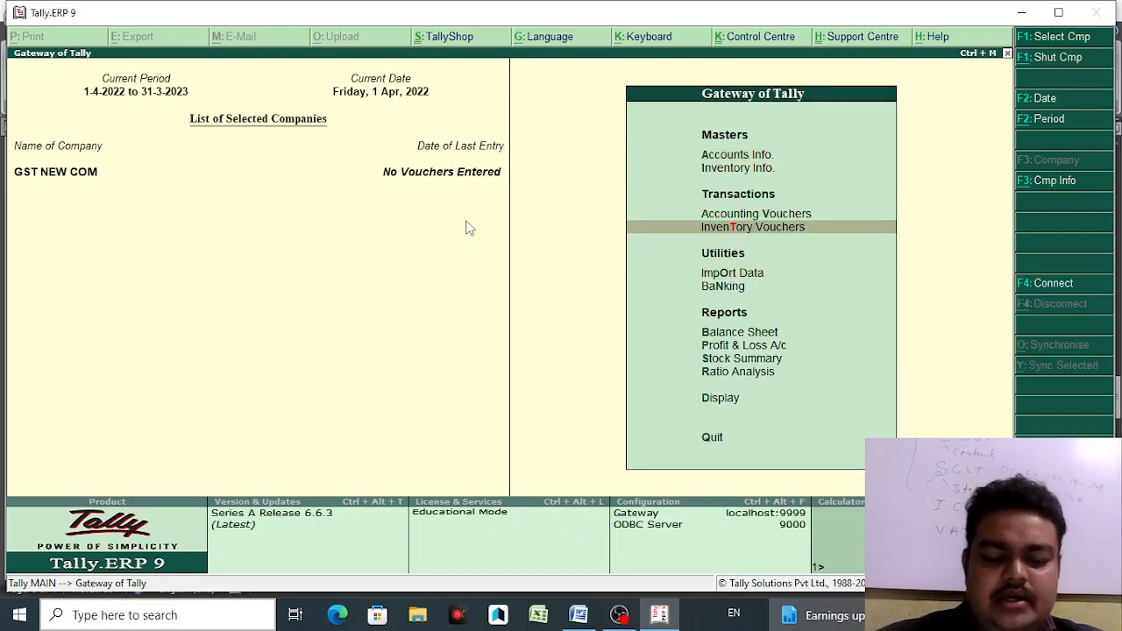
- In the Word notes, select 'full name of Product' and scroll to the page 4 Dell laptop questions
left_click(577, 614)
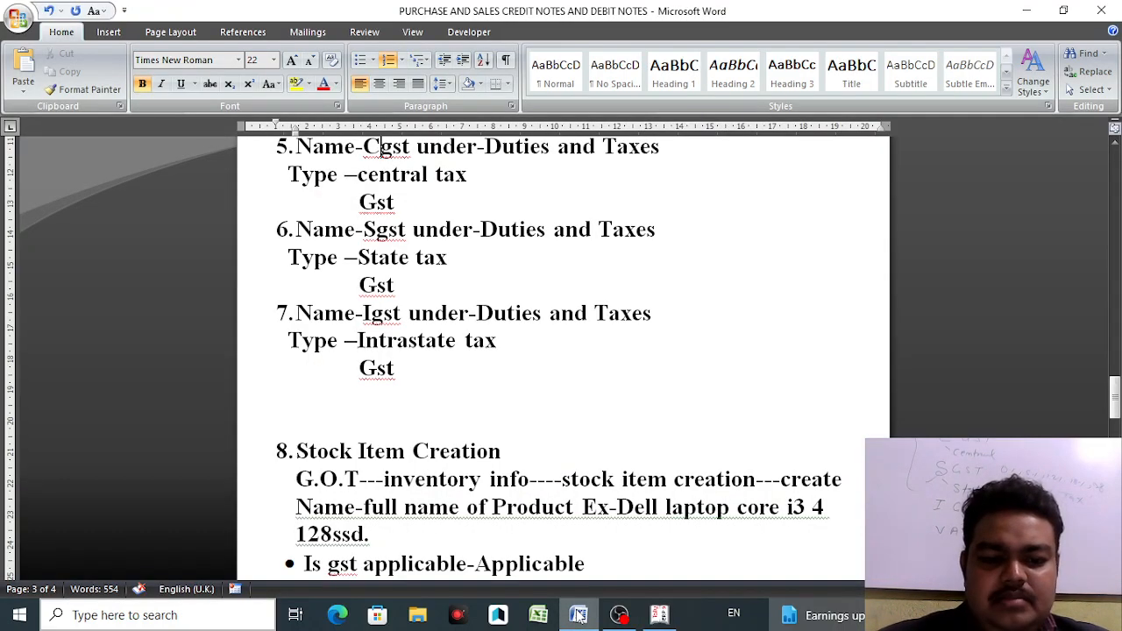
scroll(1017, 403, "down", 3)
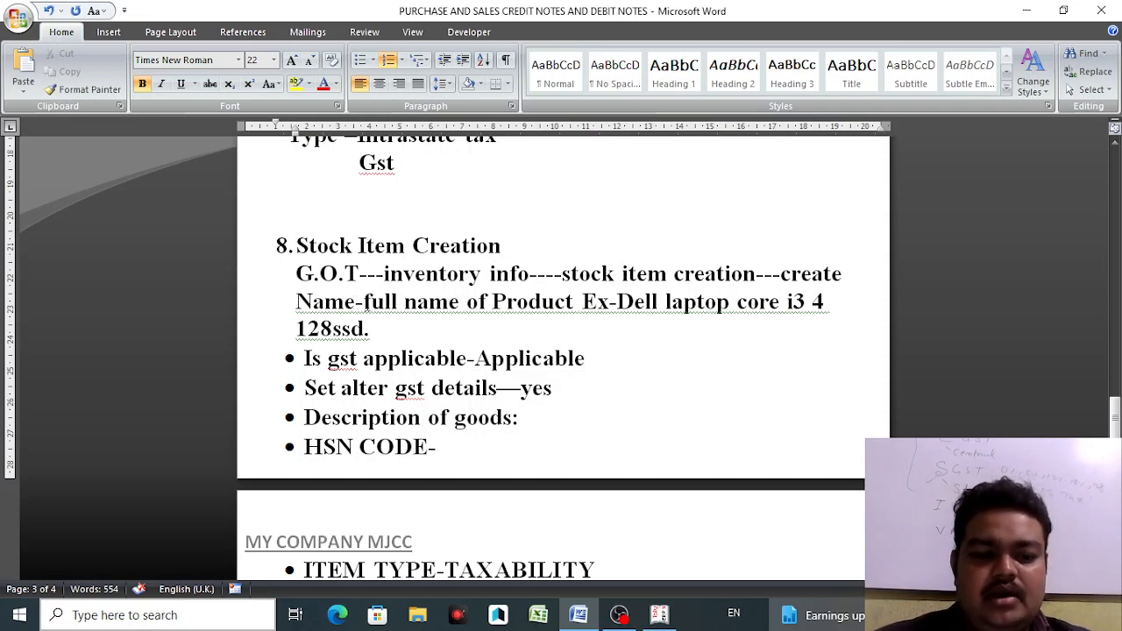
left_click_drag(363, 303, 582, 304)
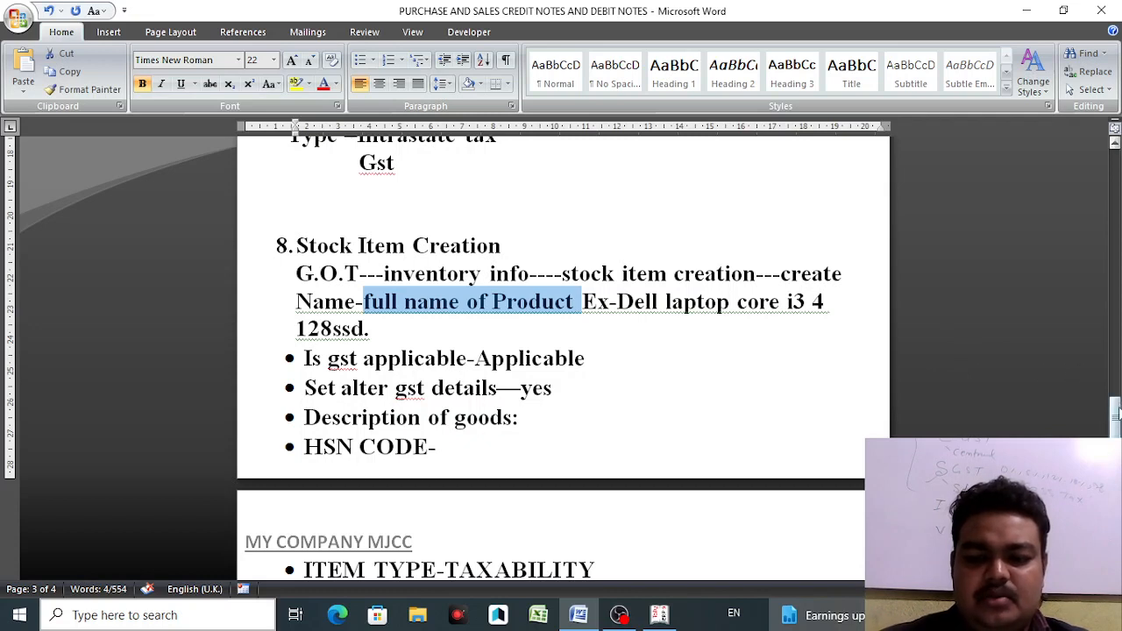
left_click_drag(1115, 413, 1116, 433)
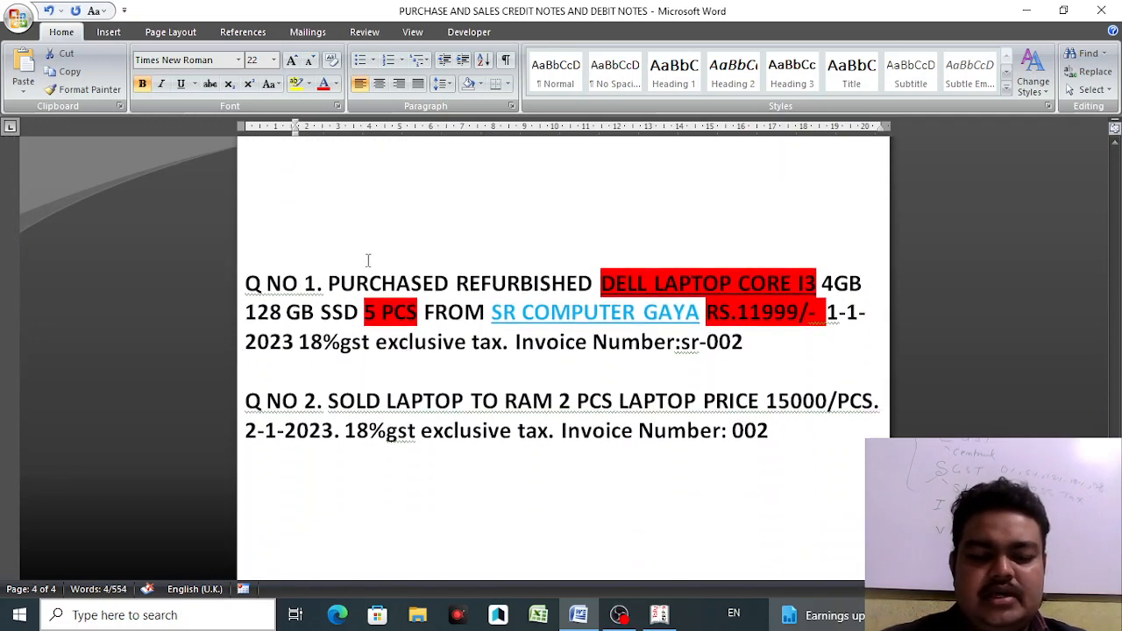
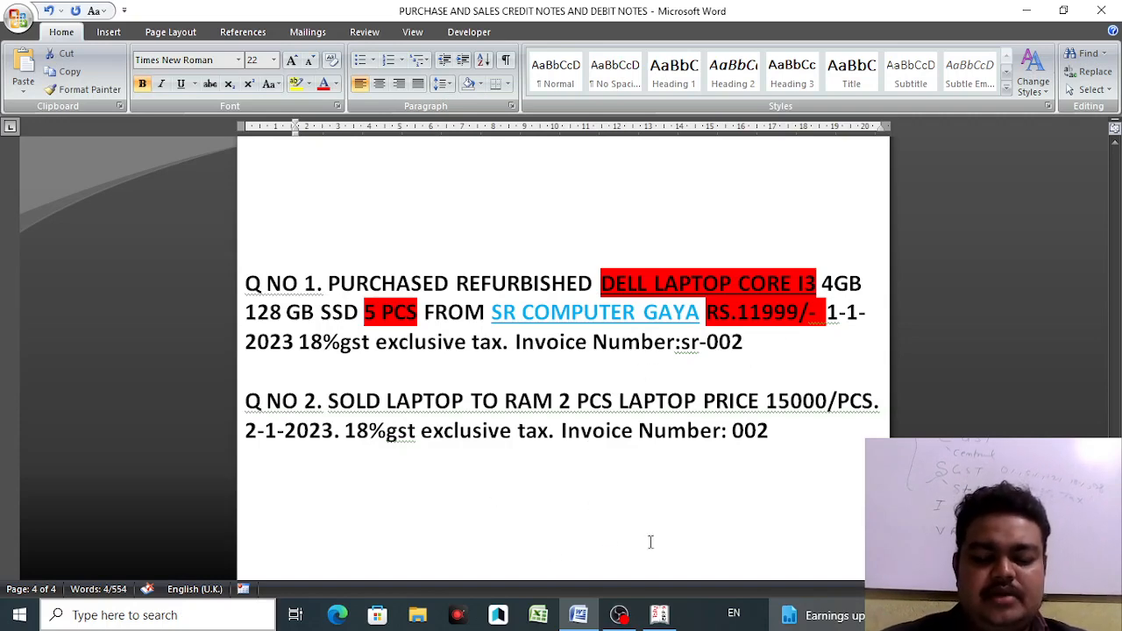
- Switch from the Word question sheet to Tally.ERP 9's Gateway of Tally
left_click(658, 617)
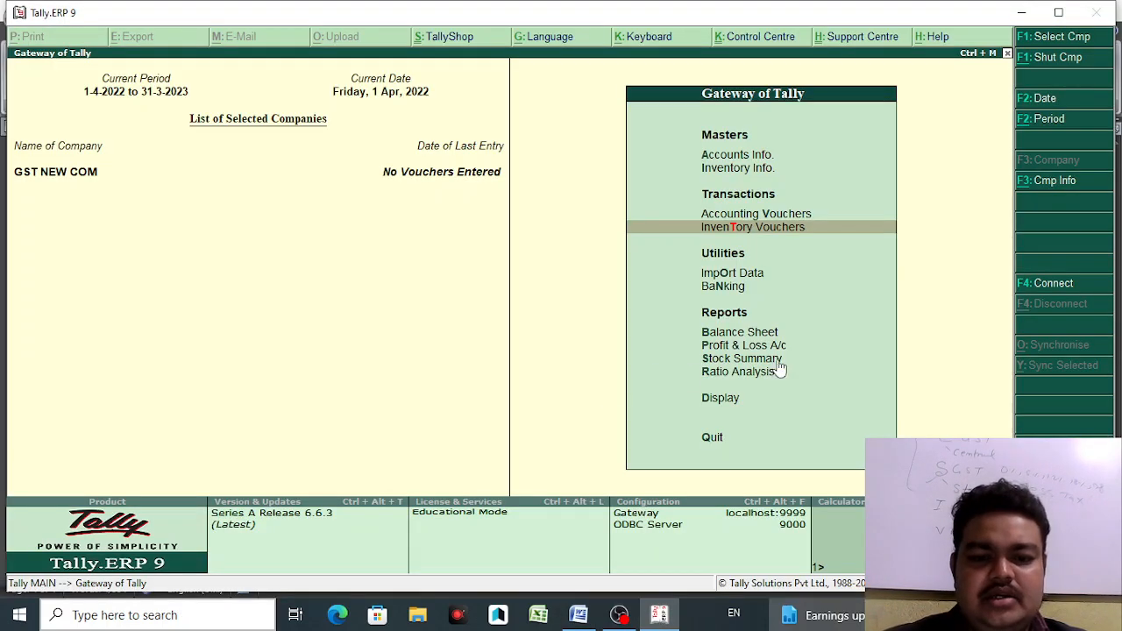
- Leave the voucher screen and start a new item under Inventory Info > Stock Items > Create
left_click(741, 214)
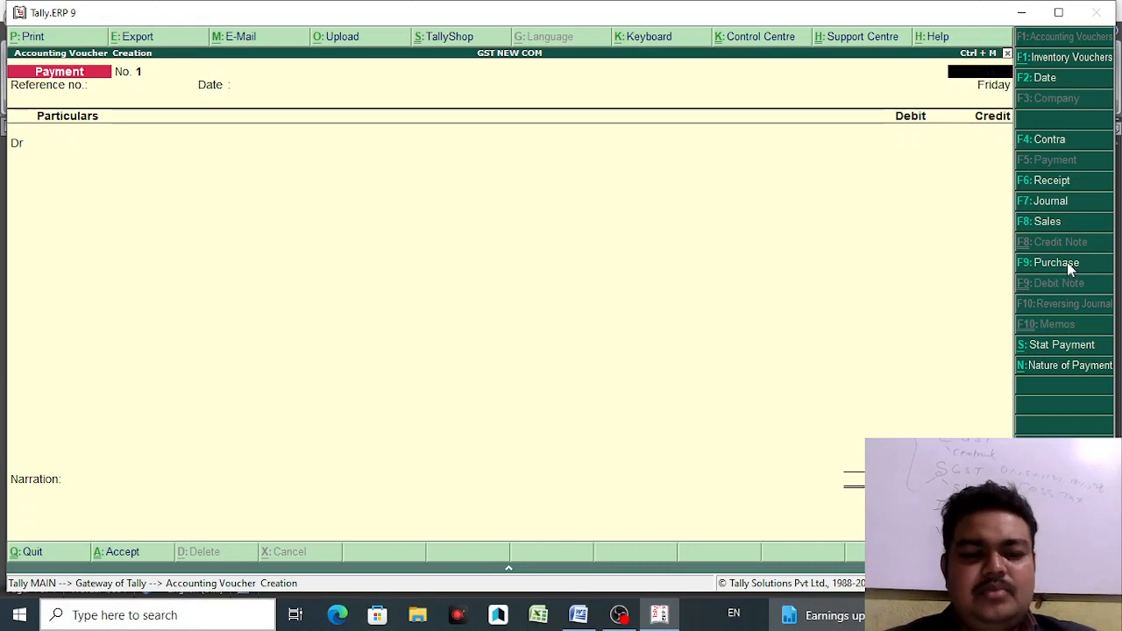
key("Escape")
key("Escape")
key("n")
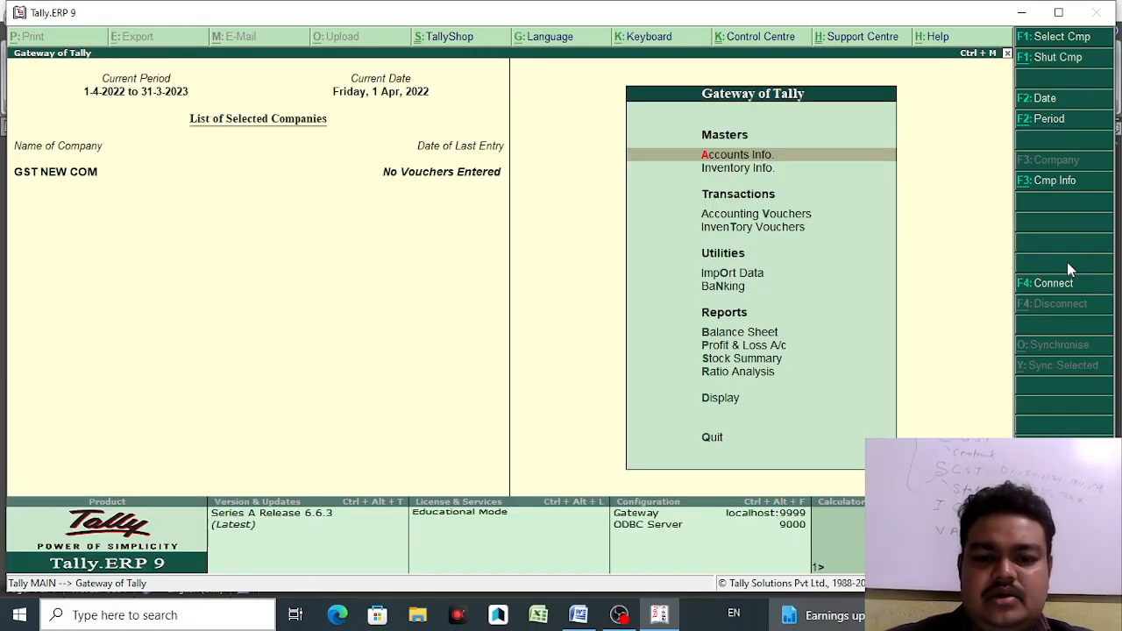
key("Down")
key("Return")
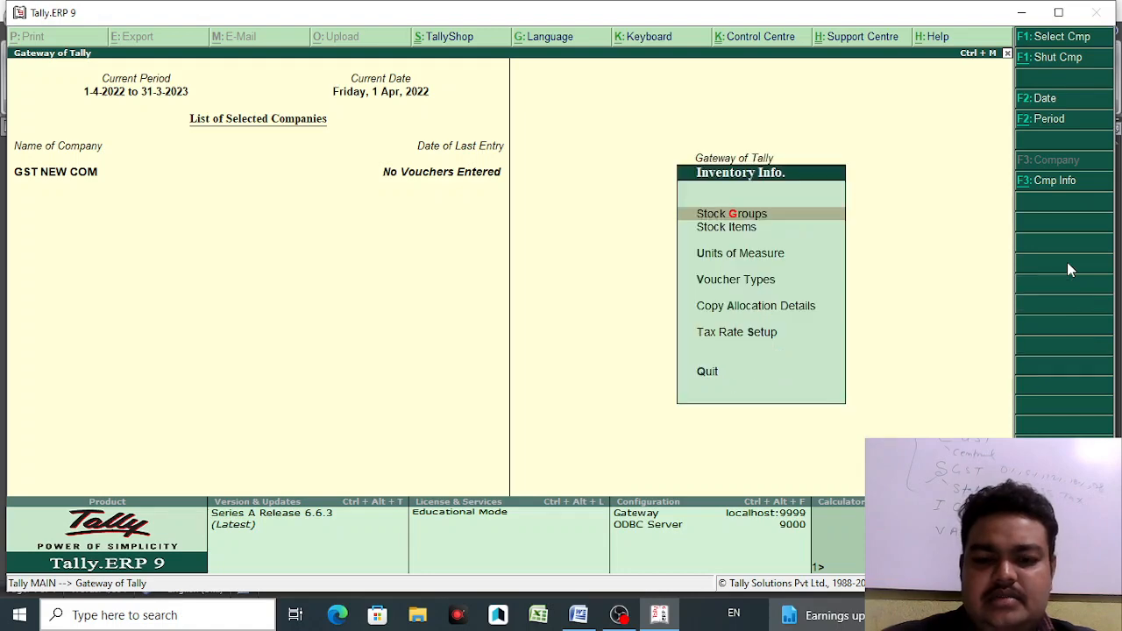
key("Down")
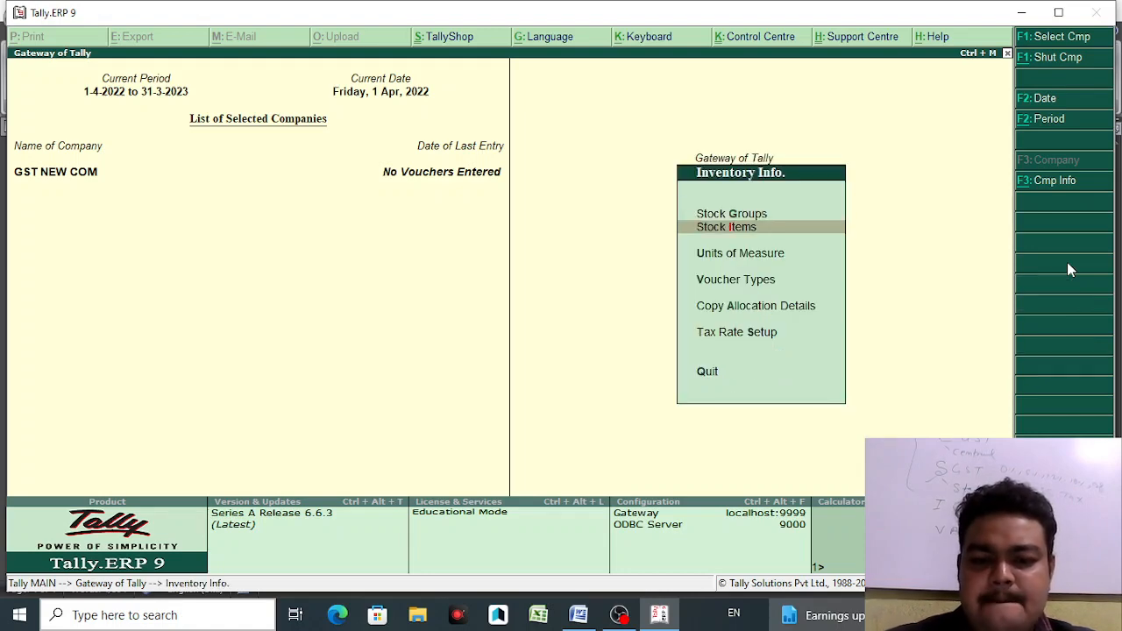
key("Return")
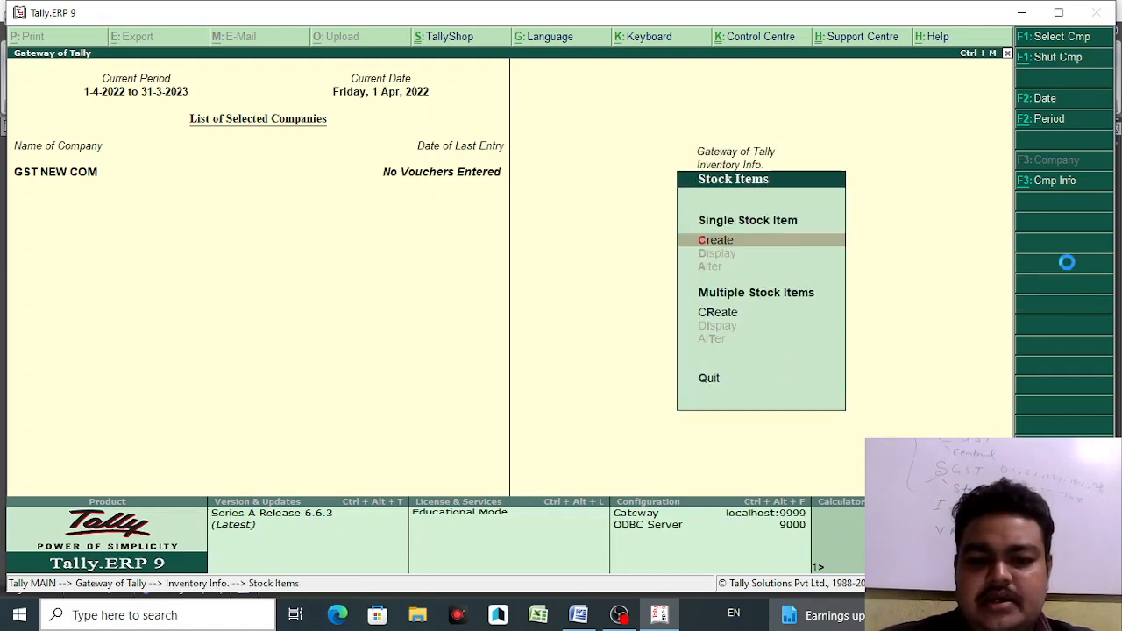
key("Return")
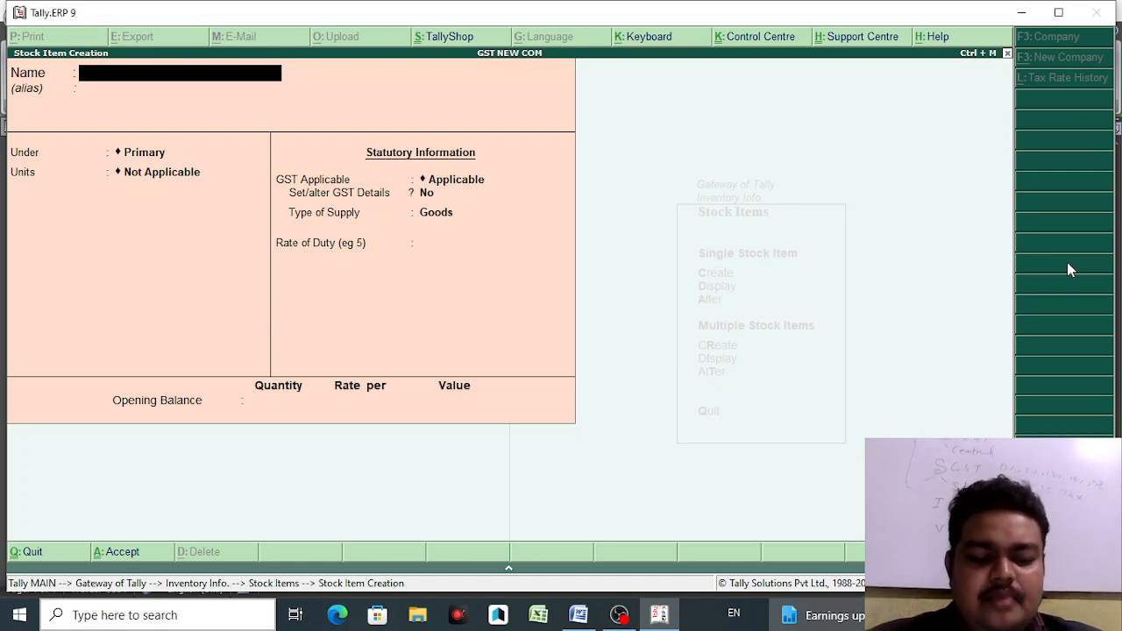
- Name the new stock item 'DELL LAPTOP CORE I3 4 128 SSD' and move to its group
type("DELL")
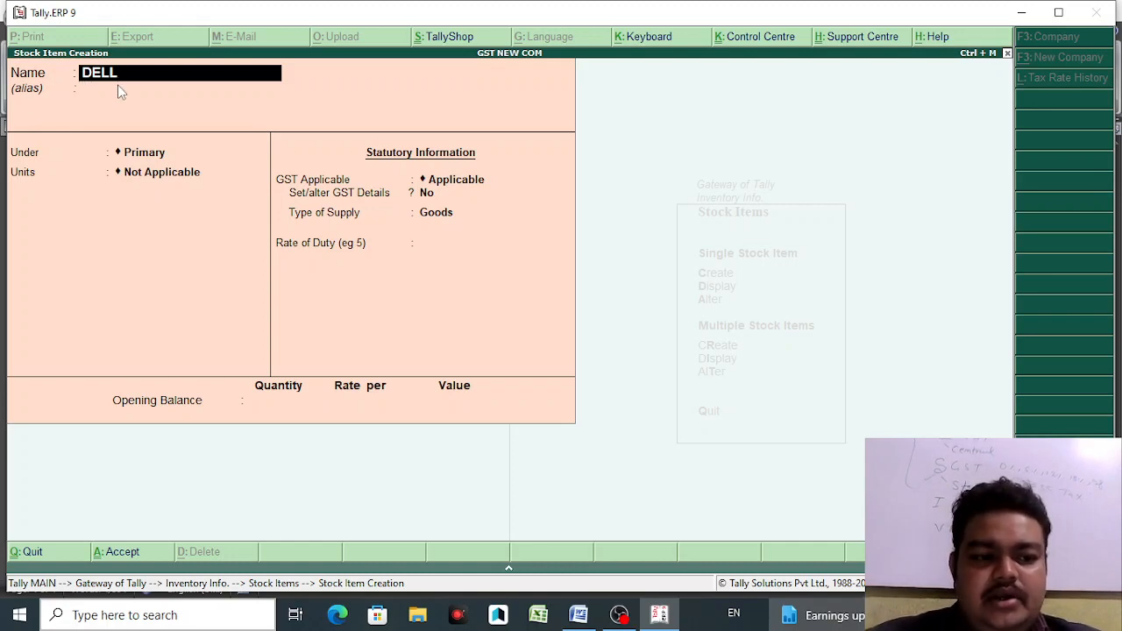
type("TO")
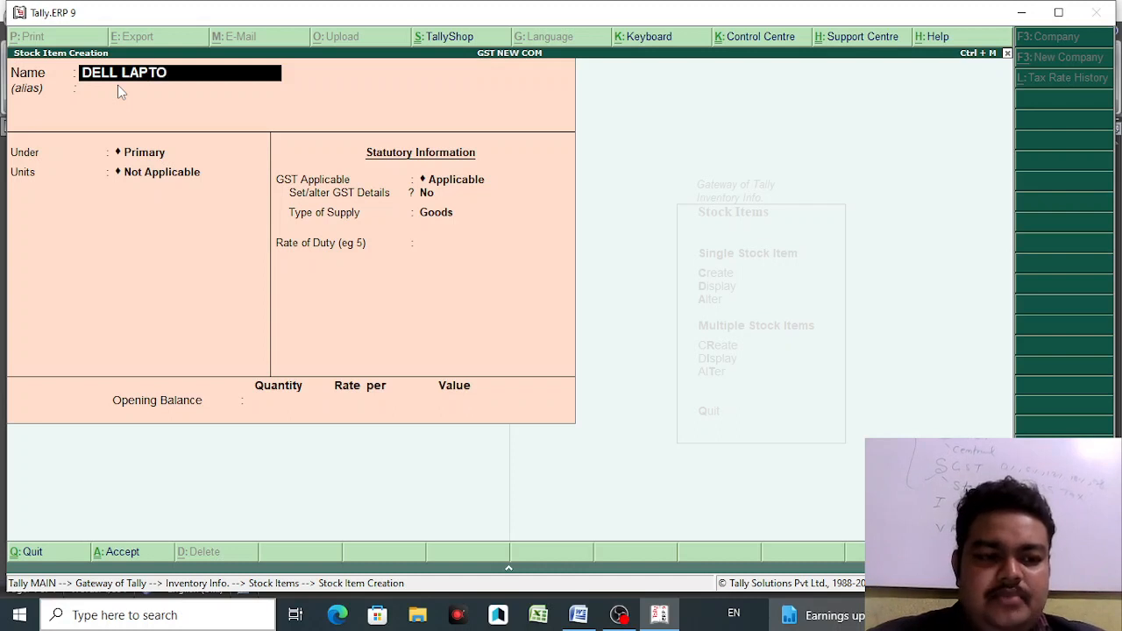
type("P CORE I")
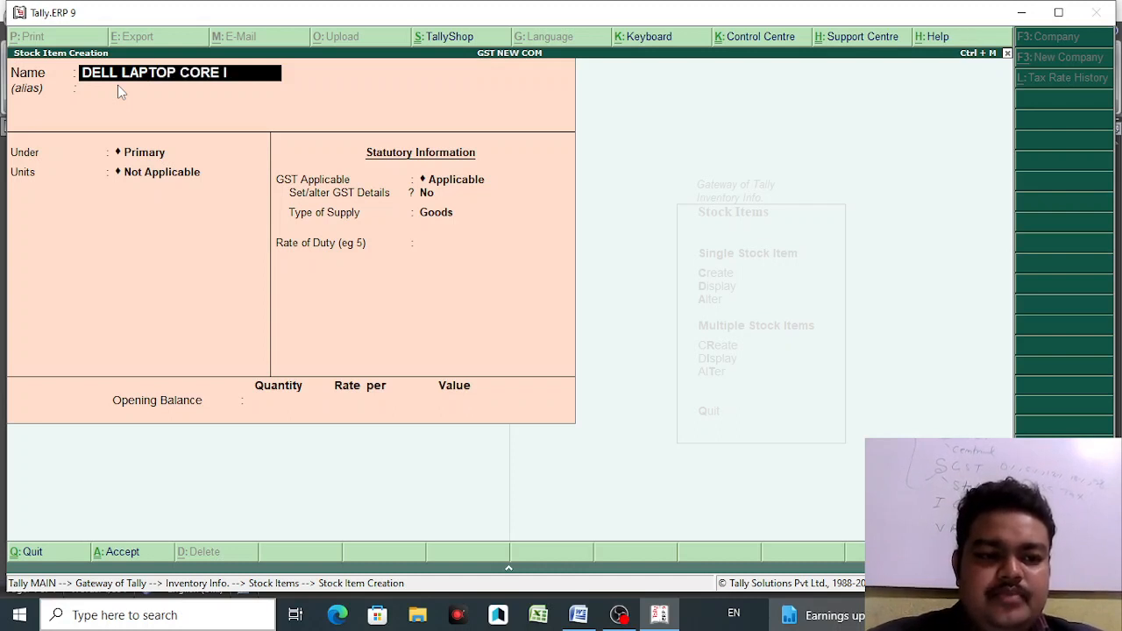
type("3")
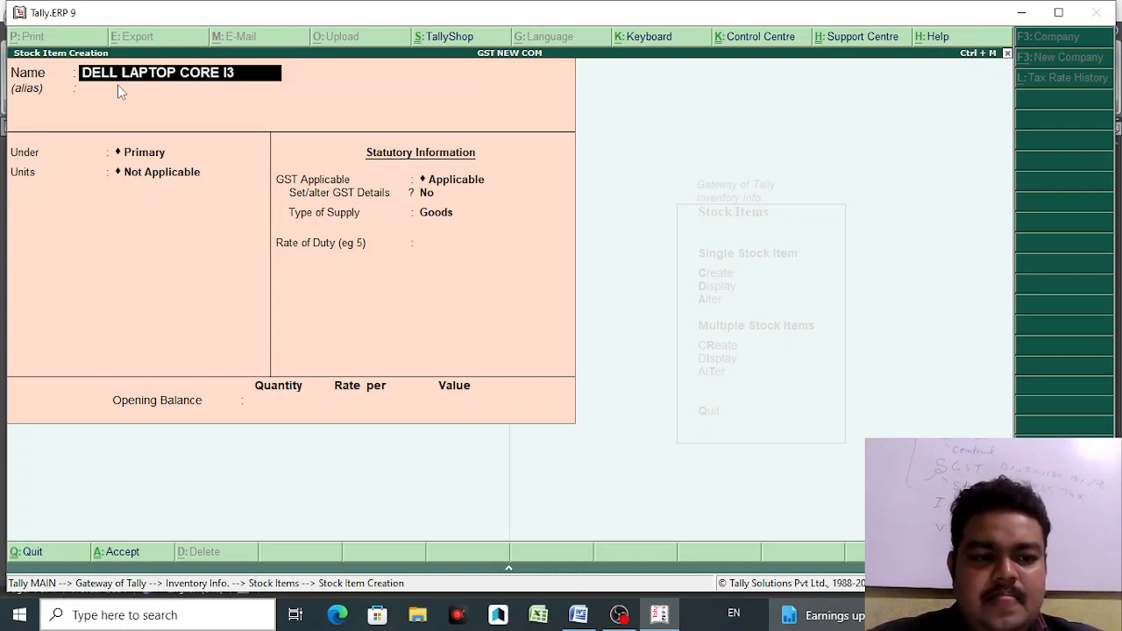
type(" 4")
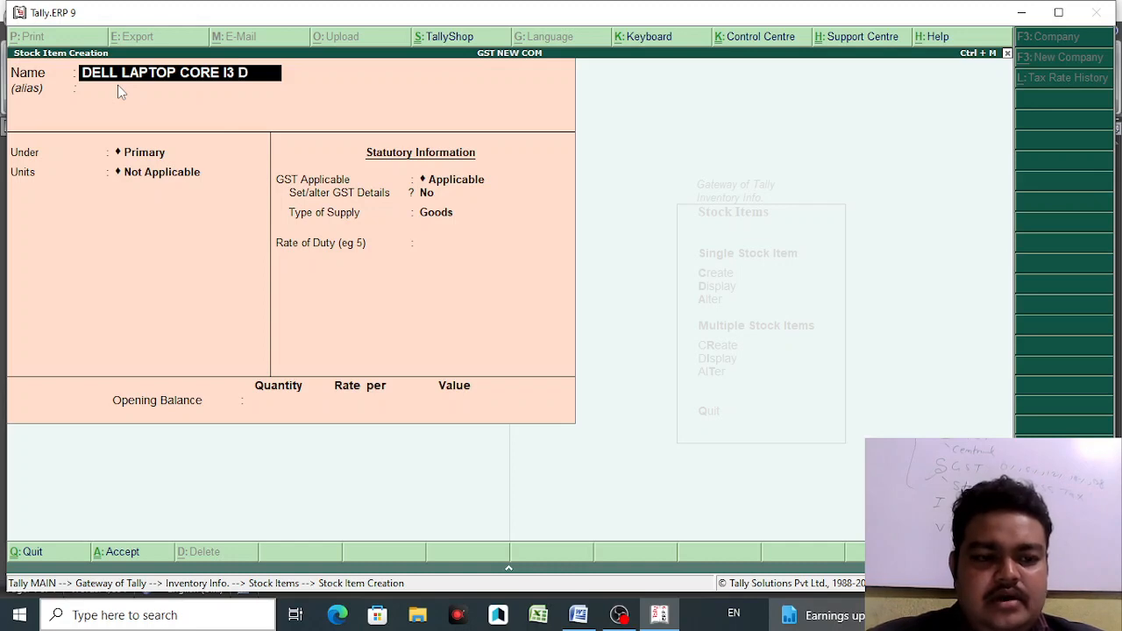
key("BackSpace")
type("4 128")
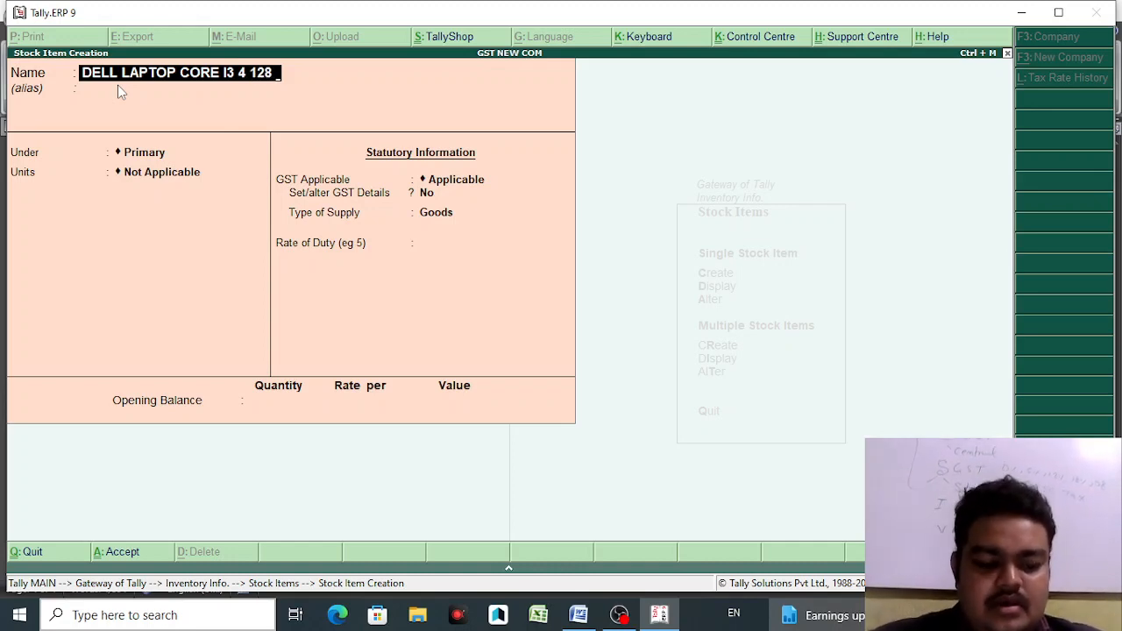
type(" SSD")
key("Return")
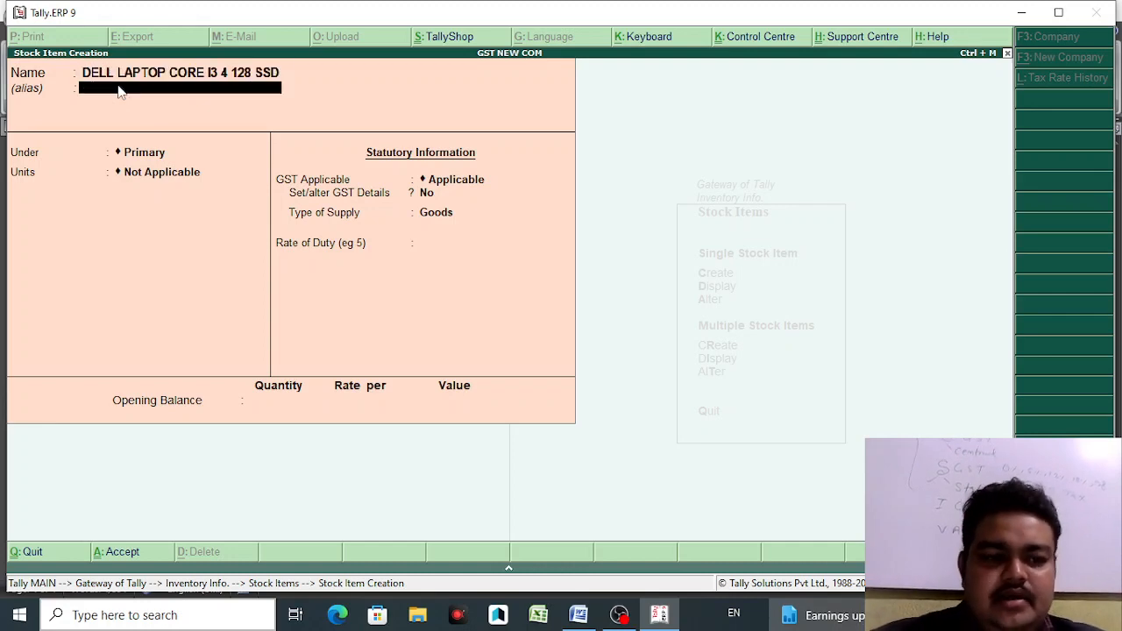
key("Return")
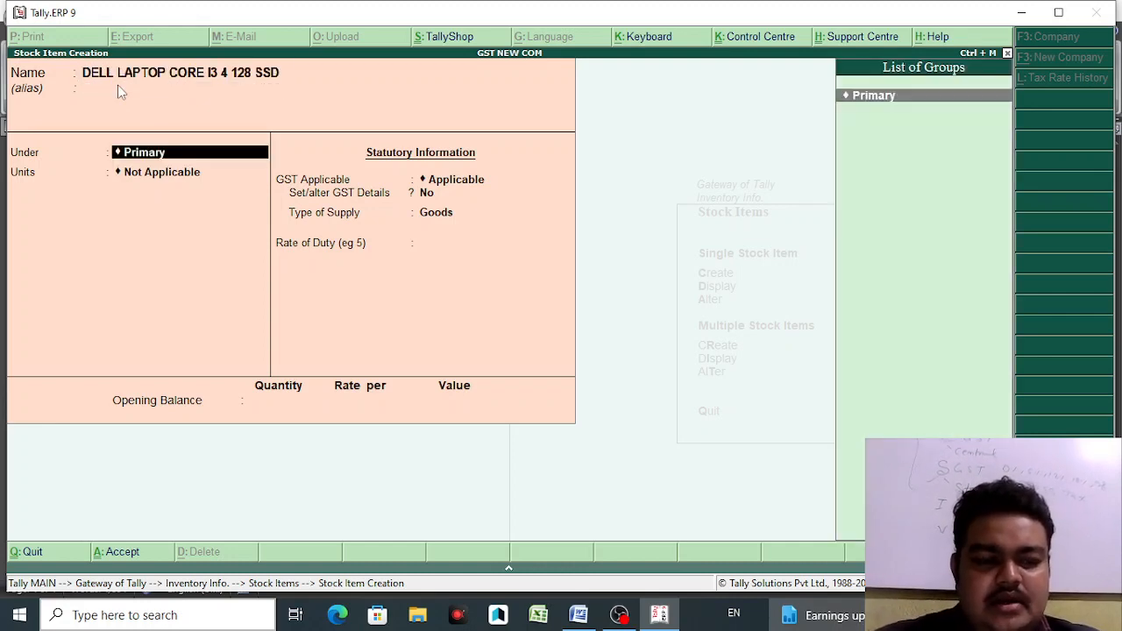
- Create a new stock group DELL for the laptop item
key("alt+c")
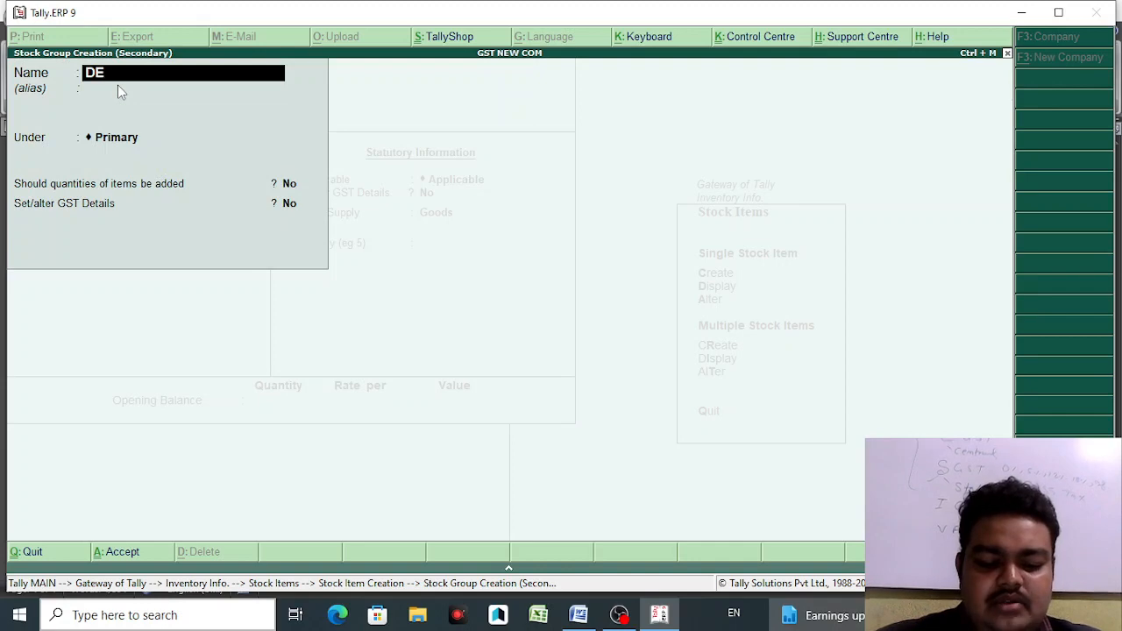
key("Return")
key("Return")
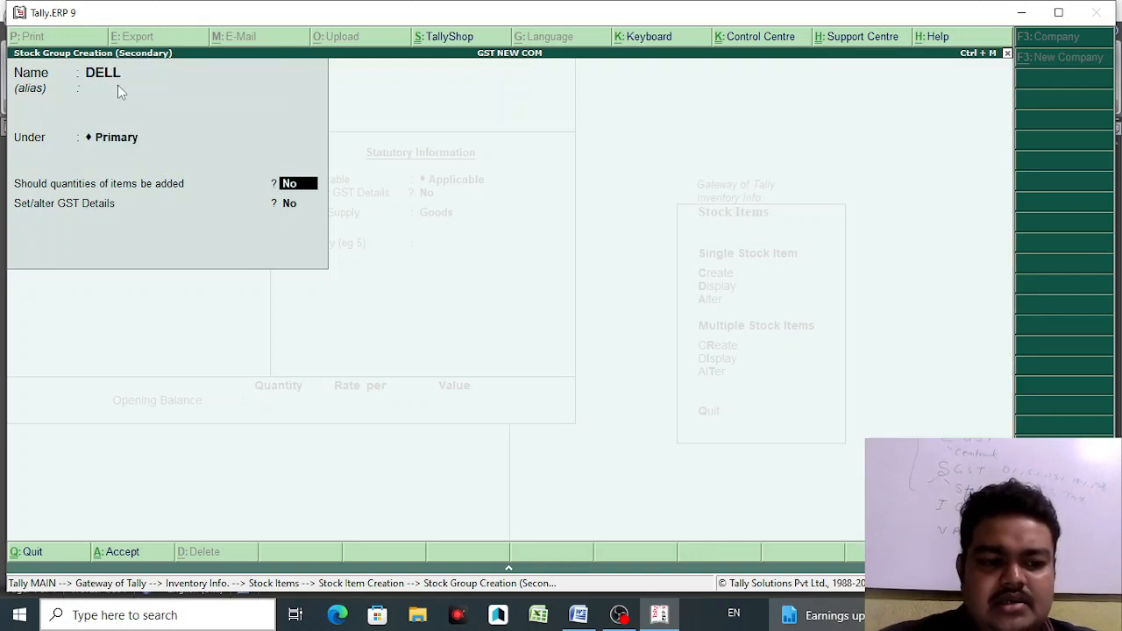
key("Return")
key("Return")
key("Return")
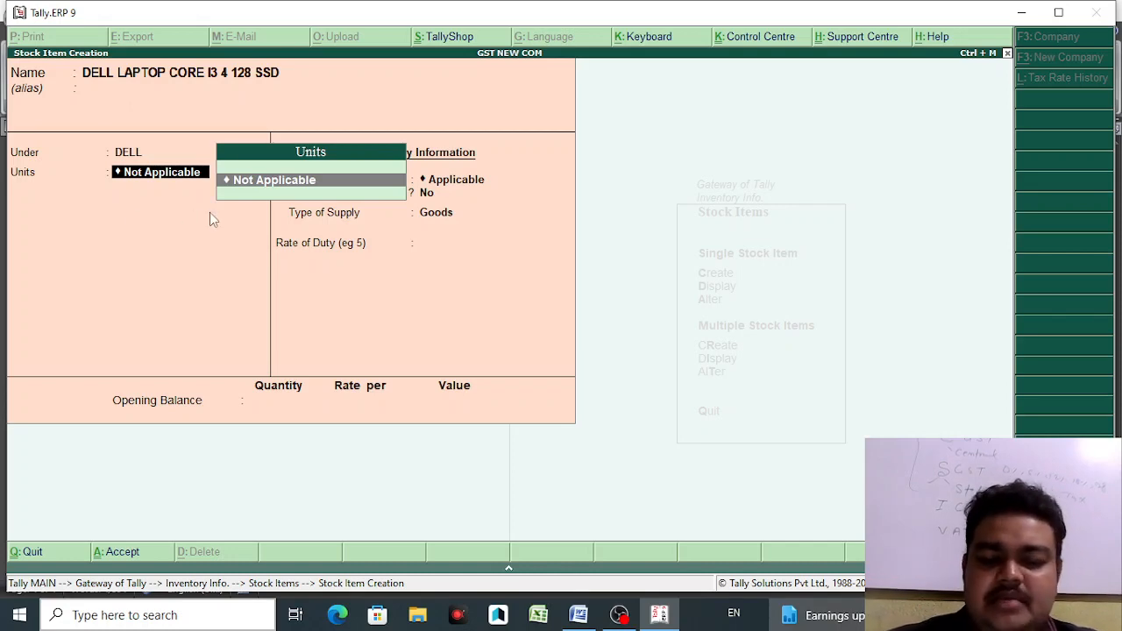
- Create the unit of measure PCS for the item, then switch to the Word notes
key("alt+c")
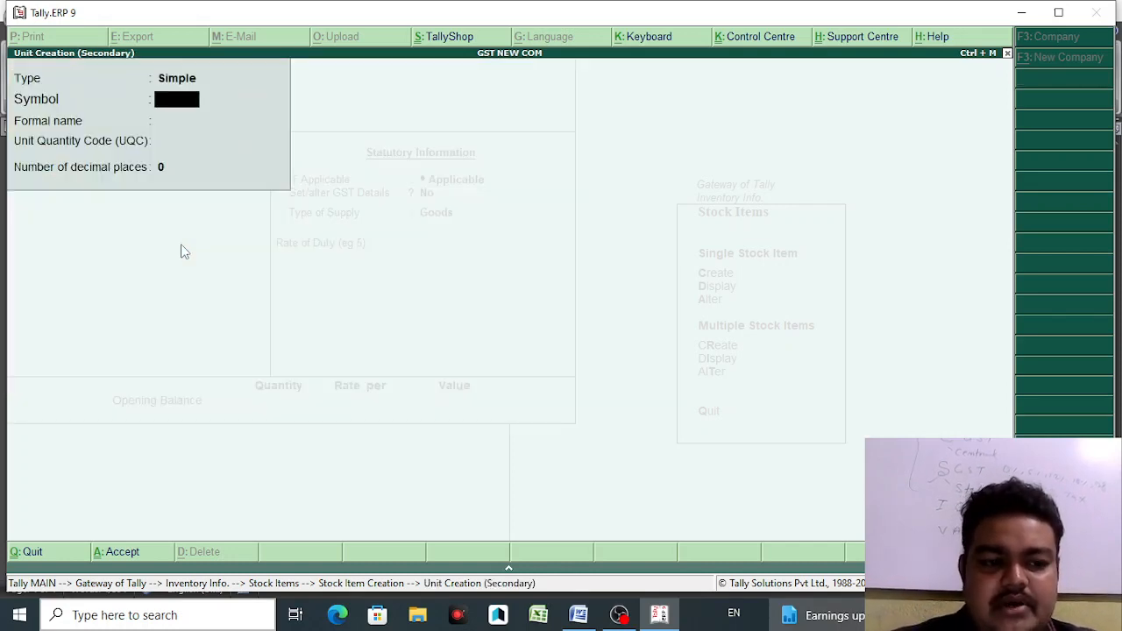
type("PCS")
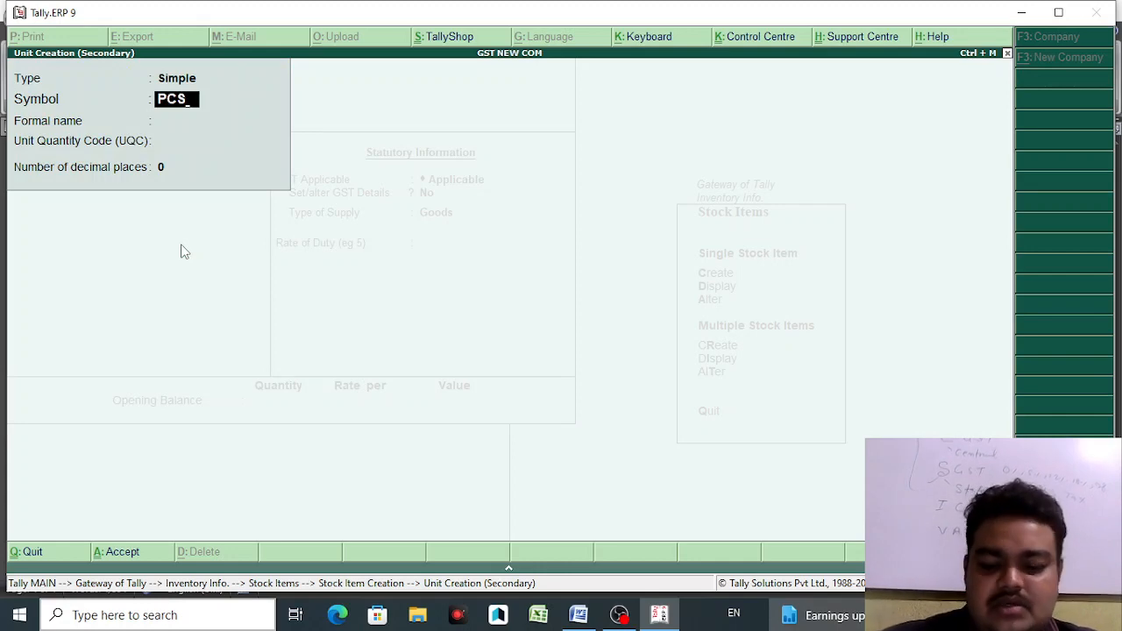
key("Return")
key("Return")
key("Return")
key("Return")
key("Return")
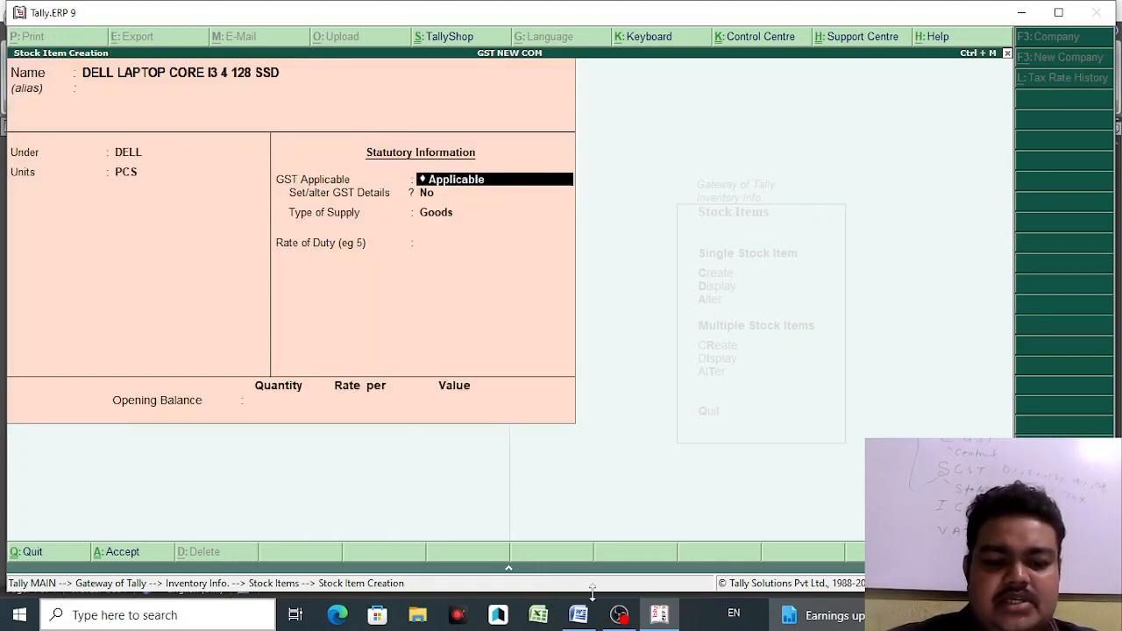
left_click(580, 617)
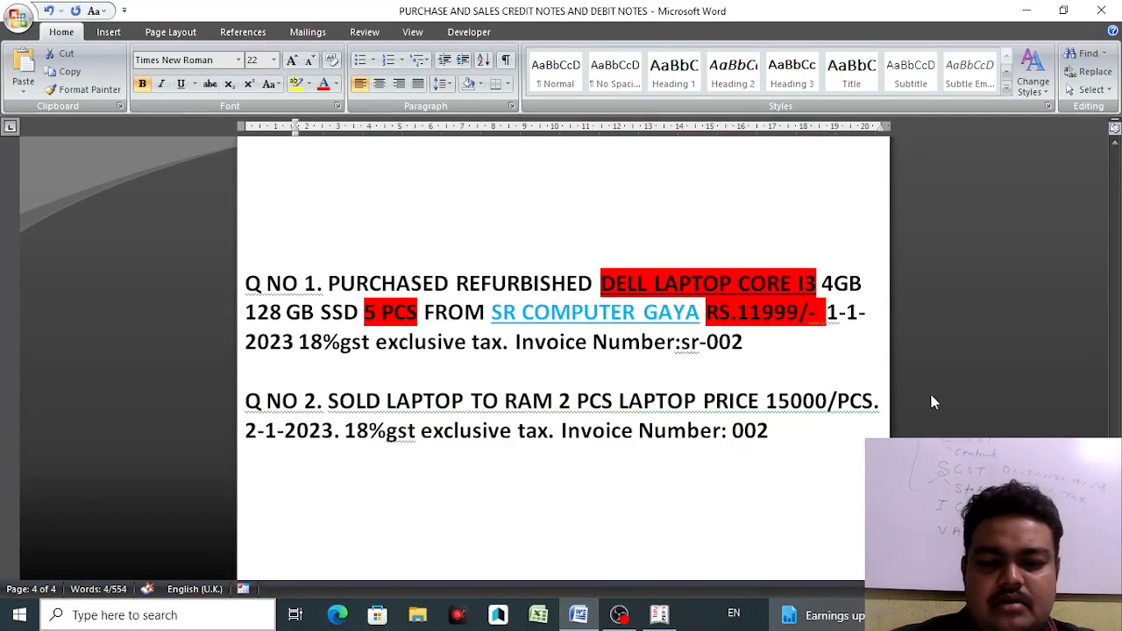
- Scroll up to the stock item GST notes in Word, then return to the Tally item form
scroll(406, 334, "up", 10)
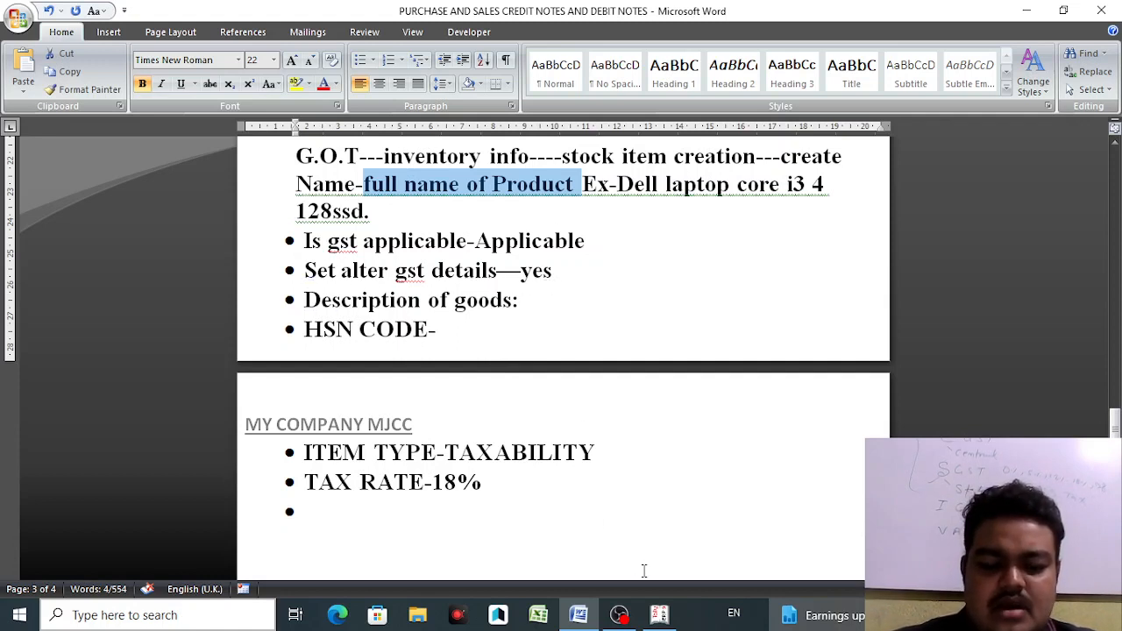
left_click(660, 615)
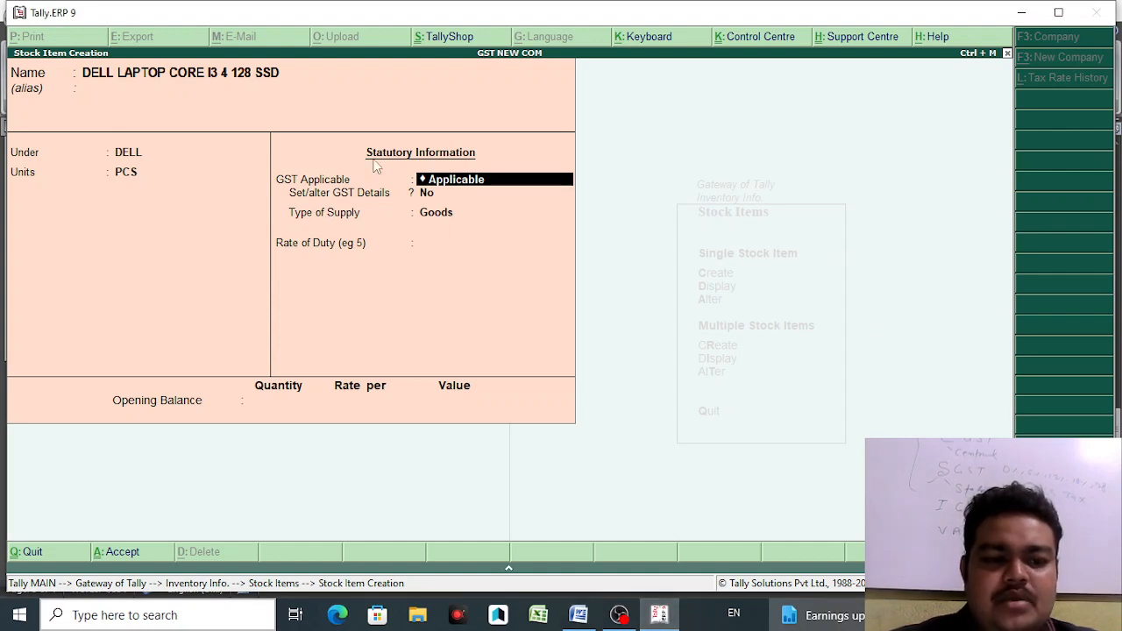
- Set the item's GST details to Taxable with an 18% Integrated Tax rate
key("Return")
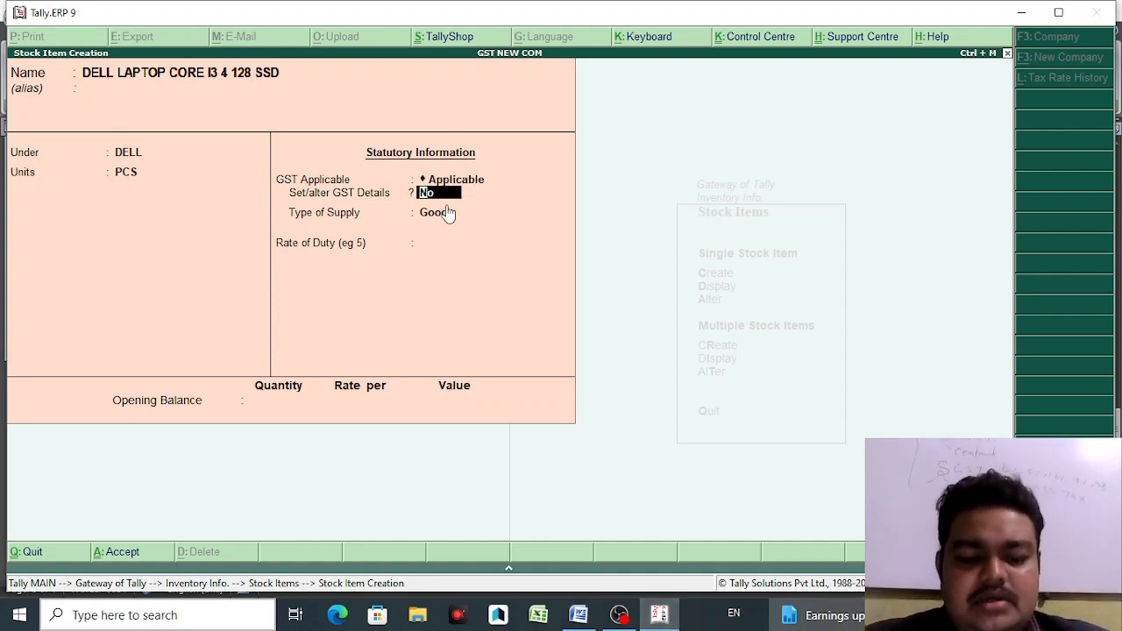
key("y")
key("Return")
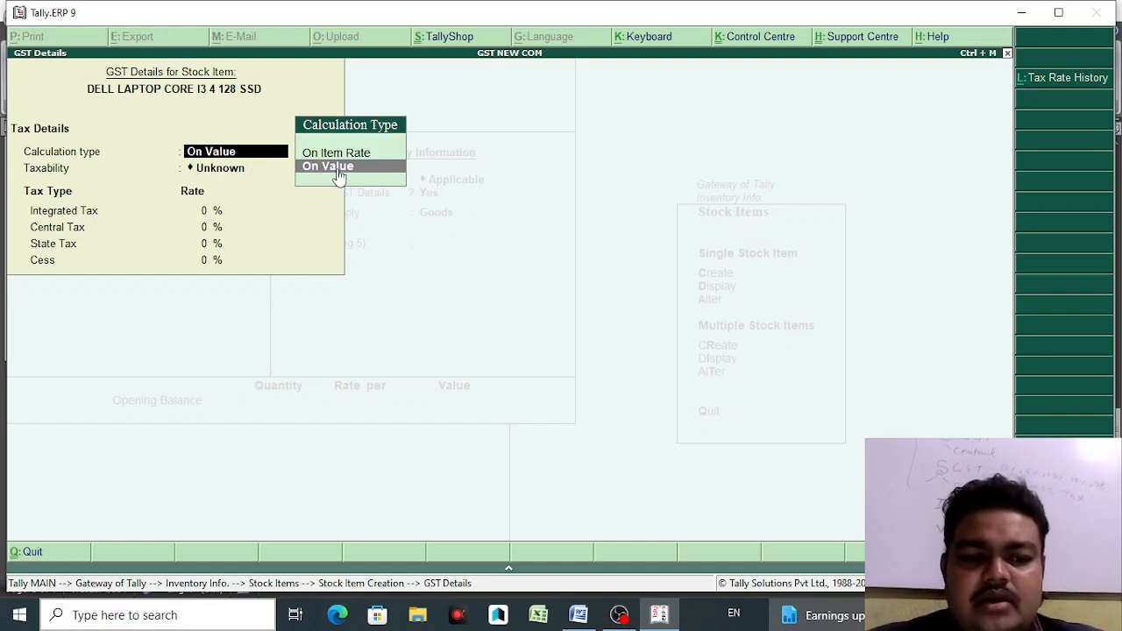
key("Return")
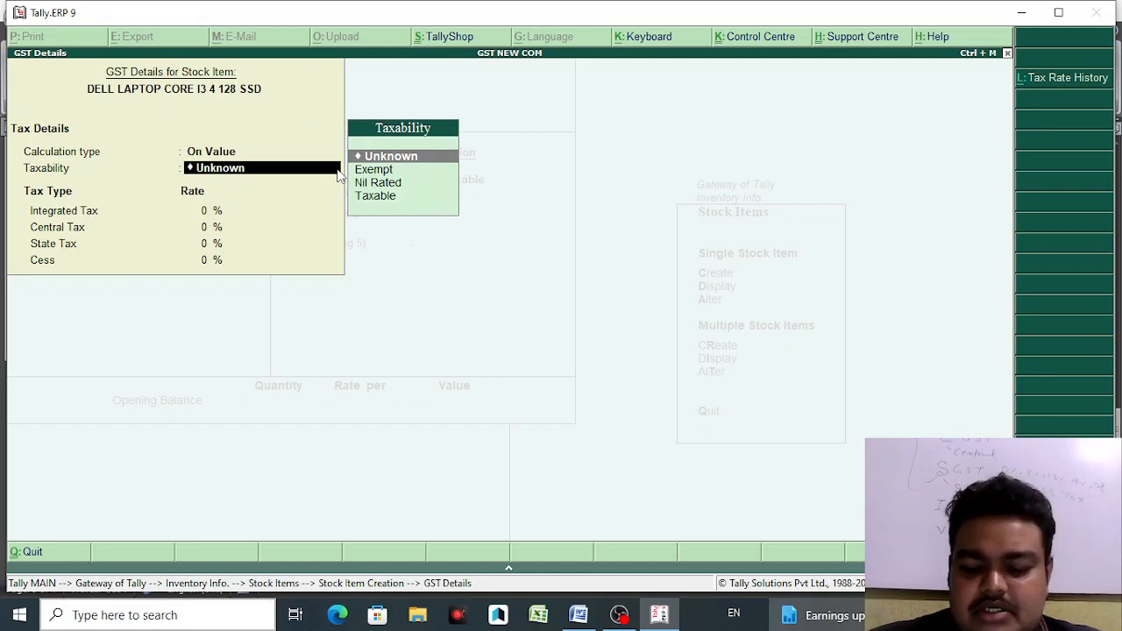
key("Down")
key("Down")
key("Down")
key("Return")
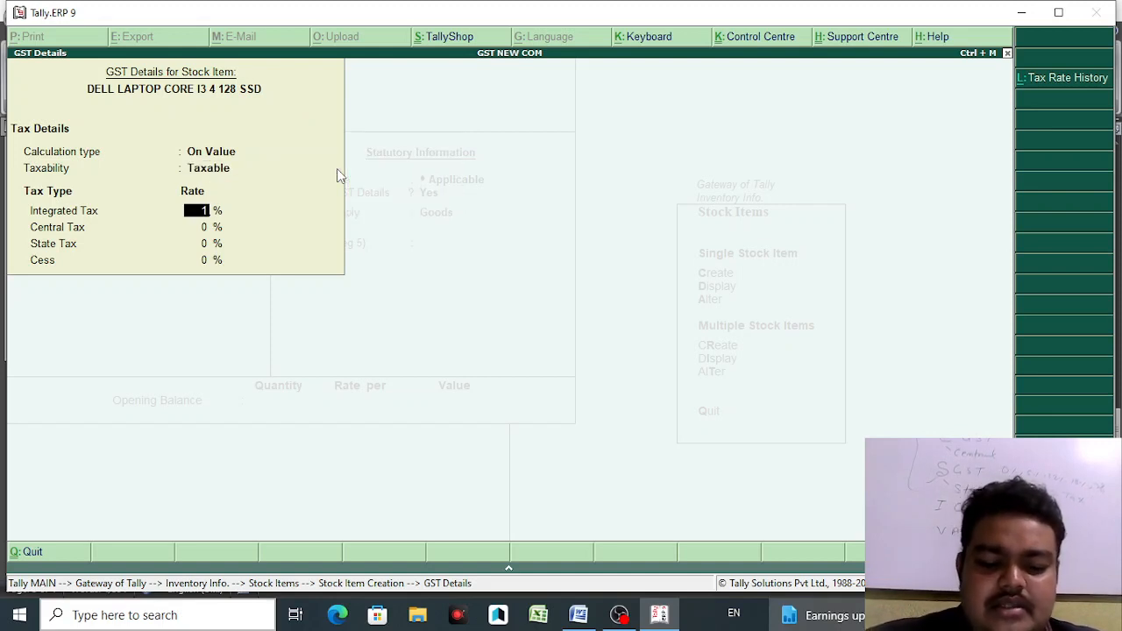
type("18")
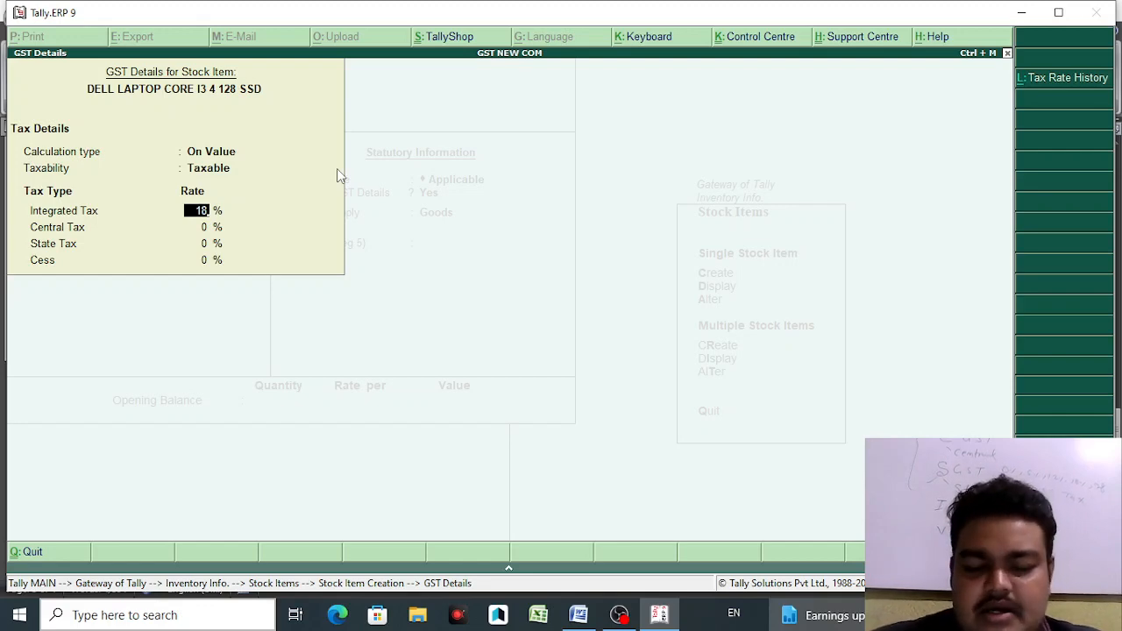
key("Return")
key("Return")
key("Return")
key("Return")
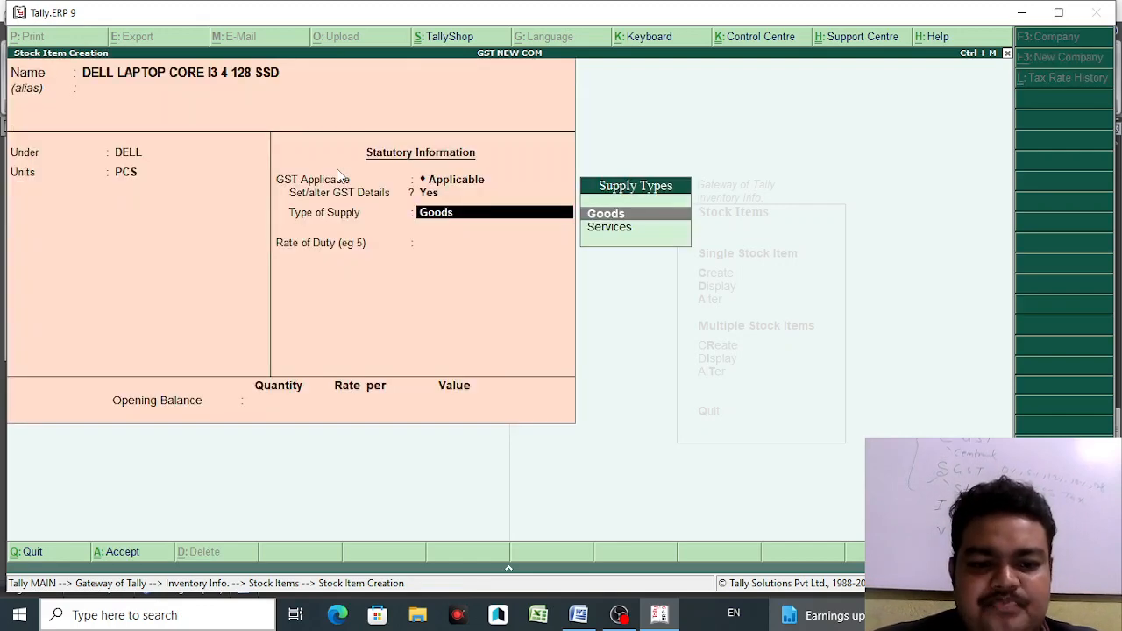
- Accept Goods as supply type, save the laptop item, and exit to Inventory Info
key("Return")
key("Return")
key("Return")
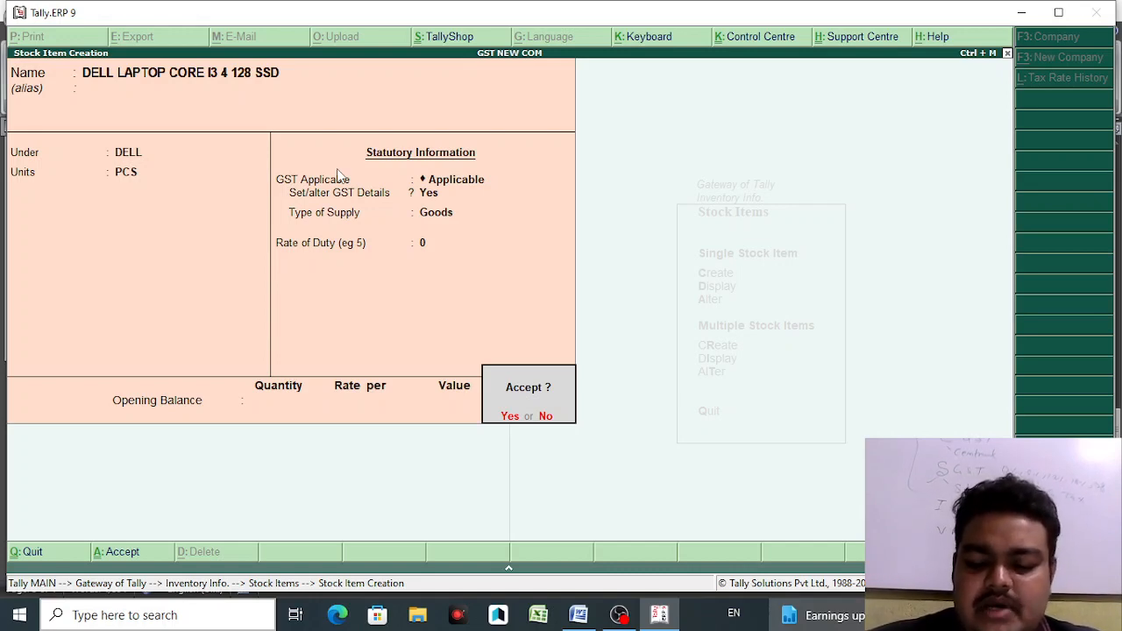
key("Return")
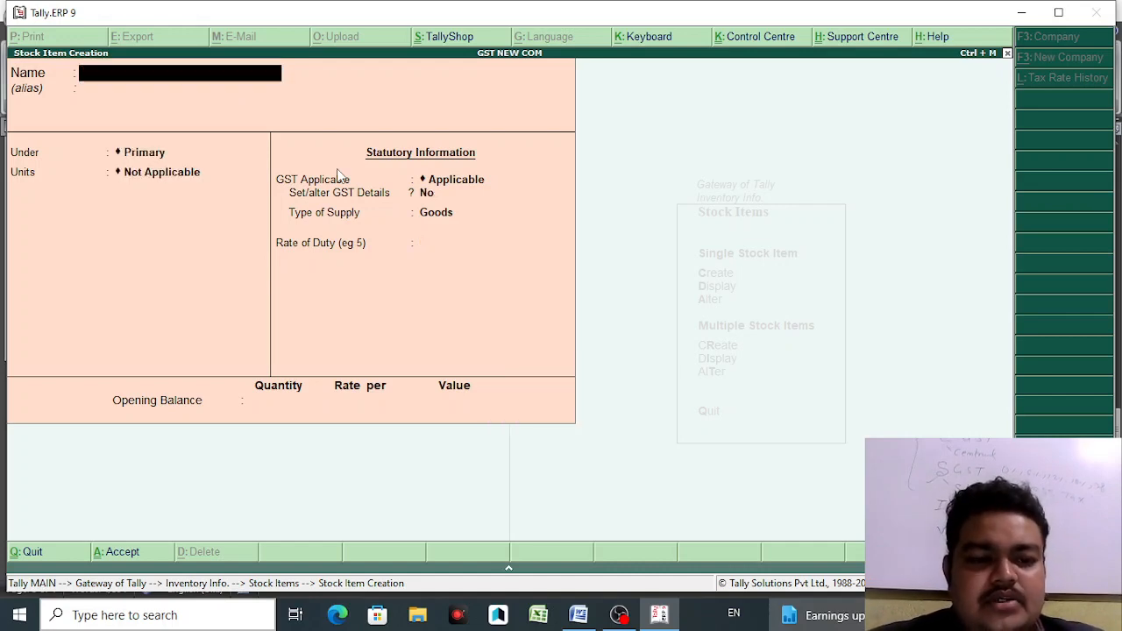
key("Escape")
key("Return")
- Return to the Gateway of Tally, open a new Purchase voucher with F9, then switch to Word
key("Escape")
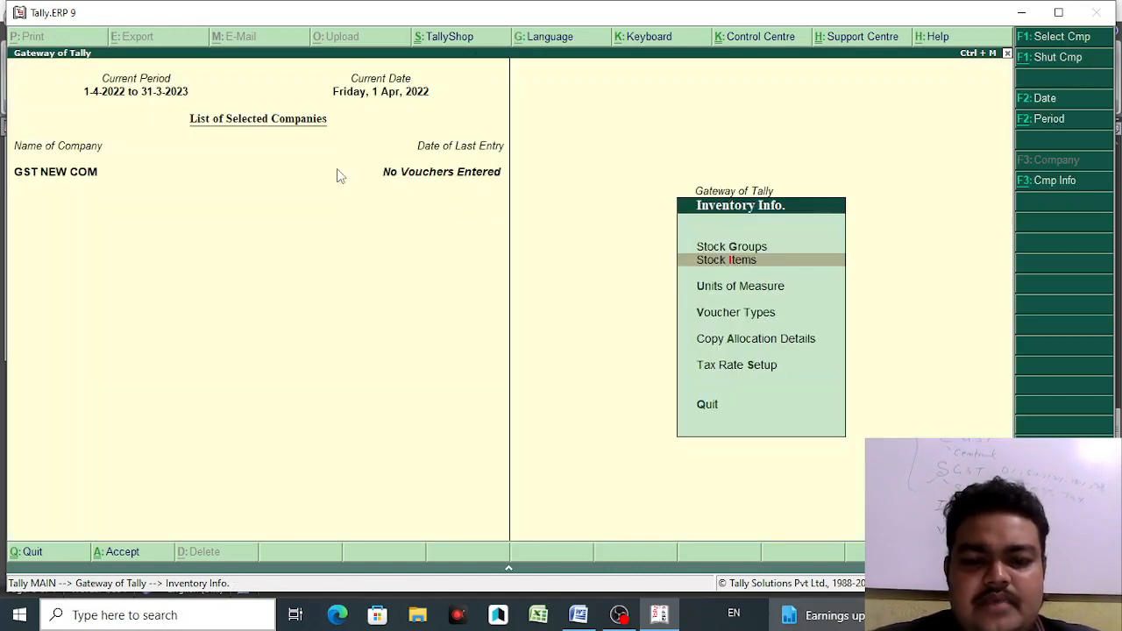
key("Escape")
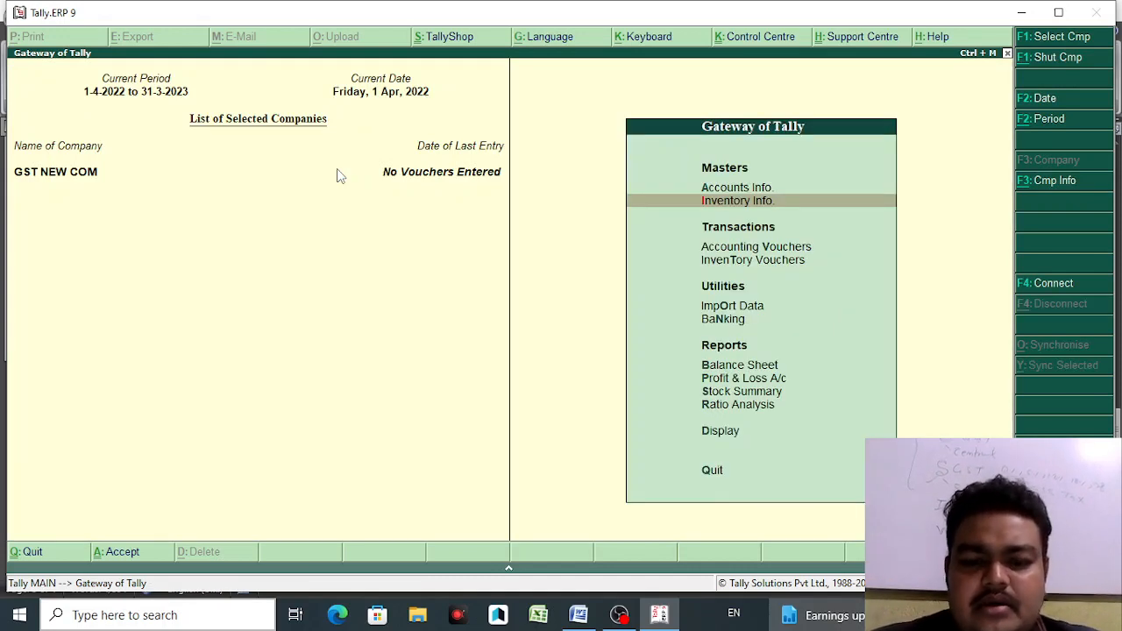
left_click(737, 250)
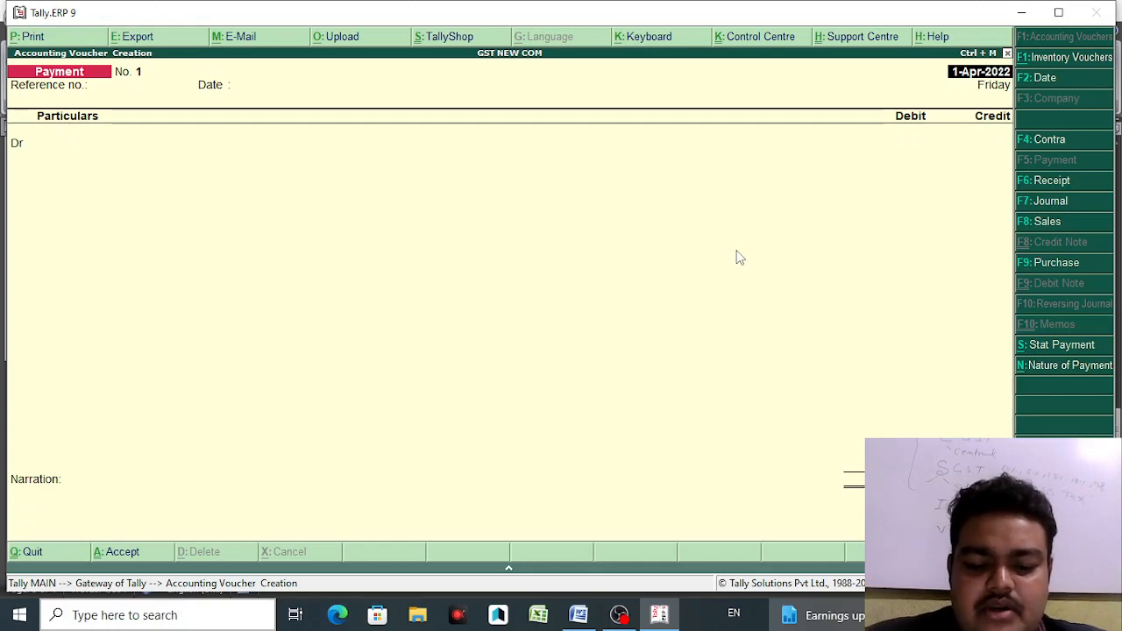
key("F9")
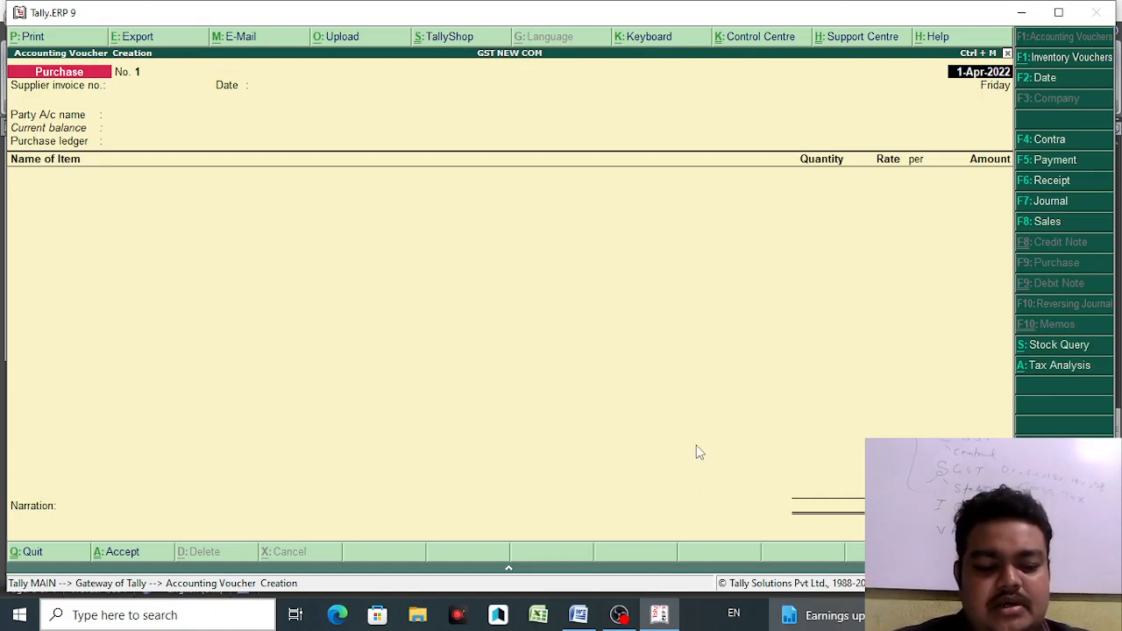
left_click(579, 615)
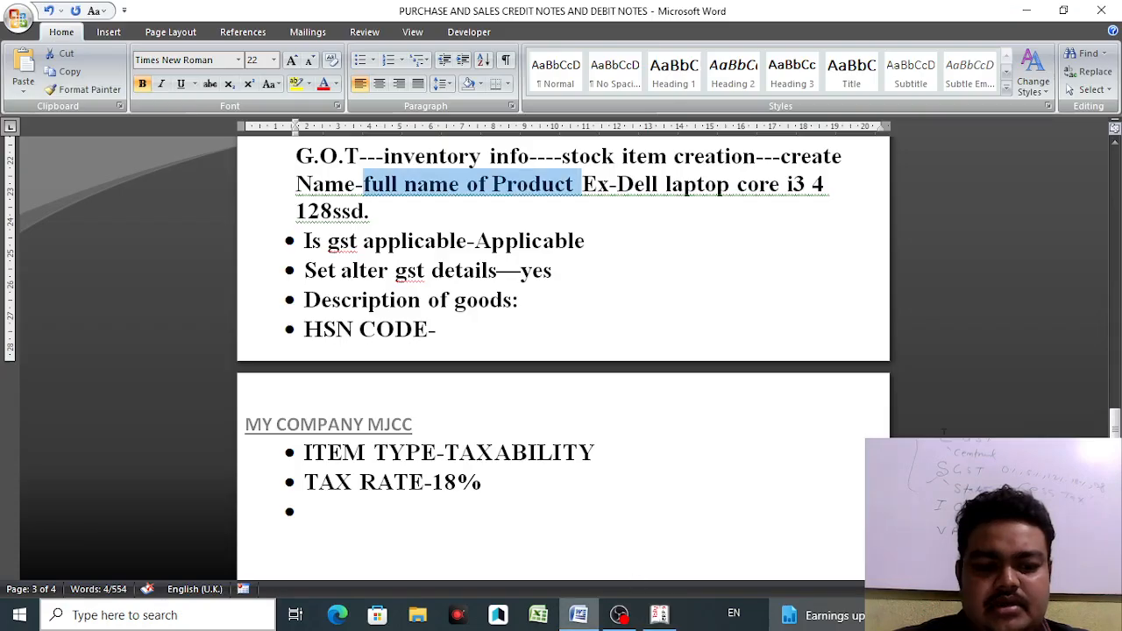
- Scroll to the Q NO 1 laptop purchase question on page 4, then return to the Tally voucher
left_click_drag(1114, 419, 1114, 430)
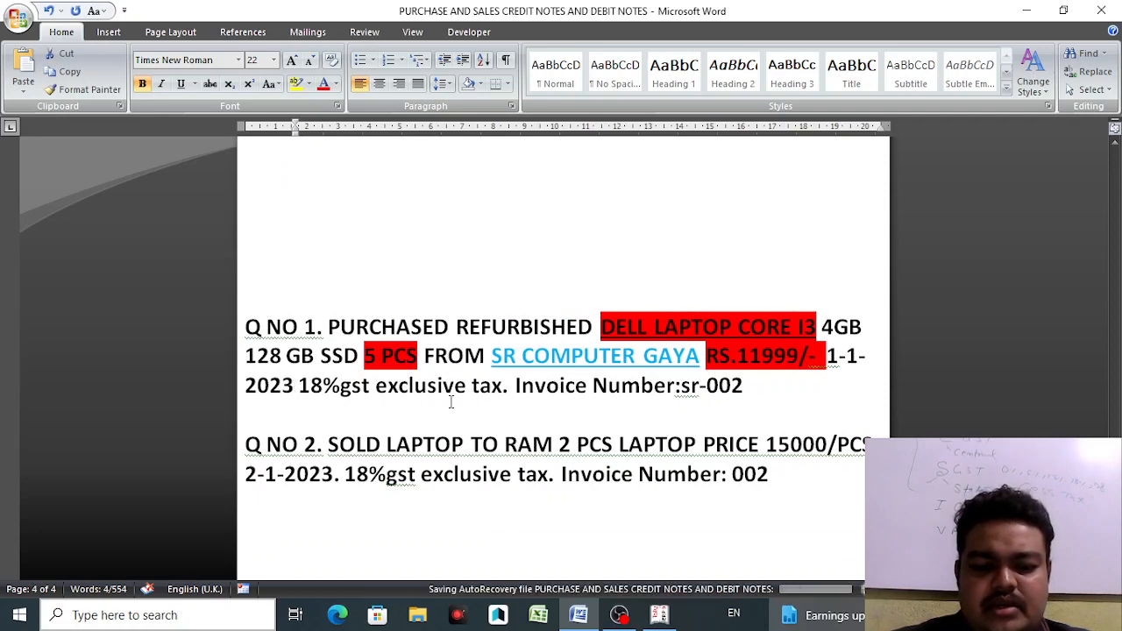
left_click(659, 616)
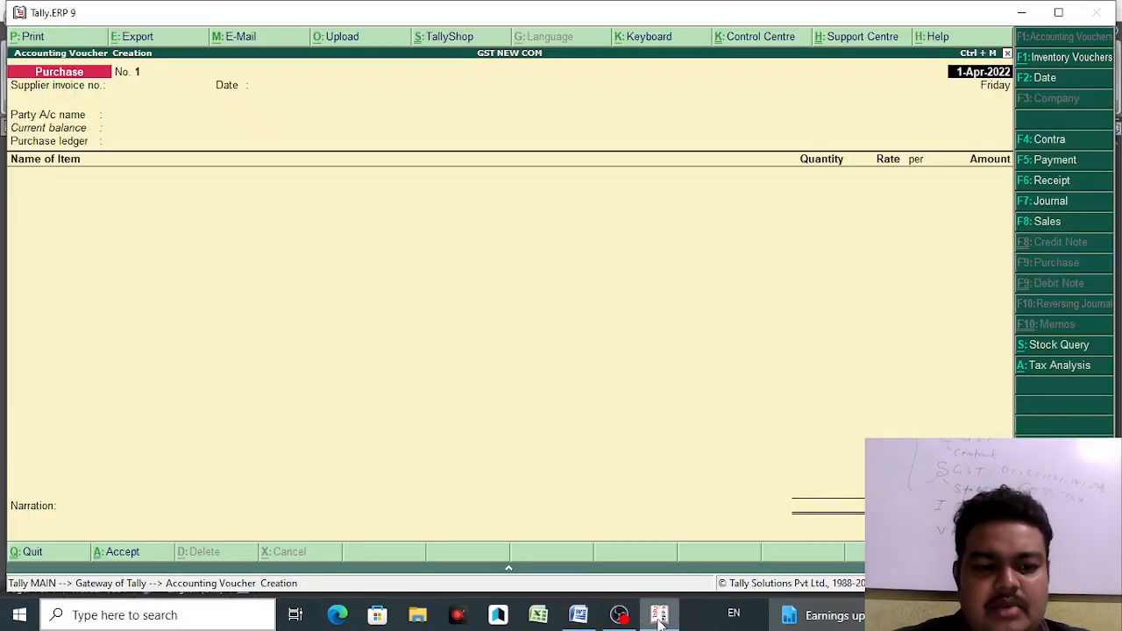
- Change the purchase voucher date to 1-1-23 (1-Jan-2023)
key("F2")
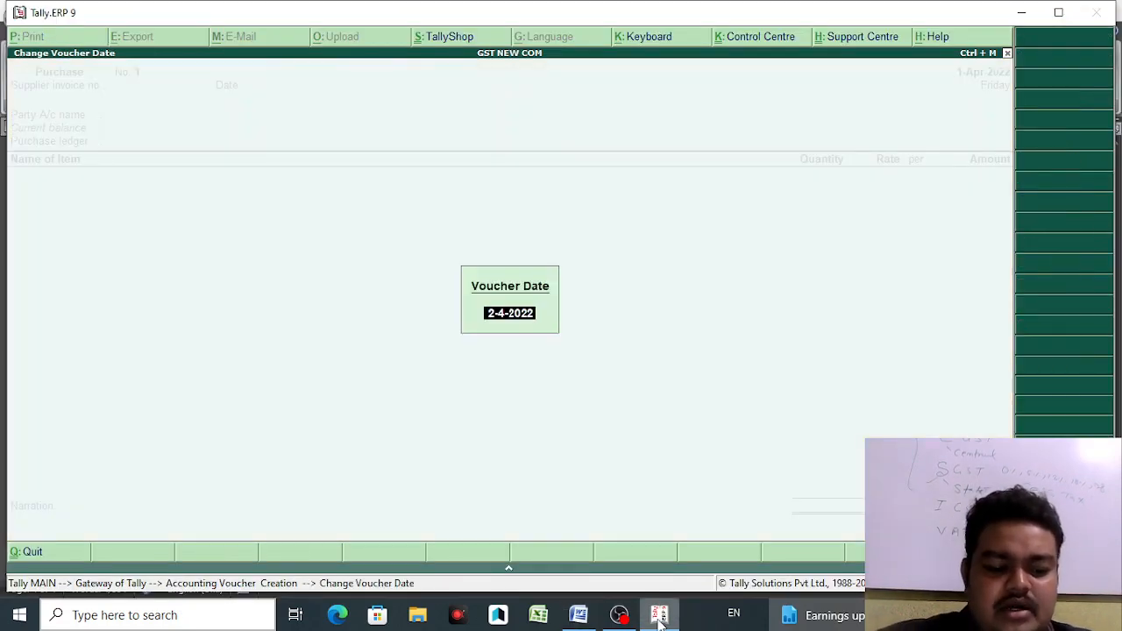
key("BackSpace")
type("1-1-2")
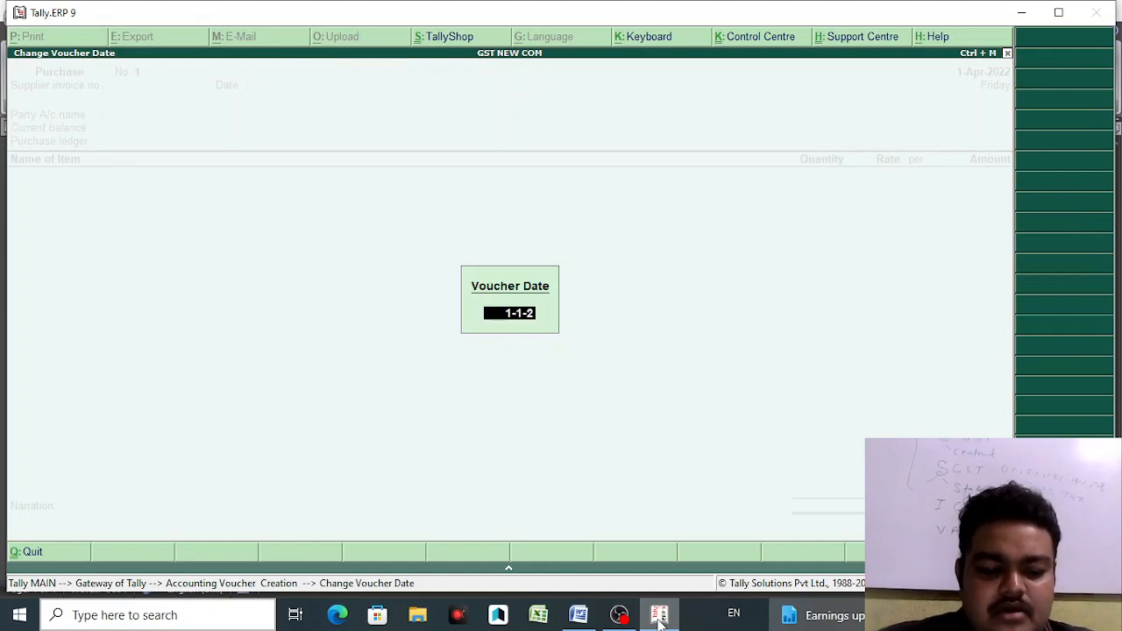
type("3")
key("Return")
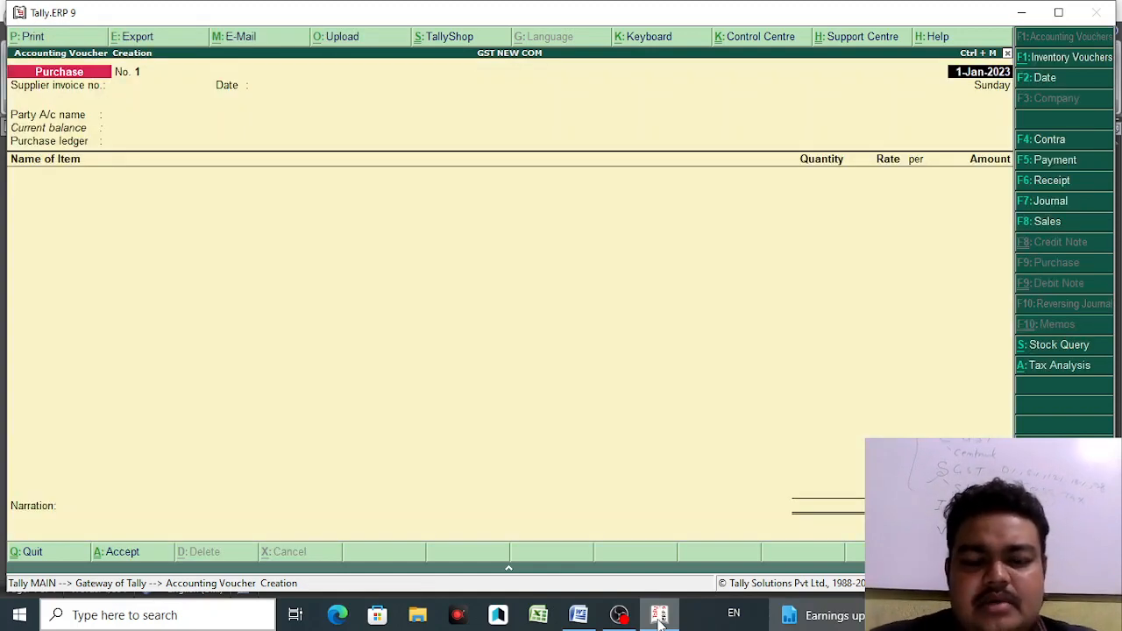
- Enter the supplier's invoice number in the Supplier invoice no. field
key("Return")
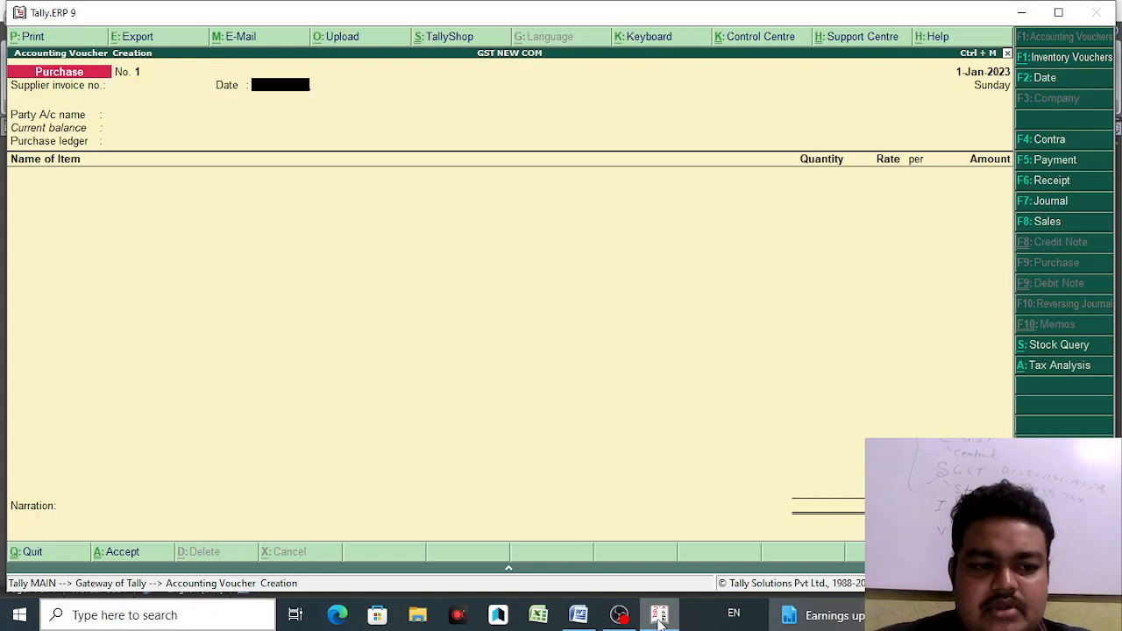
key("BackSpace")
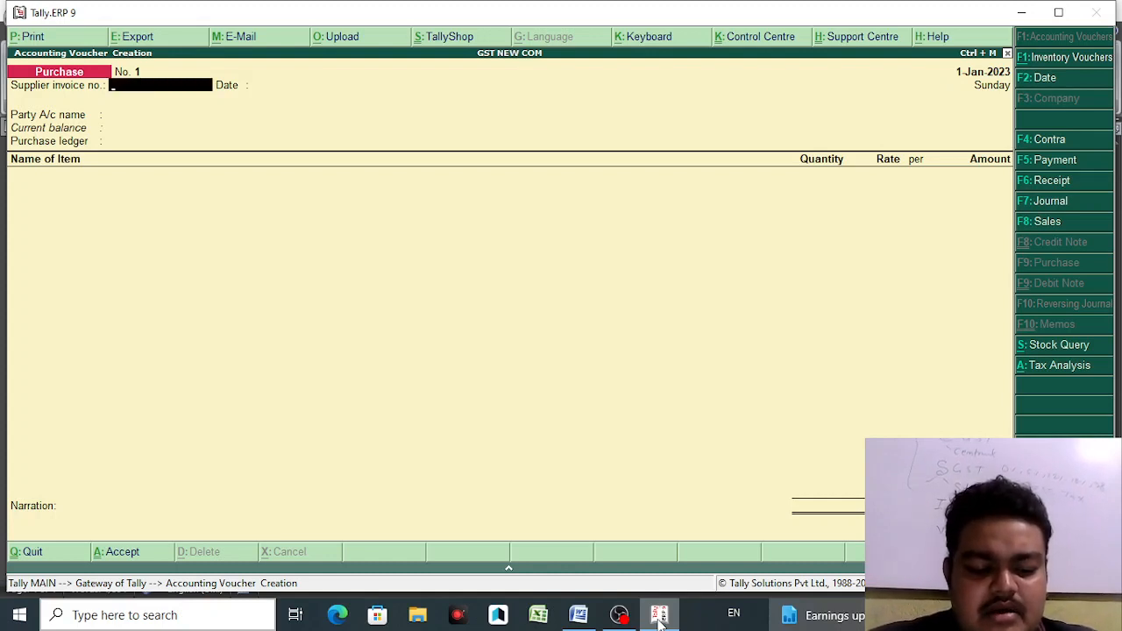
type("SR")
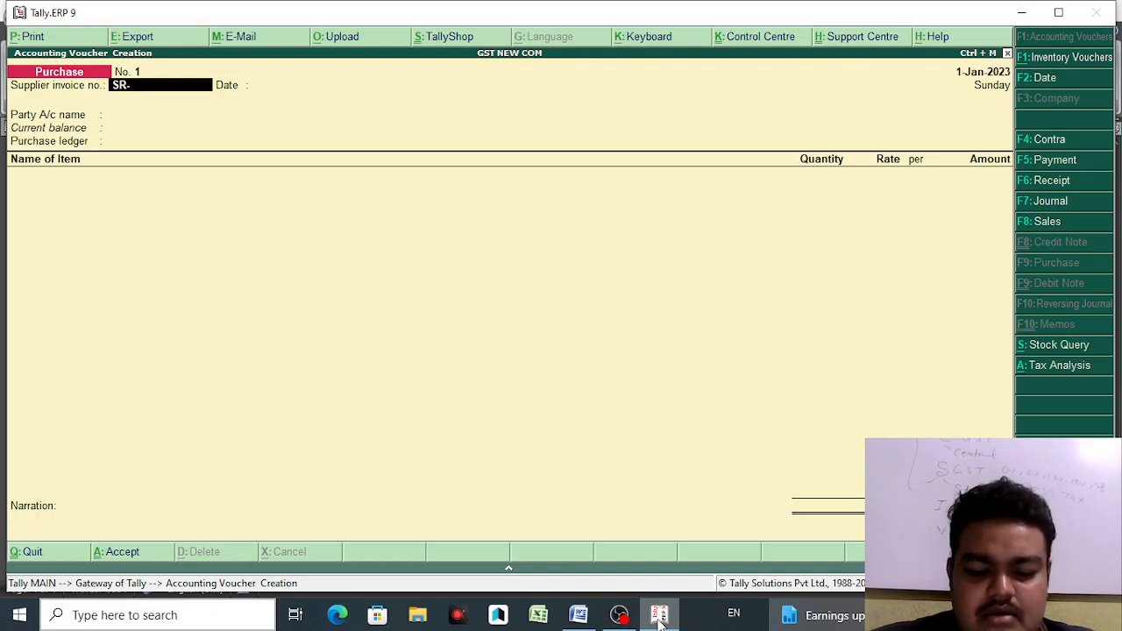
type("-002")
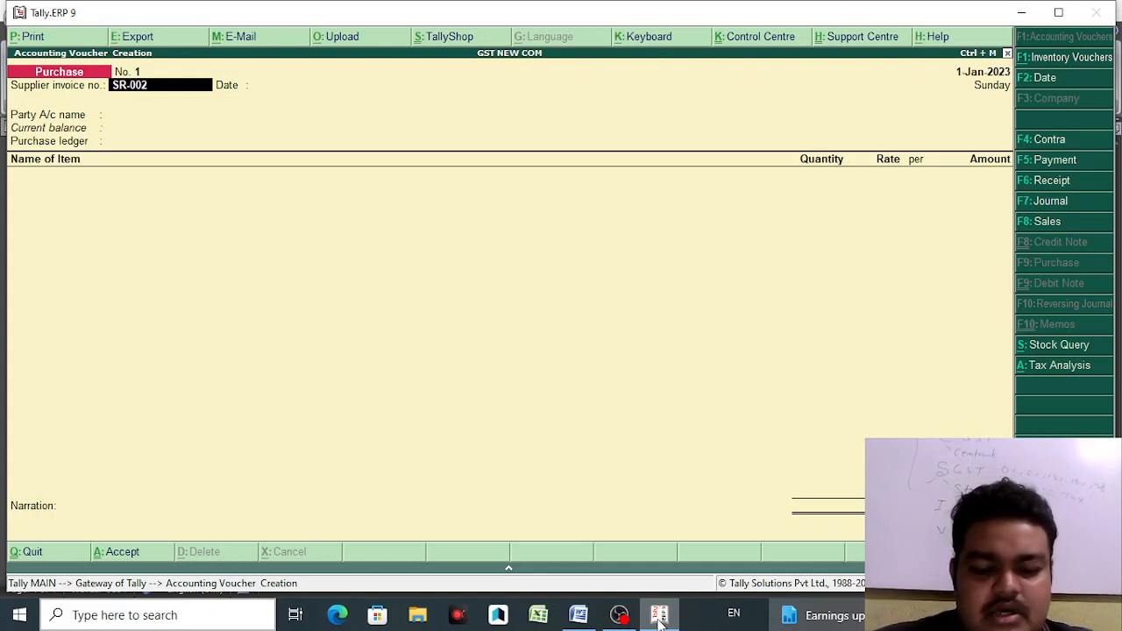
key("Return")
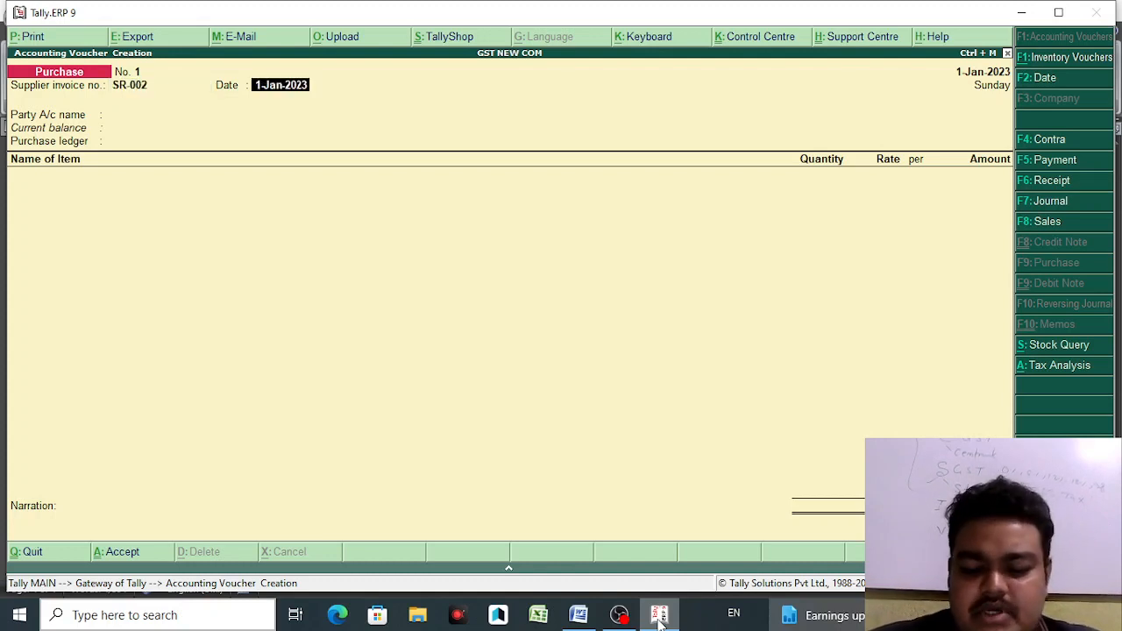
- Select M/S SR COMPUTER from the List of Ledger Accounts as the Party A/c name
key("Return")
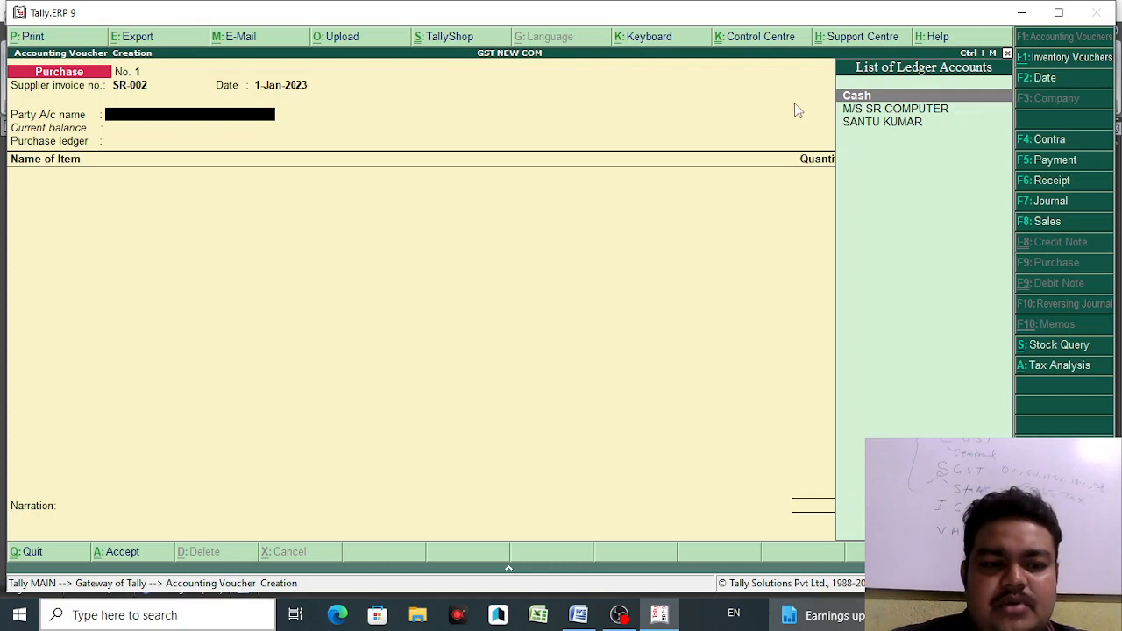
key("BackSpace")
key("BackSpace")
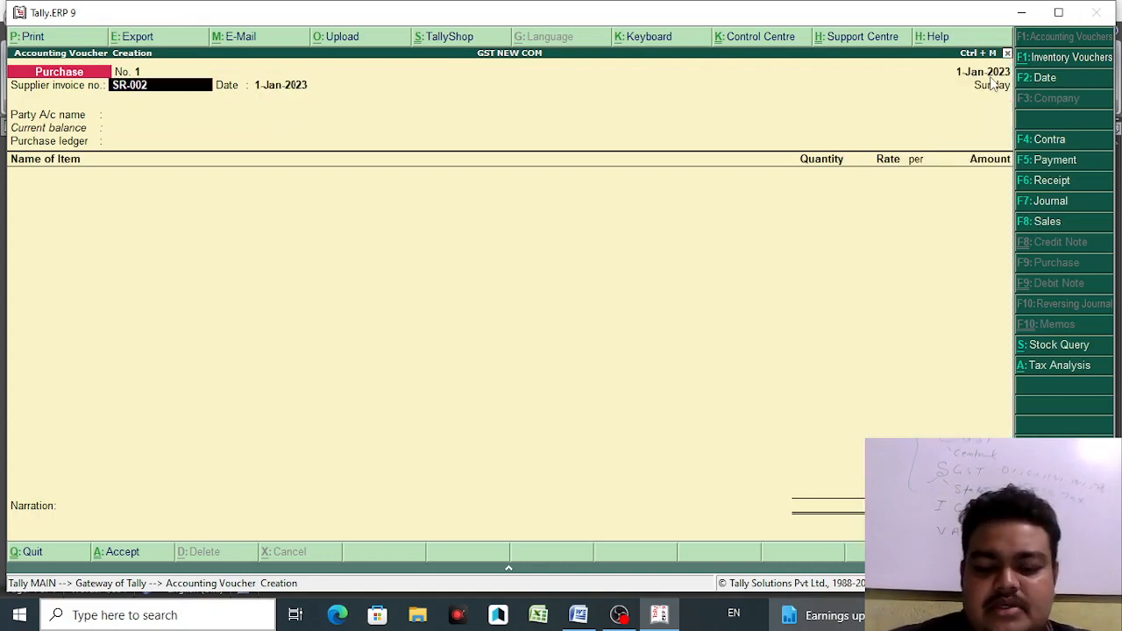
key("Return")
key("Return")
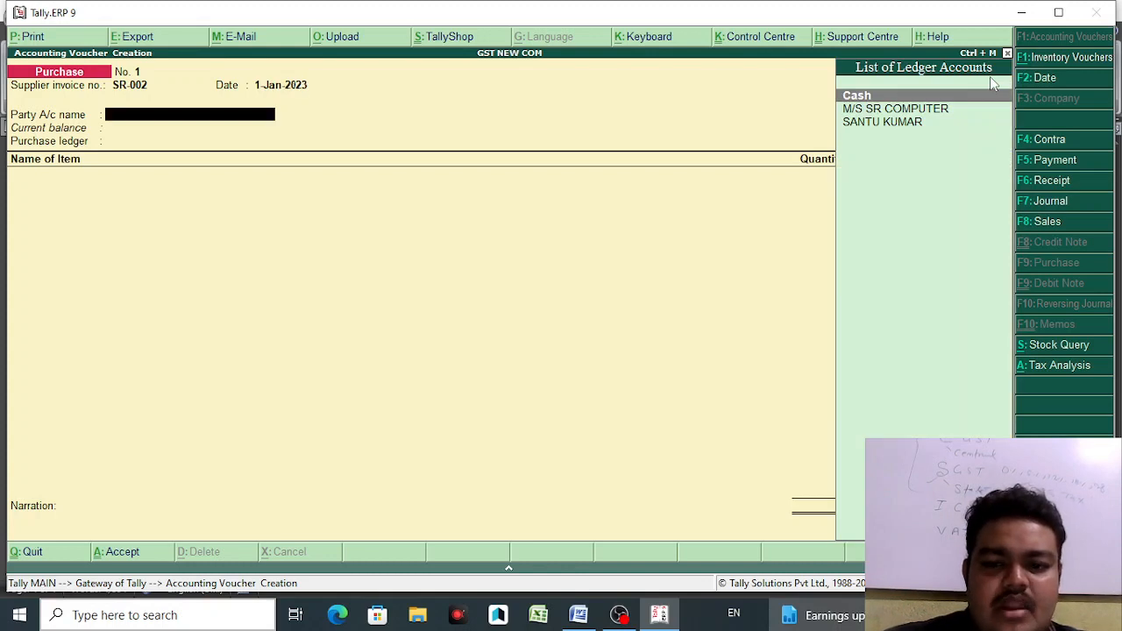
key("Down")
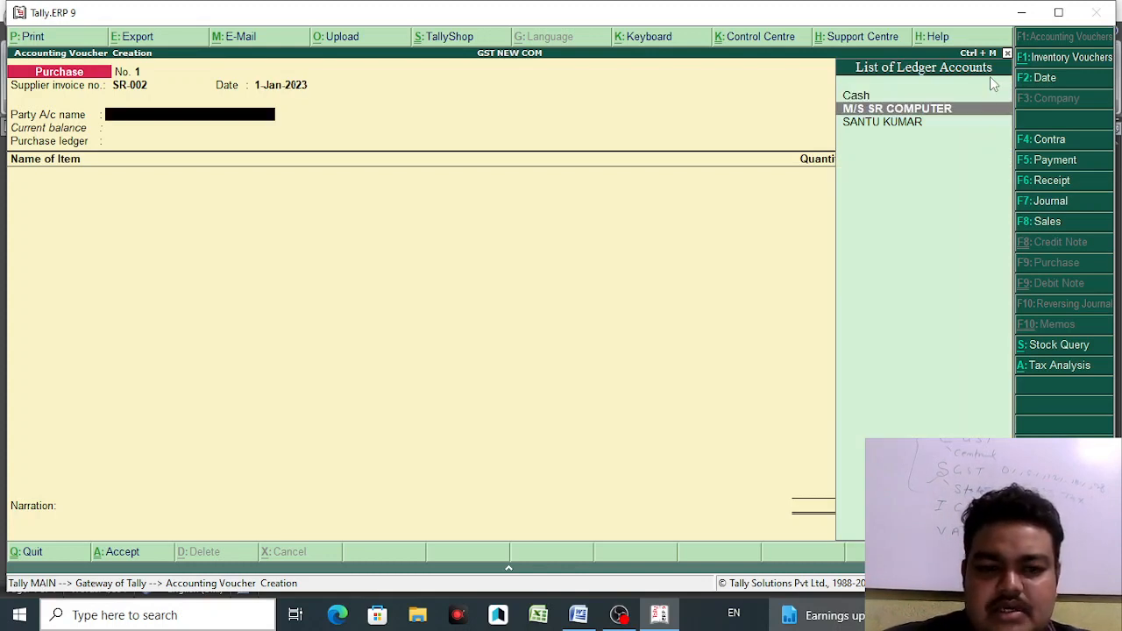
left_click(933, 110)
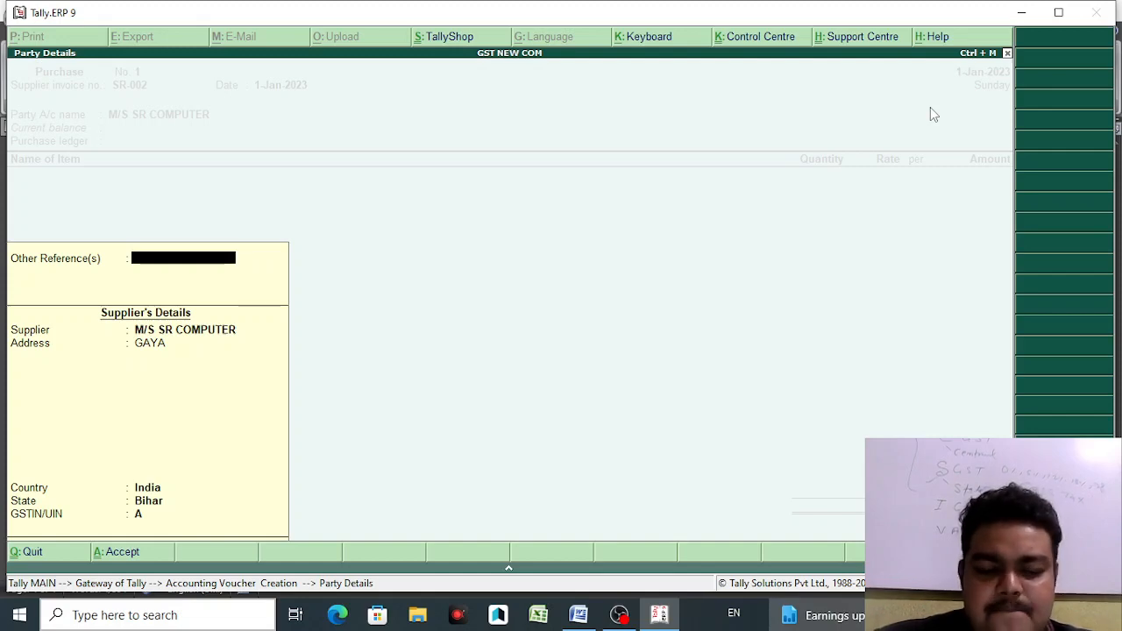
- Accept M/S SR COMPUTER's Party Details with address GAYA, country India and state Bihar
key("Return")
key("Return")
key("Return")
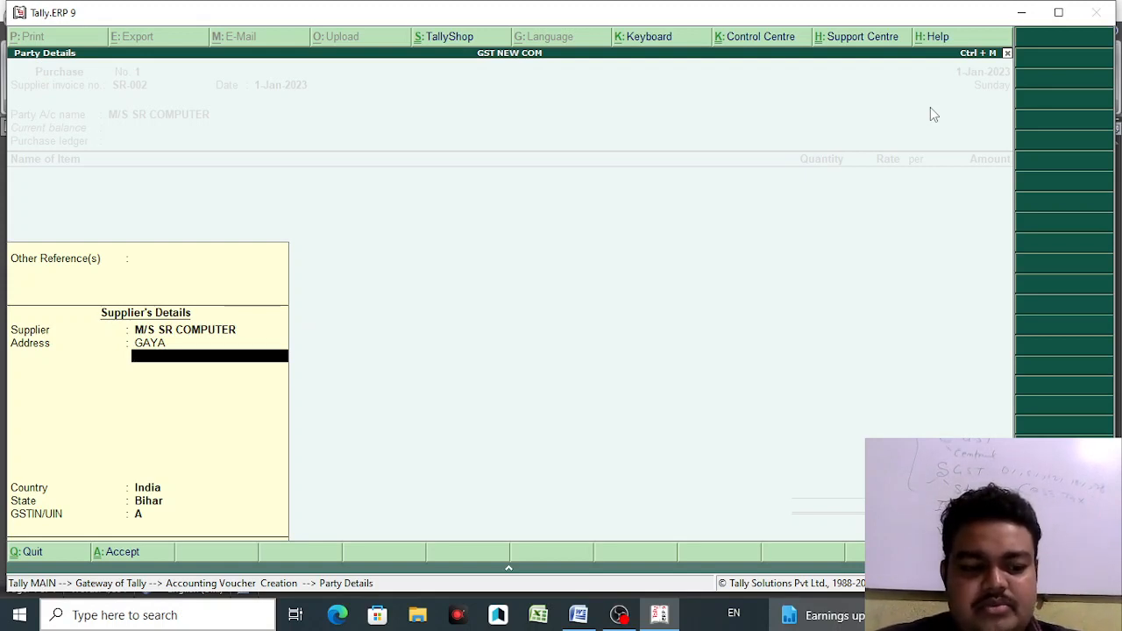
key("Return")
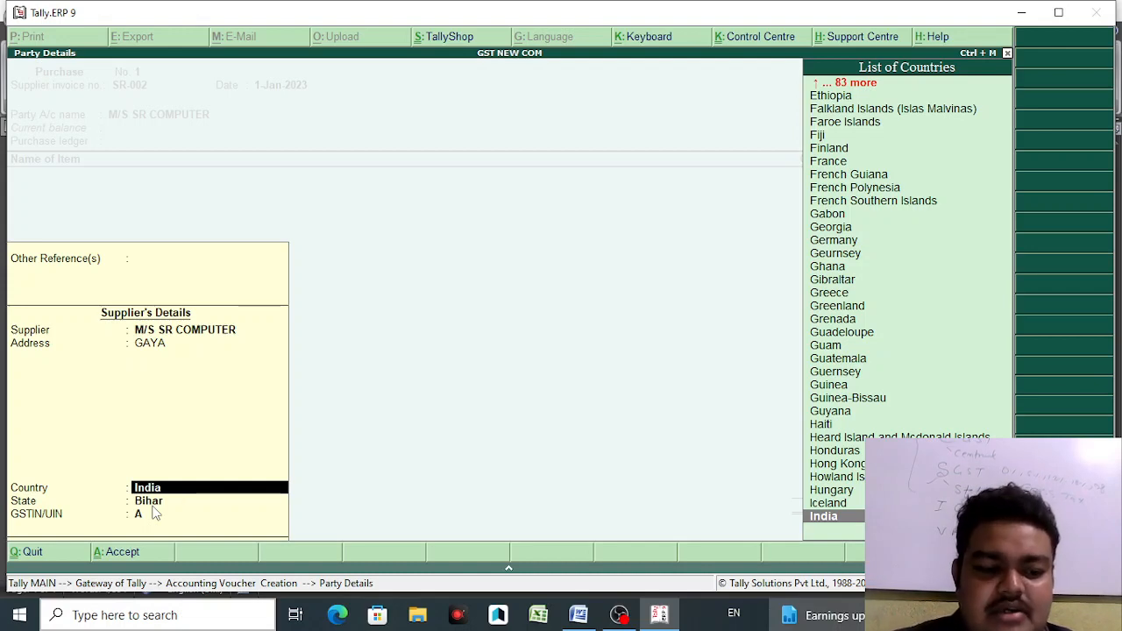
key("Return")
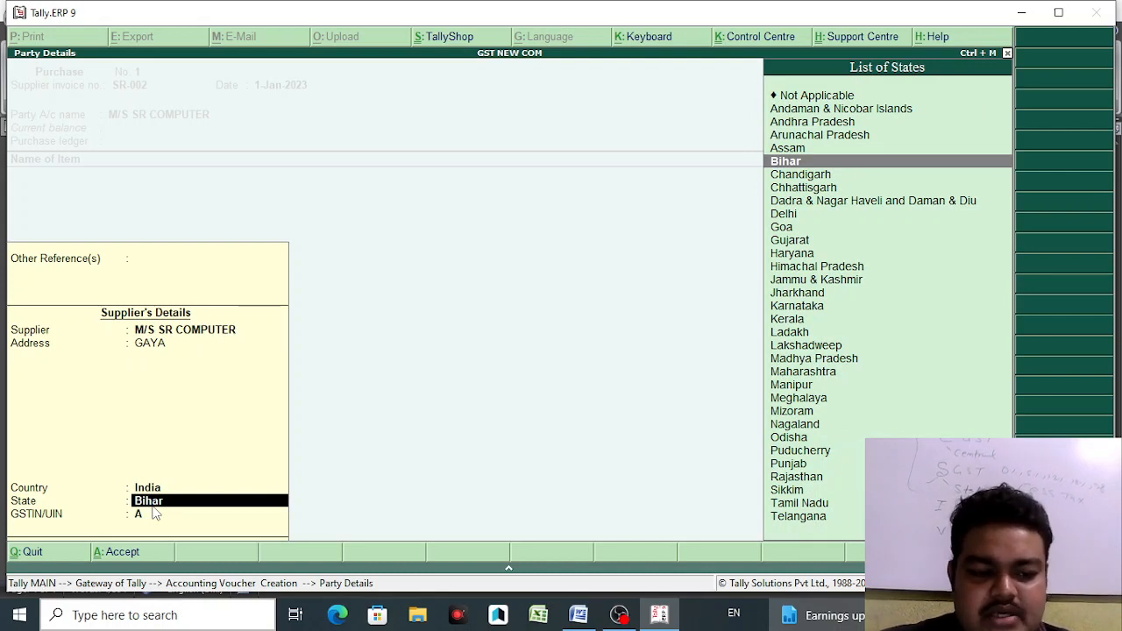
key("Return")
key("Return")
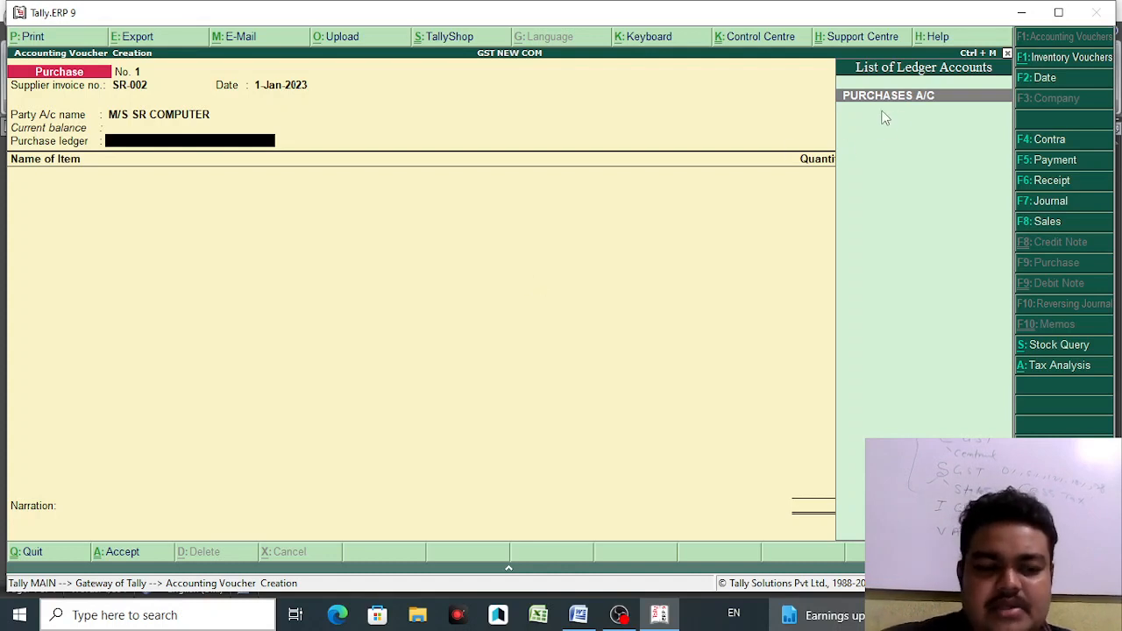
- Accept PURCHASES A/C as the purchase ledger and pick DELL LAPTOP CORE I3 4 128 SSD as the item
key("Return")
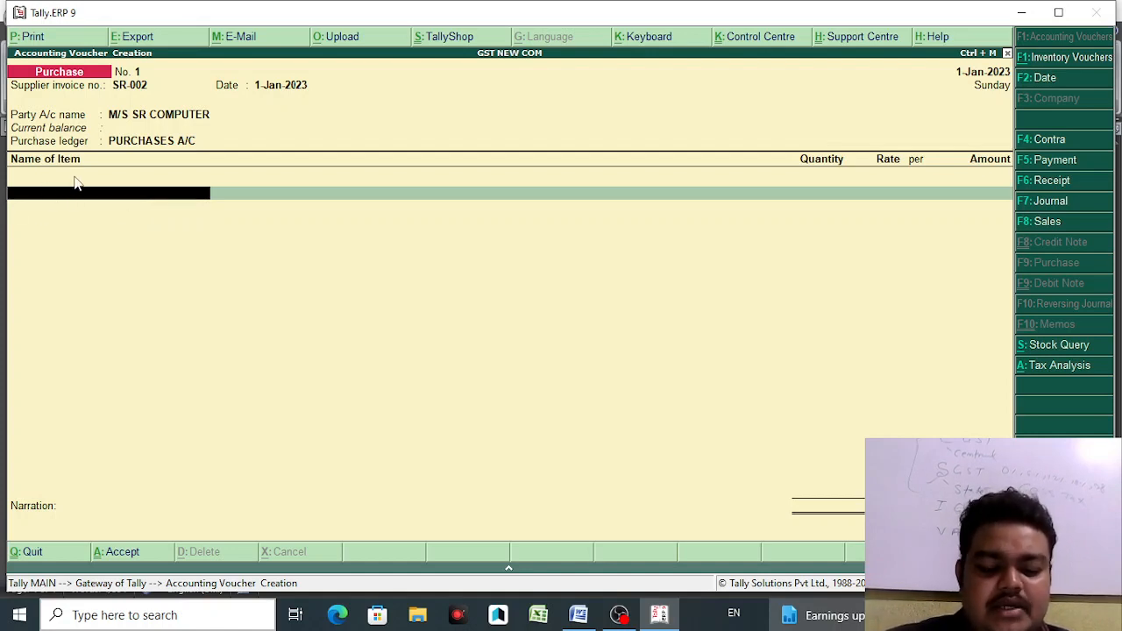
key("space")
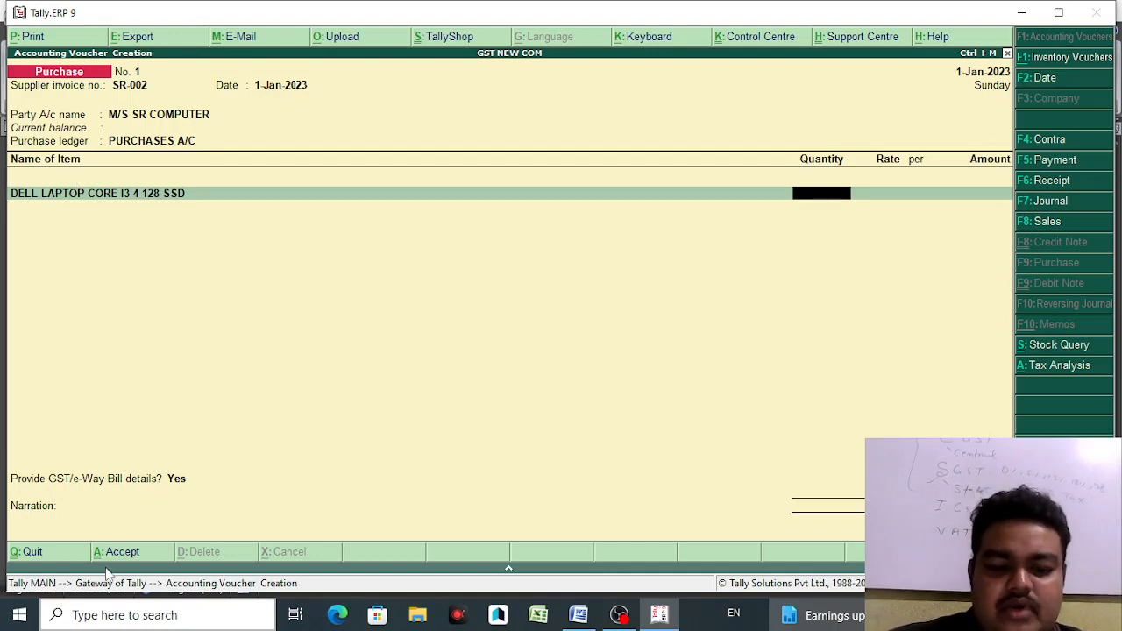
- Enter the Dell laptop as 5 PCS at 11,999.00 each, totalling 59,995.00, after checking the question document
left_click(575, 621)
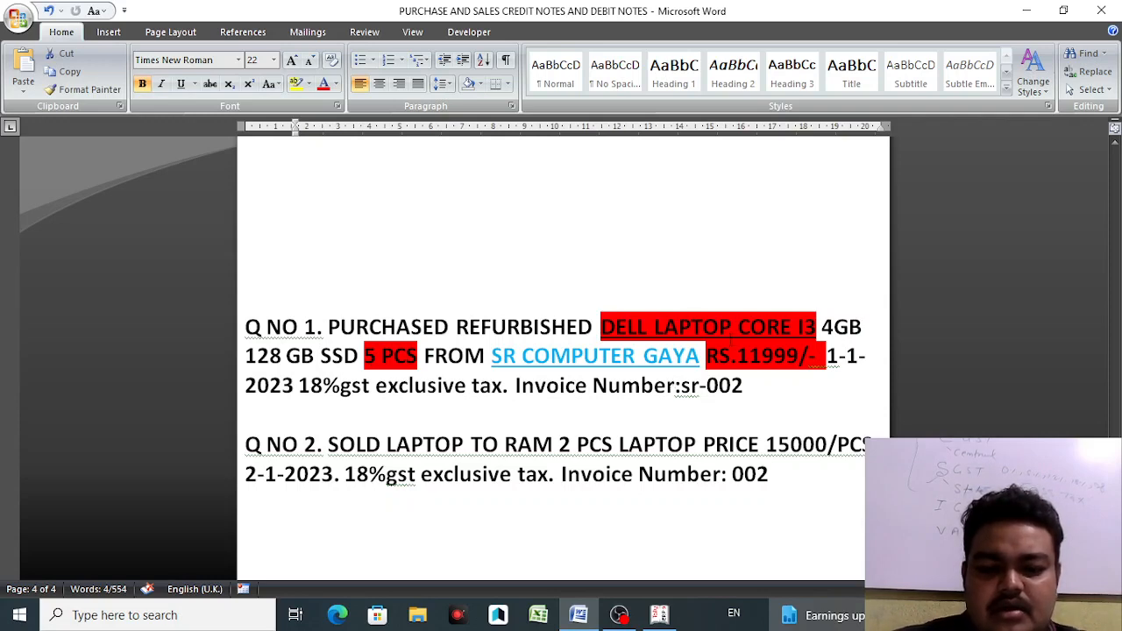
left_click(665, 621)
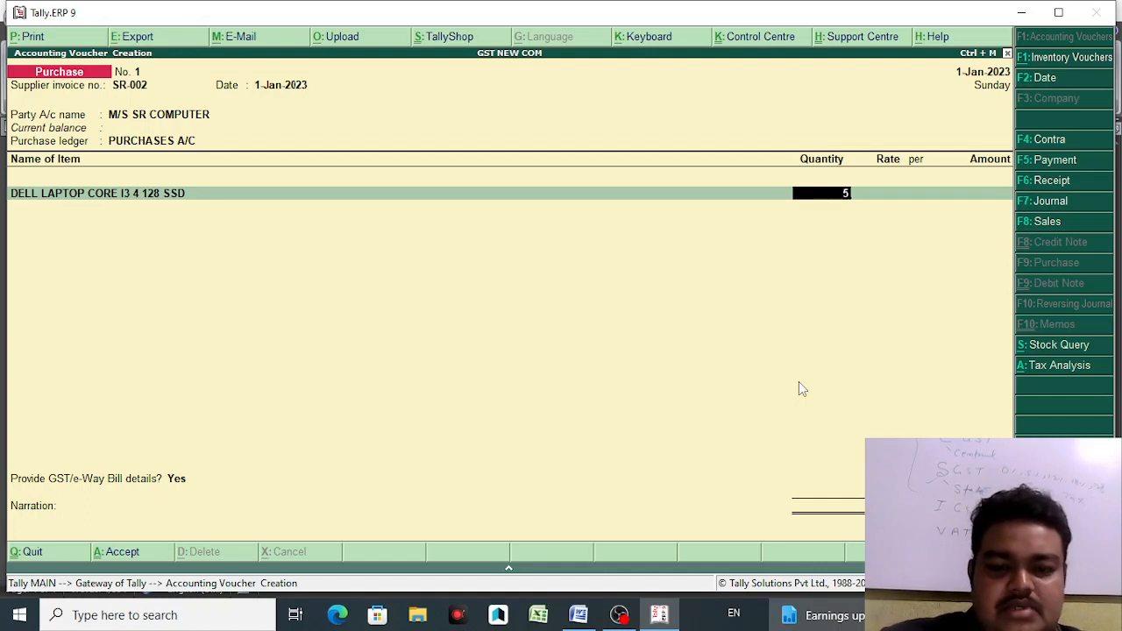
type("5")
key("Return")
type("11")
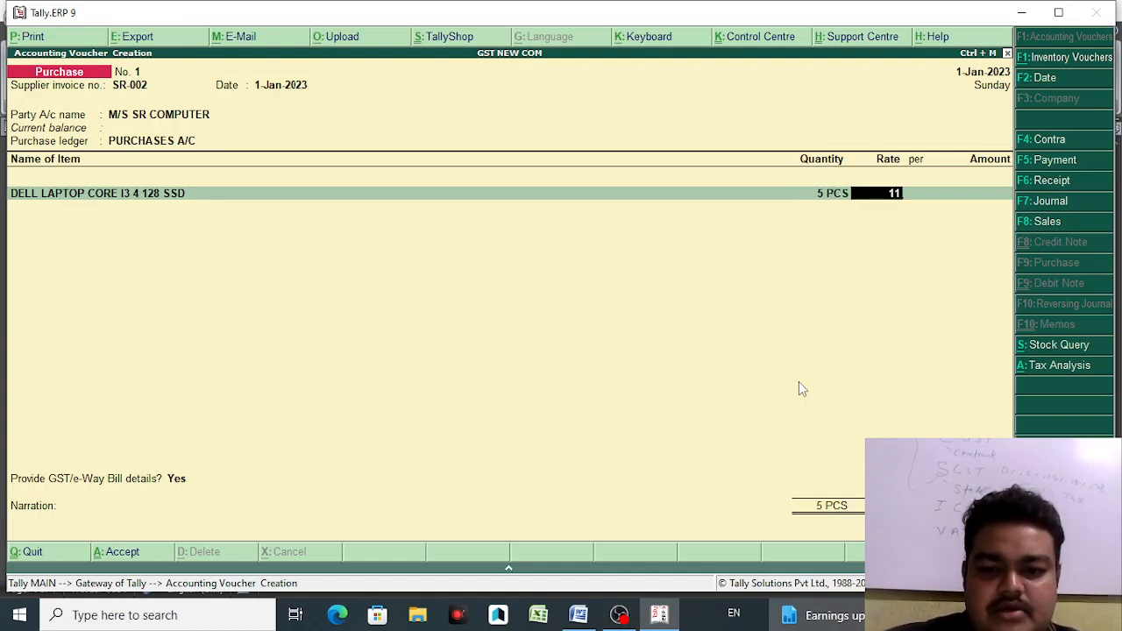
type("999")
key("Return")
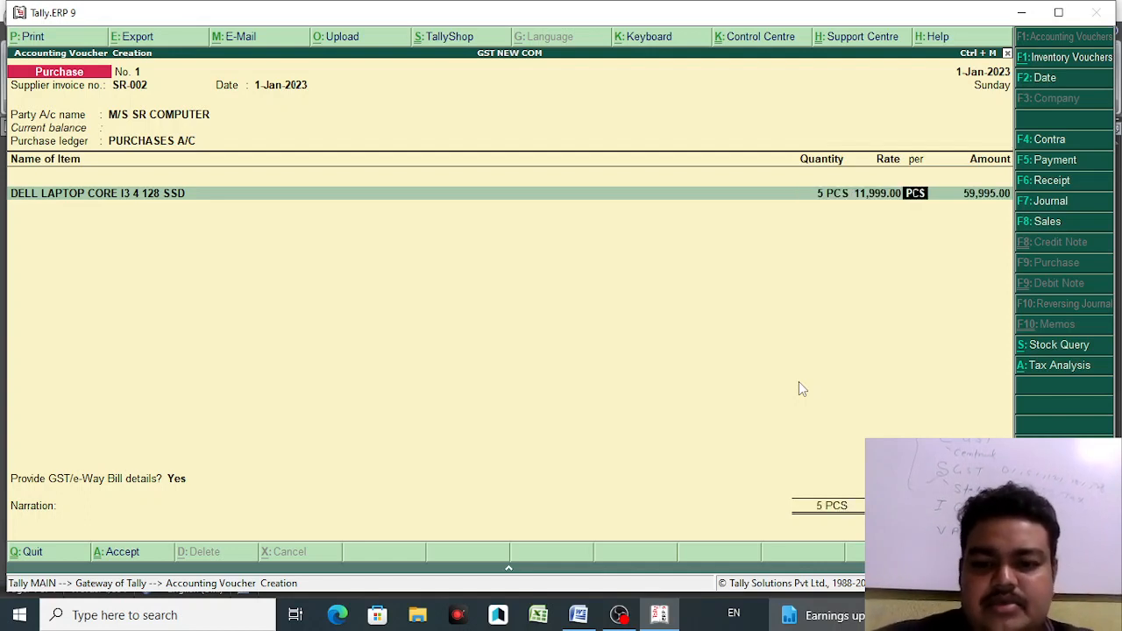
key("Return")
key("Return")
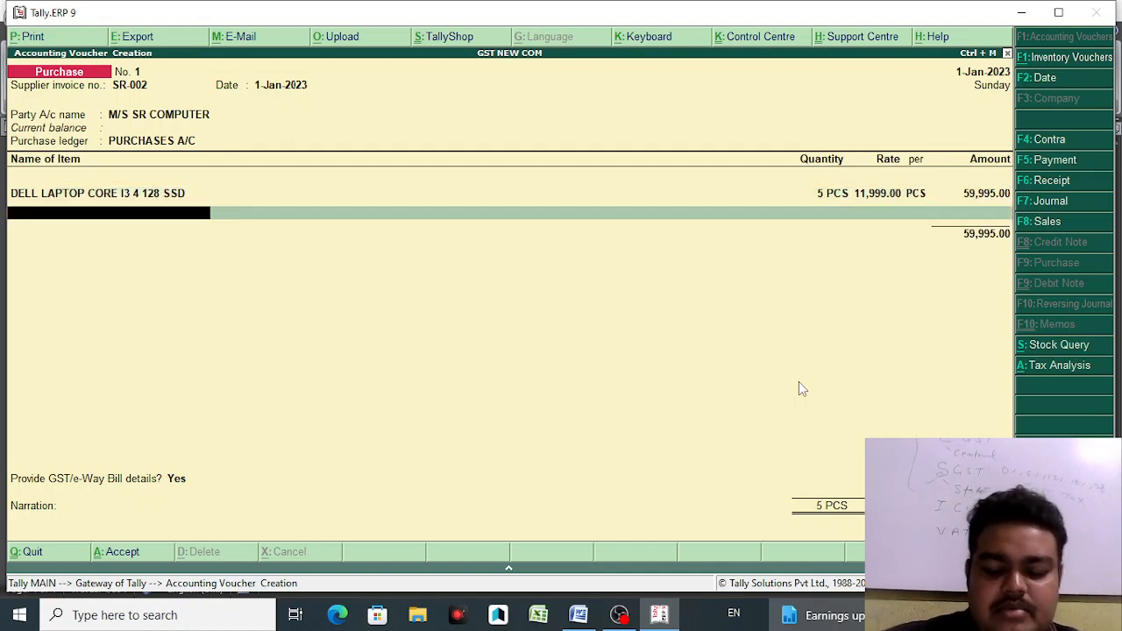
key("BackSpace")
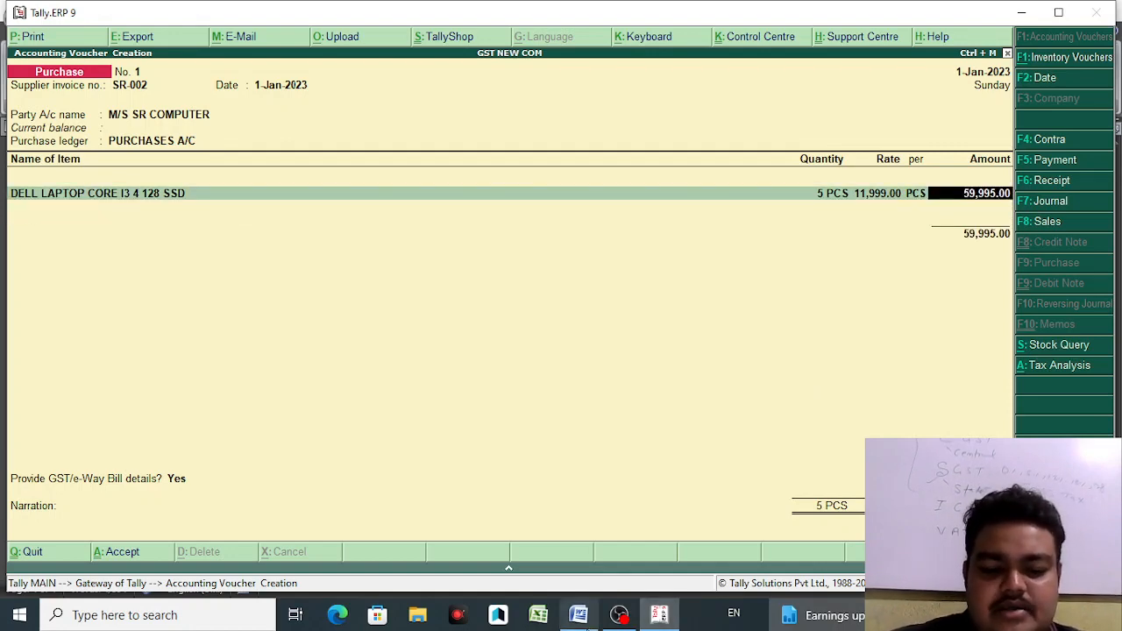
left_click(578, 615)
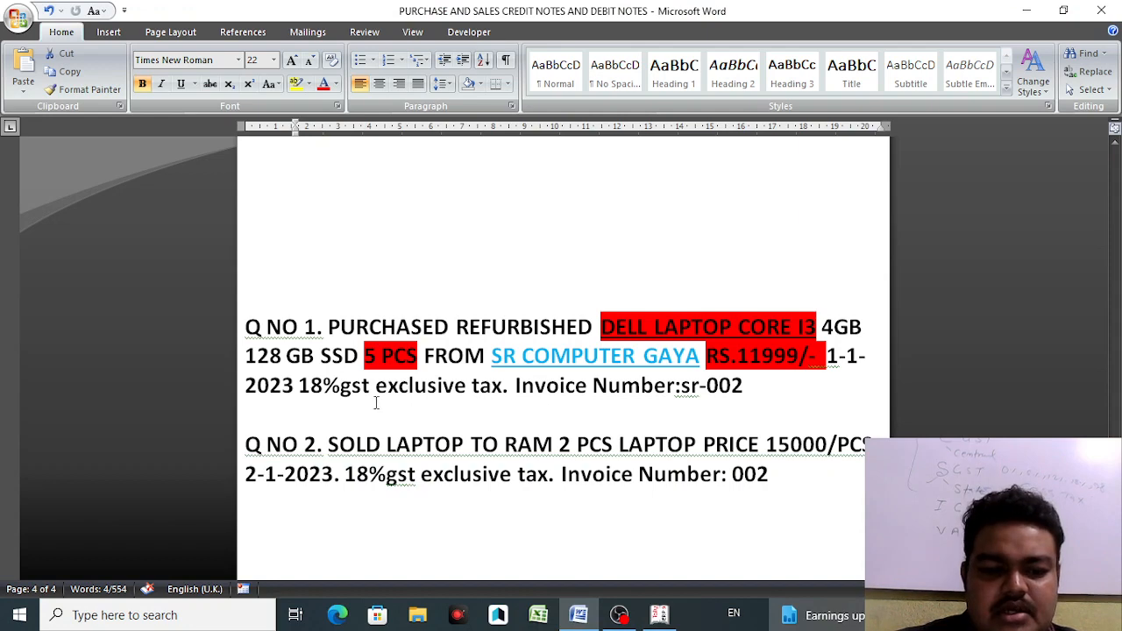
left_click(665, 621)
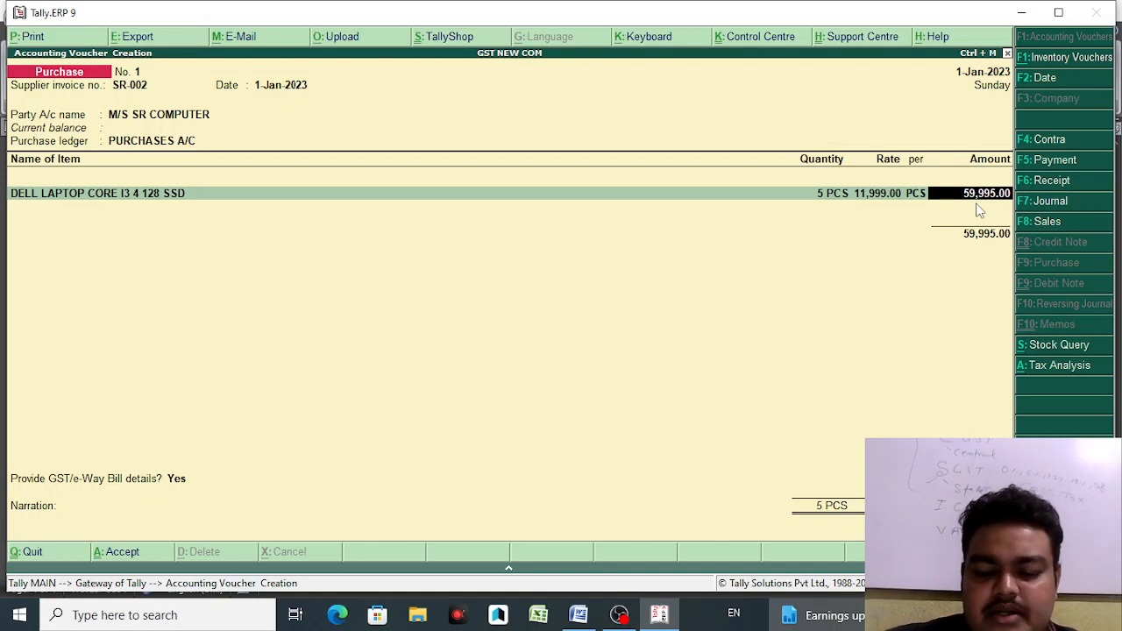
key("Return")
key("Return")
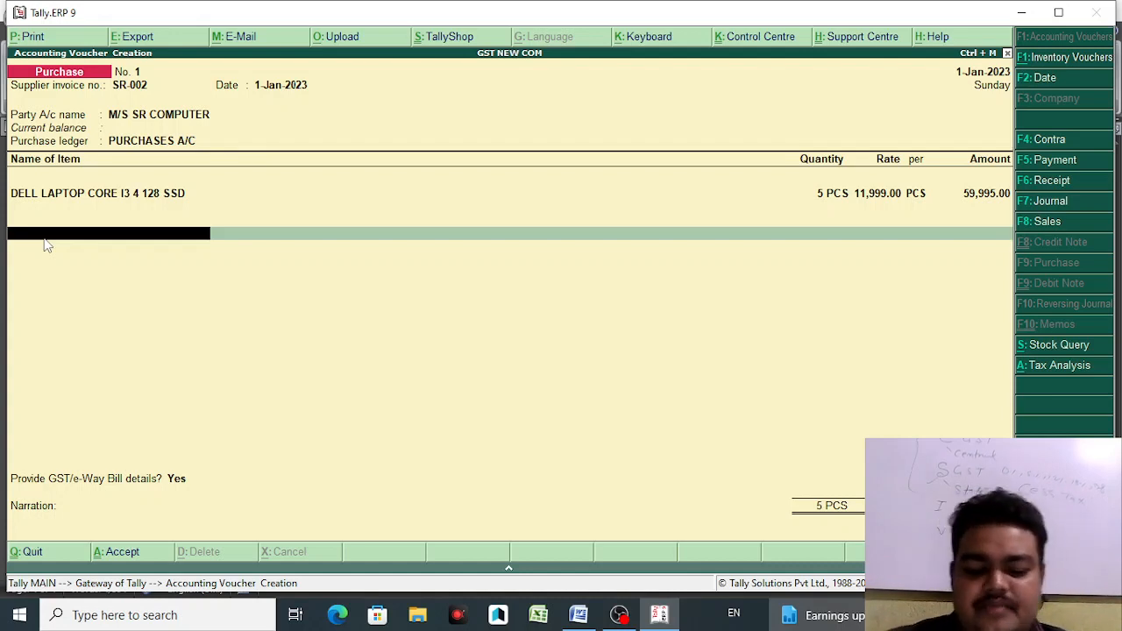
- Re-accept the laptop line's 59,995.00 amount and dismiss the stray stock-item error
key("space")
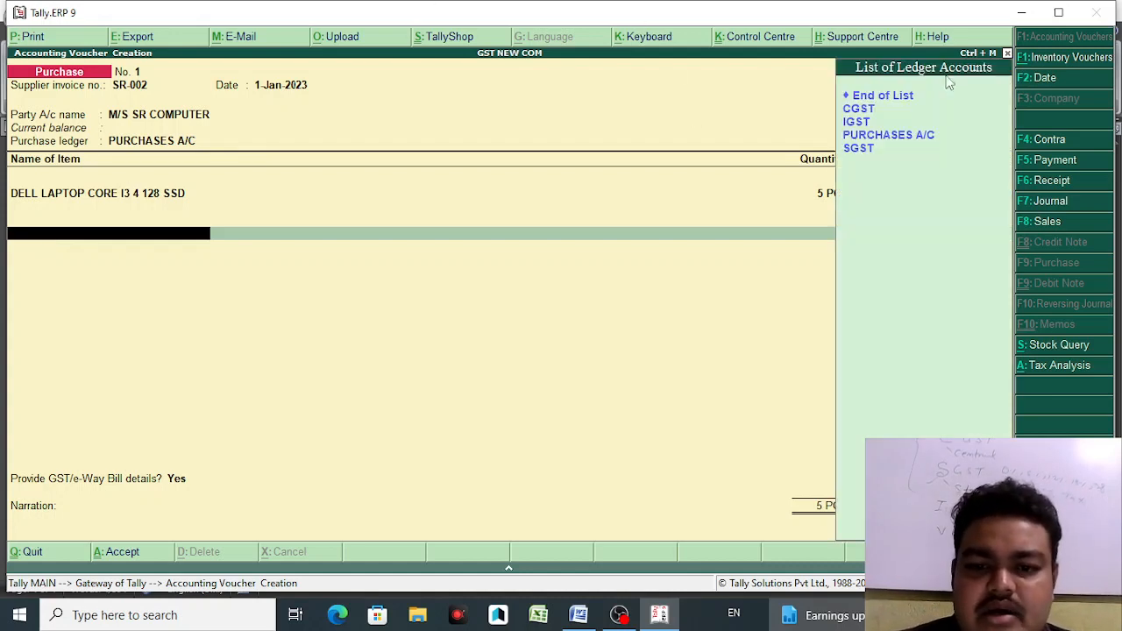
key("Return")
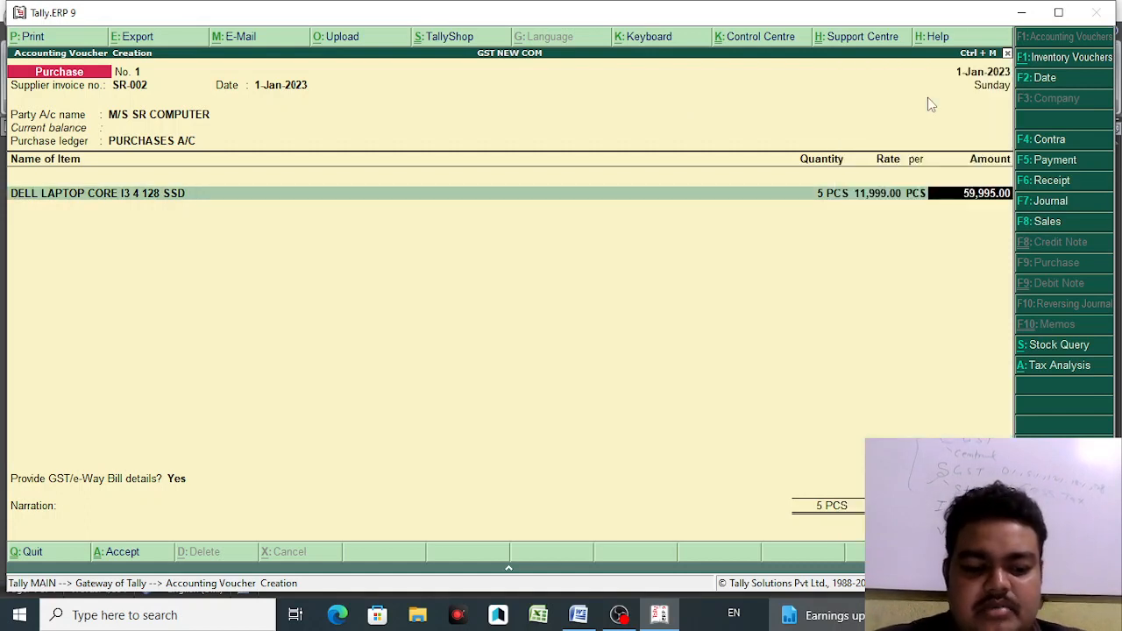
key("BackSpace")
key("Return")
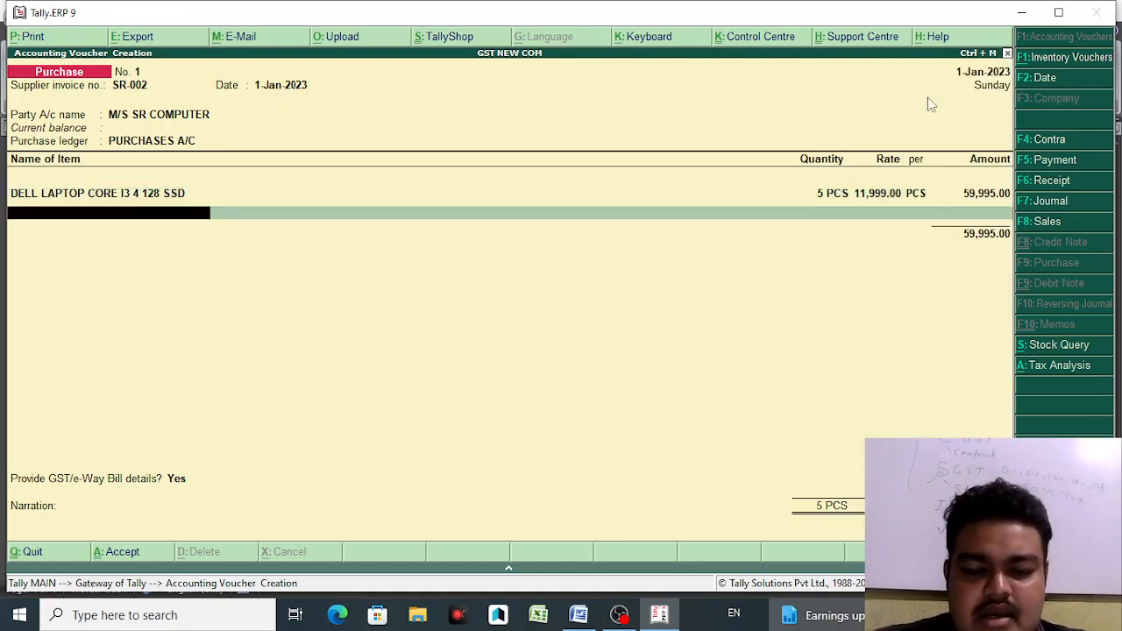
key("space")
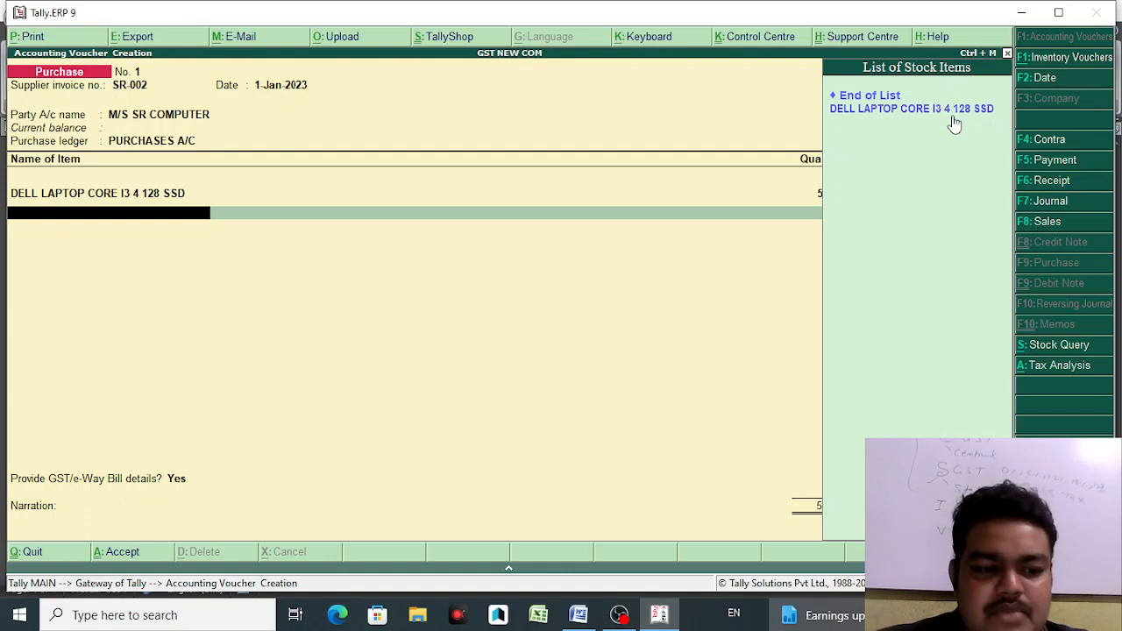
left_click(955, 124)
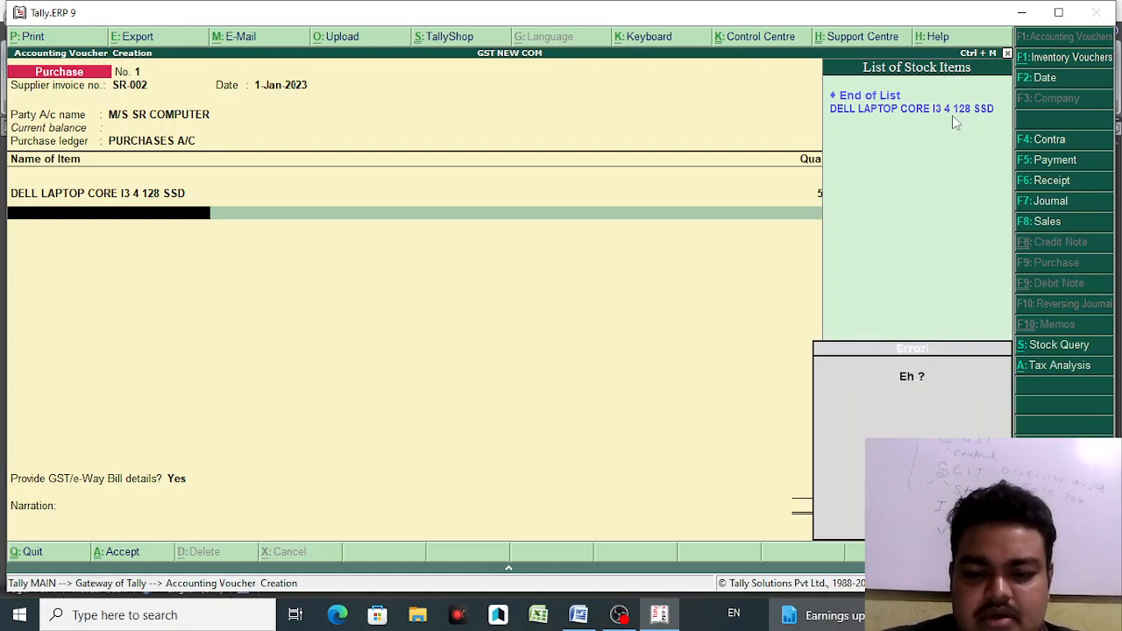
key("Escape")
key("Return")
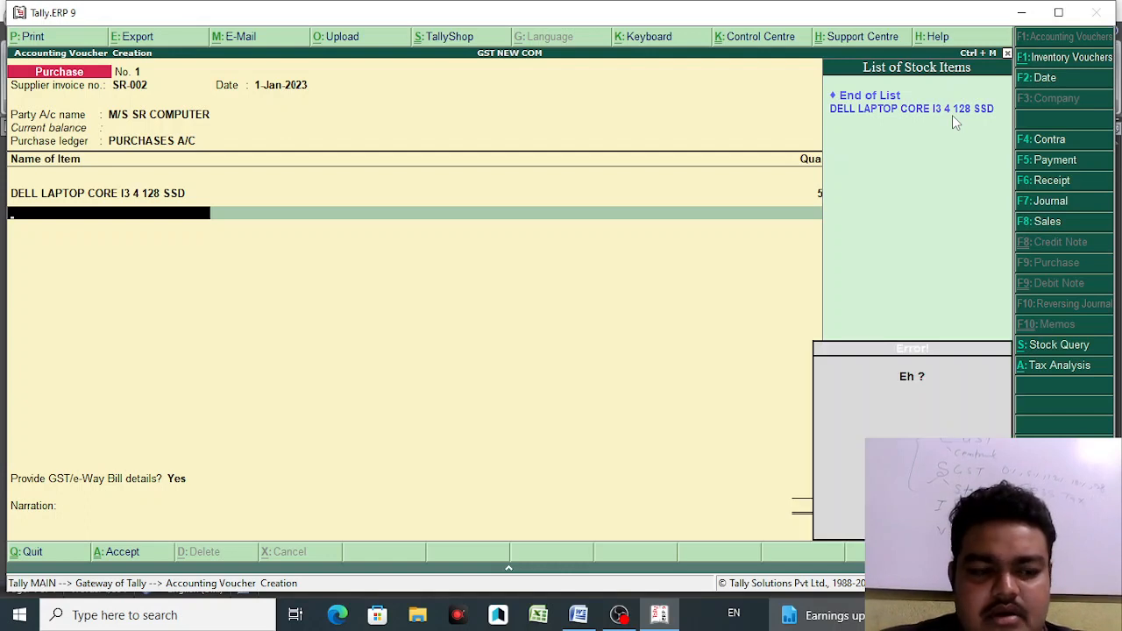
key("BackSpace")
key("BackSpace")
key("BackSpace")
- End item entry and add IGST as the next ledger line
key("Return")
key("Return")
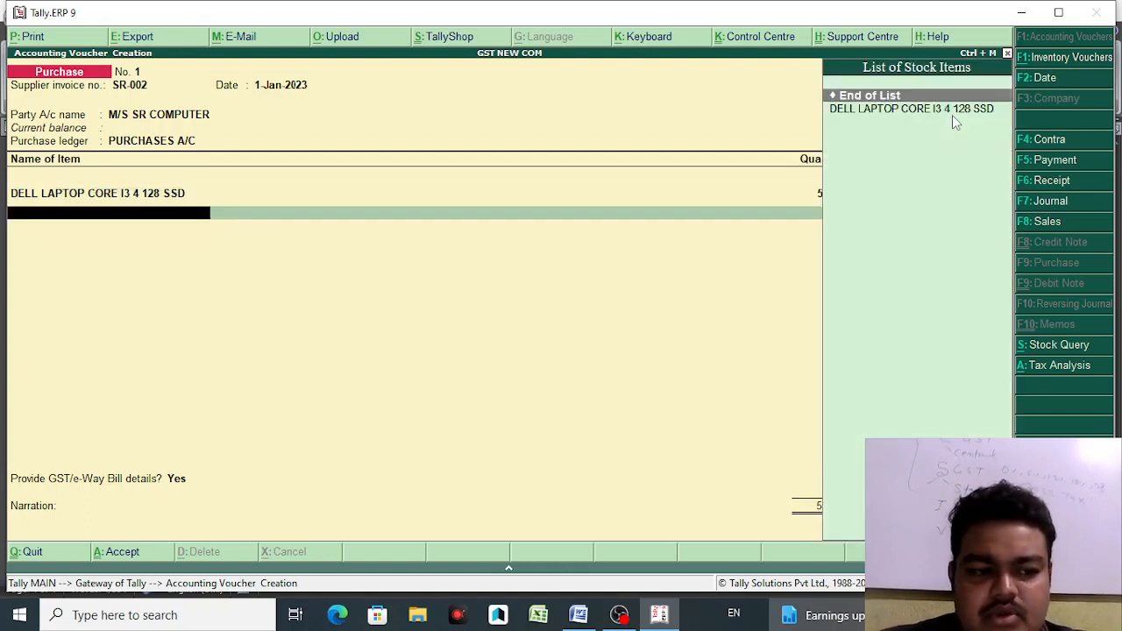
key("Return")
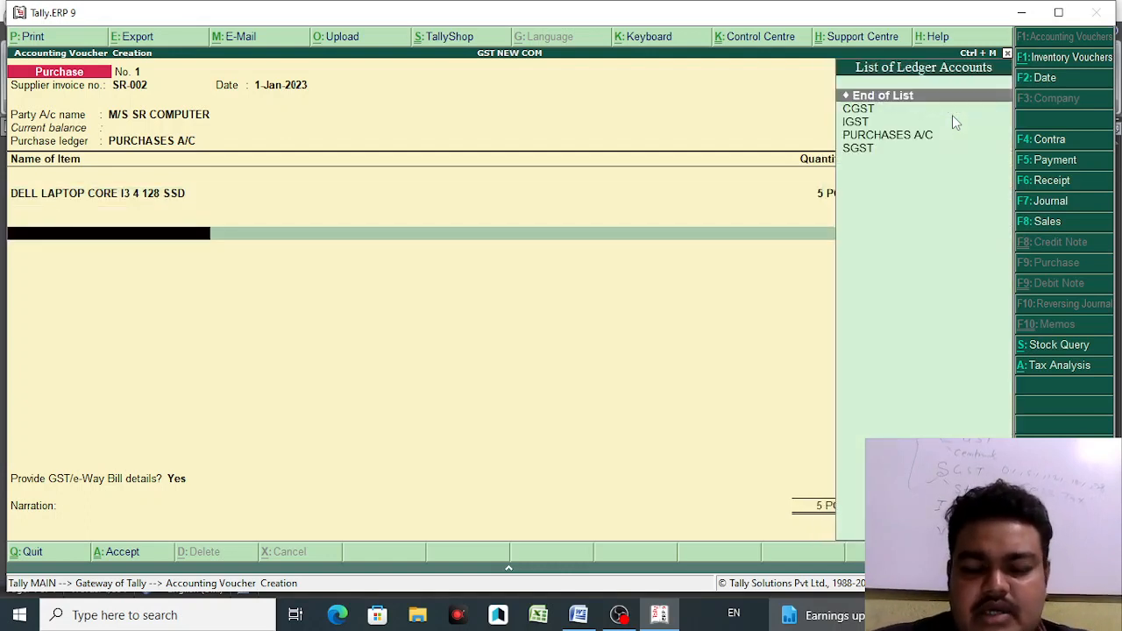
left_click(875, 125)
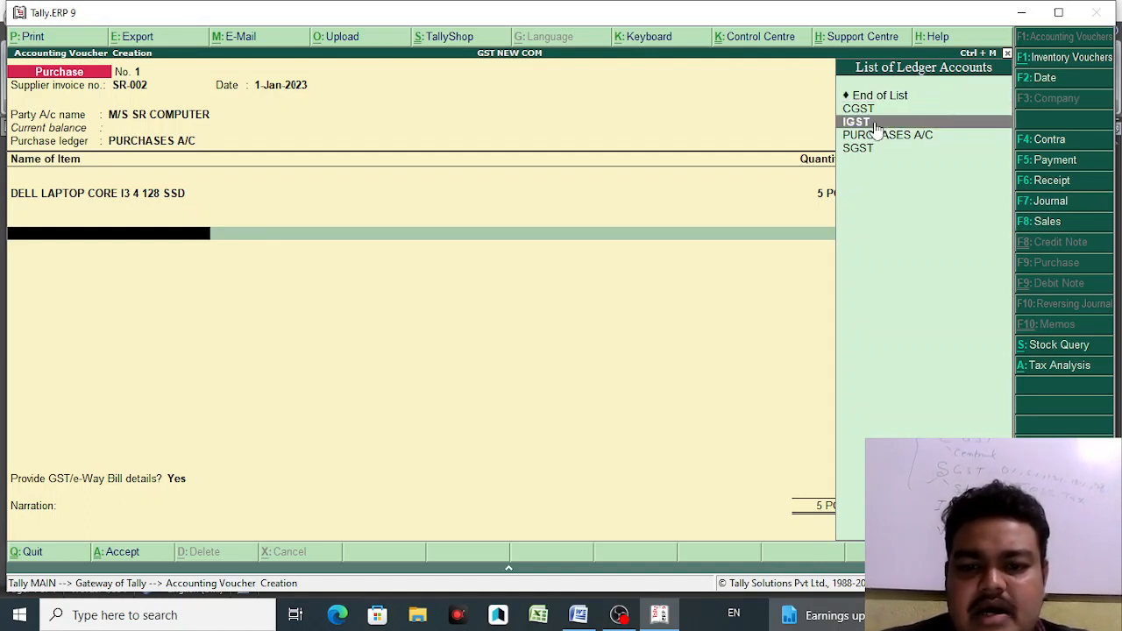
key("Return")
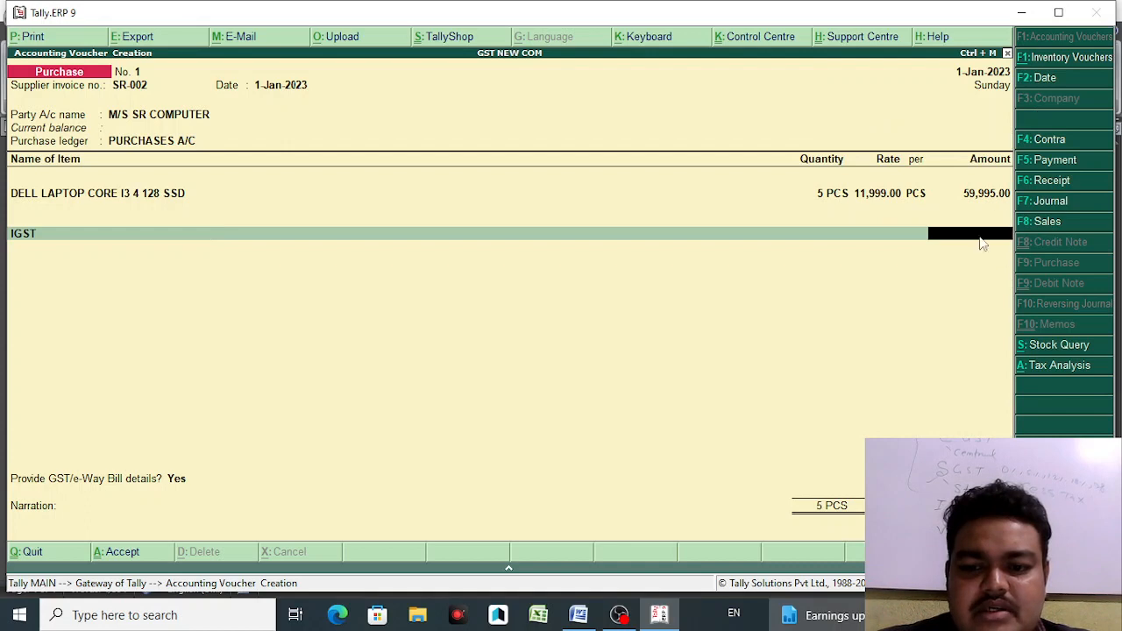
- Leave IGST blank and add CGST and SGST lines of 5,399.55 each
key("Return")
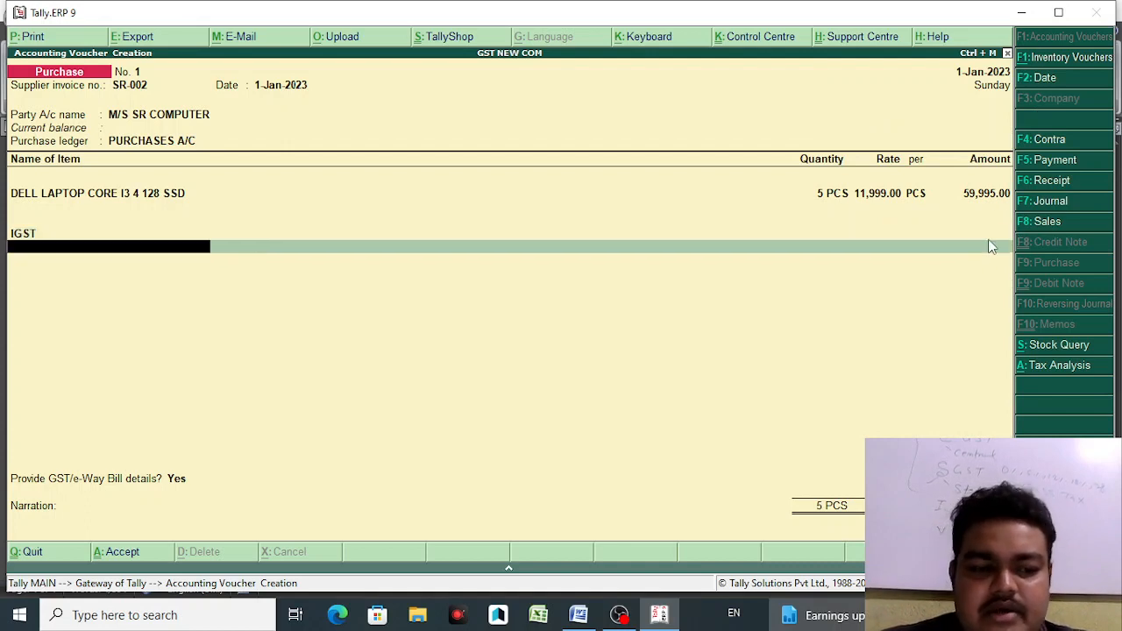
type("CGS")
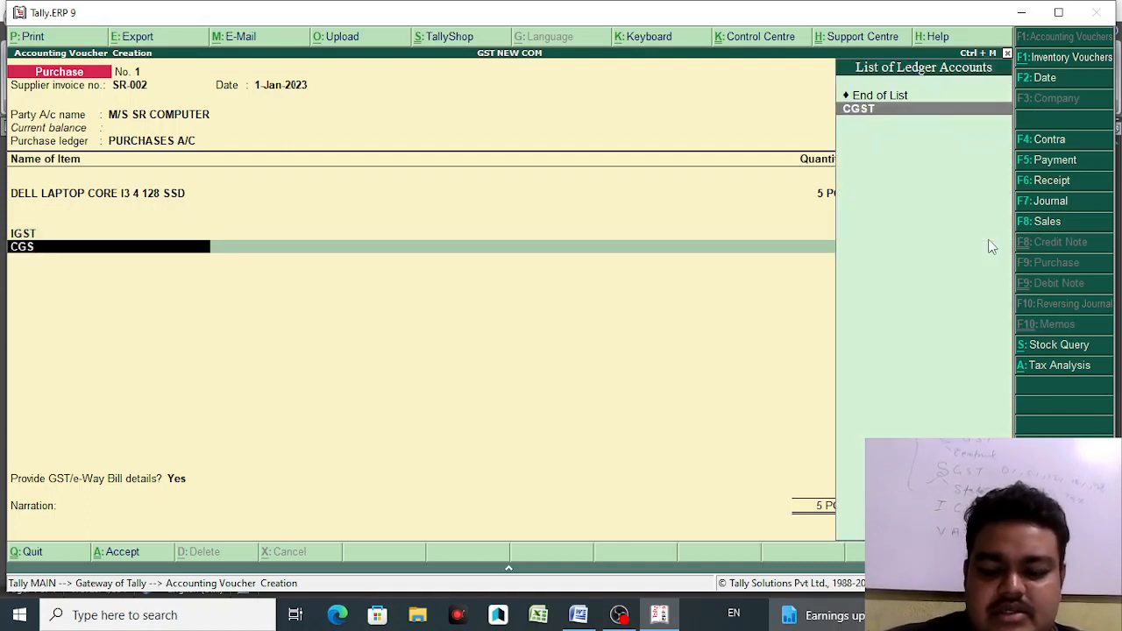
key("Return")
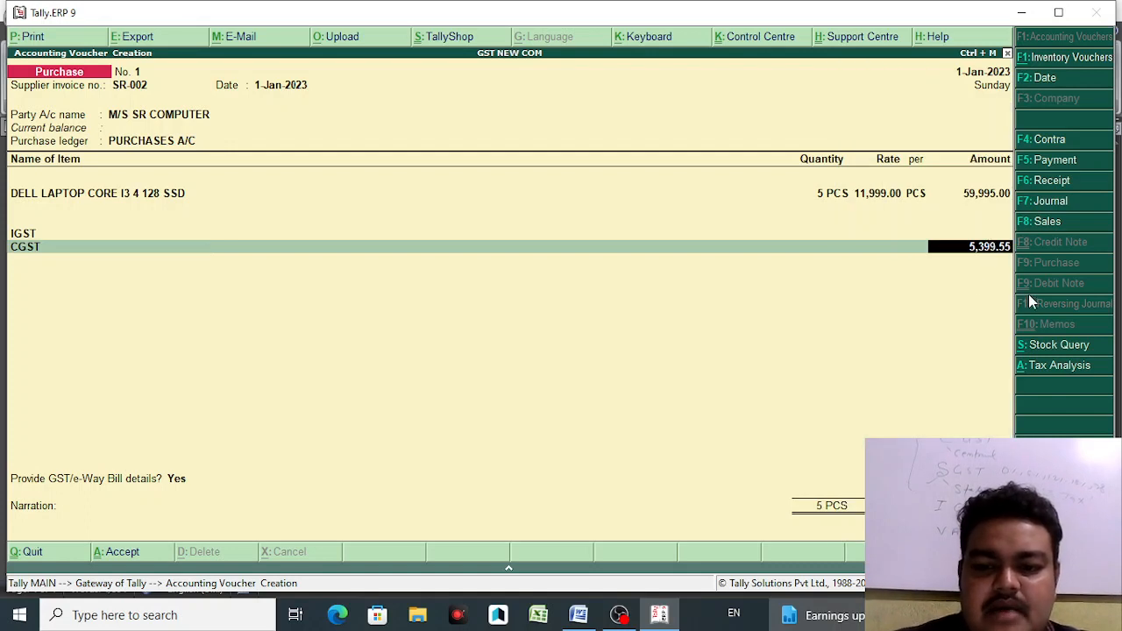
key("Return")
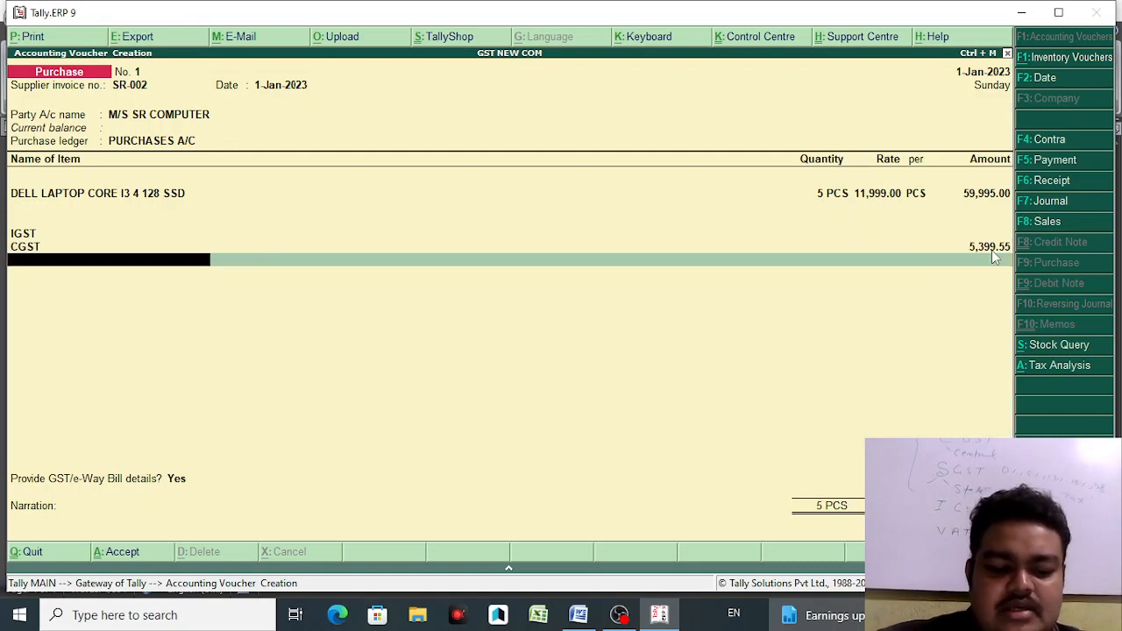
type("S")
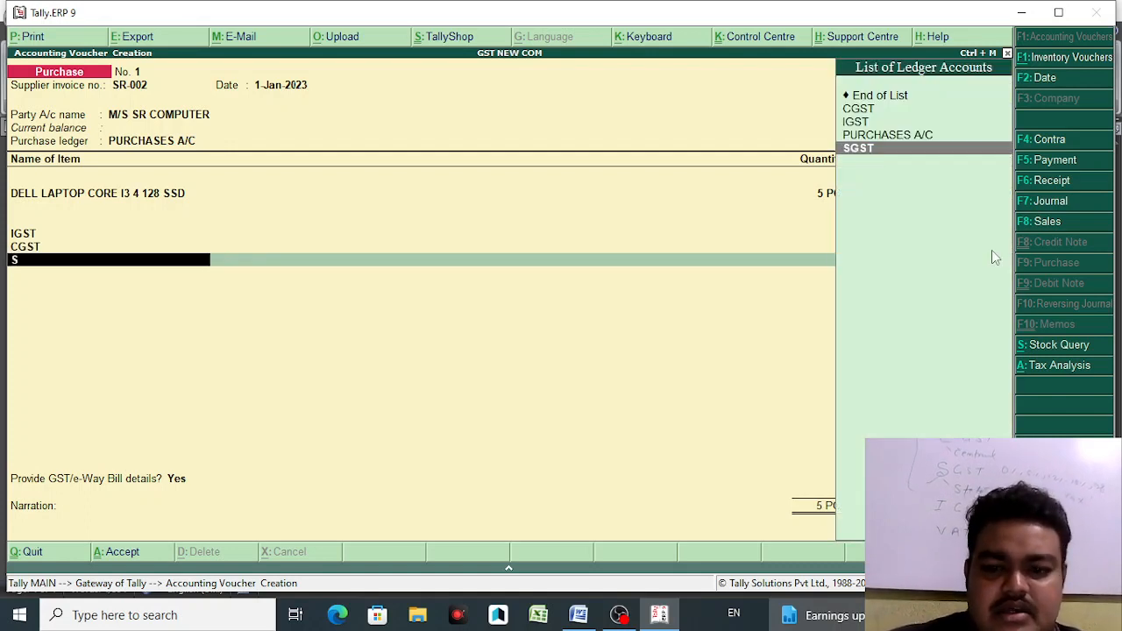
key("Return")
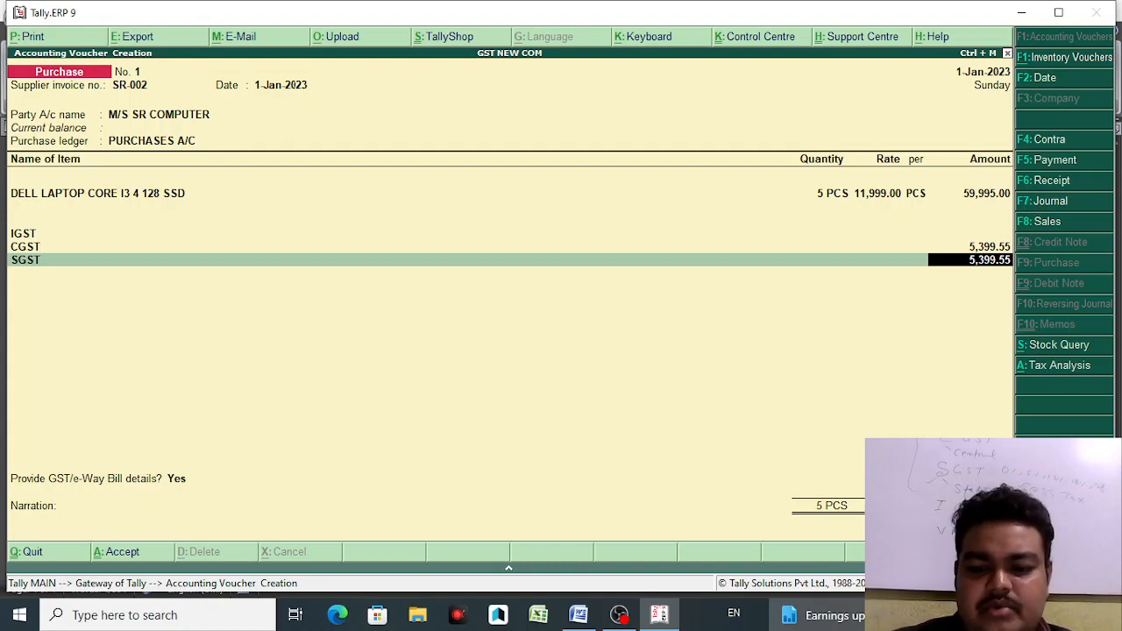
key("Return")
key("Return")
key("Return")
key("Return")
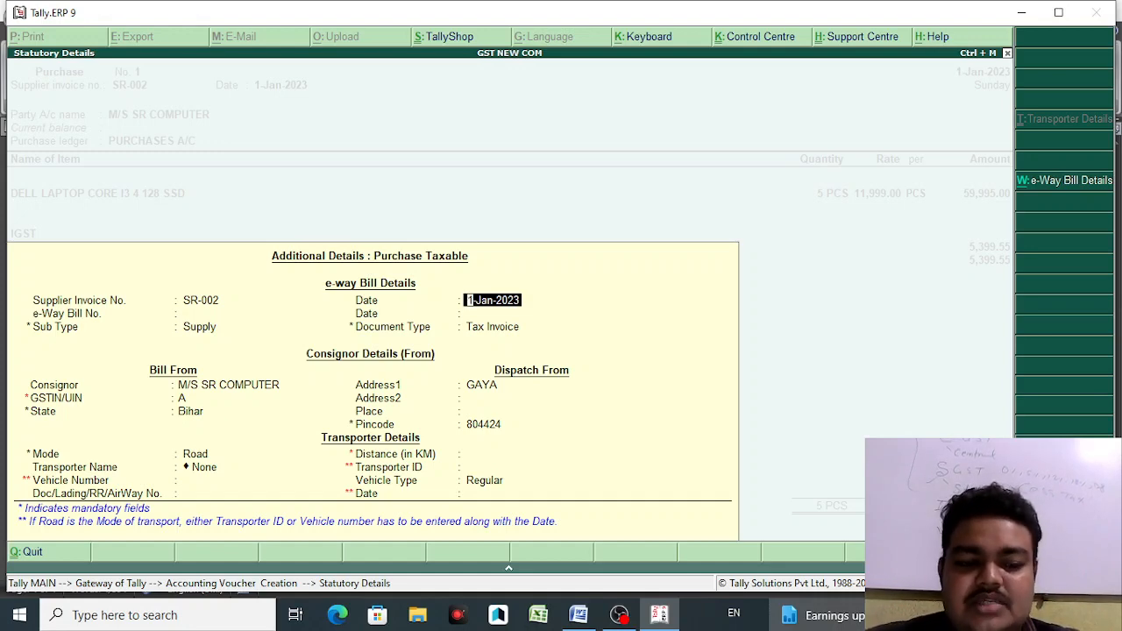
- Skip the e-way bill fields, answer No to GST/e-Way Bill details, and save voucher No. 1
key("Return")
key("Return")
key("Return")
key("Return")
key("Return")
key("Return")
key("Return")
key("Return")
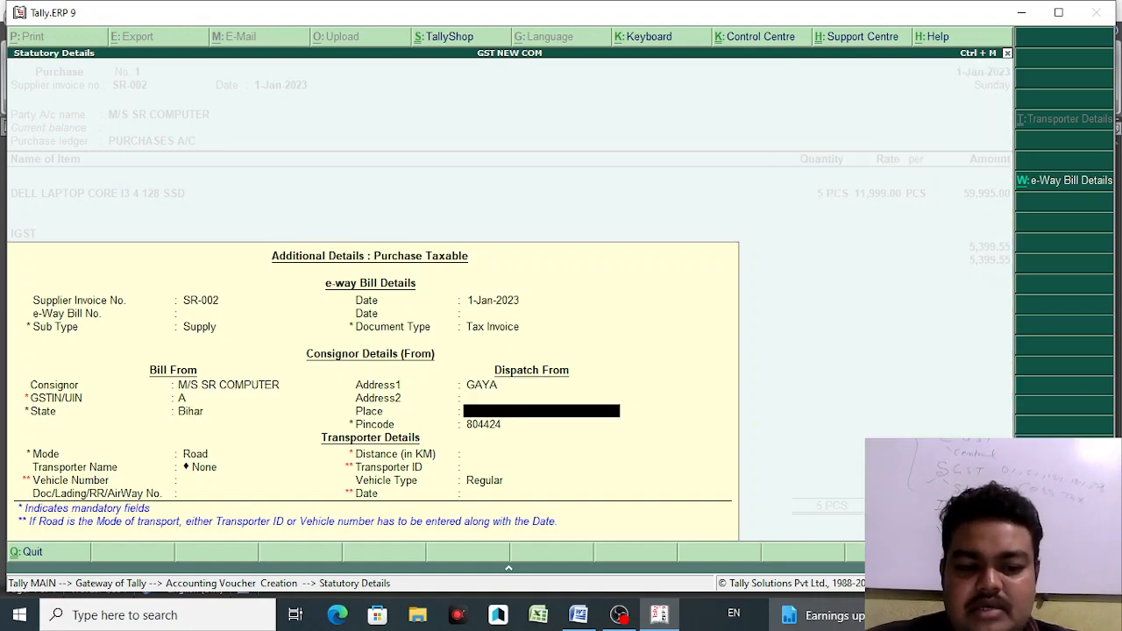
key("Return")
key("Return")
key("Return")
key("Return")
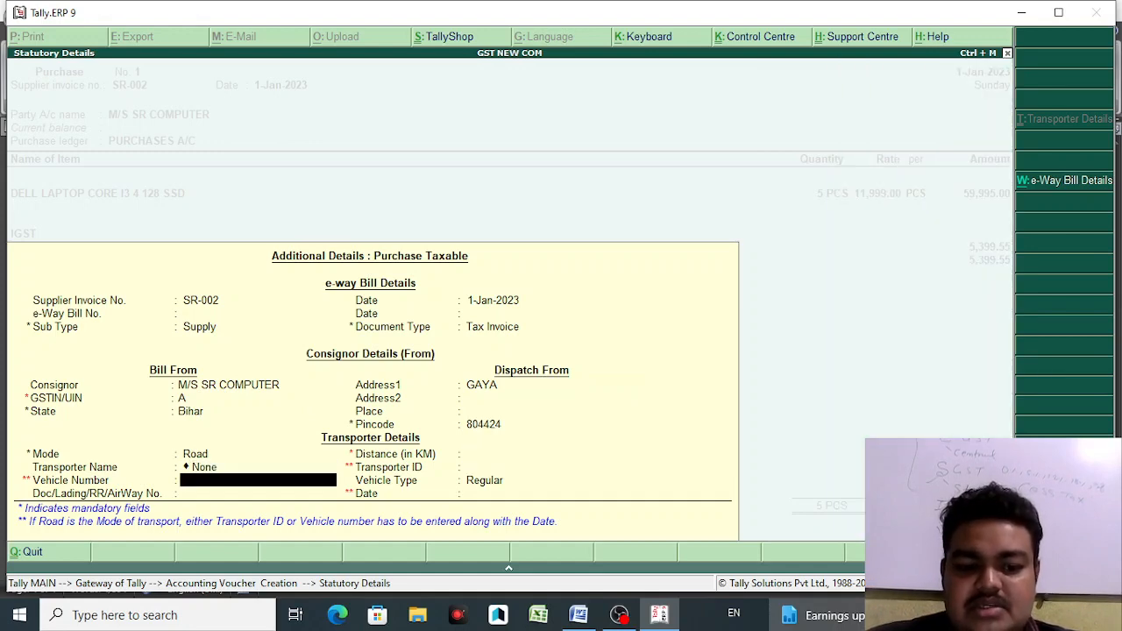
key("Return")
key("Return")
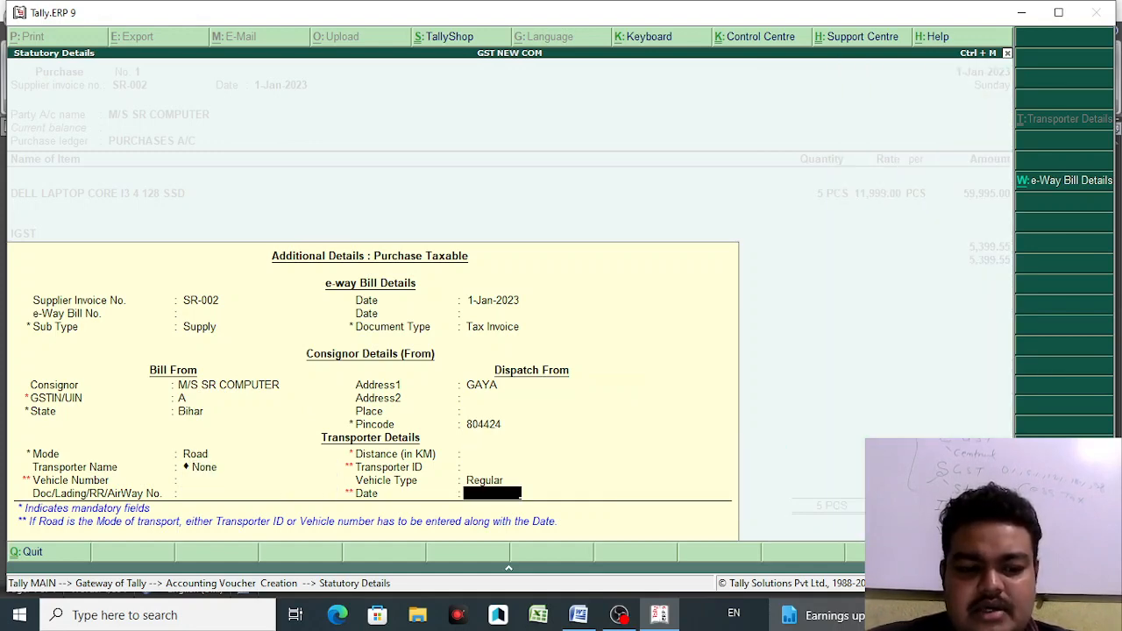
key("Return")
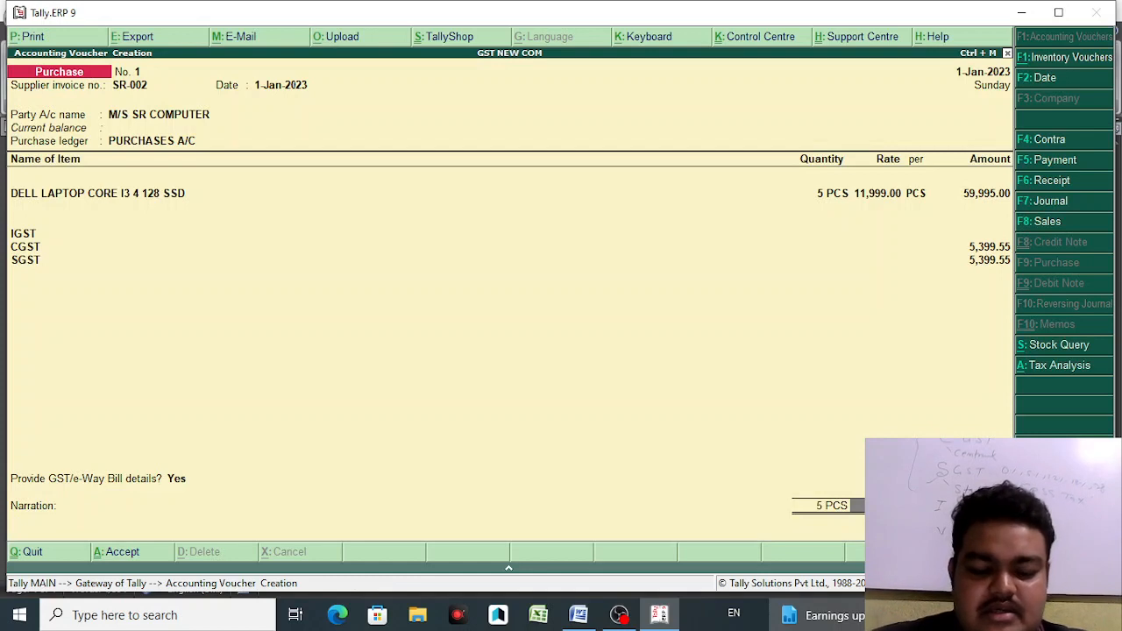
left_click(183, 484)
key("n")
key("Return")
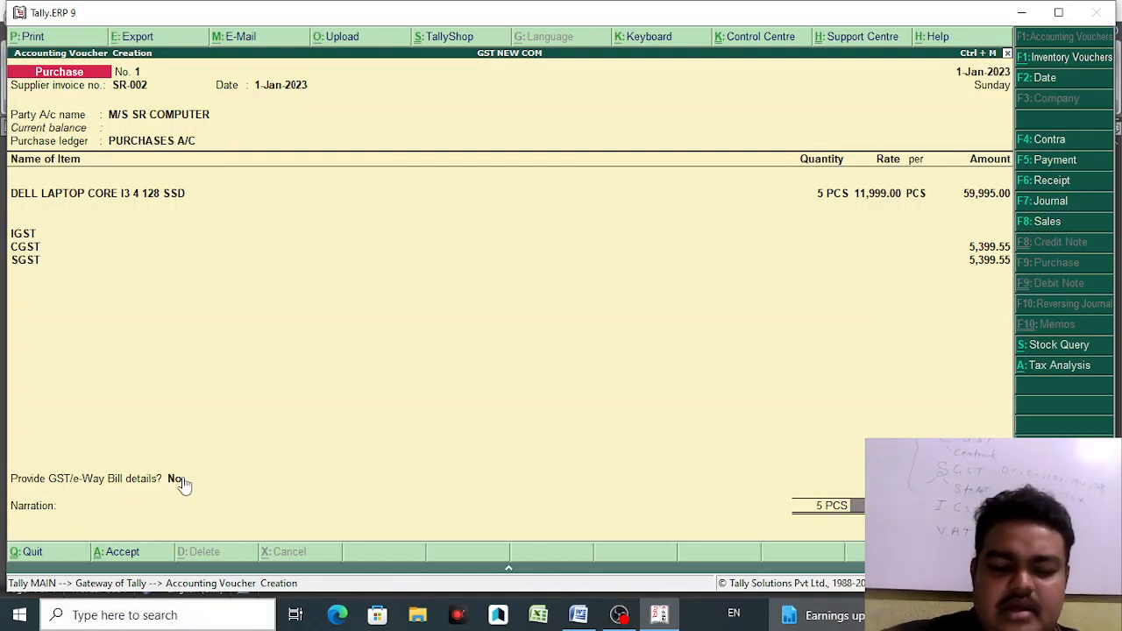
key("Return")
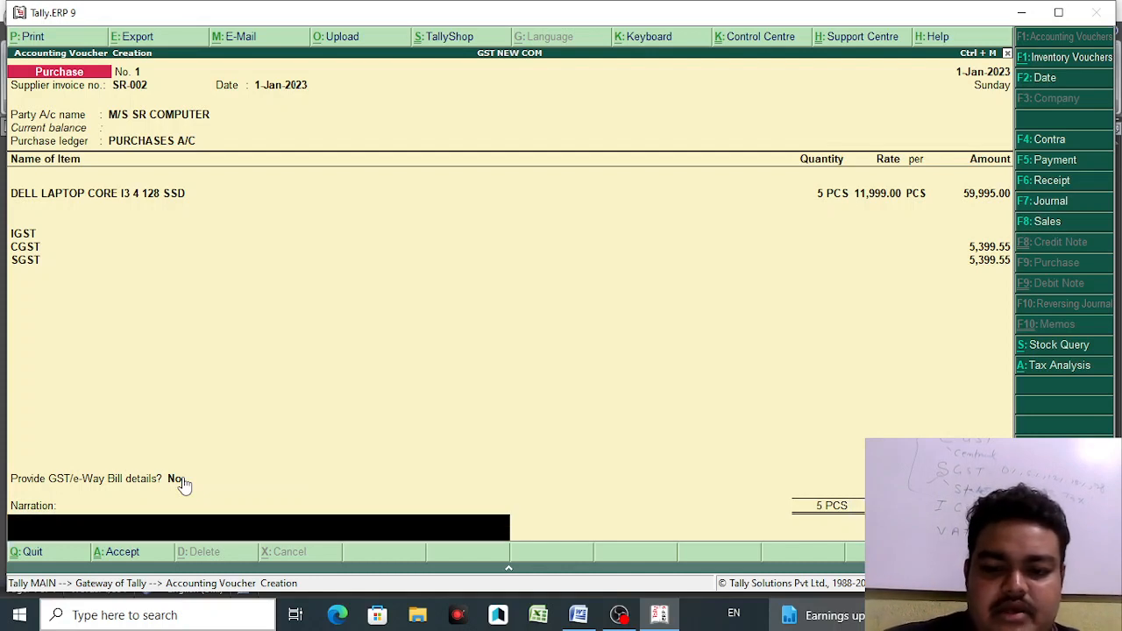
key("Return")
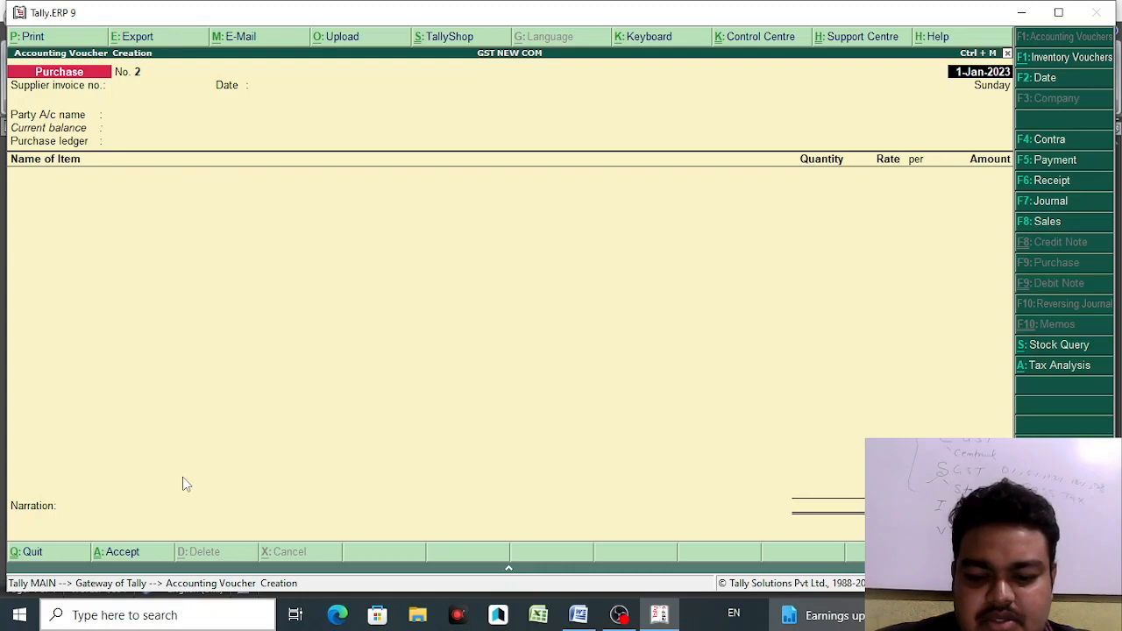
- Reopen purchase voucher No. 1 and print it with preview enabled
key("Page_Up")
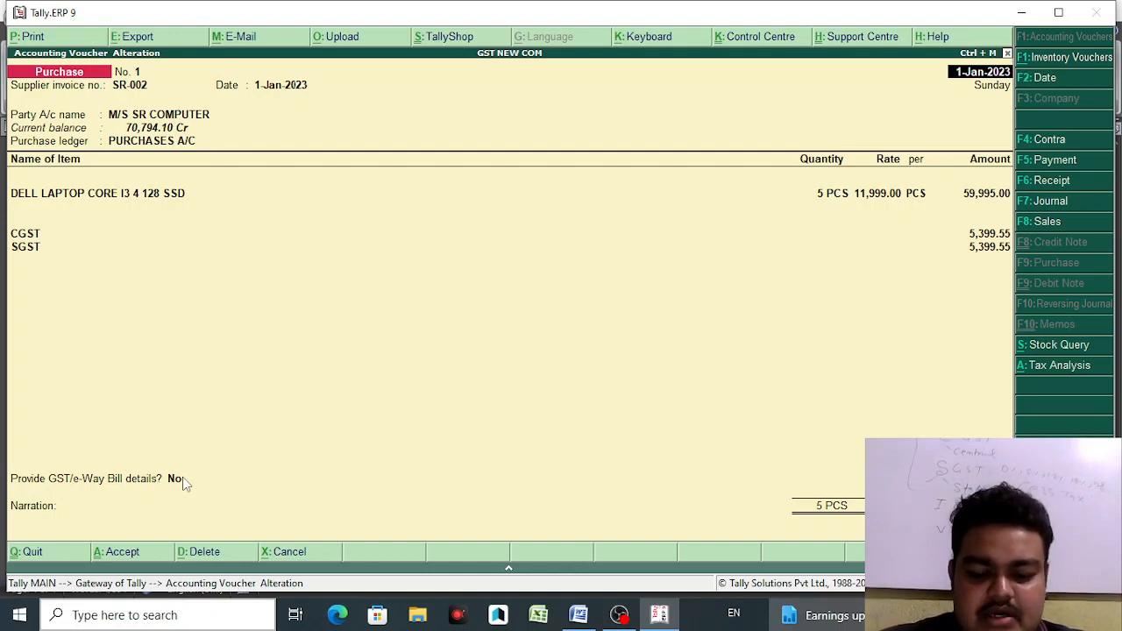
key("alt+p")
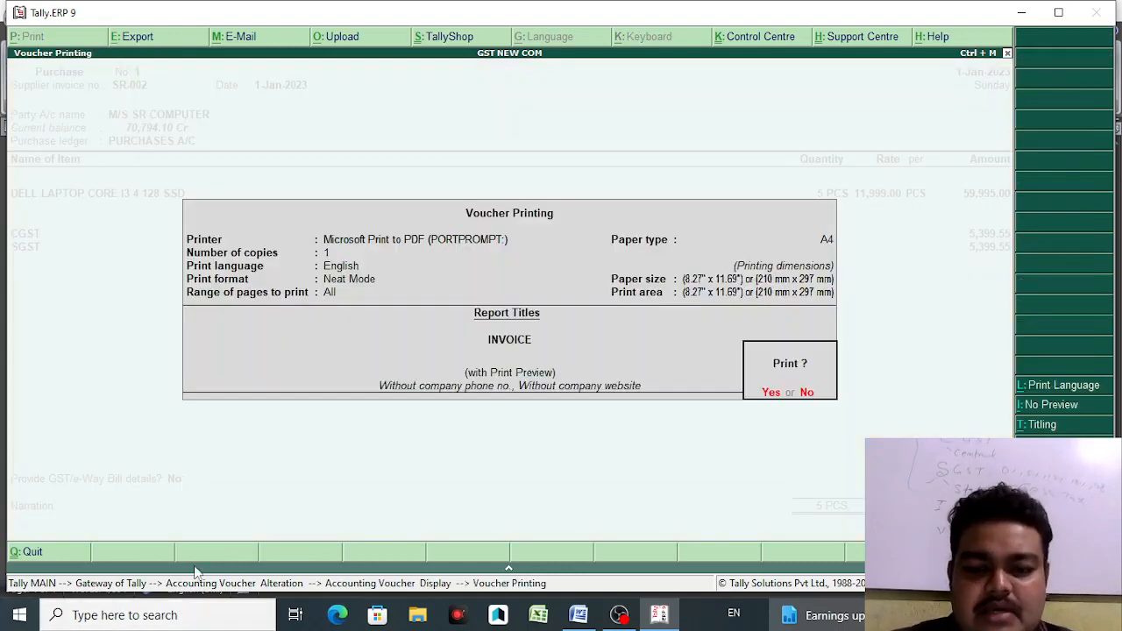
left_click(1058, 404)
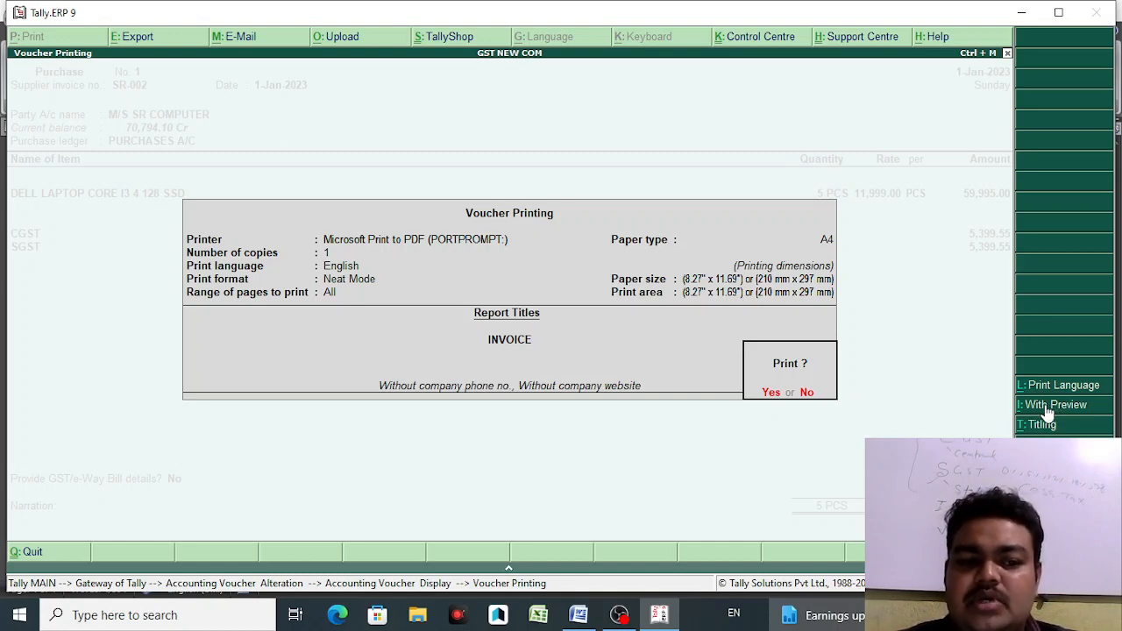
left_click(1052, 410)
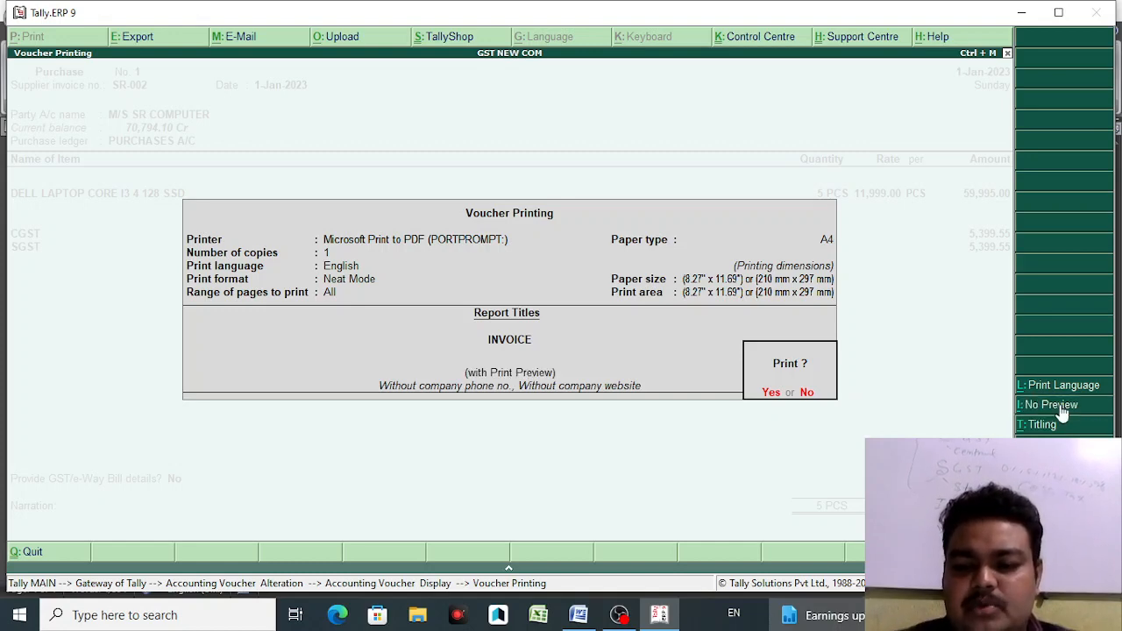
left_click(771, 395)
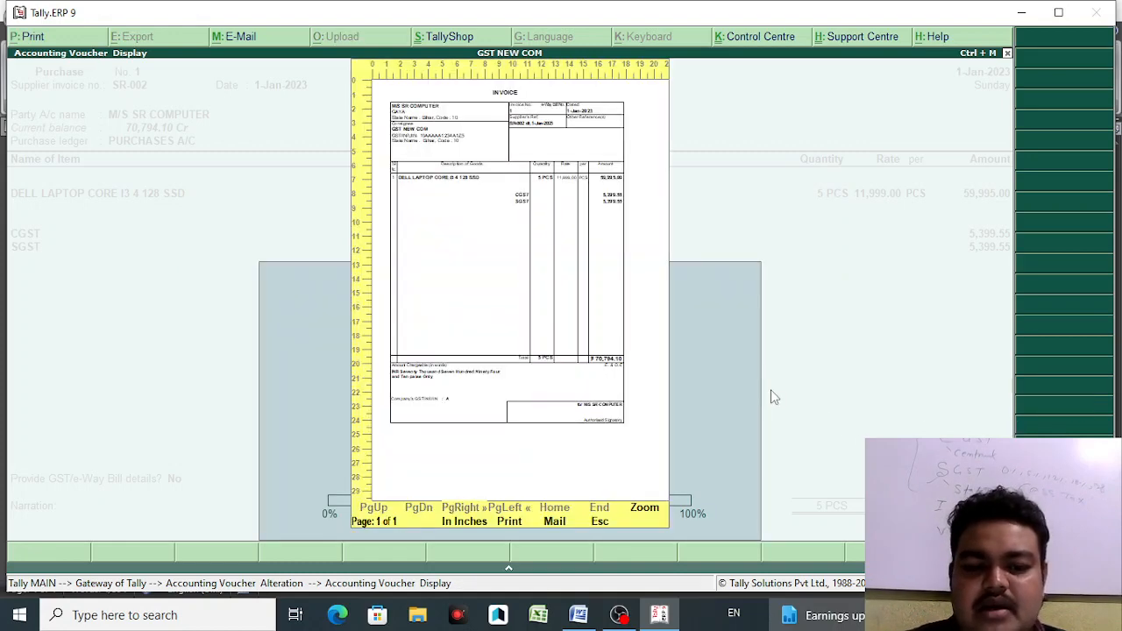
- Enlarge and scroll through the ₹70,794.10 invoice preview, then close it
left_click(570, 298)
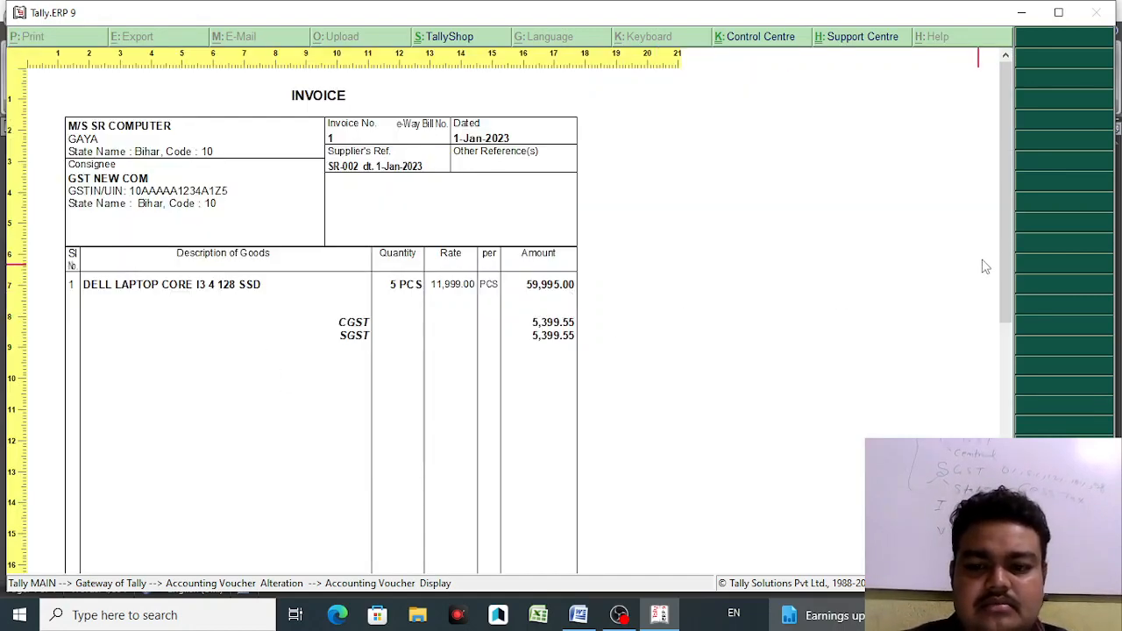
left_click_drag(1007, 199, 1032, 195)
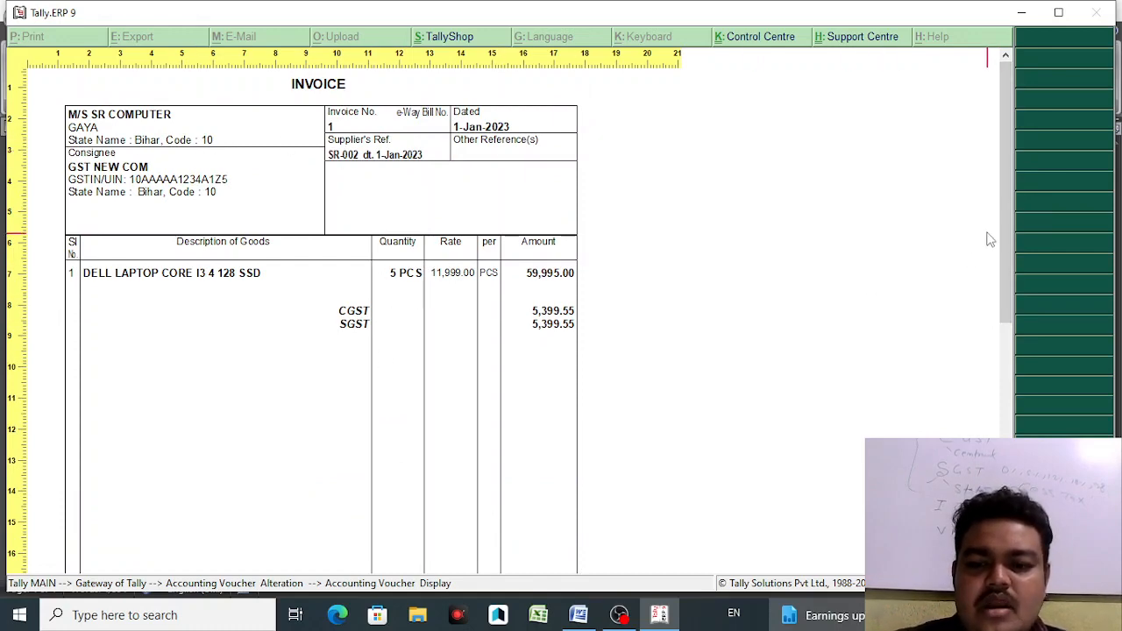
left_click_drag(1008, 180, 1016, 321)
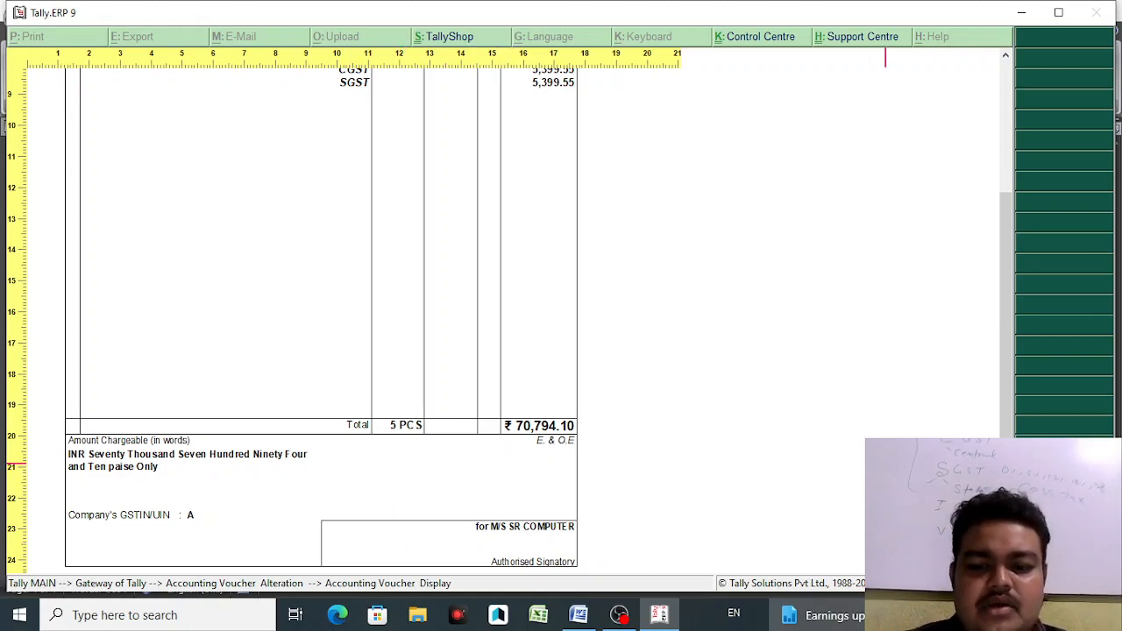
left_click_drag(1007, 419, 989, 286)
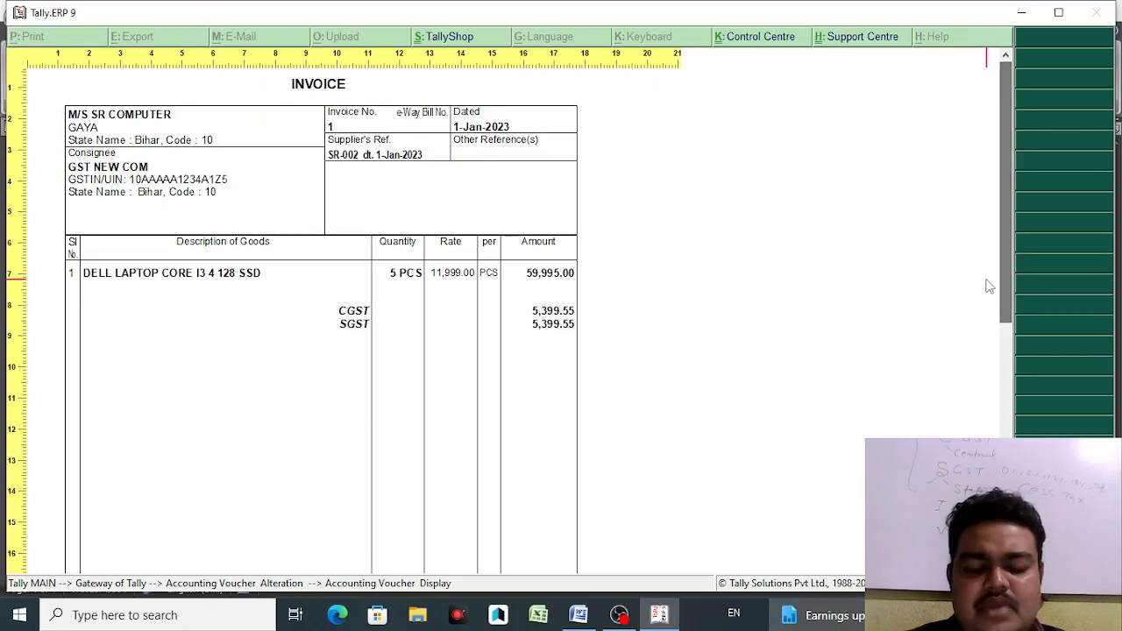
key("alt+z")
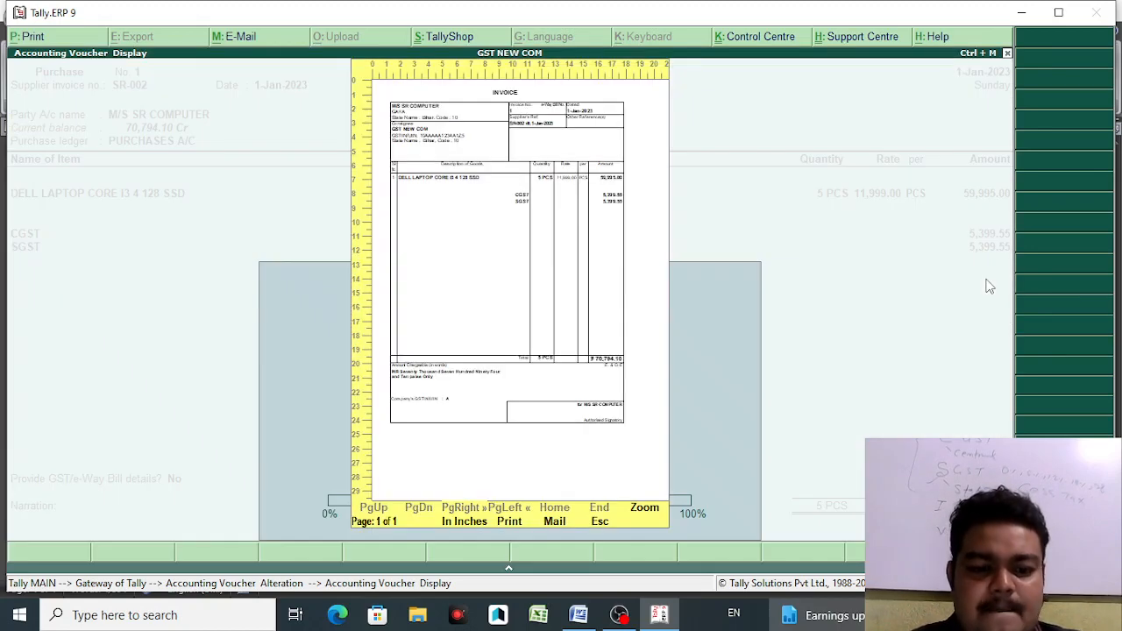
key("Escape")
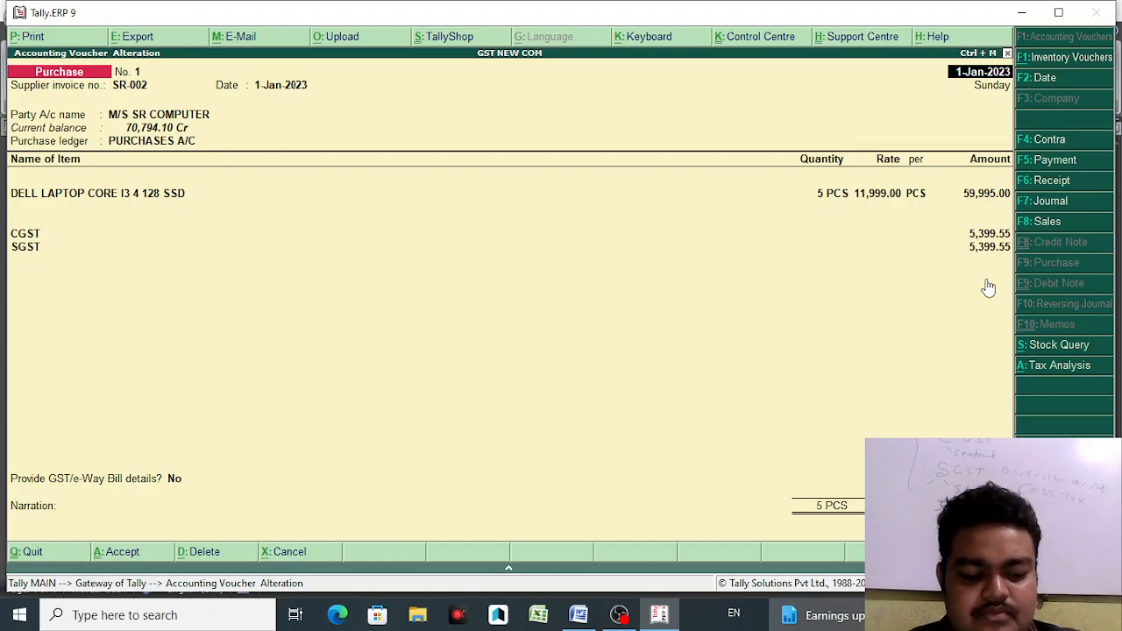
- Re-preview the invoice to check its HSN/SAC column, then return to Voucher Printing options
key("alt+p")
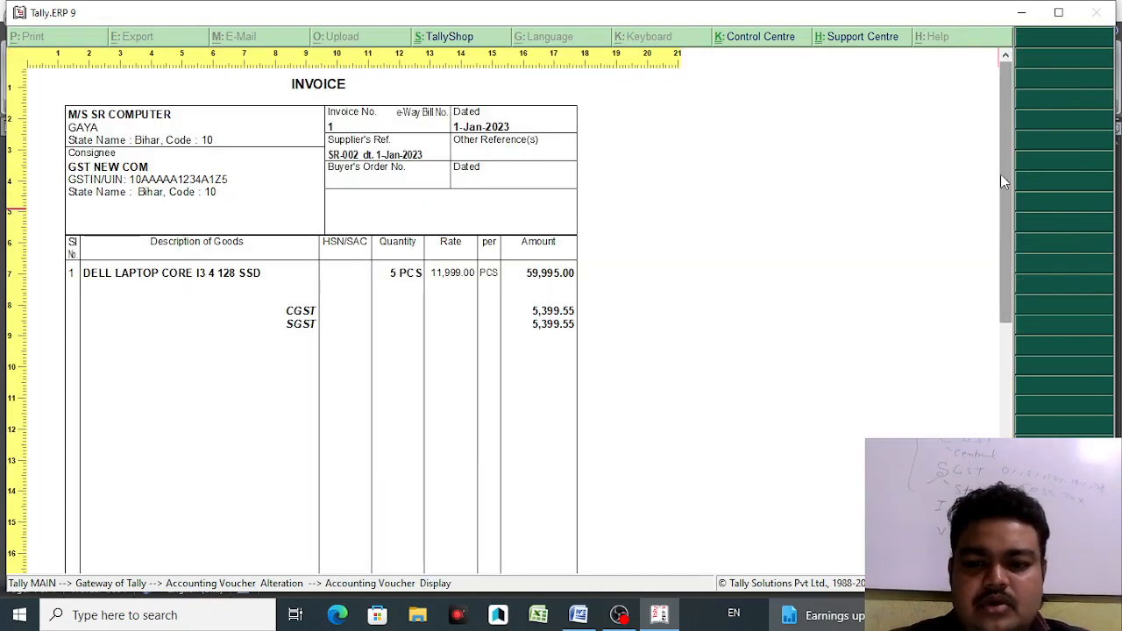
mouse_move(1001, 174)
left_mouse_down()
mouse_move(1001, 356)
mouse_move(1008, 150)
mouse_move(1021, 418)
mouse_move(984, 184)
left_mouse_up()
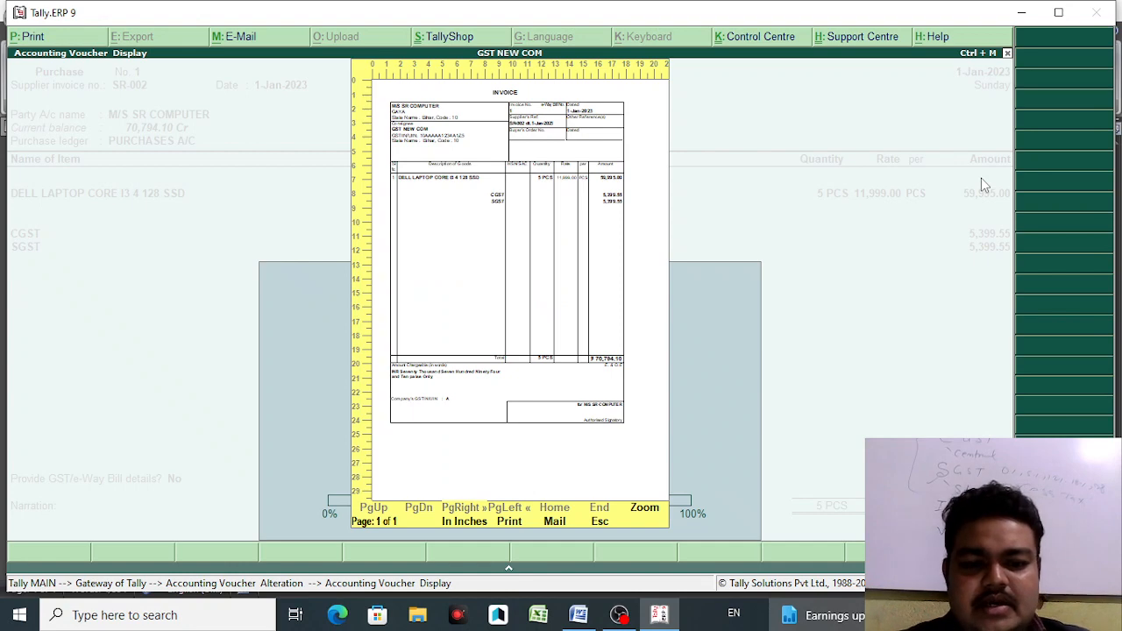
key("Escape")
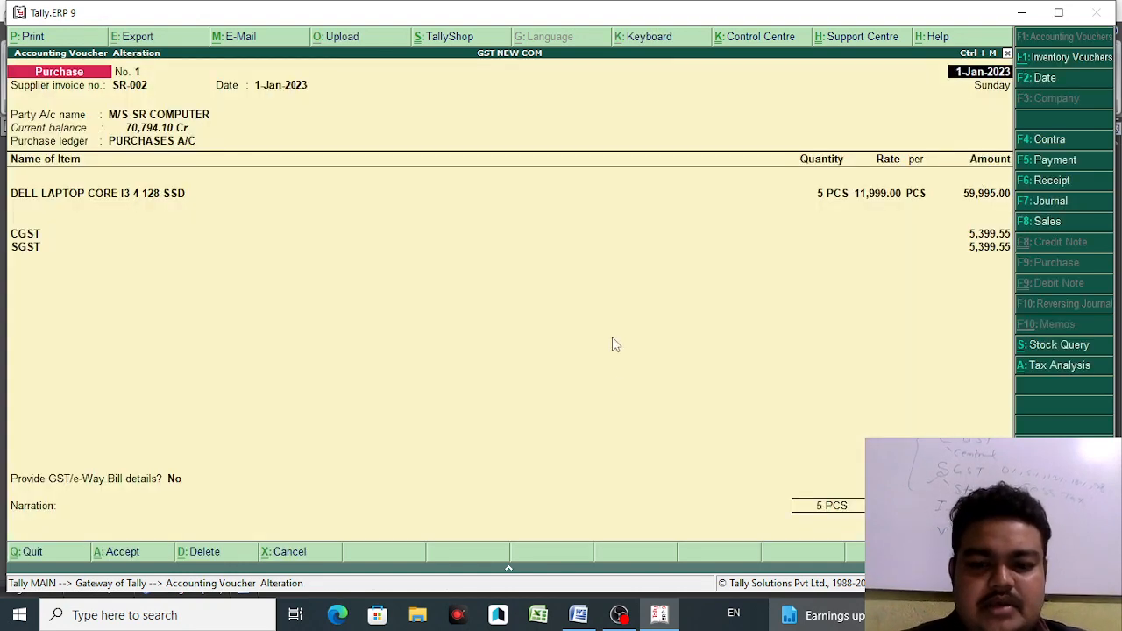
key("alt+p")
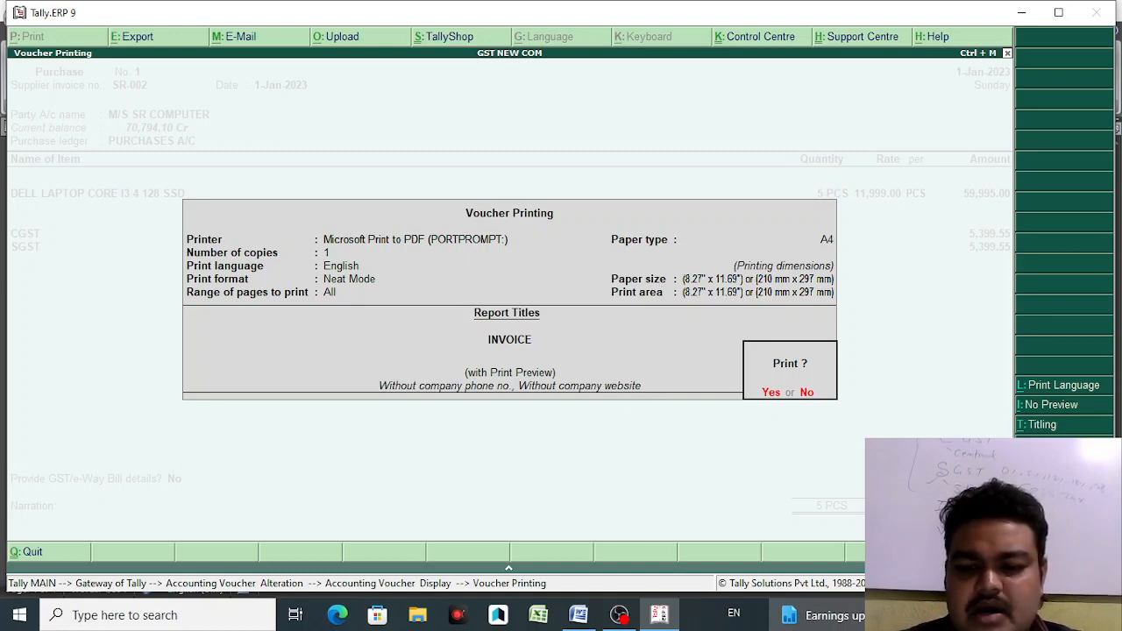
- Set 'Print Item-wise GST details' to Yes in the invoice print configuration and accept
key("F12")
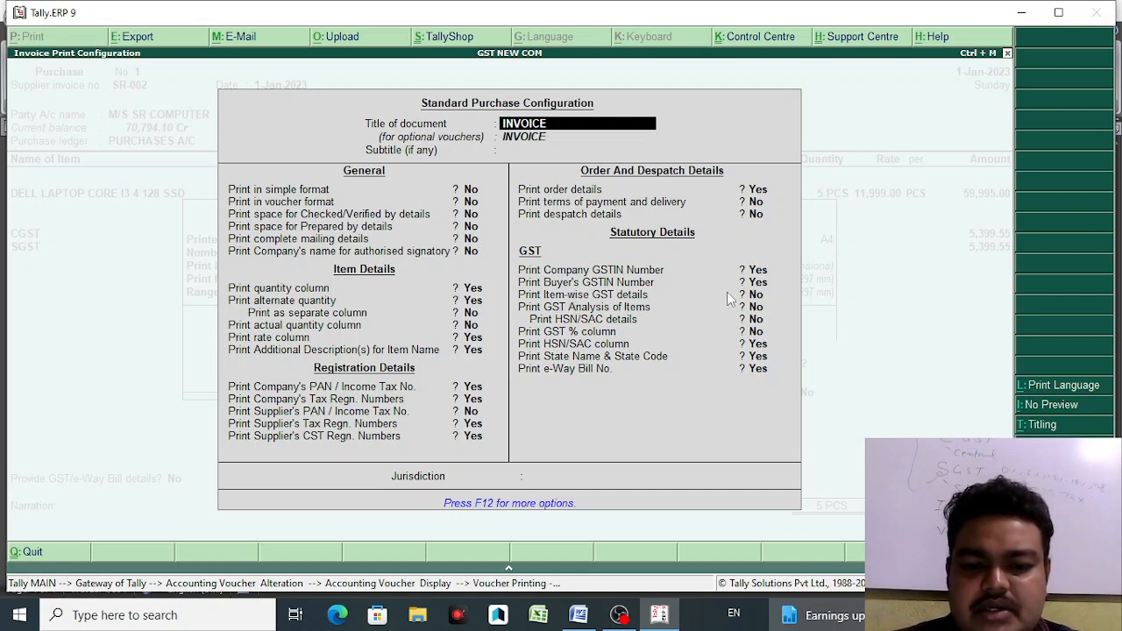
left_click(758, 296)
type("y")
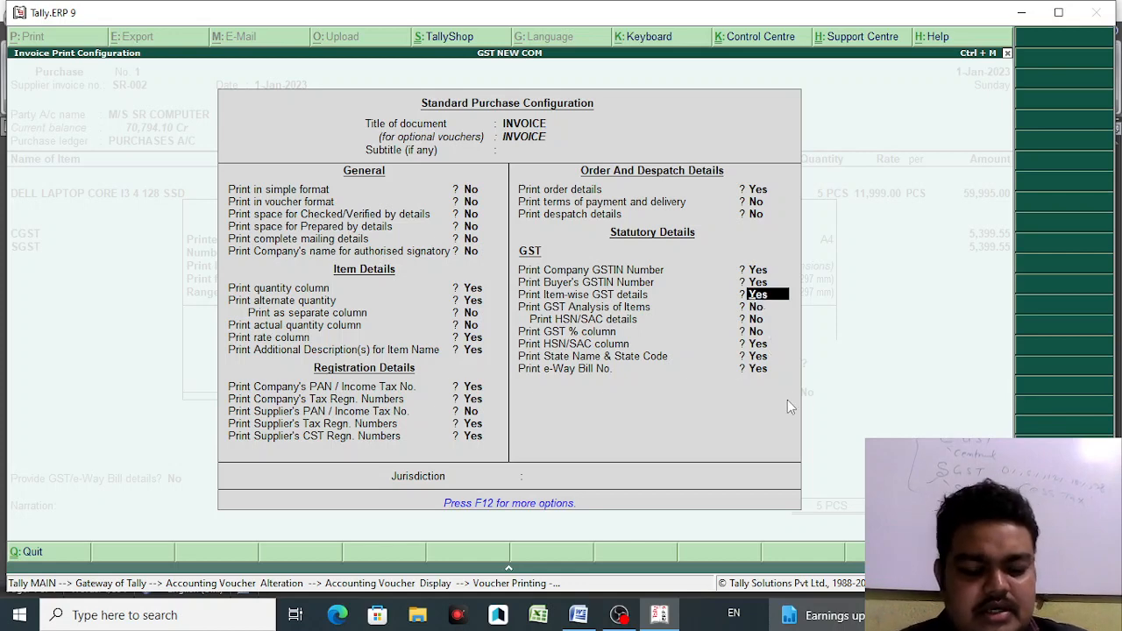
key("ctrl+a")
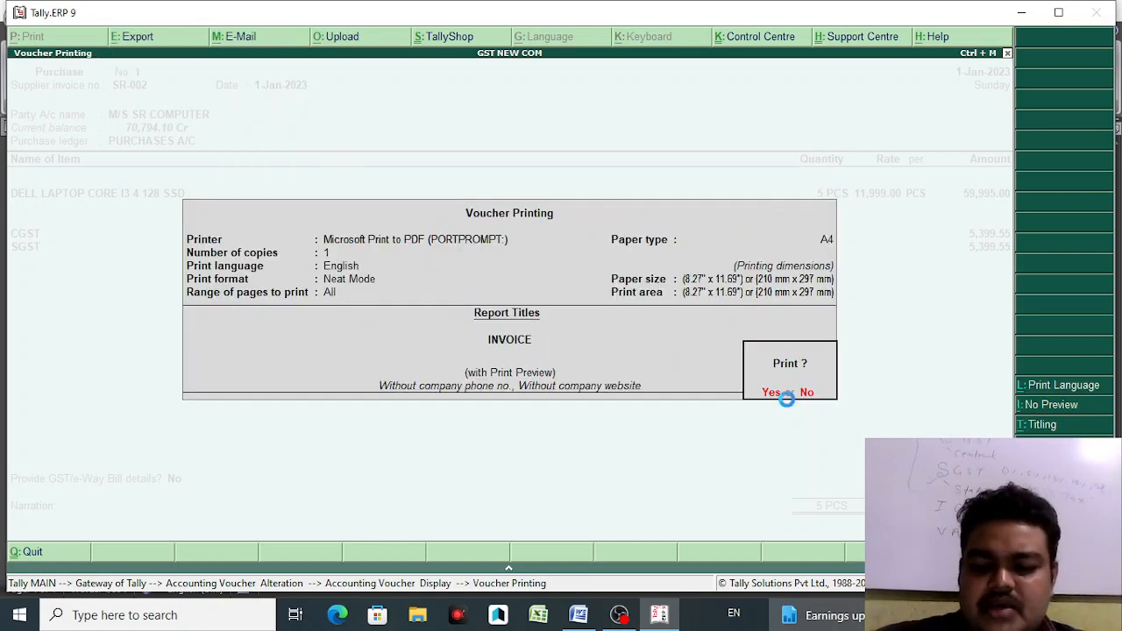
- Preview the updated invoice, magnifying its central and state tax columns, then close the preview
key("Return")
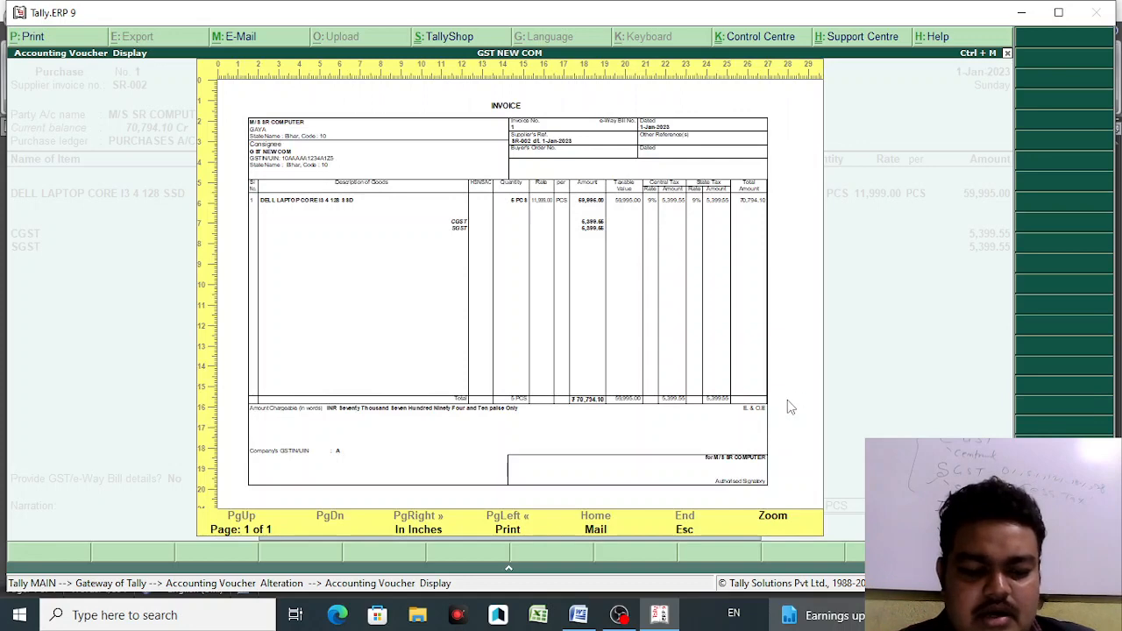
key("Return")
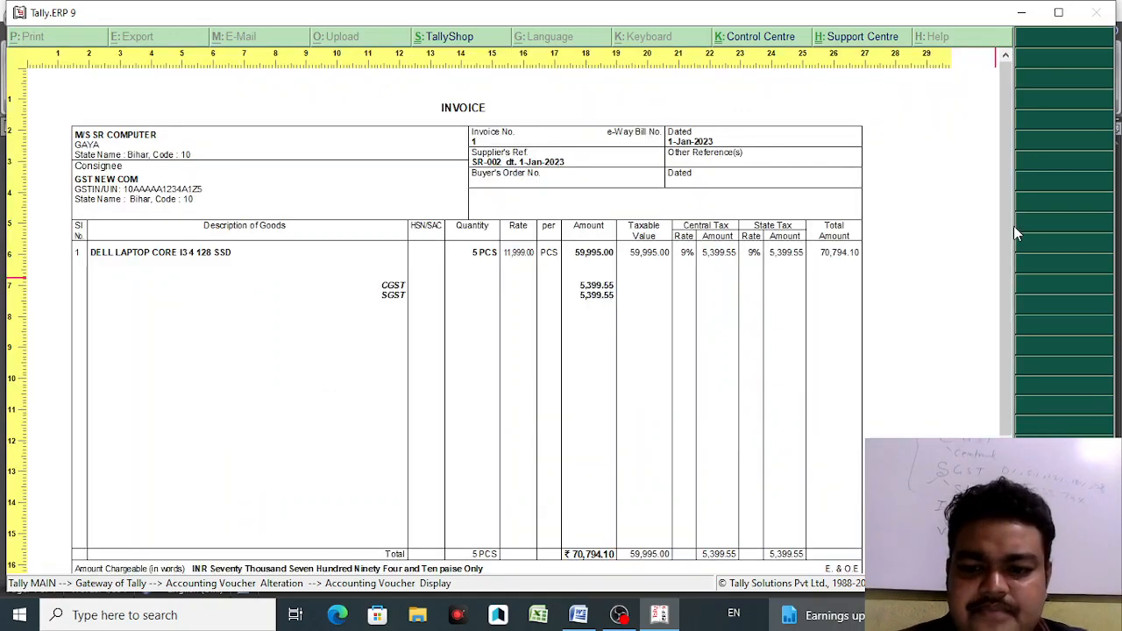
scroll(1006, 220, "down", 1)
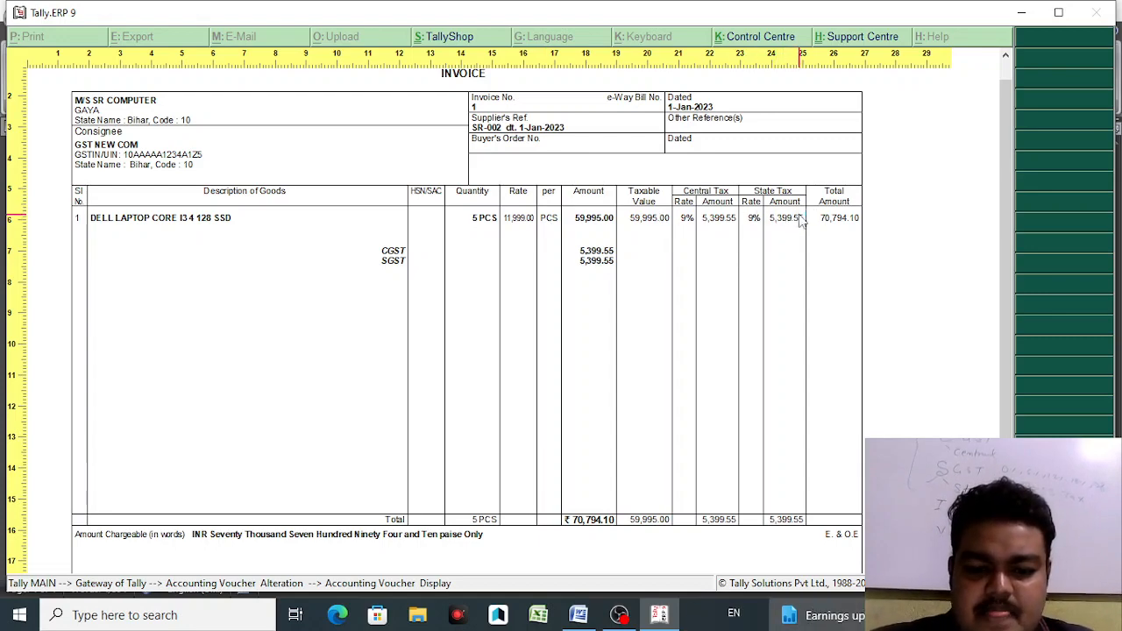
key("super+plus")
key("super+plus")
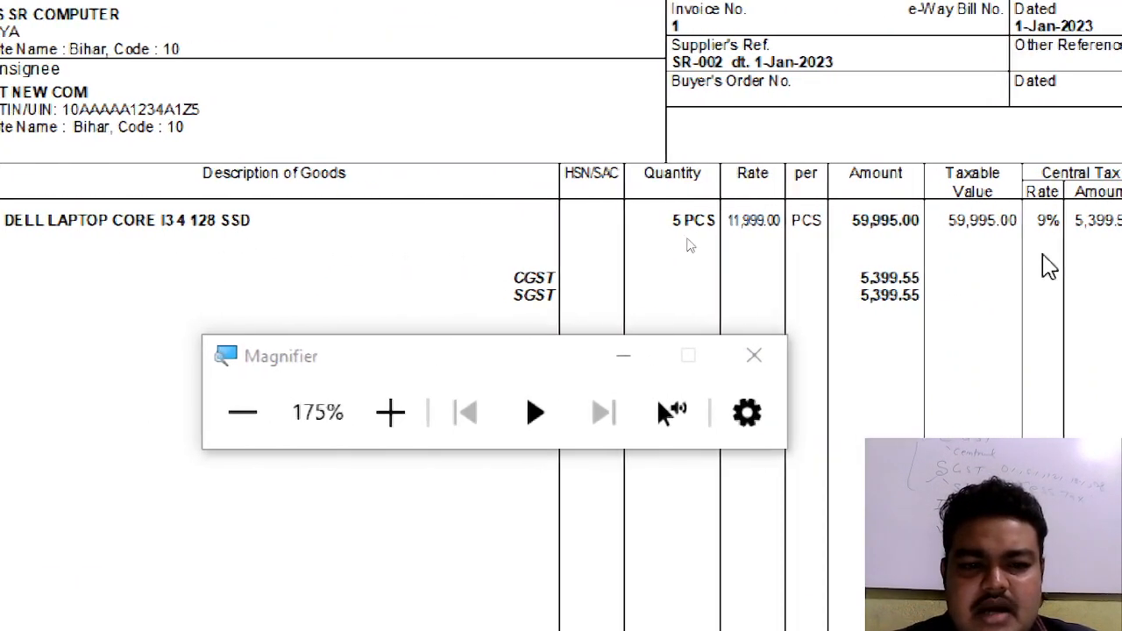
key("super+minus")
key("super+minus")
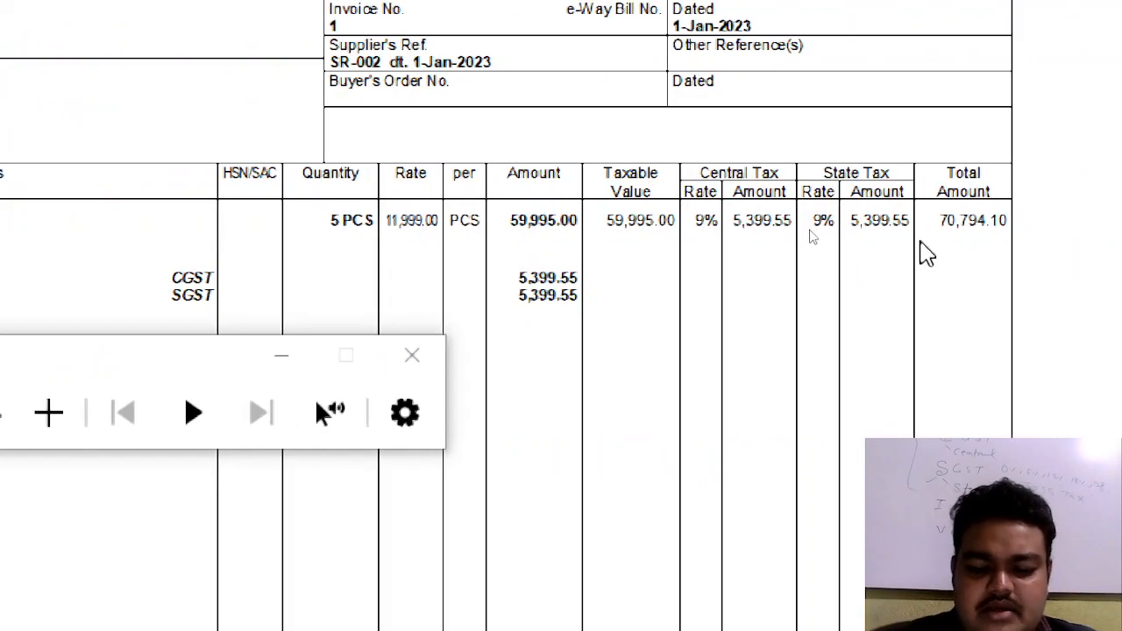
key("super+minus")
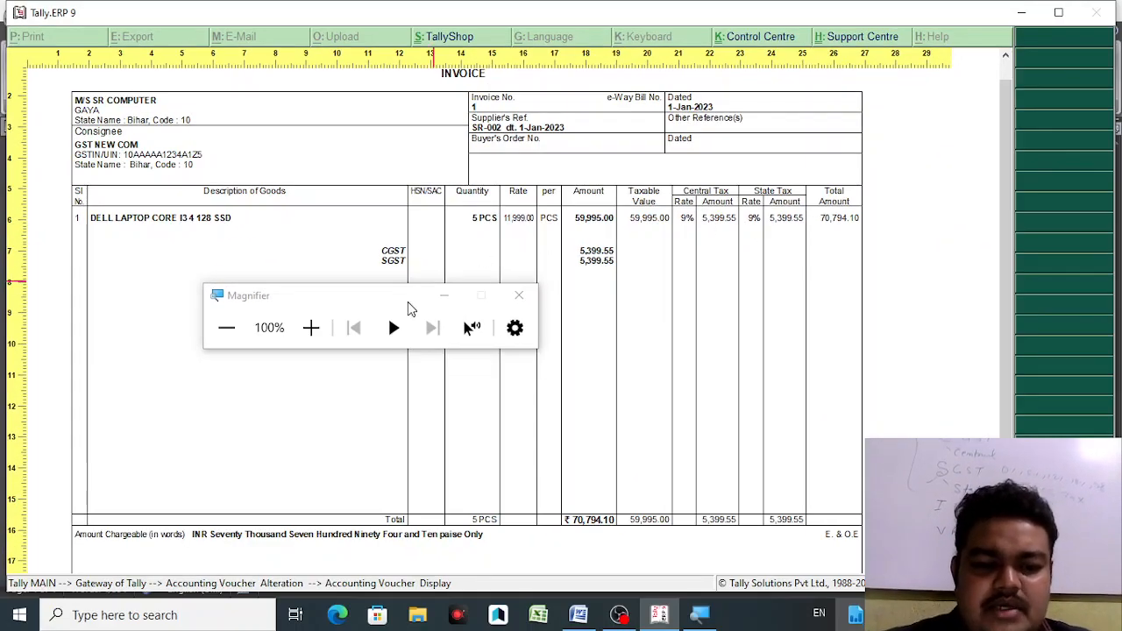
left_click(445, 298)
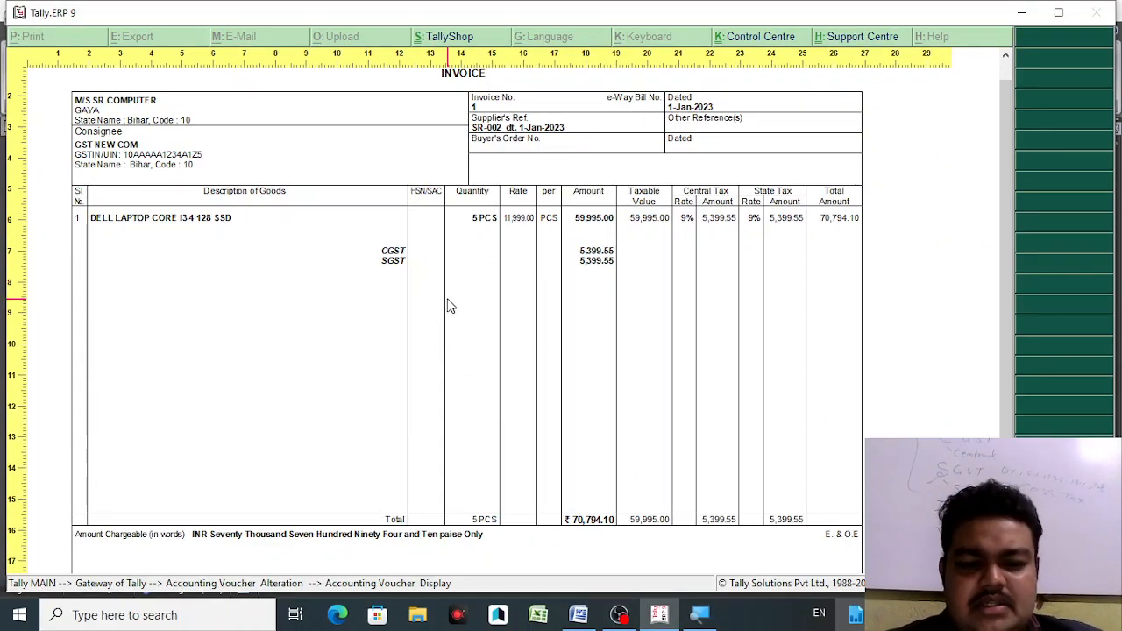
key("alt+z")
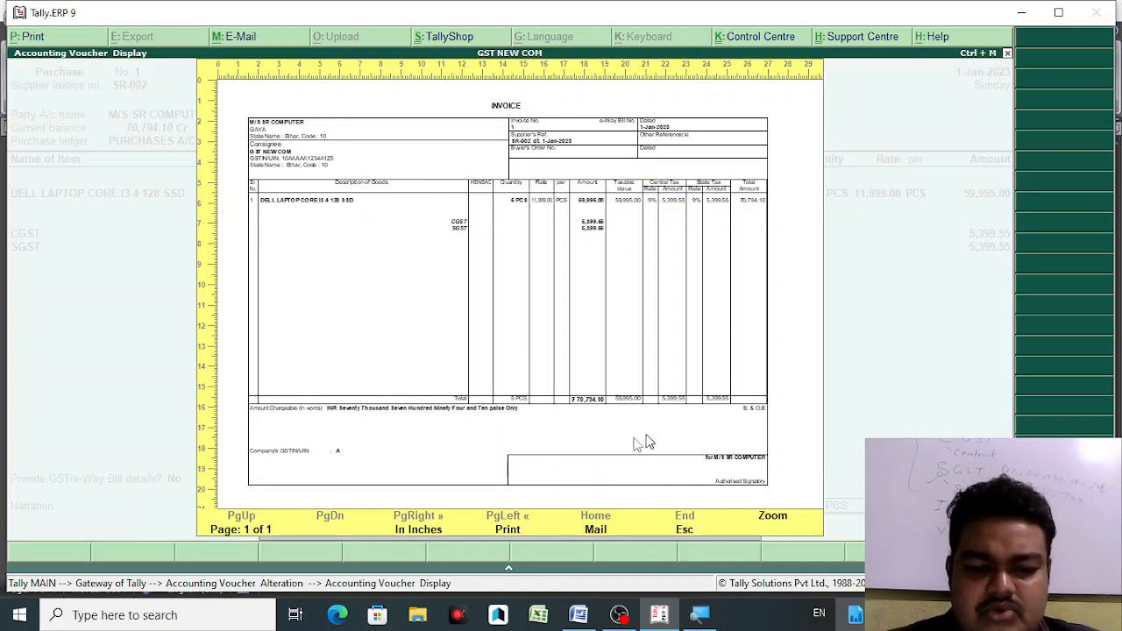
key("Escape")
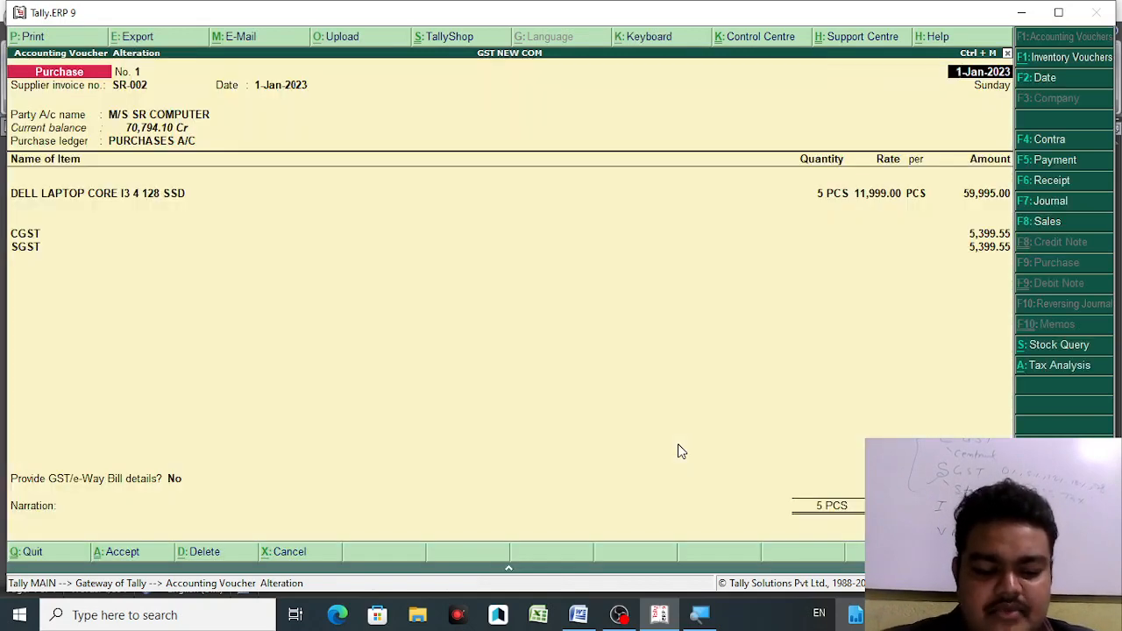
- Turn off item-wise GST details, turn on GST Analysis with HSN/SAC and GST % column, then print
key("alt+p")
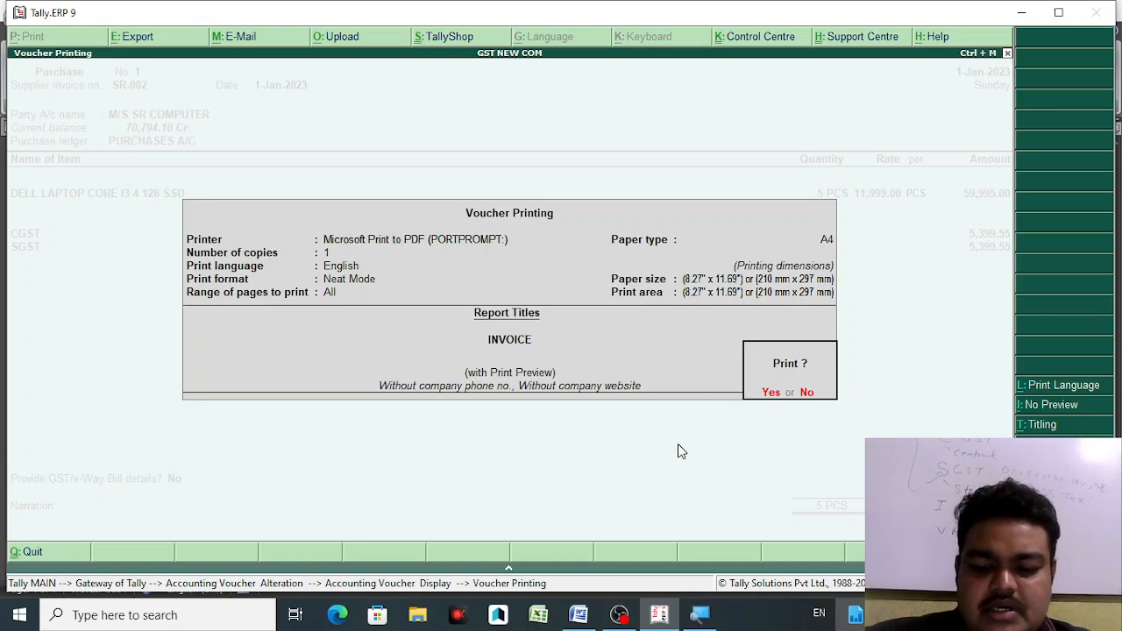
key("F12")
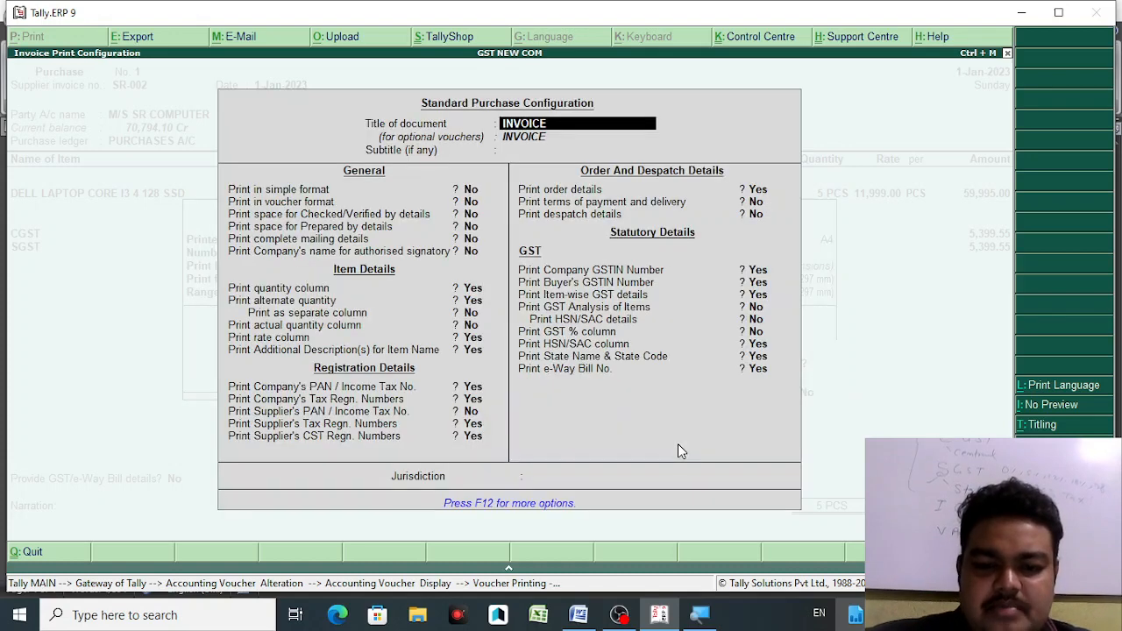
left_click(759, 297)
key("n")
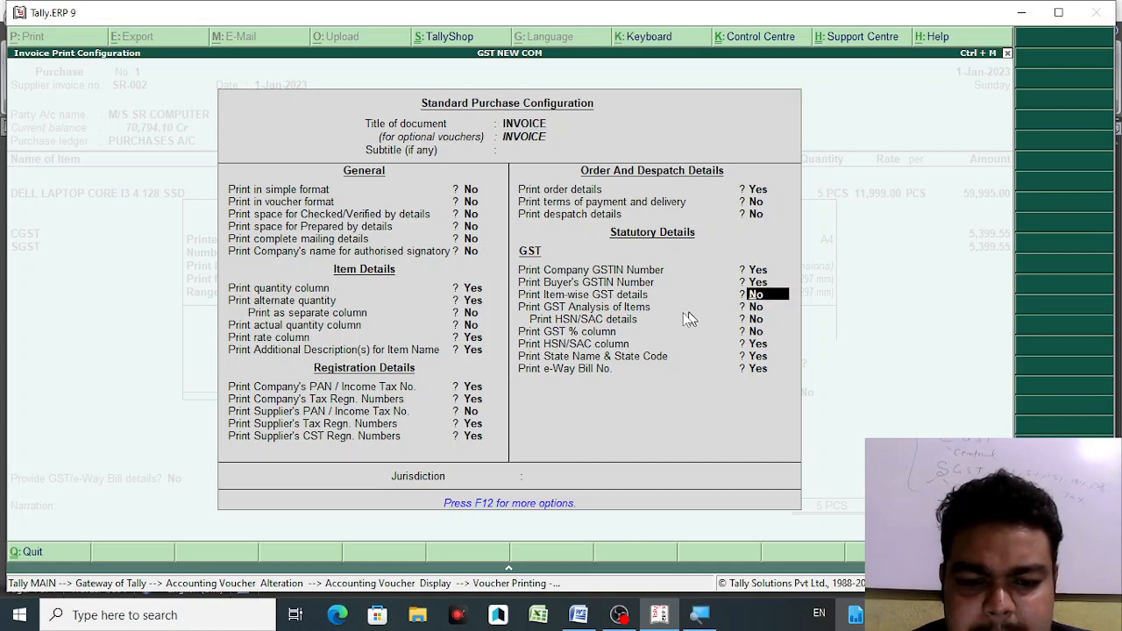
left_click(759, 307)
key("y")
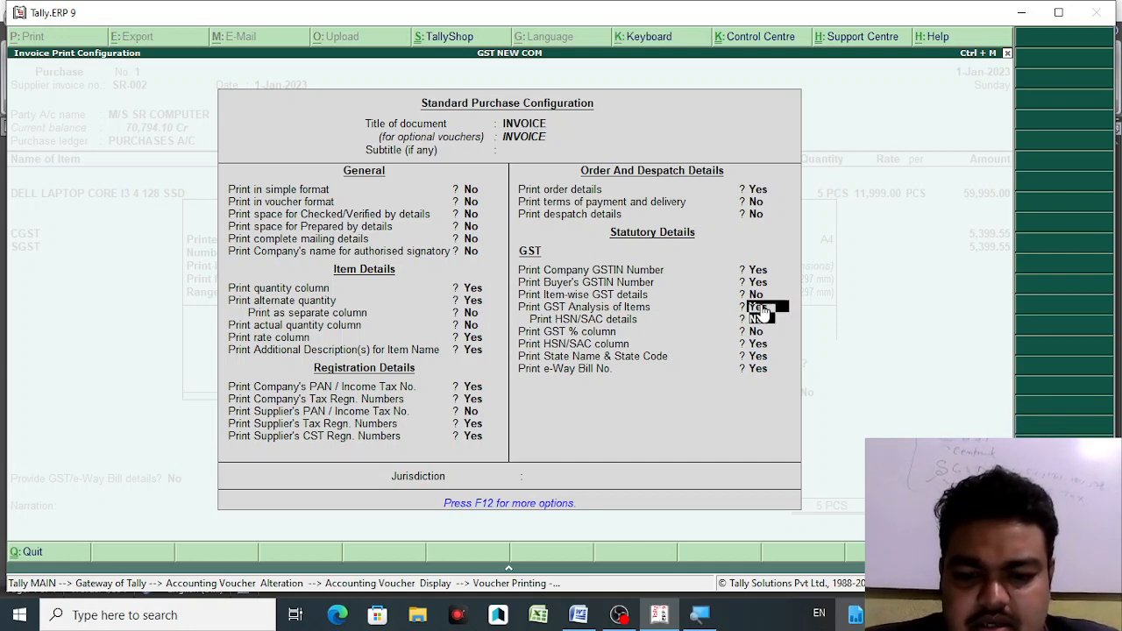
key("y")
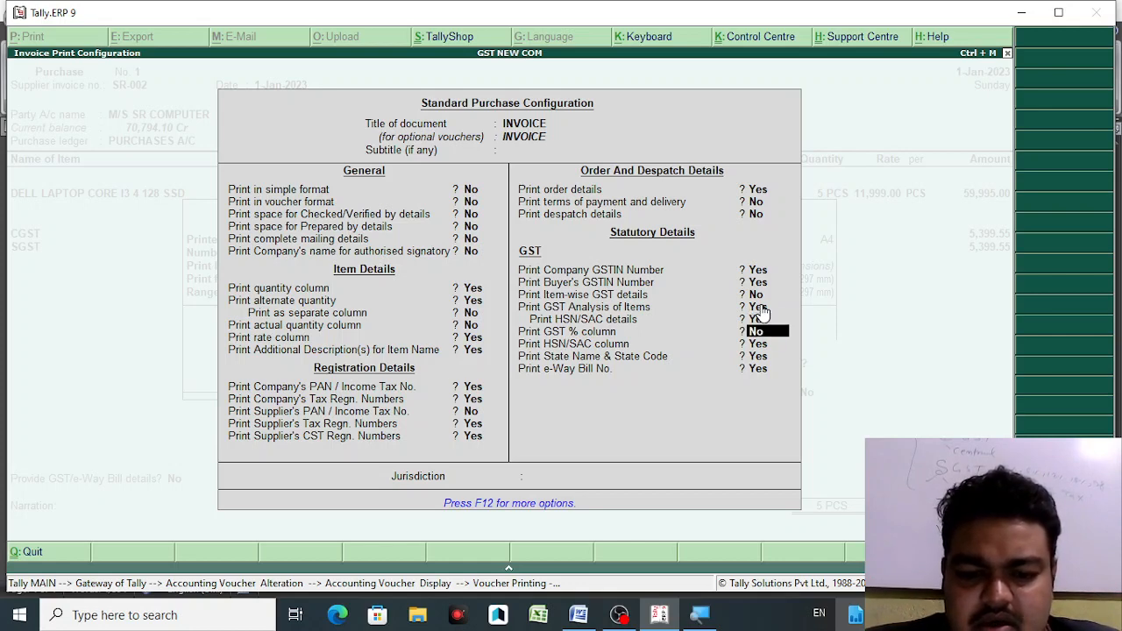
key("y")
key("y")
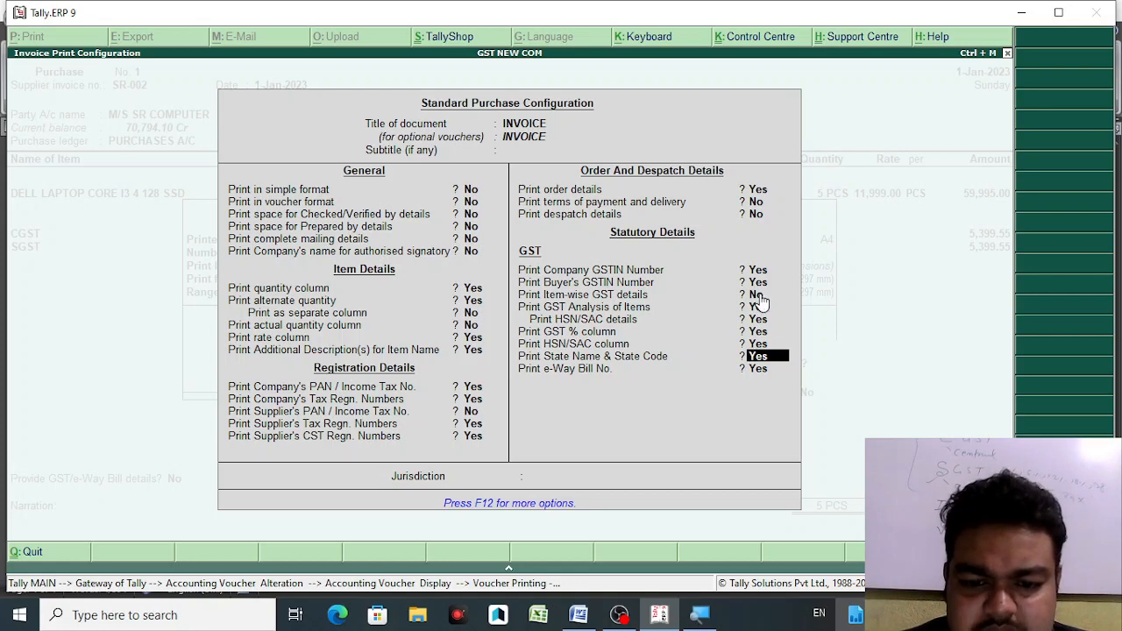
key("y")
key("y")
key("Return")
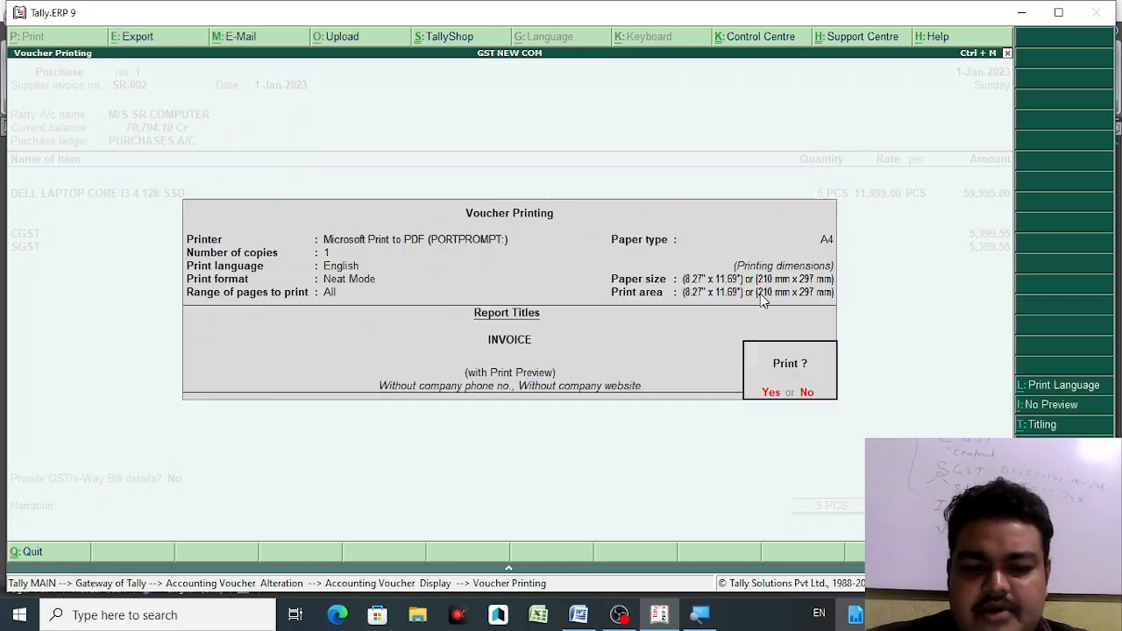
key("y")
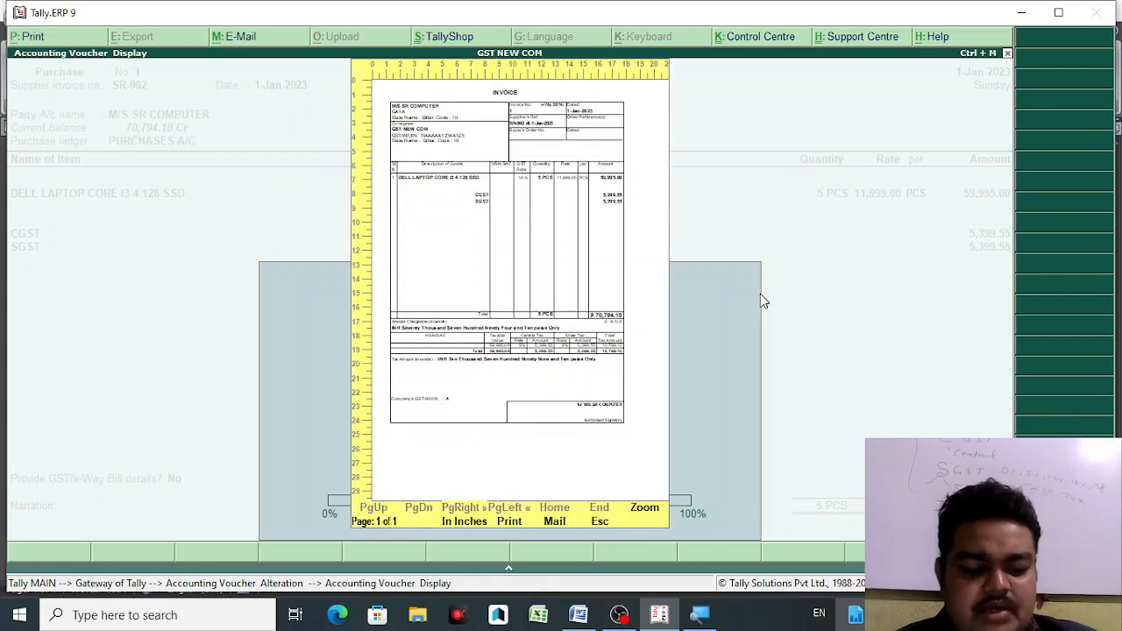
- Zoom into the invoice preview to check the 18% GST Rate column and HSN/SAC summary, then close it
key("alt+z")
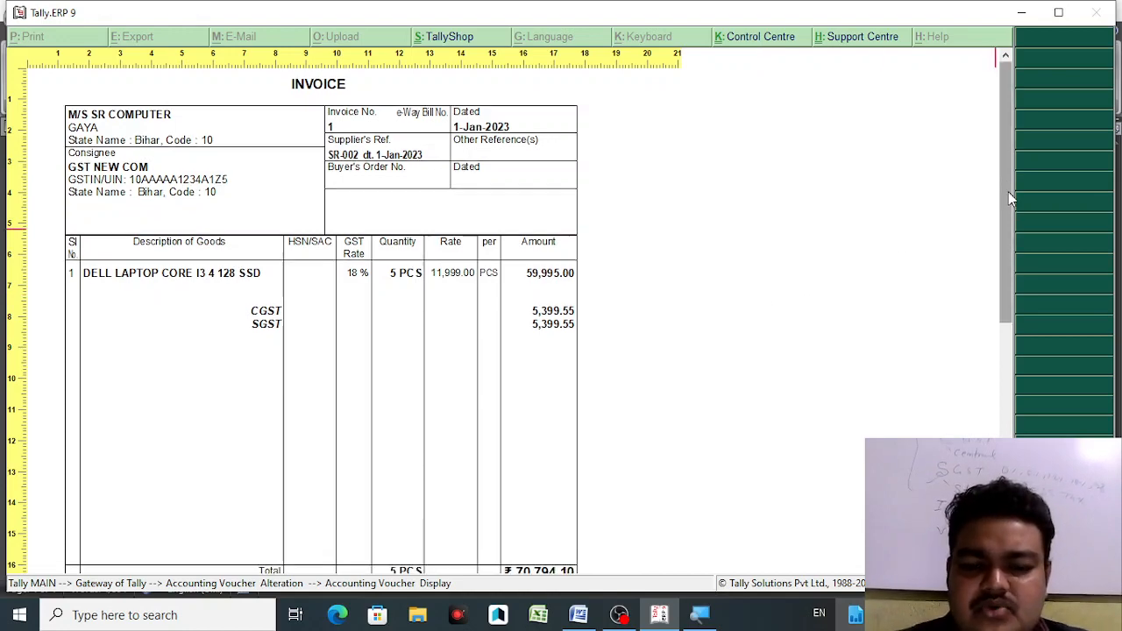
left_click_drag(1008, 191, 1006, 337)
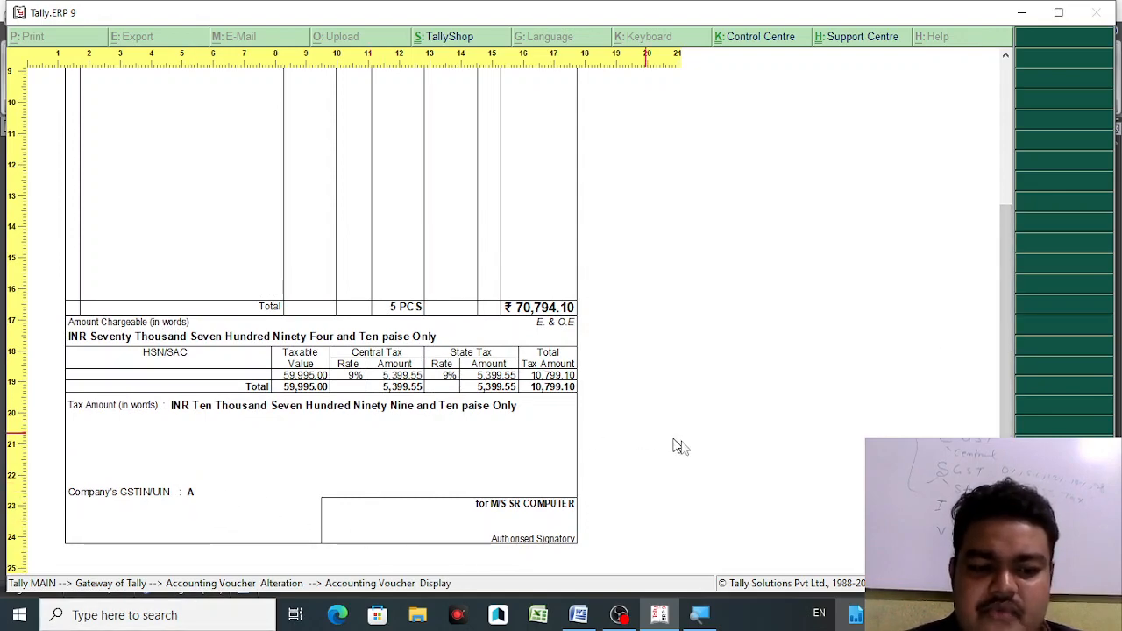
left_click_drag(997, 435, 1001, 383)
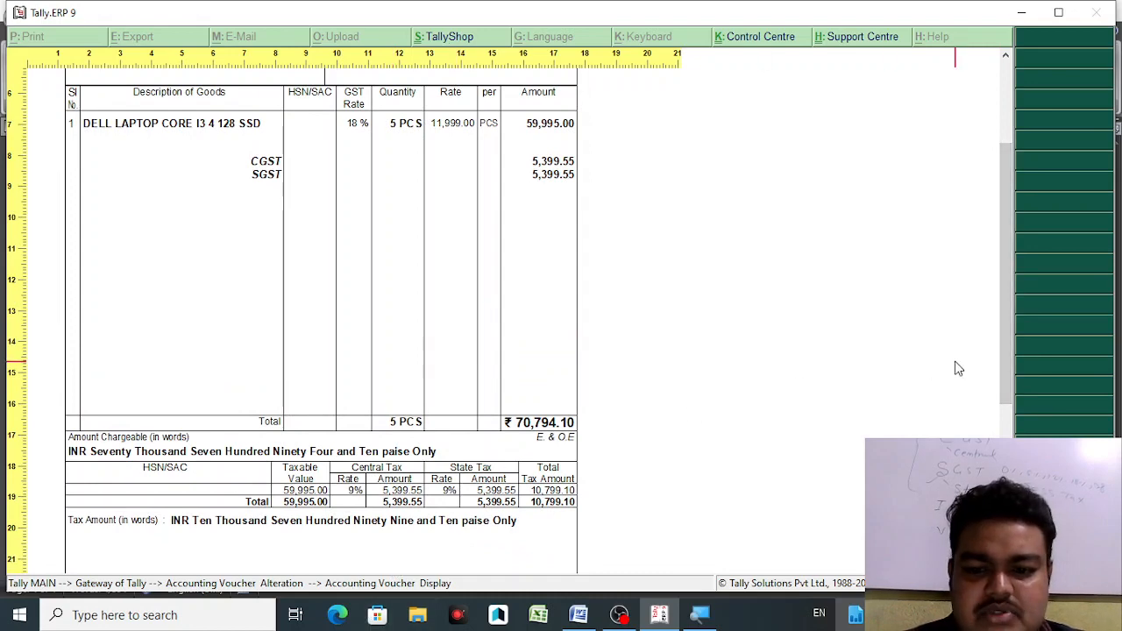
left_click_drag(1006, 368, 991, 302)
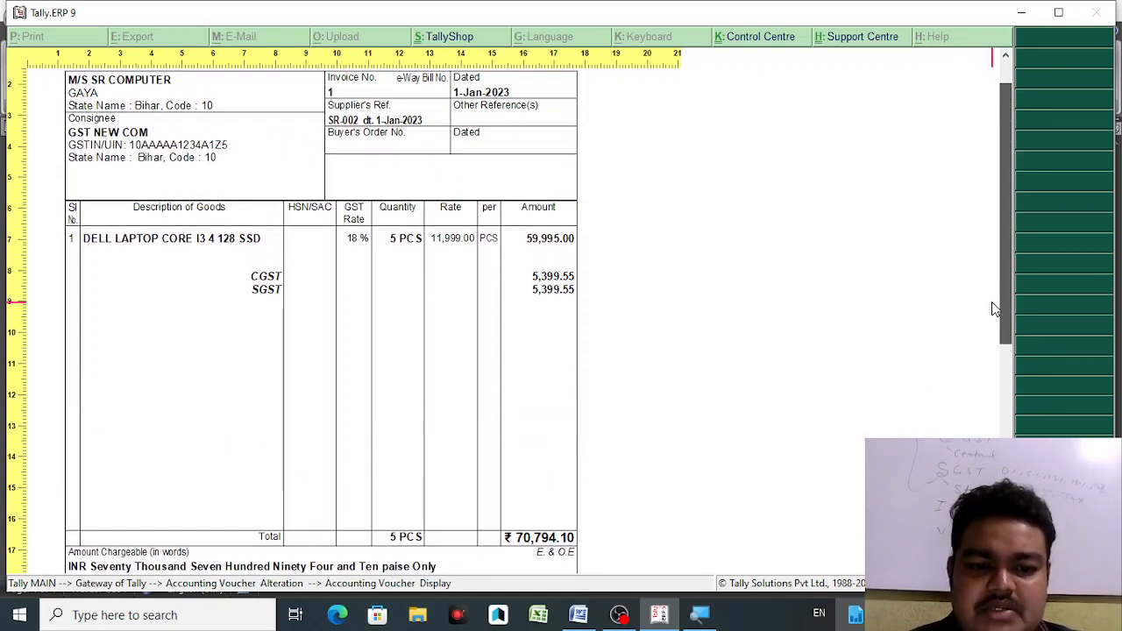
left_click(496, 375)
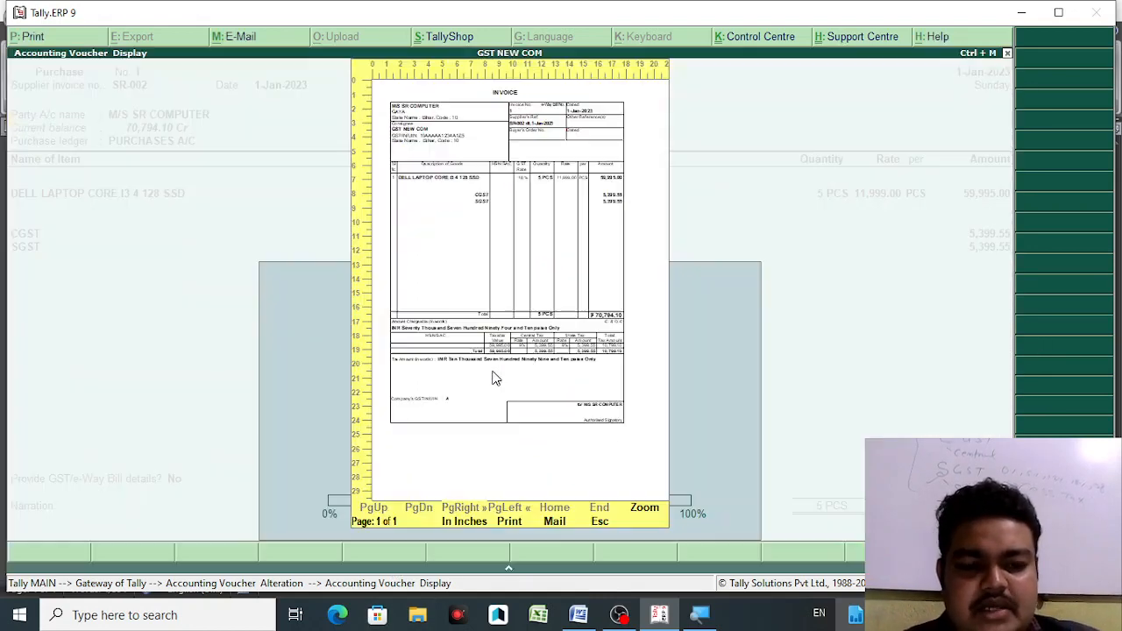
key("Escape")
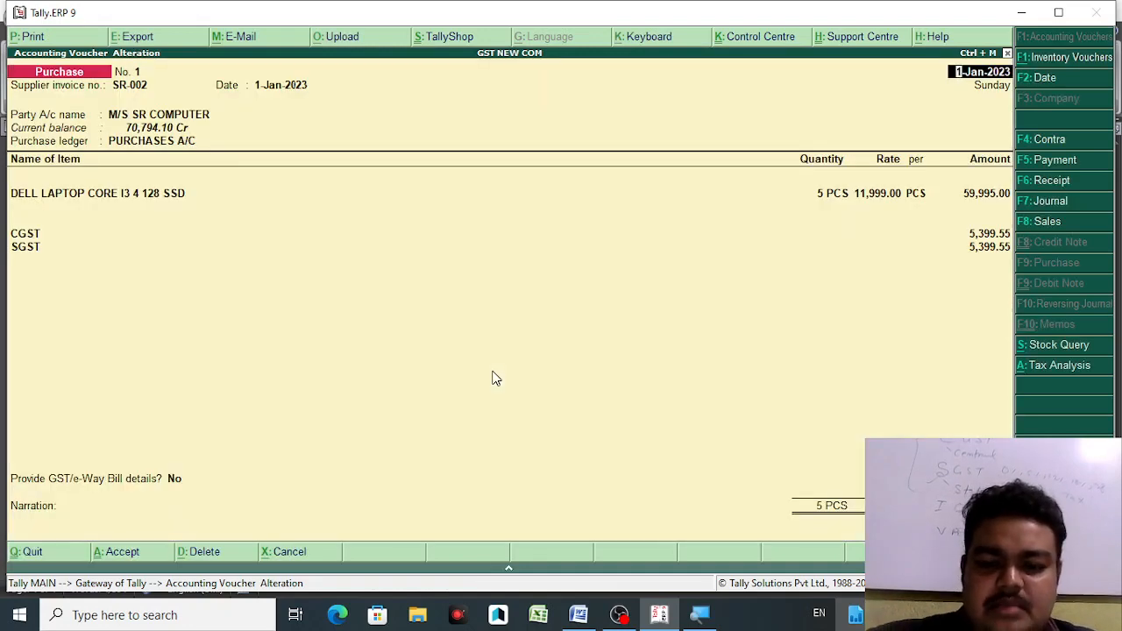
key("alt+p")
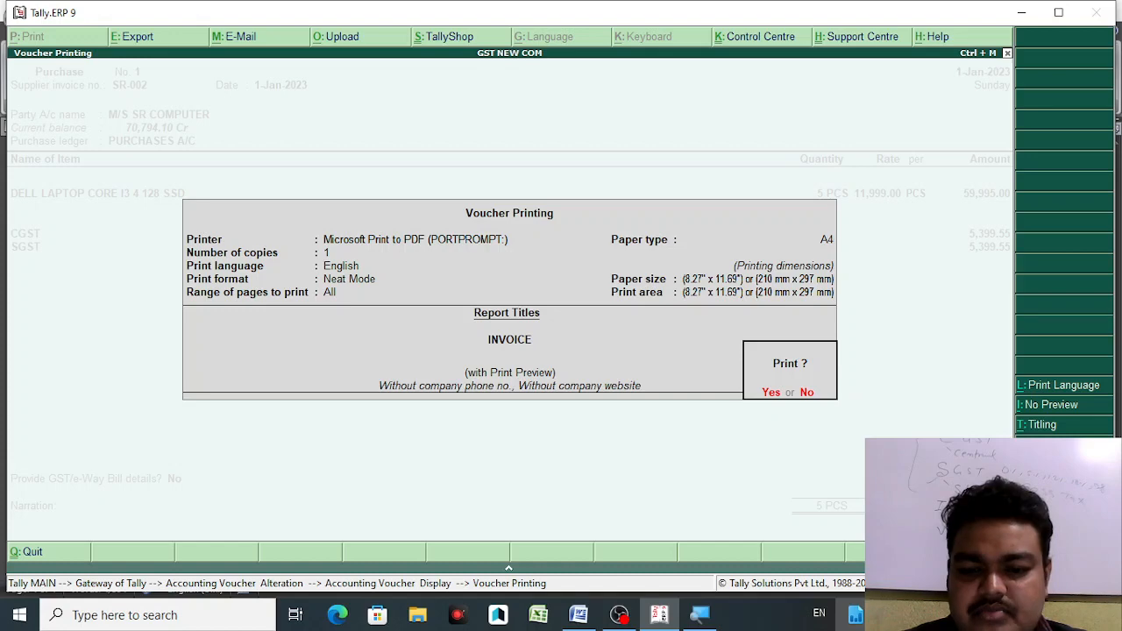
key("F12")
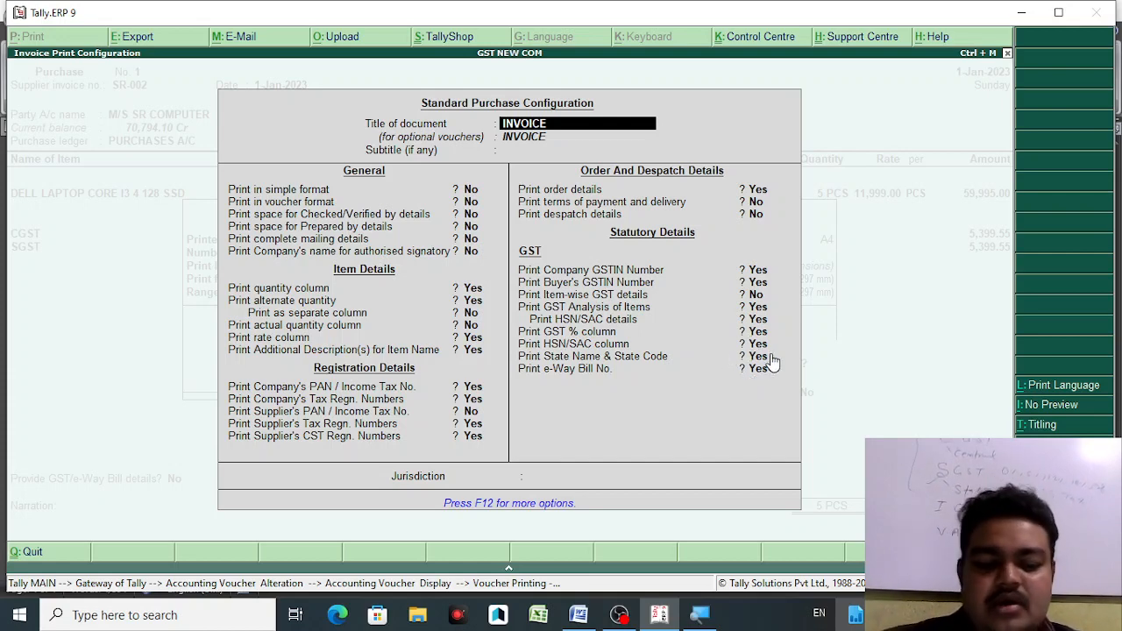
key("Down")
key("Down")
key("Down")
key("Down")
key("Down")
key("Down")
key("Down")
key("Down")
key("Down")
key("Down")
key("Down")
key("Down")
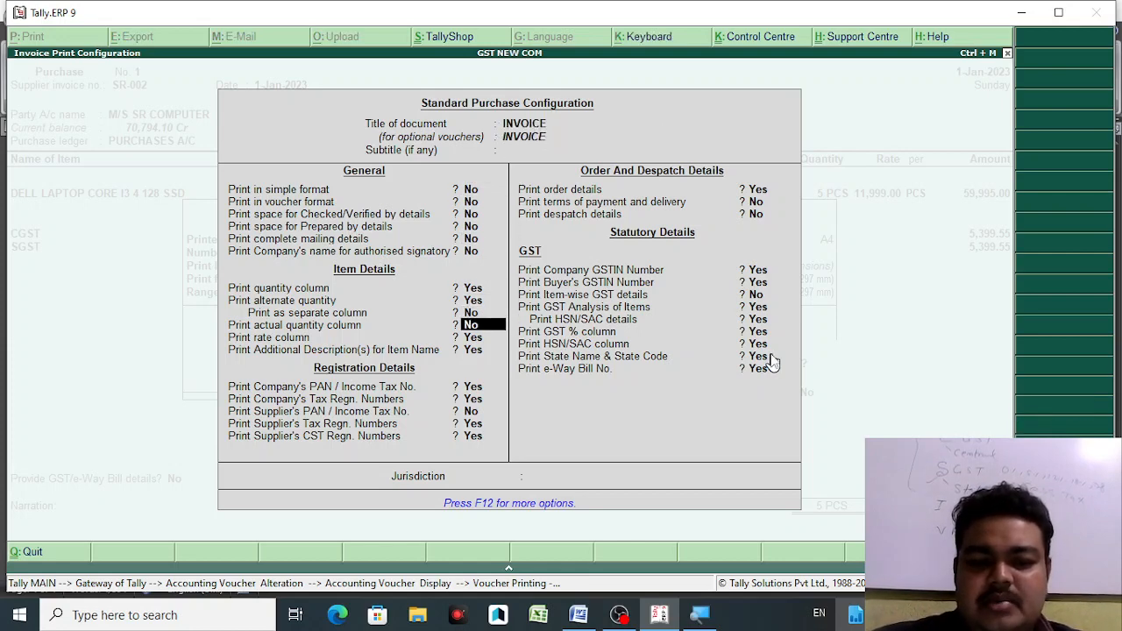
key("Down")
key("Down")
key("Down")
key("Down")
key("Down")
key("Down")
key("Down")
key("Down")
key("Down")
key("Down")
key("Down")
key("Down")
key("Down")
key("Down")
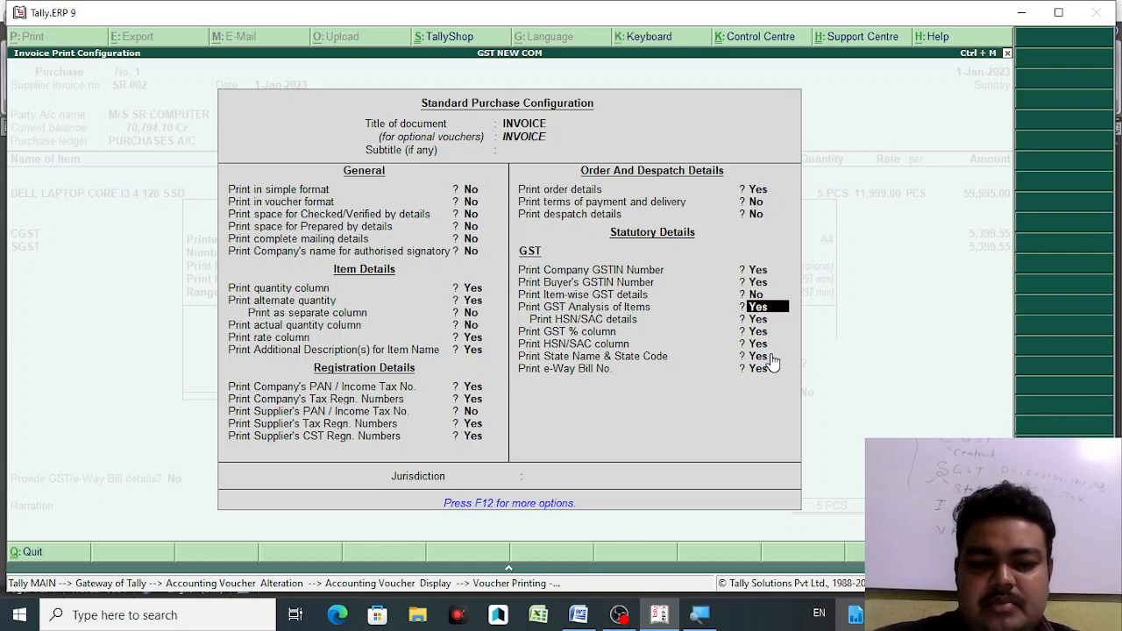
key("Down")
key("Down")
key("Down")
key("Down")
key("Down")
key("Down")
key("Return")
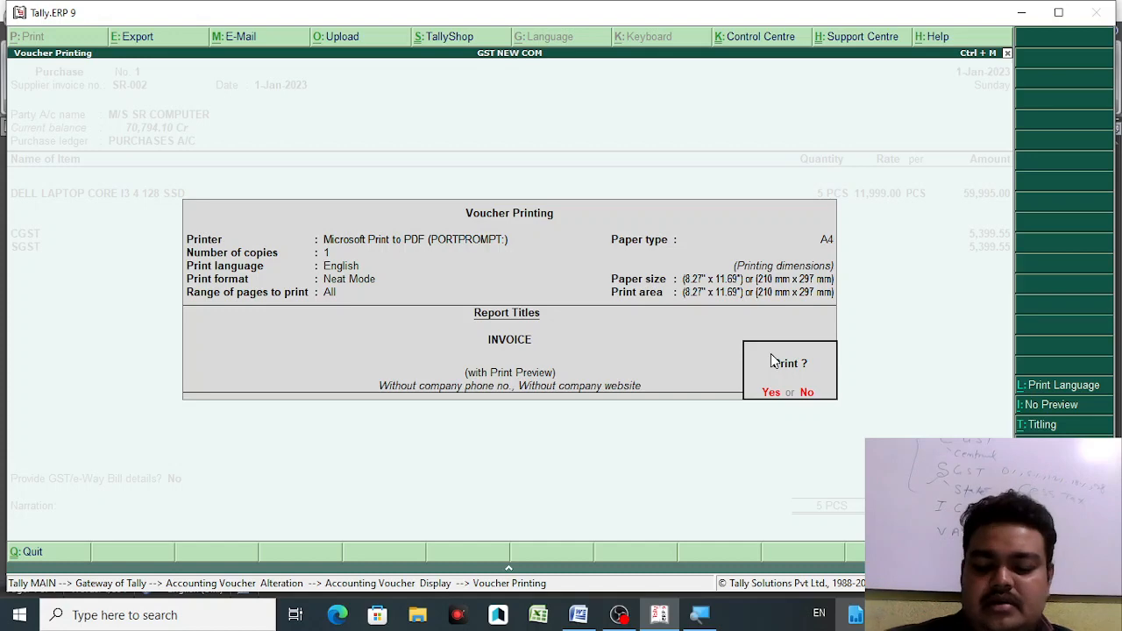
key("Return")
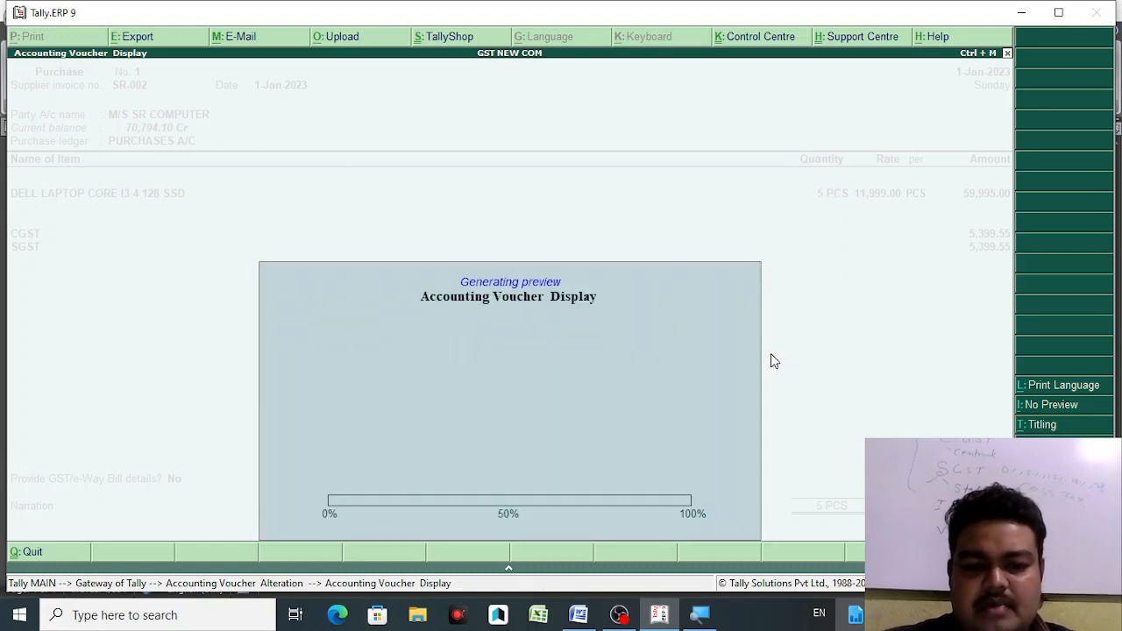
key("Escape")
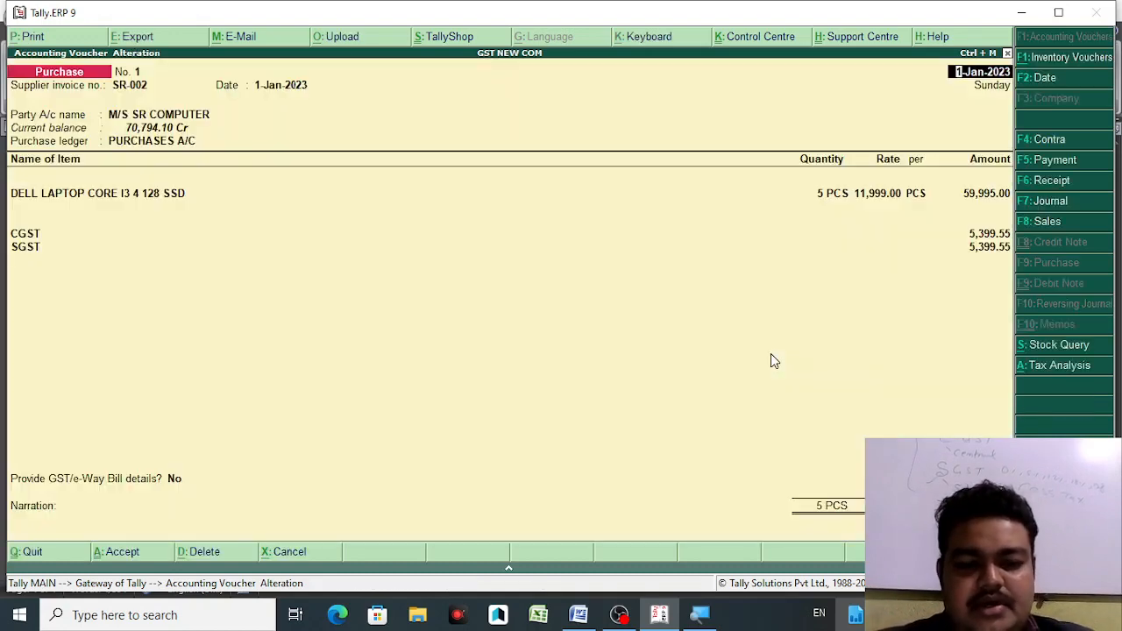